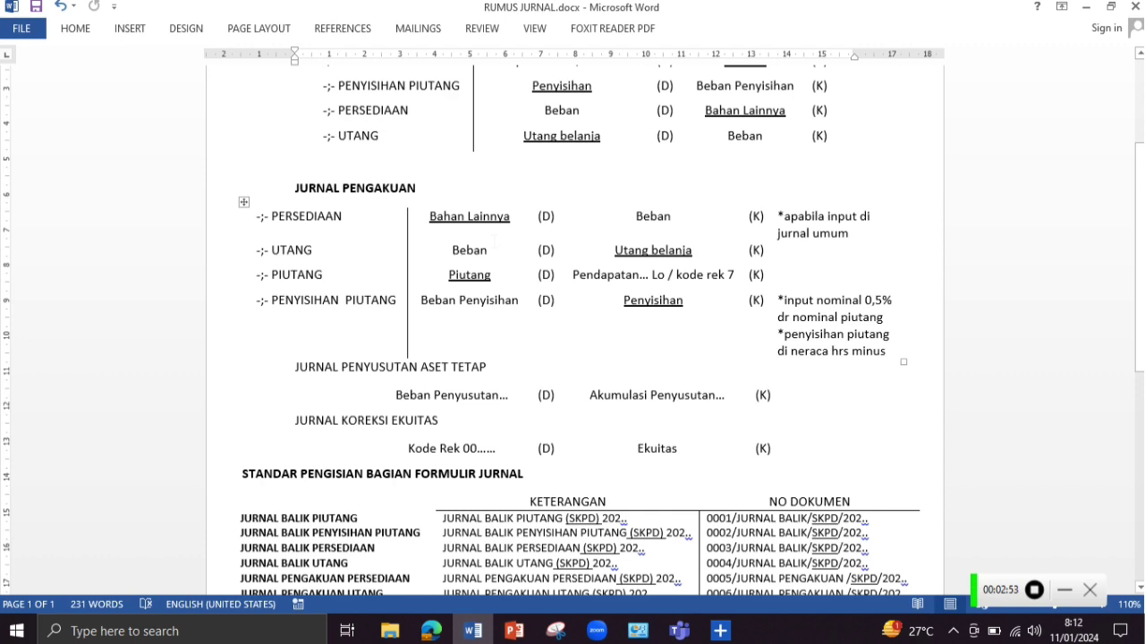
Remove the bold formatting from the four JURNAL BALIK labels in the first column of the STANDAR PENGISIAN BAGIAN FORMULIR JURNAL table
{"action": "scroll", "coordinate": [498, 255], "scroll_direction": "down", "scroll_amount": 5}
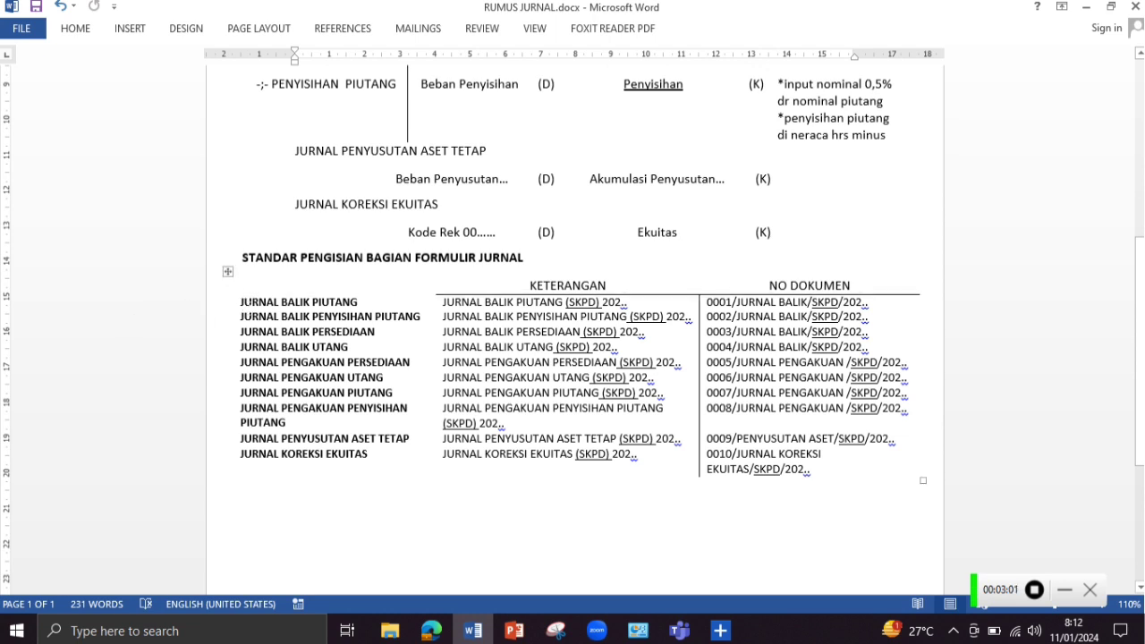
{"action": "left_click", "coordinate": [249, 304]}
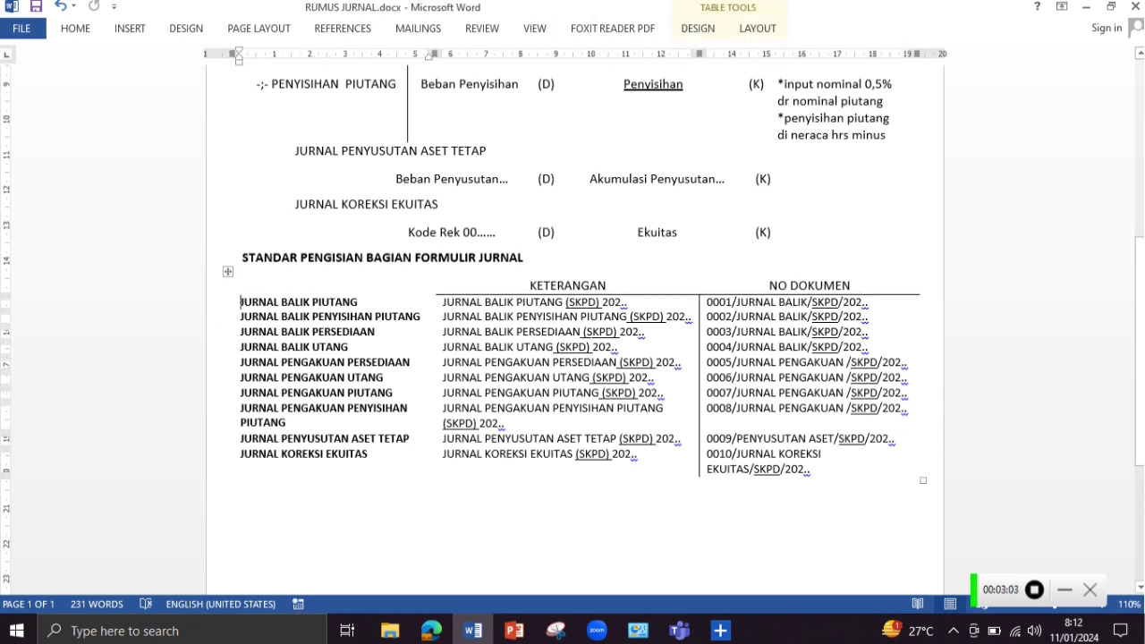
{"action": "key", "text": "shift+Down"}
{"action": "key", "text": "shift+Down"}
{"action": "key", "text": "shift+Down"}
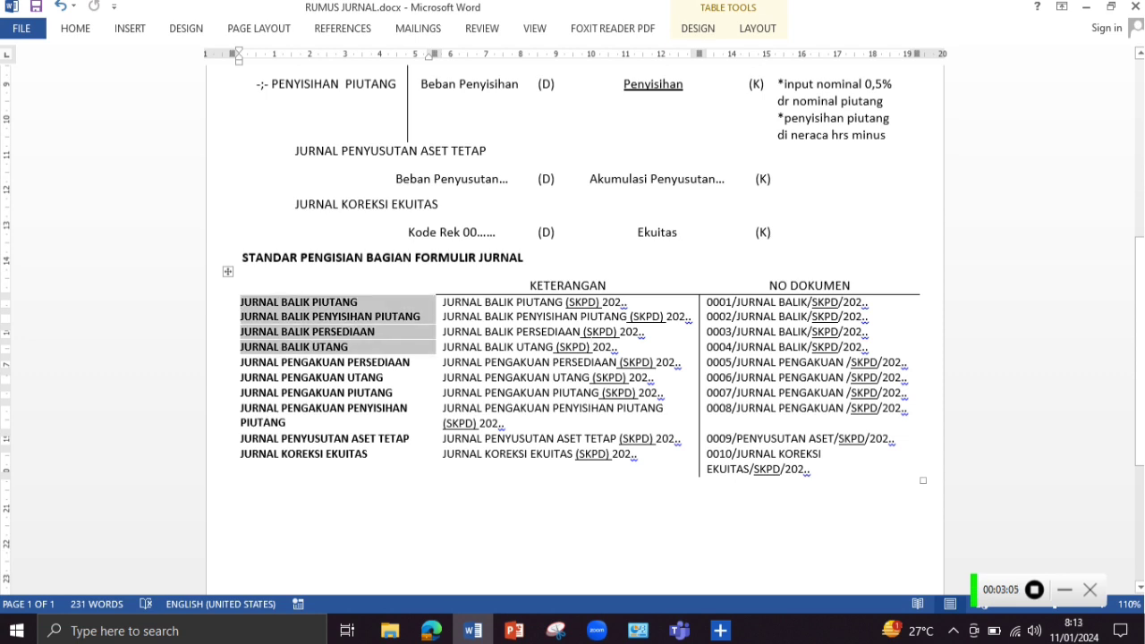
{"action": "key", "text": "ctrl+b"}
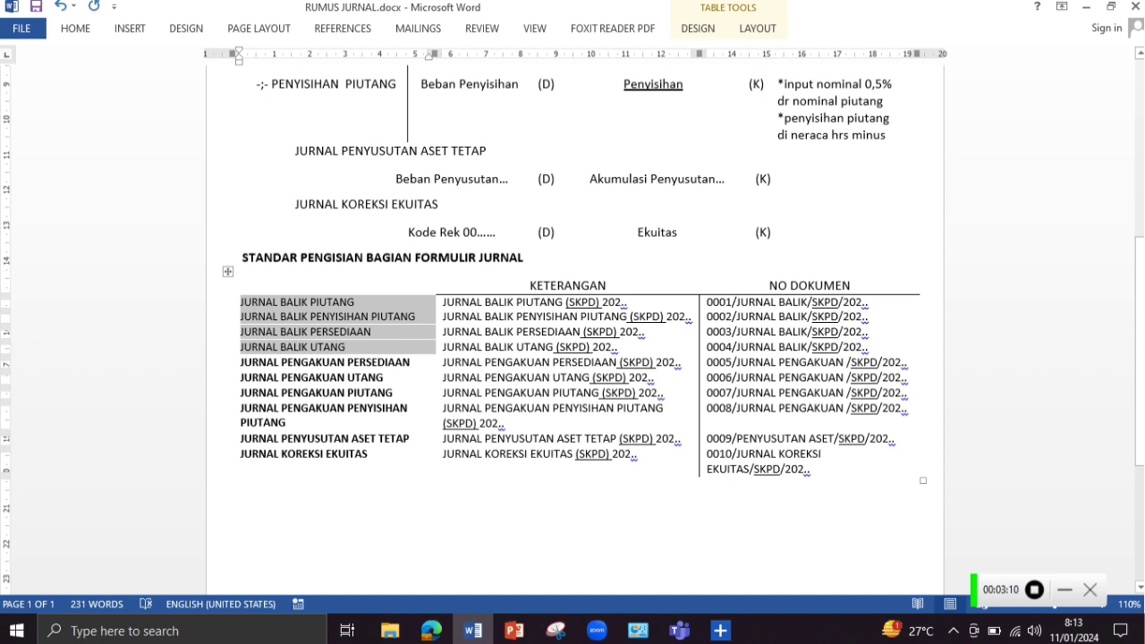
{"action": "left_click", "coordinate": [461, 362]}
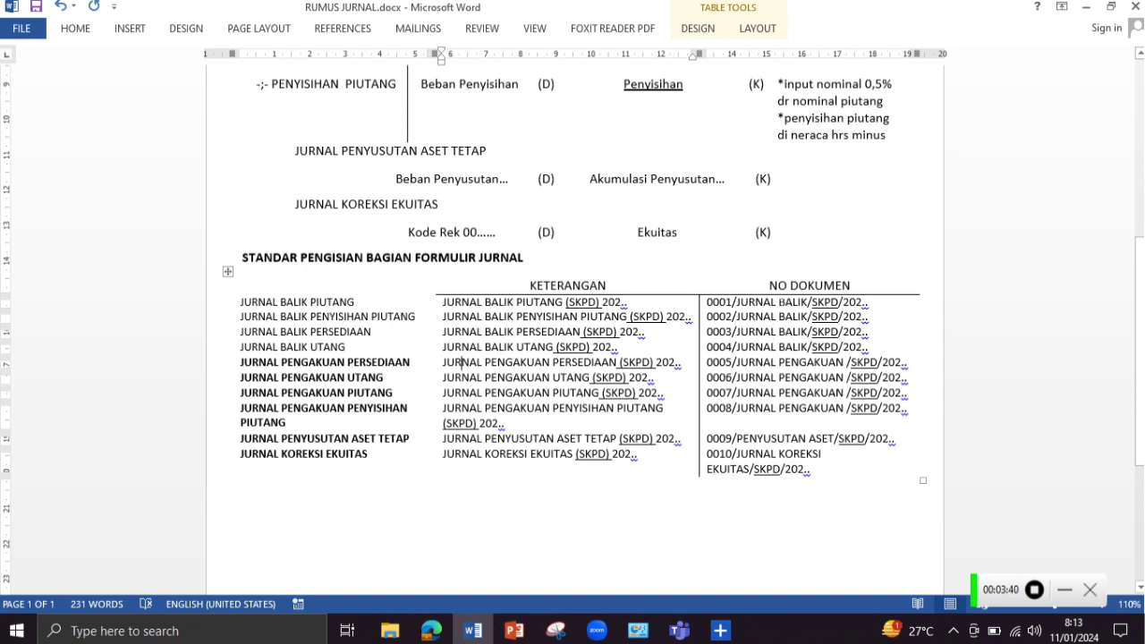
{"action": "scroll", "coordinate": [784, 309], "scroll_direction": "up", "scroll_amount": 2}
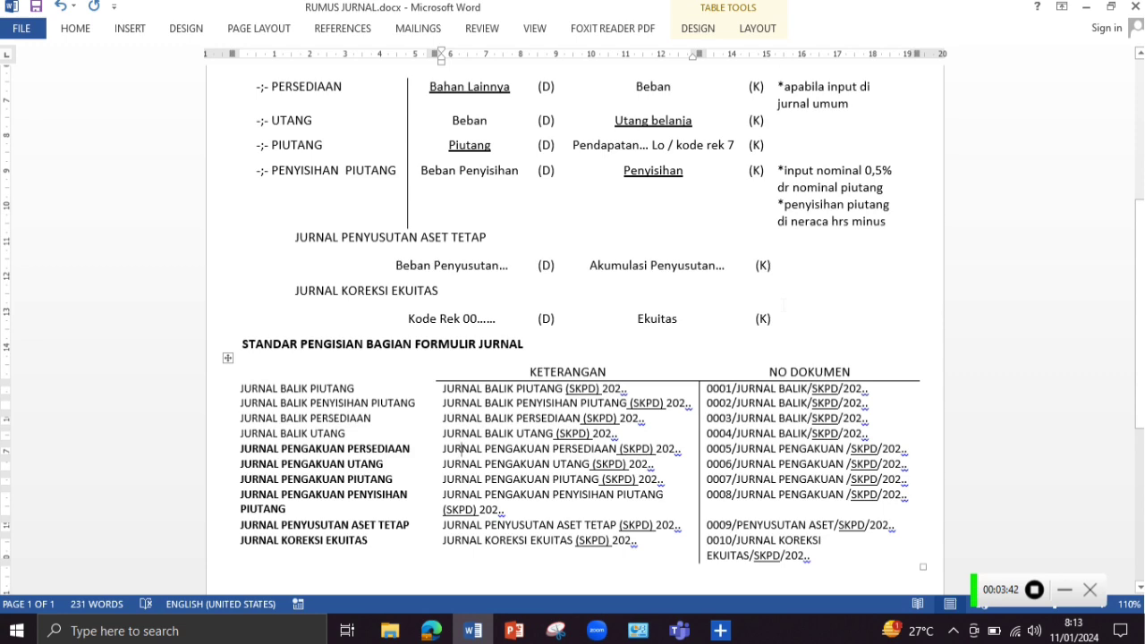
{"action": "scroll", "coordinate": [785, 307], "scroll_direction": "up", "scroll_amount": 2}
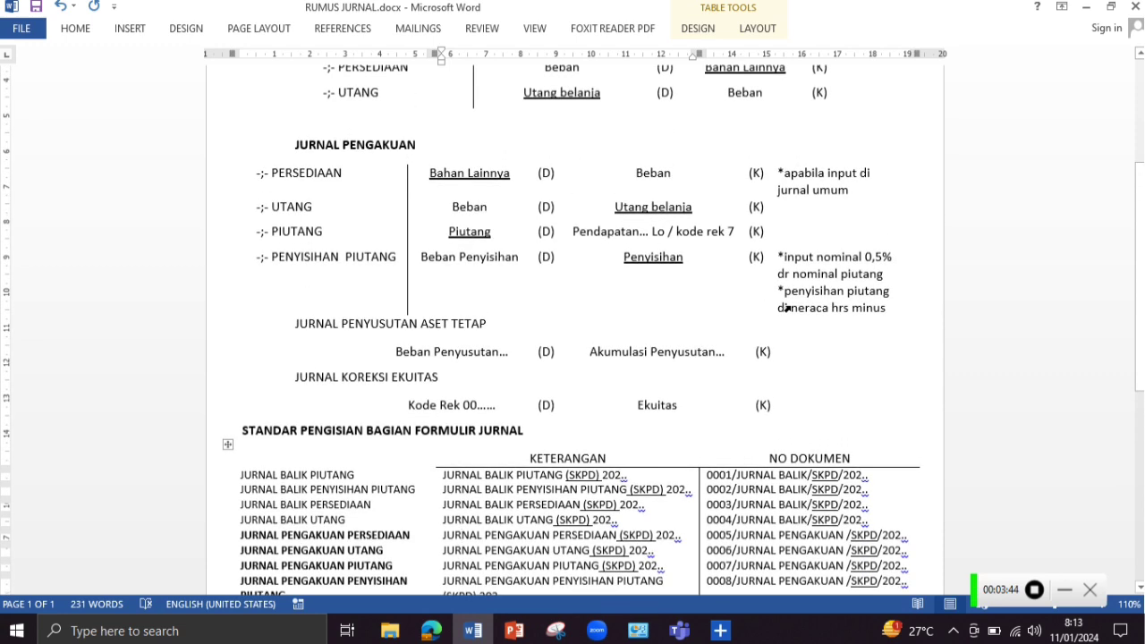
{"action": "scroll", "coordinate": [785, 307], "scroll_direction": "down", "scroll_amount": 1}
{"action": "scroll", "coordinate": [784, 308], "scroll_direction": "down", "scroll_amount": 1}
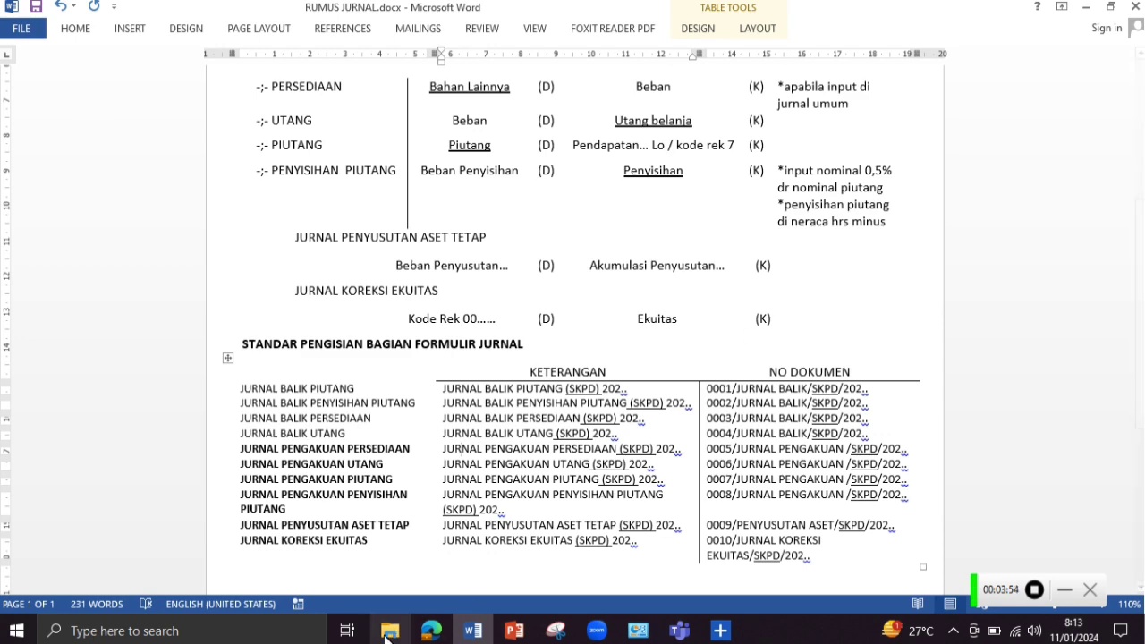
Switch to the Edge window with the BKPSDM stock opname PDF and review its letterhead and inventory value table
{"action": "mouse_move", "coordinate": [427, 635]}
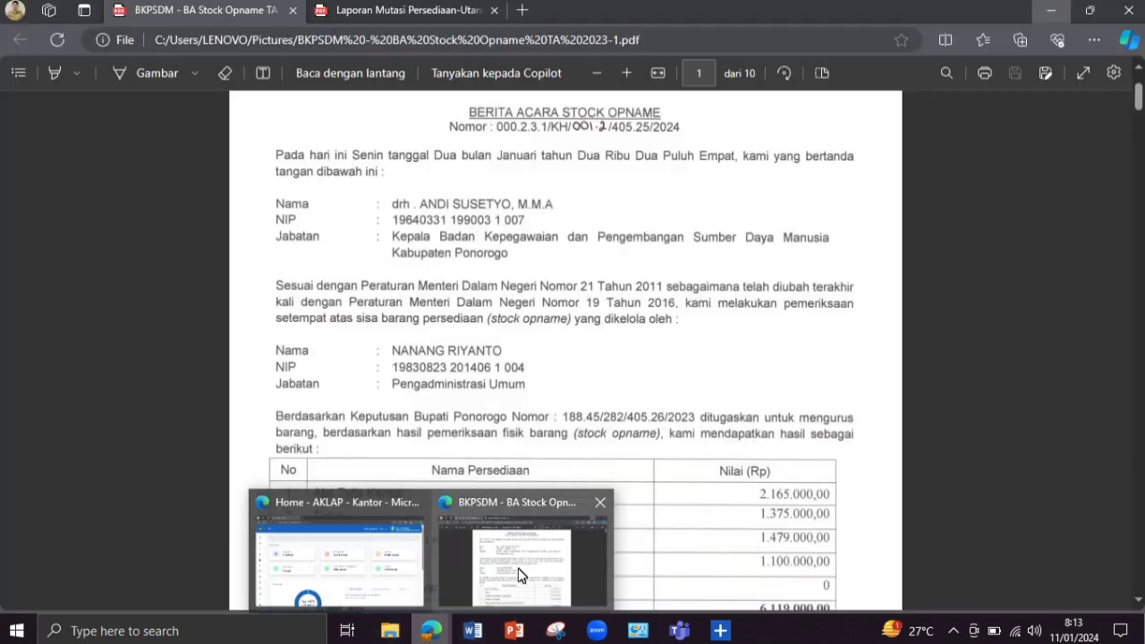
{"action": "left_click", "coordinate": [517, 568]}
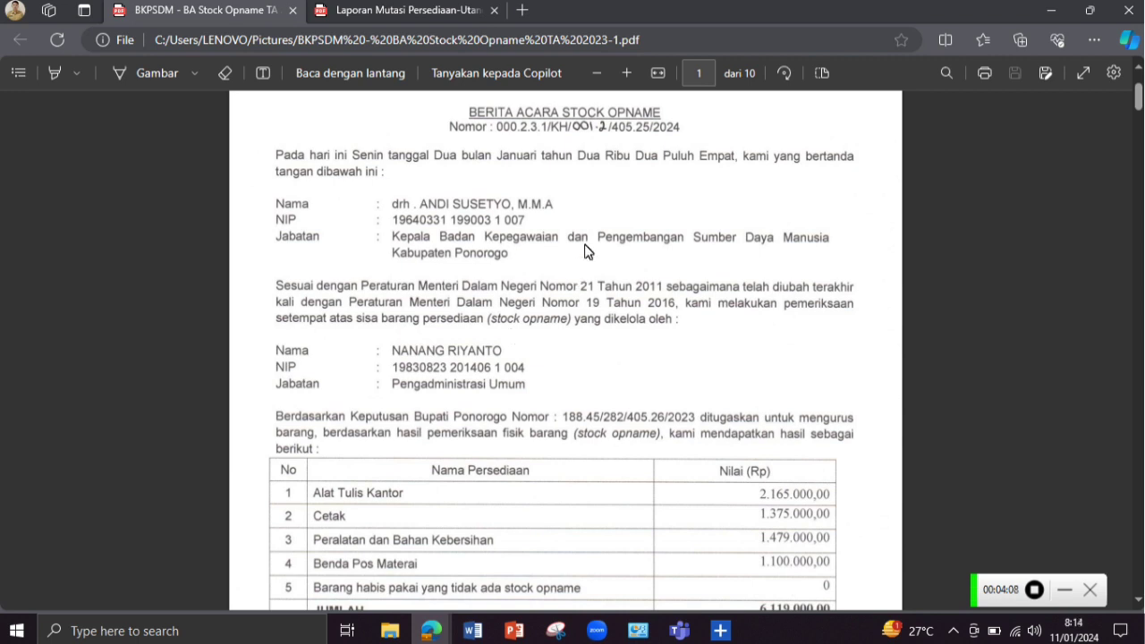
{"action": "scroll", "coordinate": [613, 196], "scroll_direction": "up", "scroll_amount": 2}
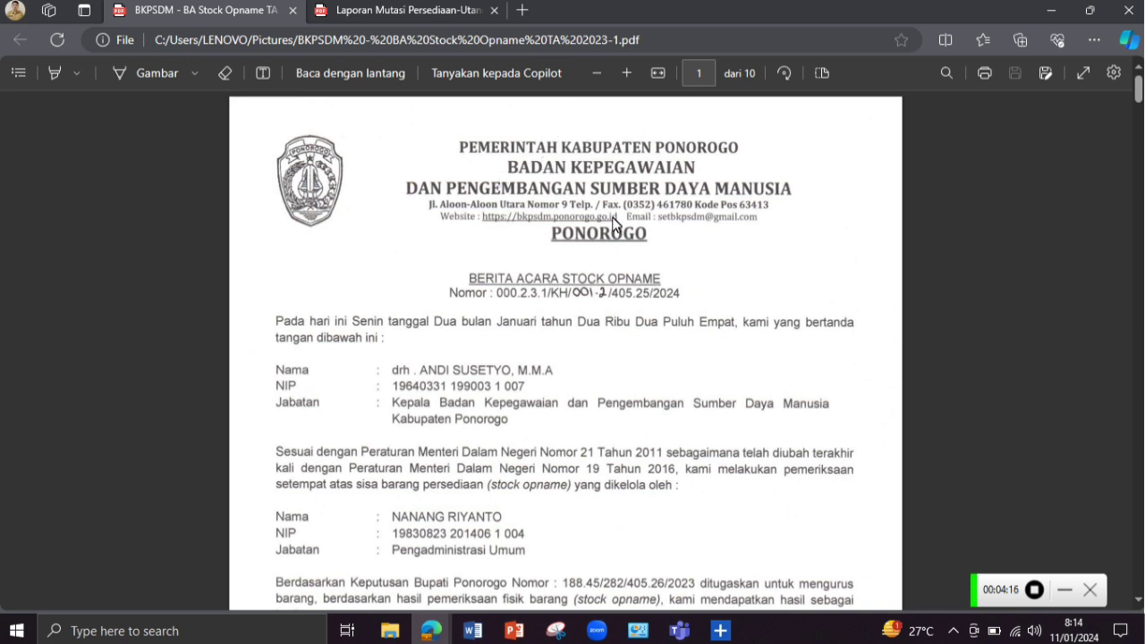
{"action": "scroll", "coordinate": [602, 234], "scroll_direction": "down", "scroll_amount": 1}
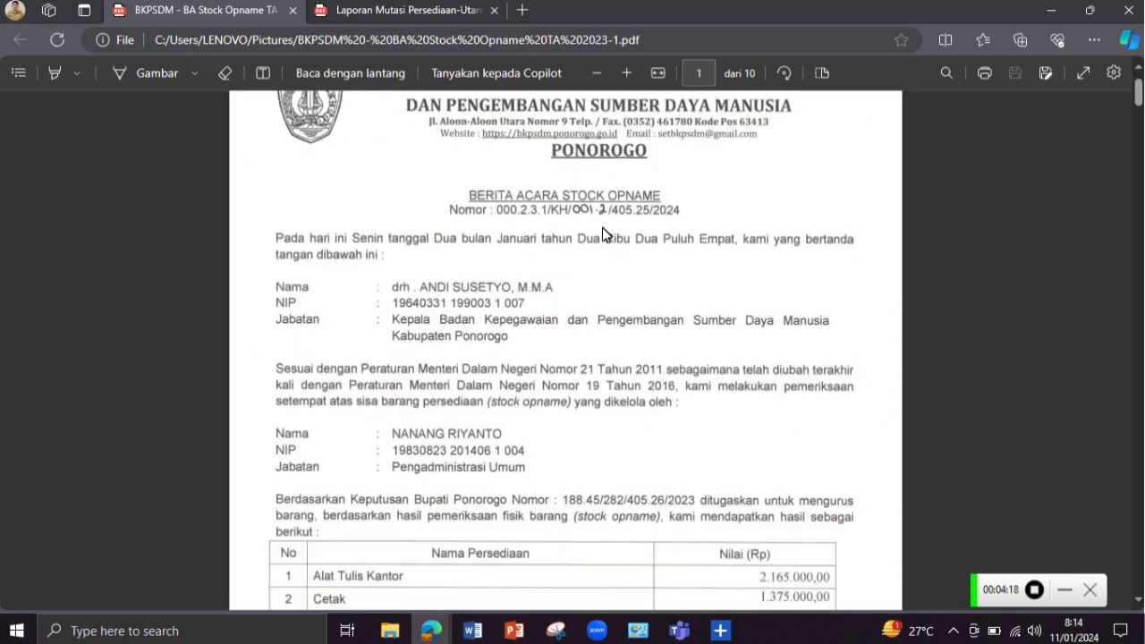
{"action": "scroll", "coordinate": [604, 229], "scroll_direction": "down", "scroll_amount": 2}
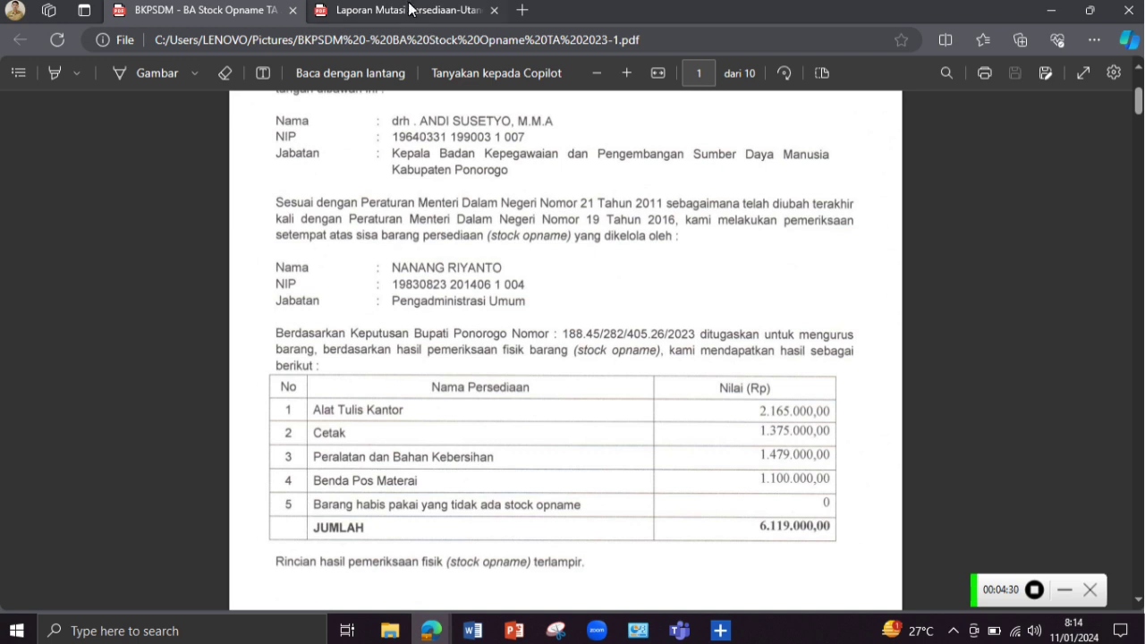
View the Laporan Mutasi Persediaan-Utang-Piutang PDF for 2023, including its inventory listing, and return to the stock opname PDF
{"action": "mouse_move", "coordinate": [416, 16]}
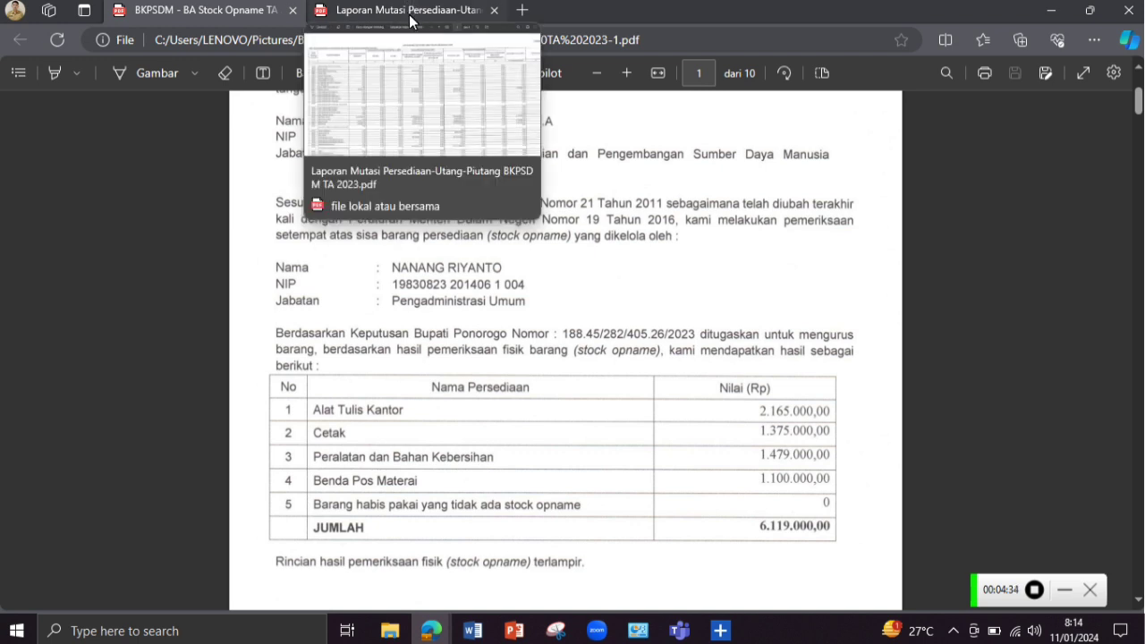
{"action": "left_click", "coordinate": [408, 15]}
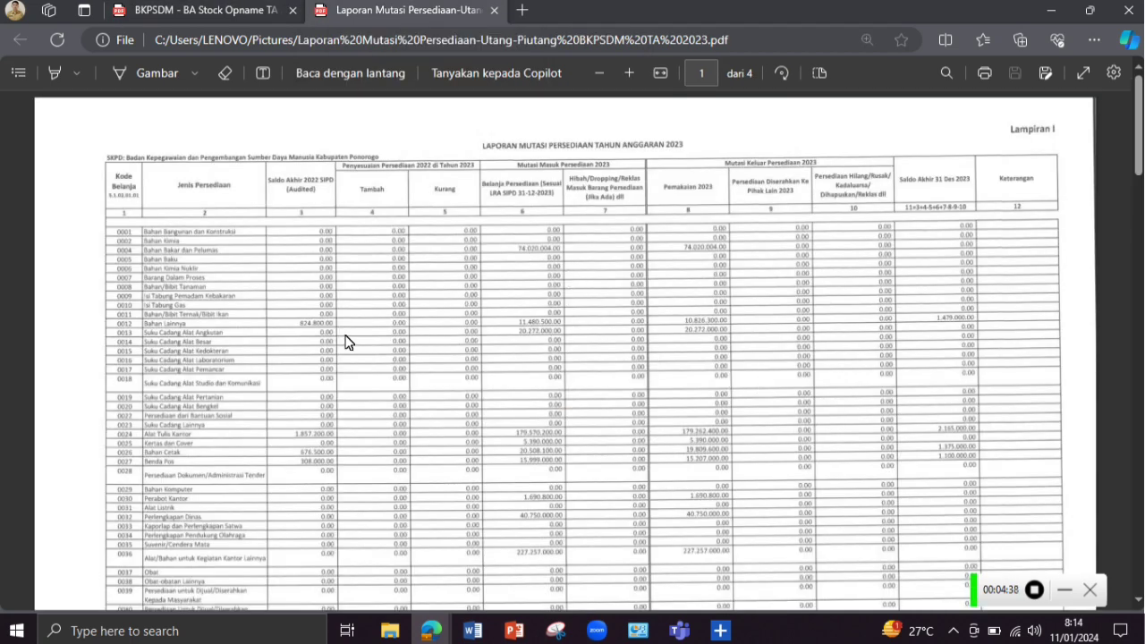
{"action": "scroll", "coordinate": [658, 317], "scroll_direction": "down", "scroll_amount": 3}
{"action": "scroll", "coordinate": [658, 317], "scroll_direction": "up", "scroll_amount": 3}
{"action": "left_click", "coordinate": [217, 10]}
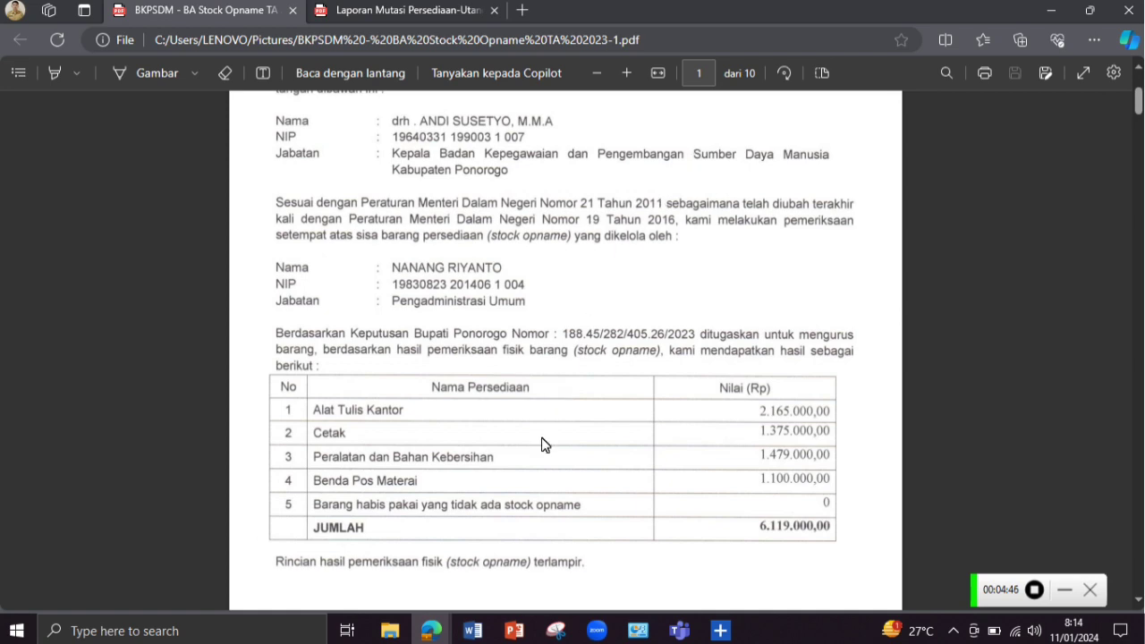
Switch to the AKLAP browser window and open the Neraca report page under Laporan Keuangan
{"action": "mouse_move", "coordinate": [442, 629]}
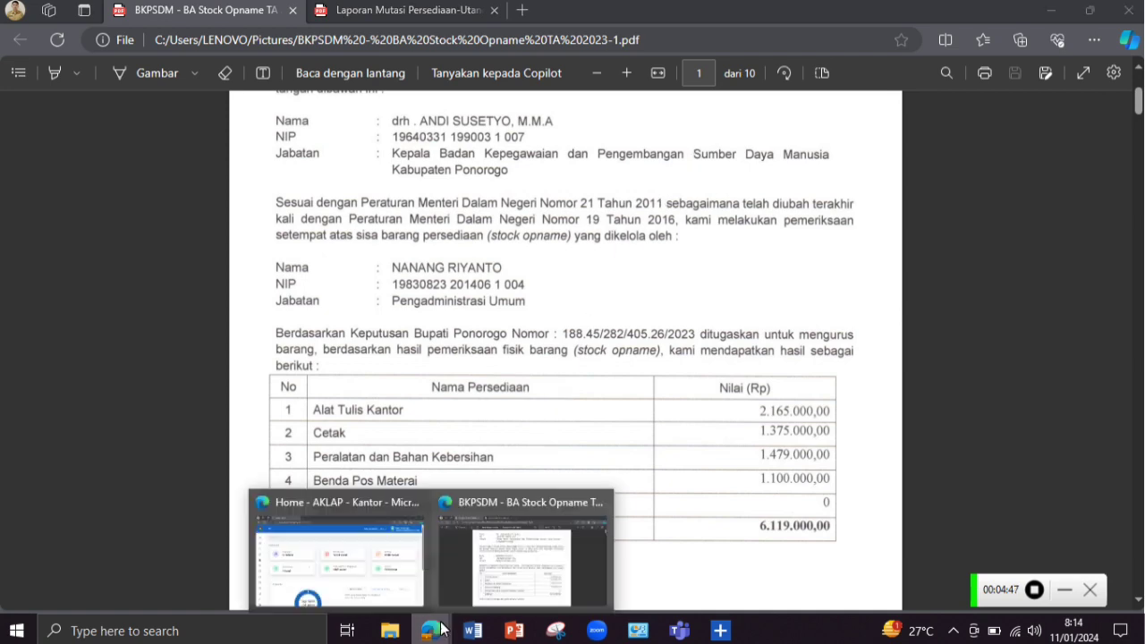
{"action": "left_click", "coordinate": [355, 543]}
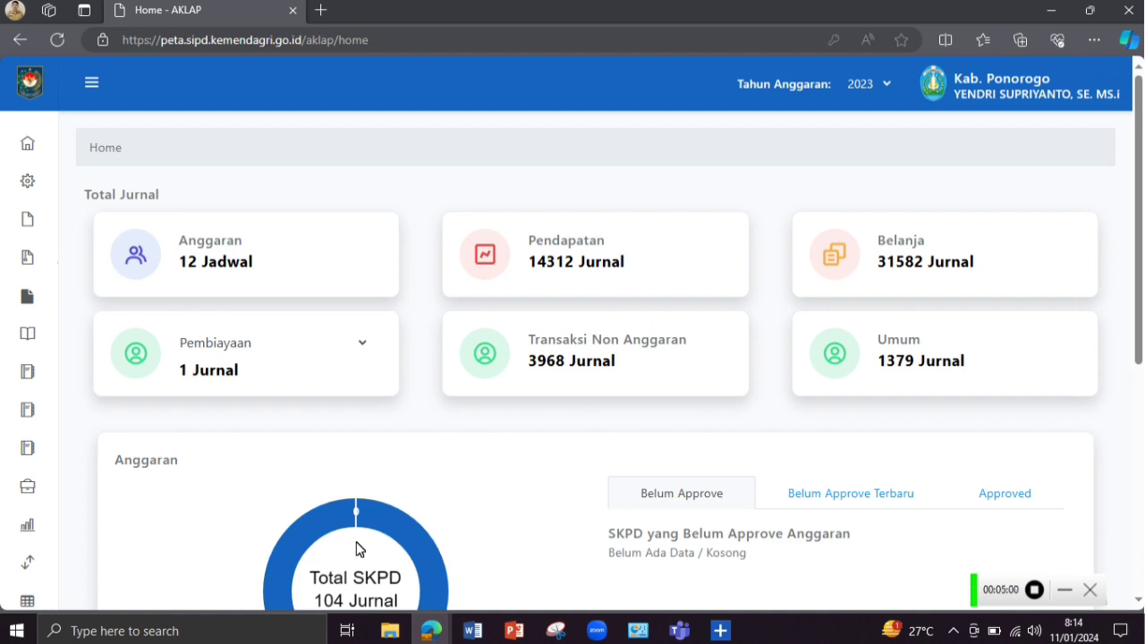
{"action": "left_click", "coordinate": [92, 82]}
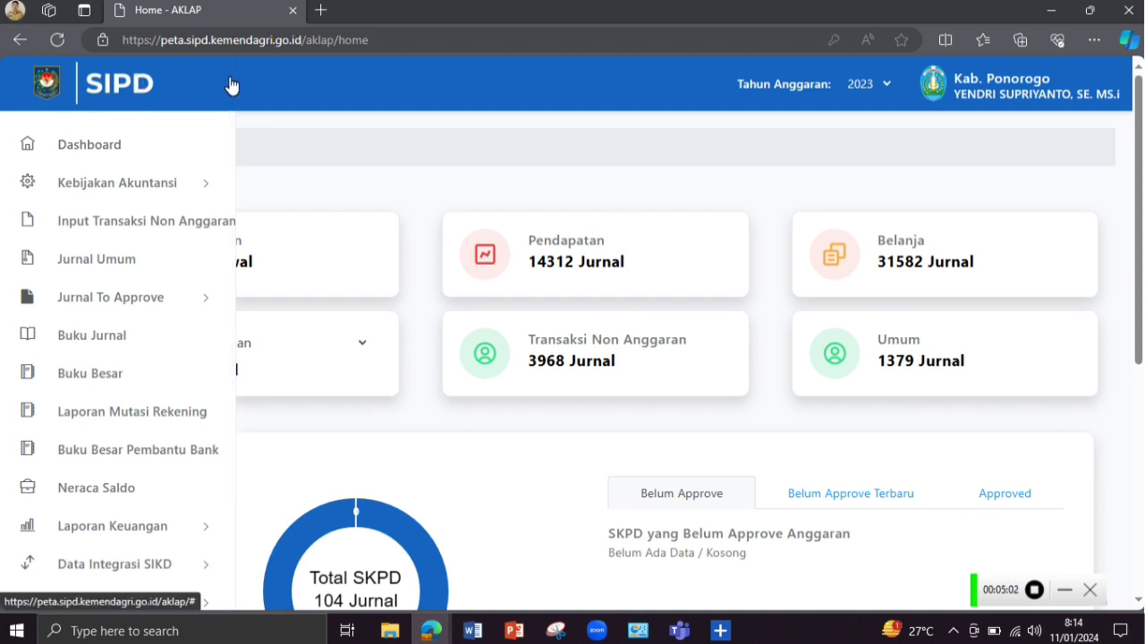
{"action": "left_click", "coordinate": [103, 86]}
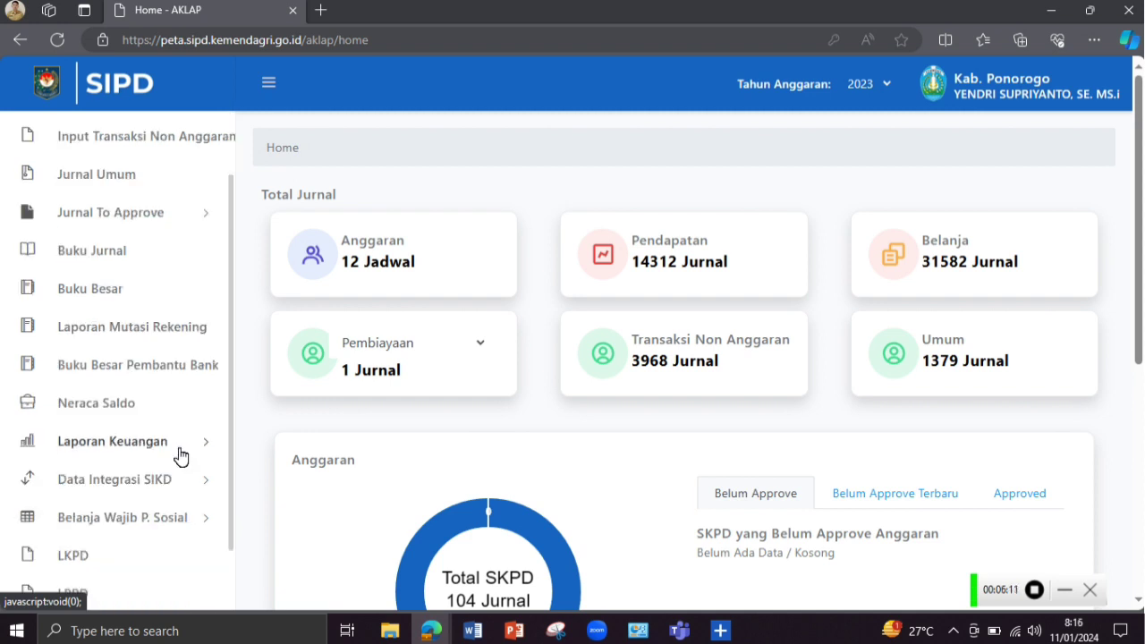
{"action": "left_click", "coordinate": [179, 452]}
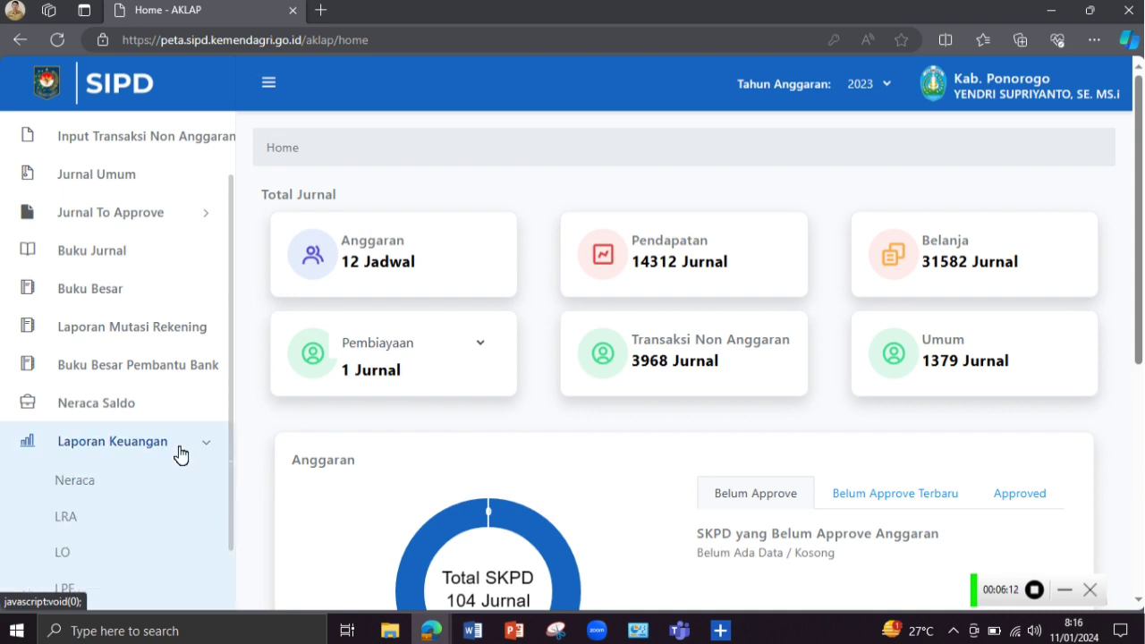
{"action": "right_click", "coordinate": [83, 491]}
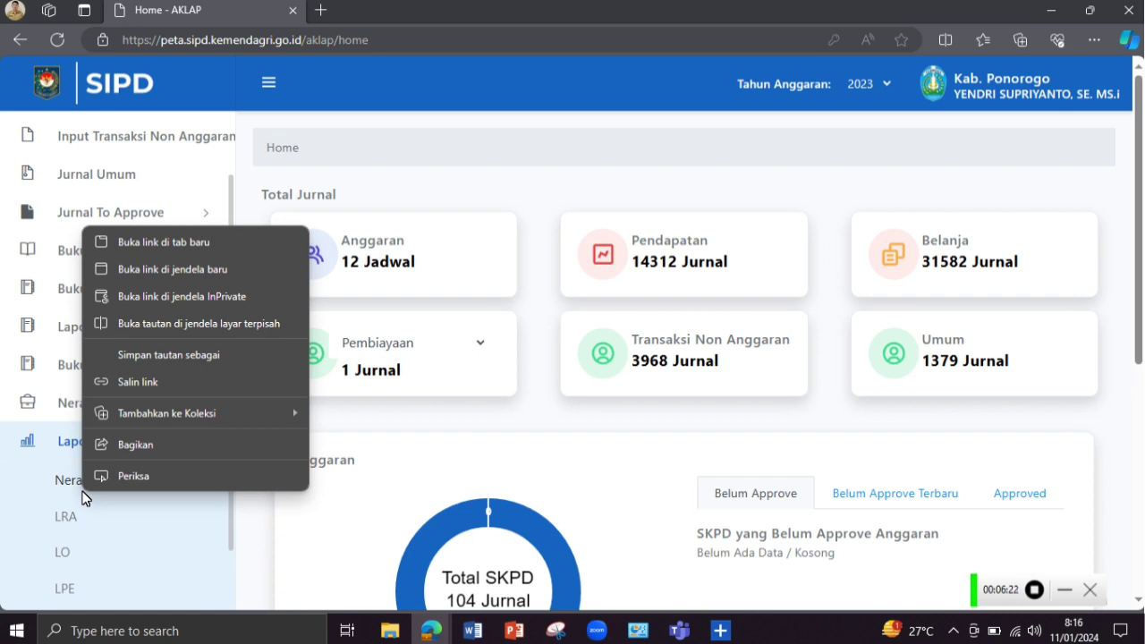
{"action": "left_click", "coordinate": [78, 499]}
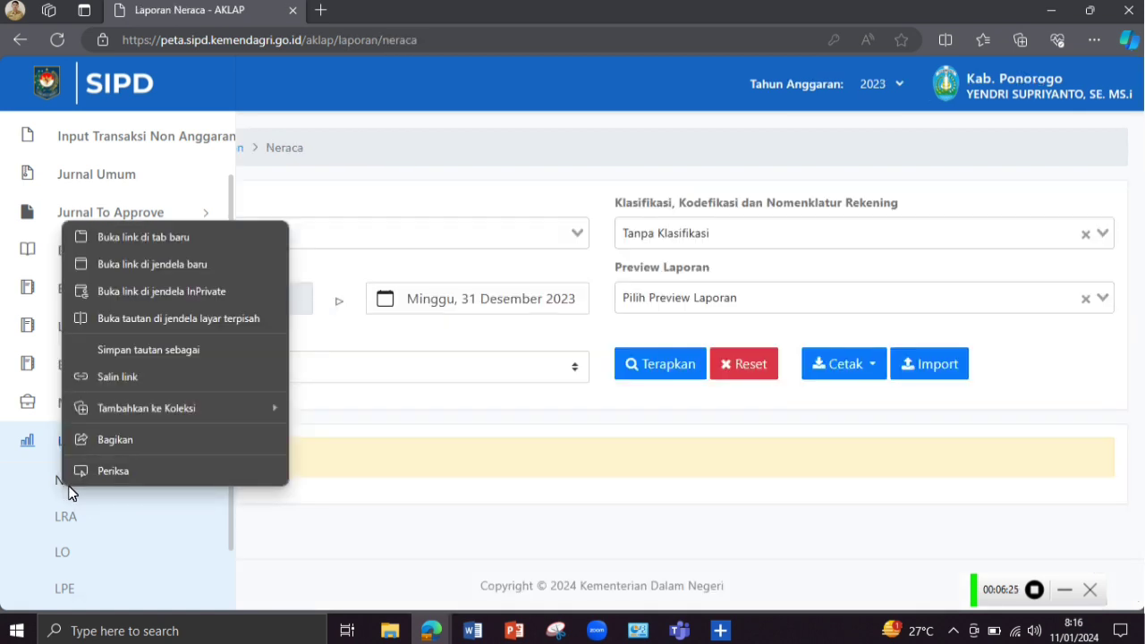
{"action": "left_click", "coordinate": [65, 487]}
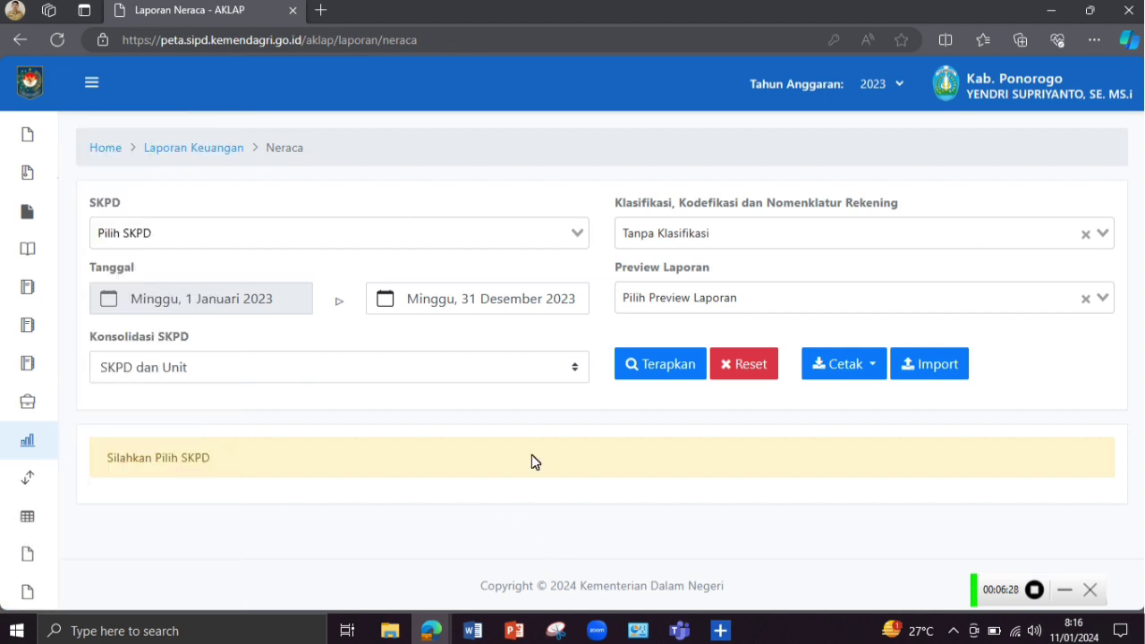
Generate the Neraca for BADAN KEPEGAWAIAN DAN PENGEMBANGAN SUMBER DAYA MANUSIA at classification level 6. Sub Rincian Objek
{"action": "left_click", "coordinate": [339, 232]}
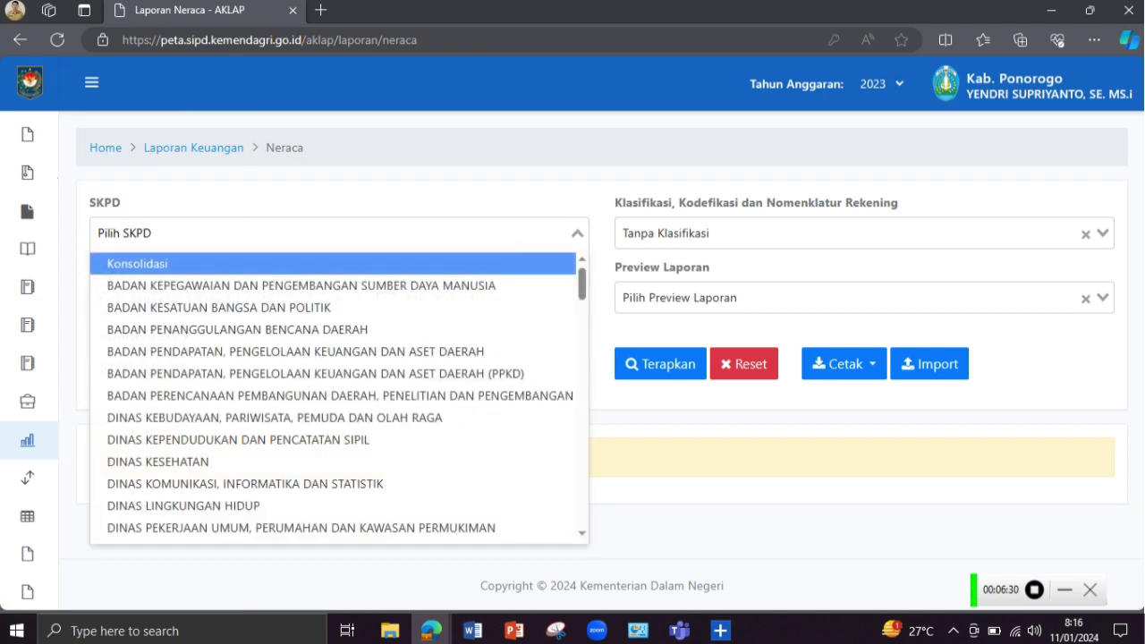
{"action": "left_click", "coordinate": [407, 285]}
{"action": "left_click", "coordinate": [722, 235]}
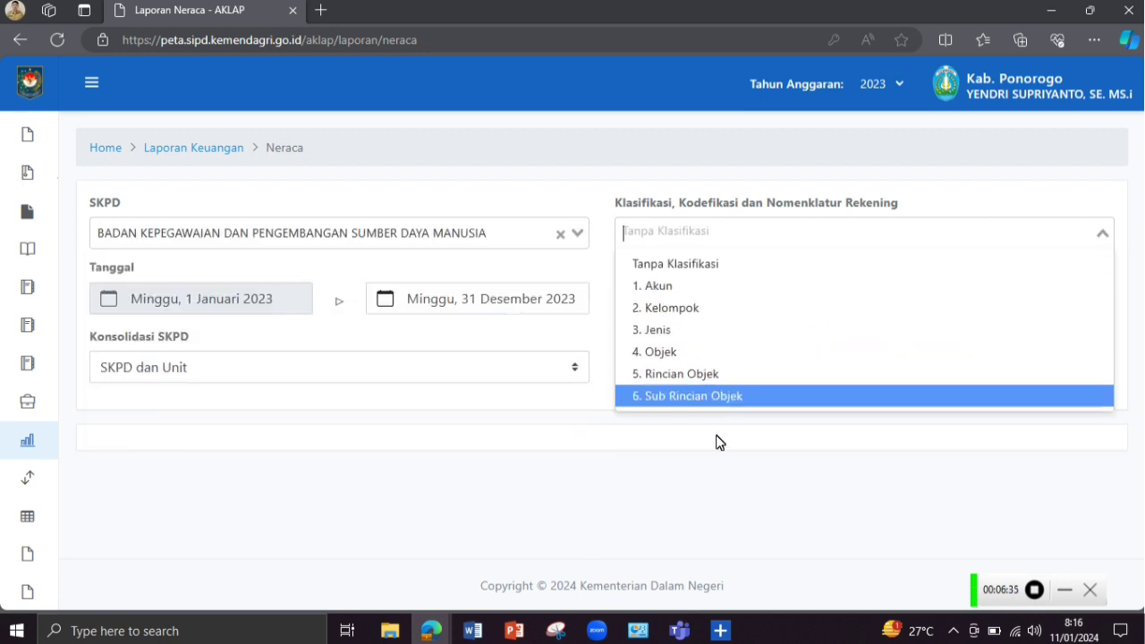
{"action": "left_click", "coordinate": [723, 406]}
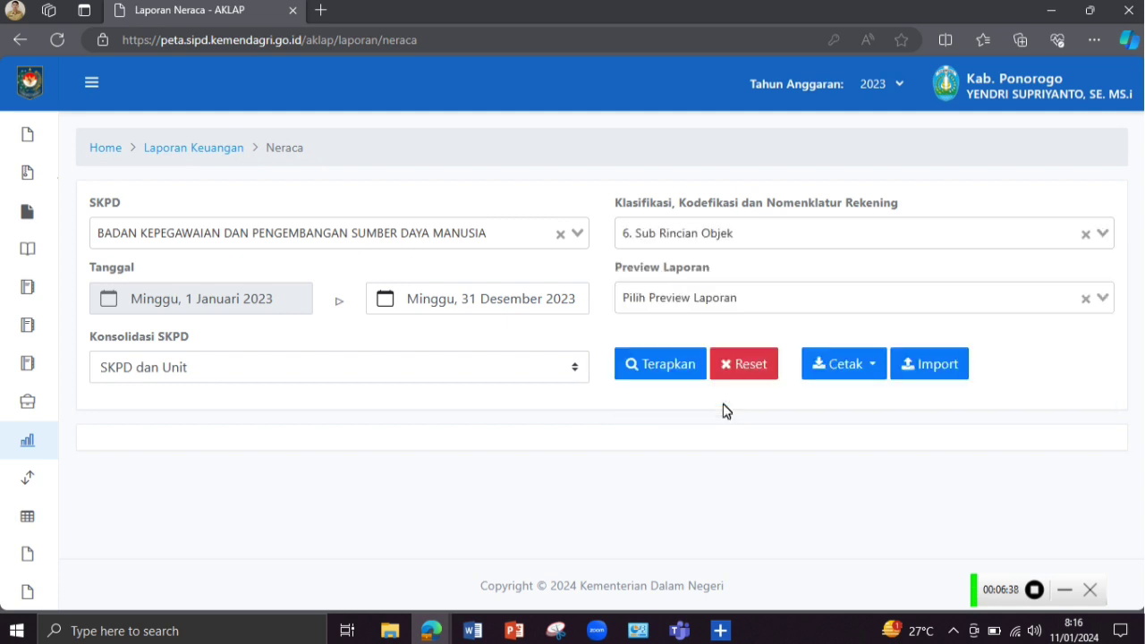
{"action": "left_click", "coordinate": [666, 373]}
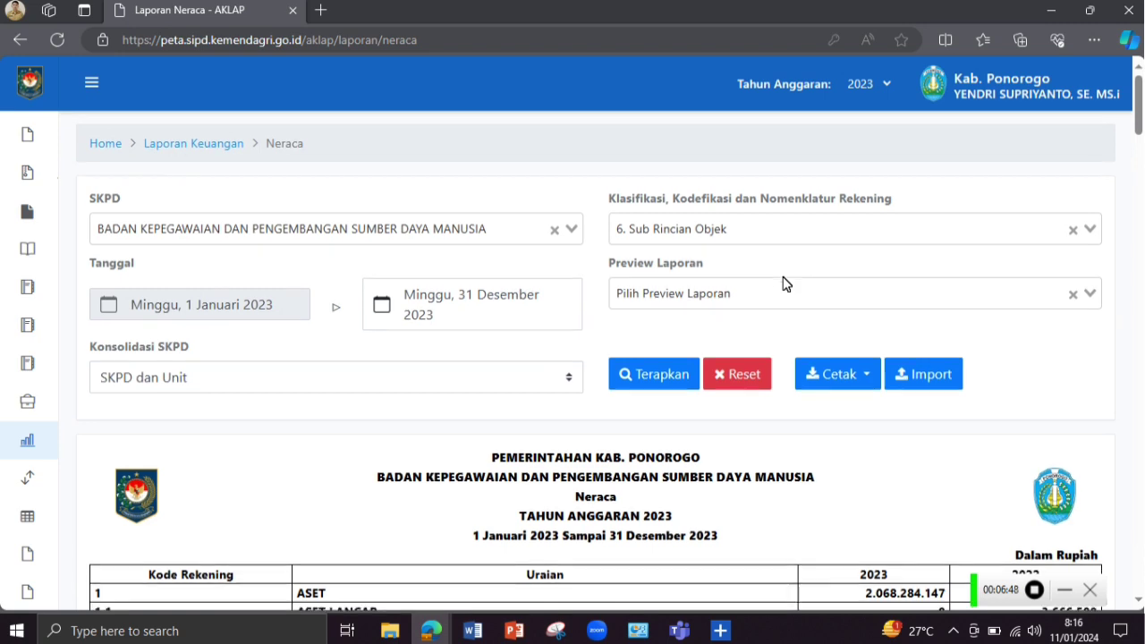
Examine the Persediaan accounts under ASET LANCAR in the Neraca, comparing the 2023 and 2022 columns
{"action": "scroll", "coordinate": [784, 285], "scroll_direction": "down", "scroll_amount": 2}
{"action": "scroll", "coordinate": [784, 283], "scroll_direction": "down", "scroll_amount": 3}
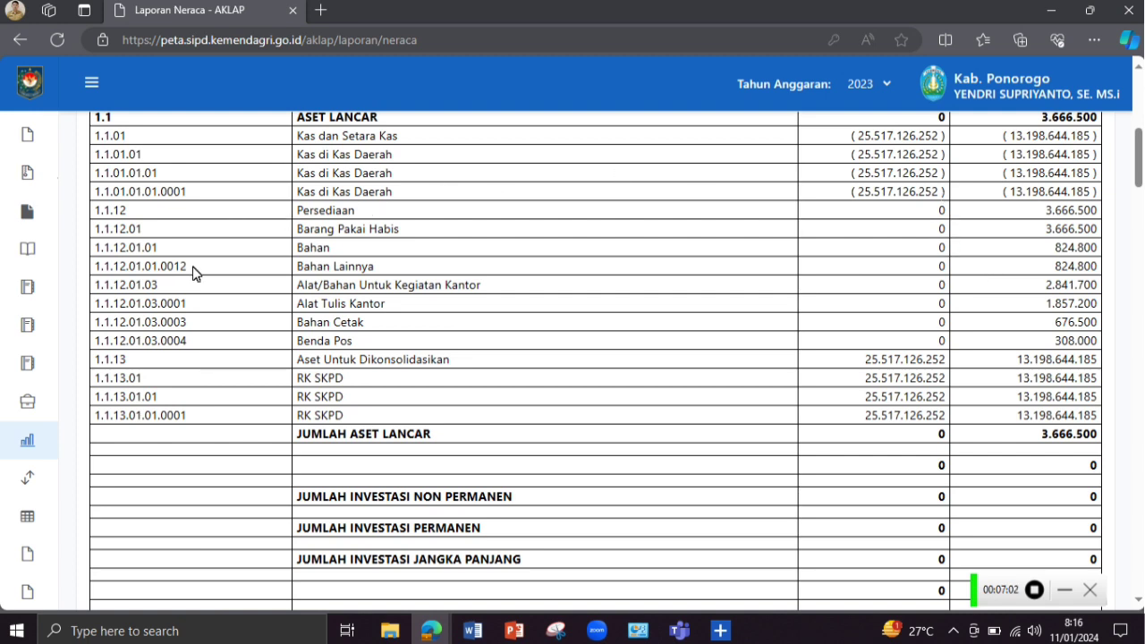
{"action": "scroll", "coordinate": [569, 301], "scroll_direction": "up", "scroll_amount": 3}
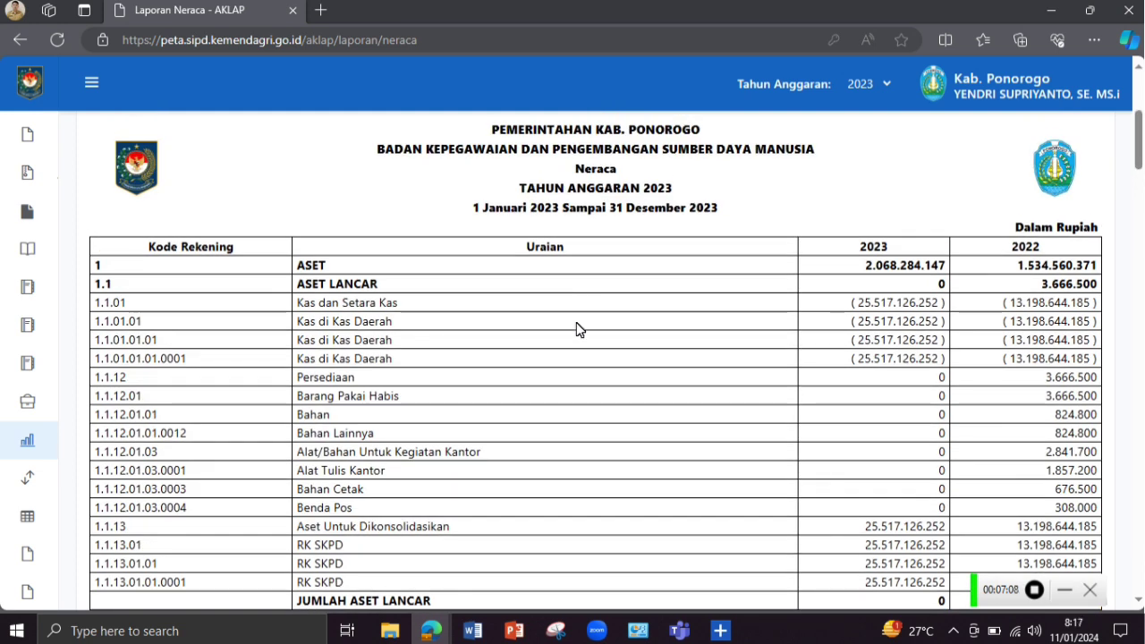
{"action": "scroll", "coordinate": [577, 321], "scroll_direction": "down", "scroll_amount": 1}
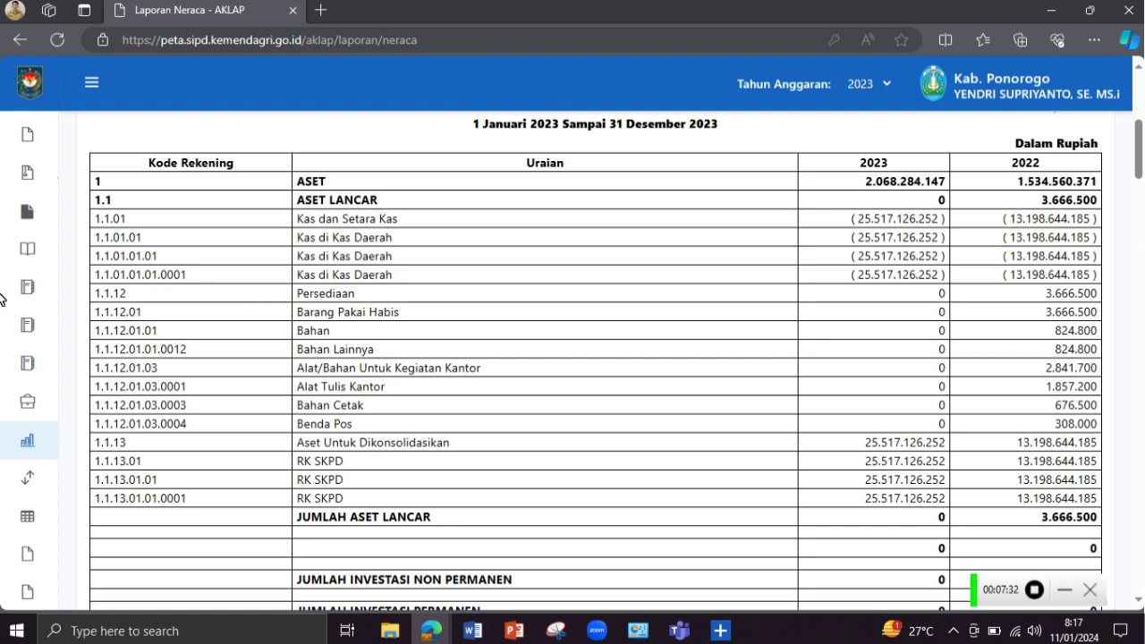
Open the Input Transaksi Non Anggaran page in a new browser tab while keeping the Neraca report in view
{"action": "mouse_move", "coordinate": [56, 253]}
{"action": "scroll", "coordinate": [158, 235], "scroll_direction": "up", "scroll_amount": 5}
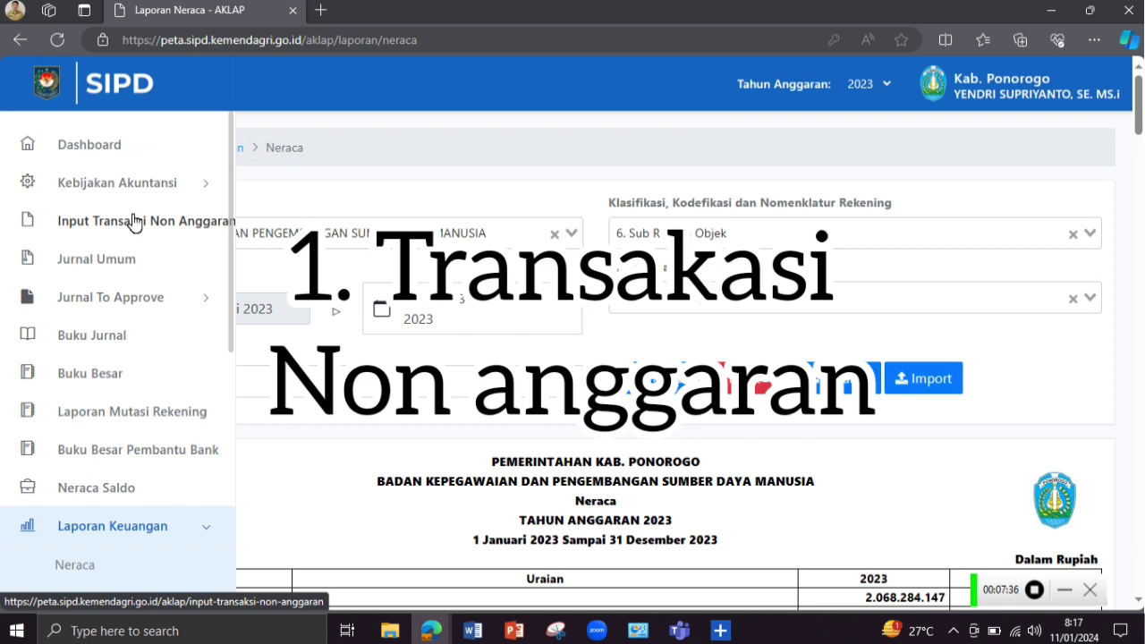
{"action": "right_click", "coordinate": [128, 215]}
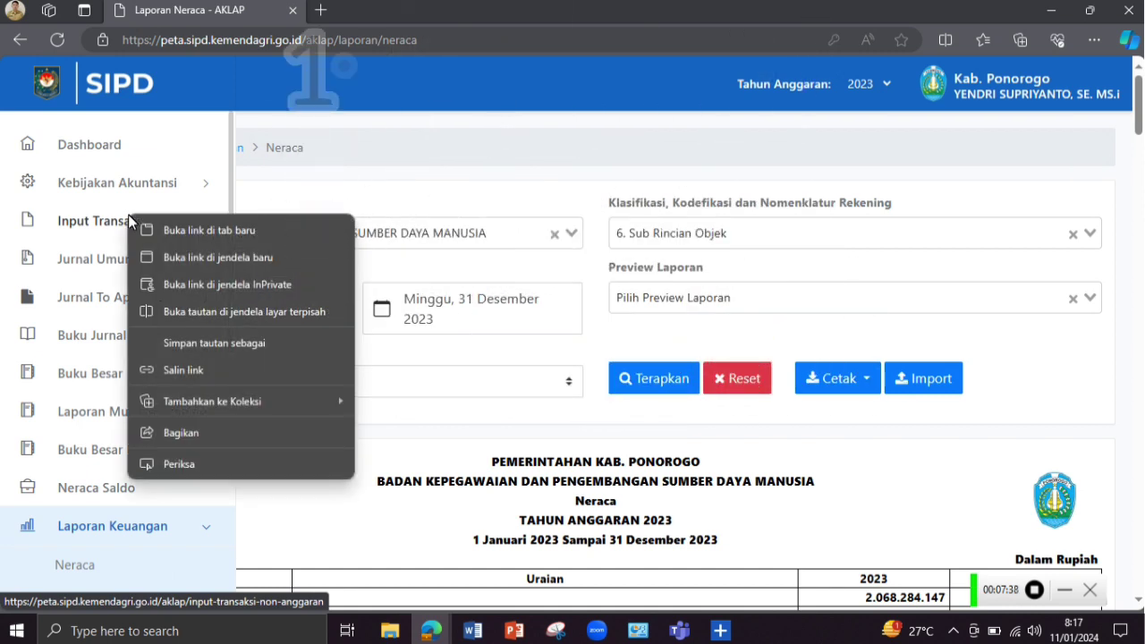
{"action": "left_click", "coordinate": [173, 230]}
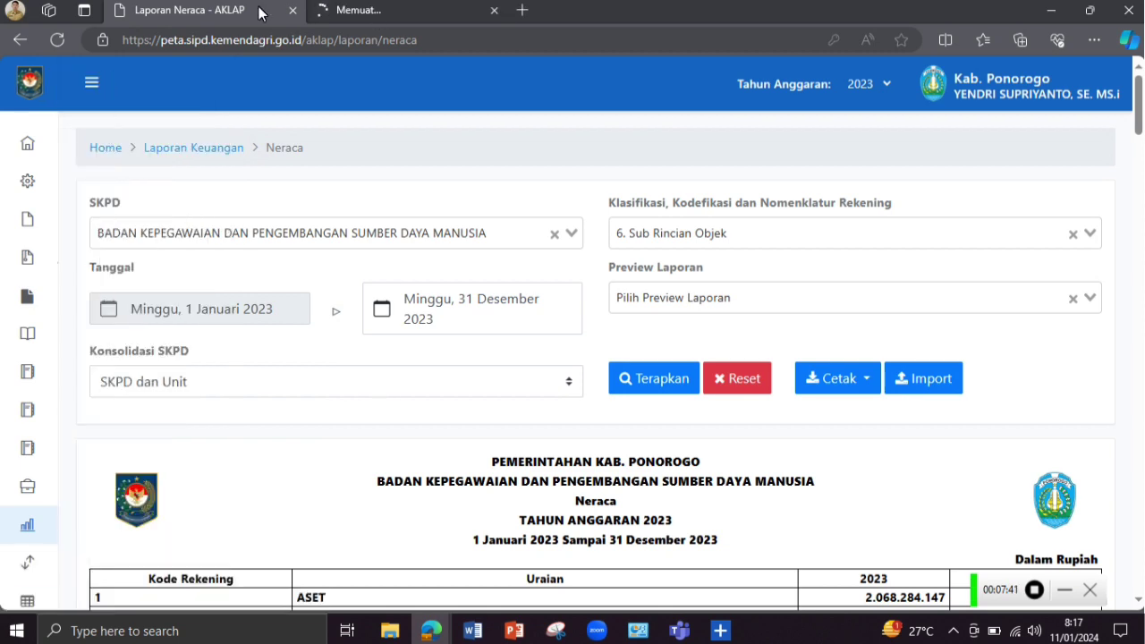
{"action": "scroll", "coordinate": [299, 278], "scroll_direction": "down", "scroll_amount": 1}
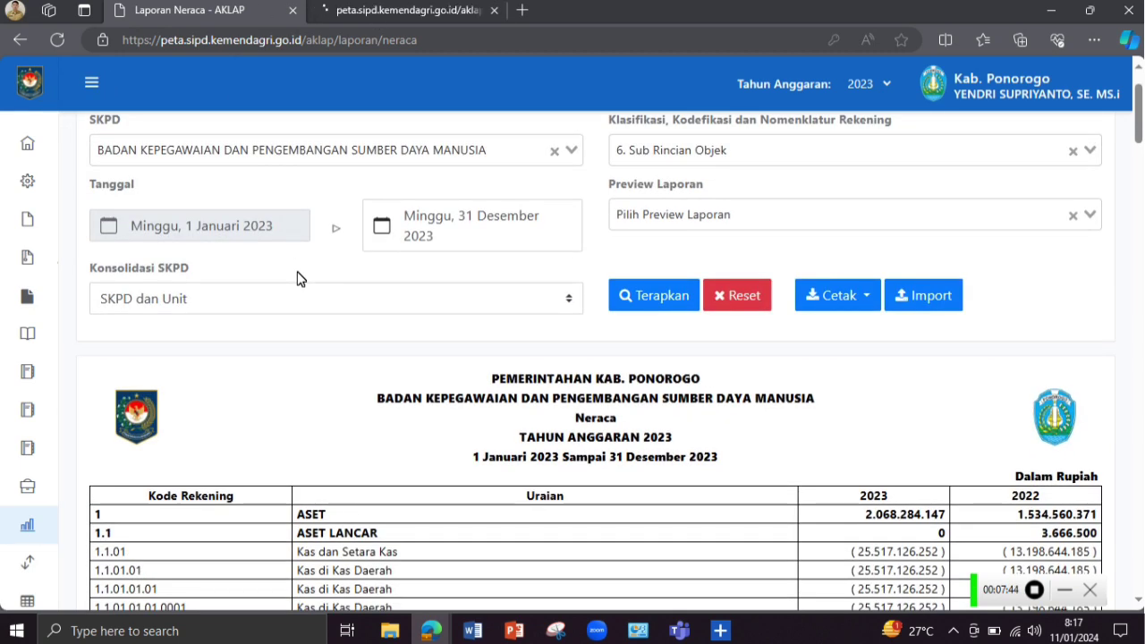
On the Input Transaksi Non Anggaran page, set Jenis Transaksi to Input Hasil Stock Opname Persediaan
{"action": "left_click", "coordinate": [420, 9]}
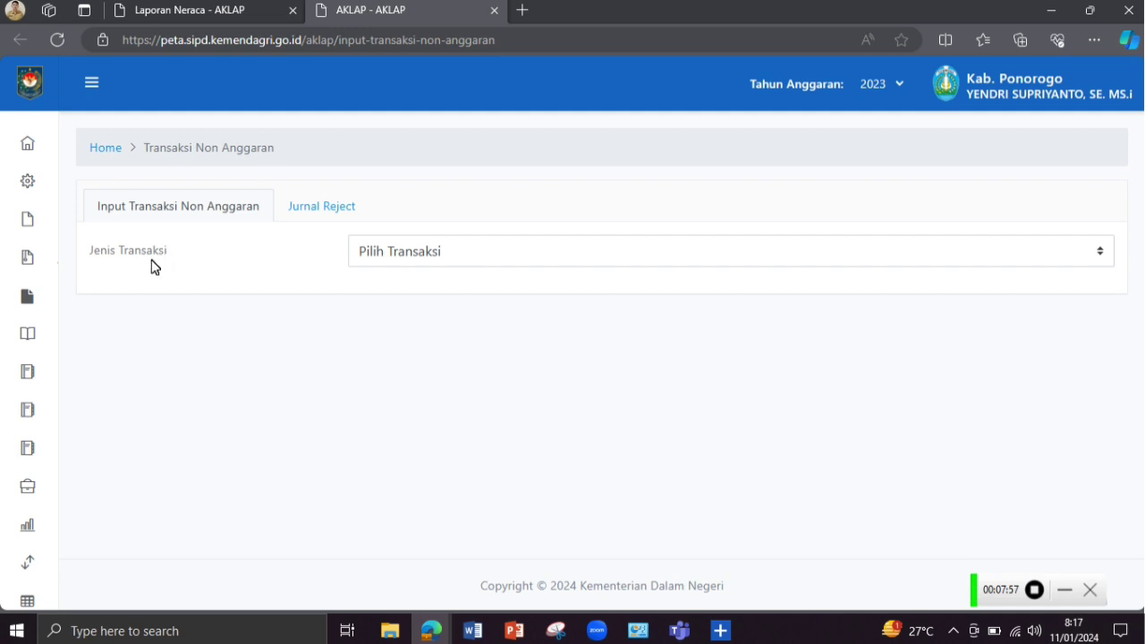
{"action": "left_click", "coordinate": [600, 256]}
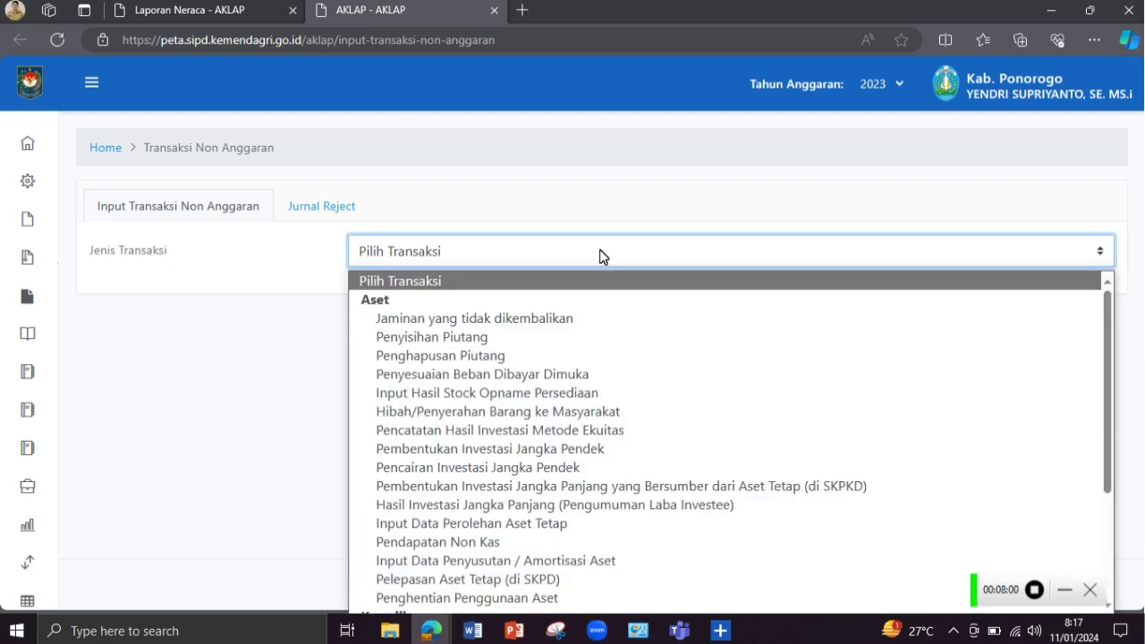
{"action": "left_click", "coordinate": [601, 257]}
{"action": "left_click", "coordinate": [601, 257]}
{"action": "left_click", "coordinate": [451, 394]}
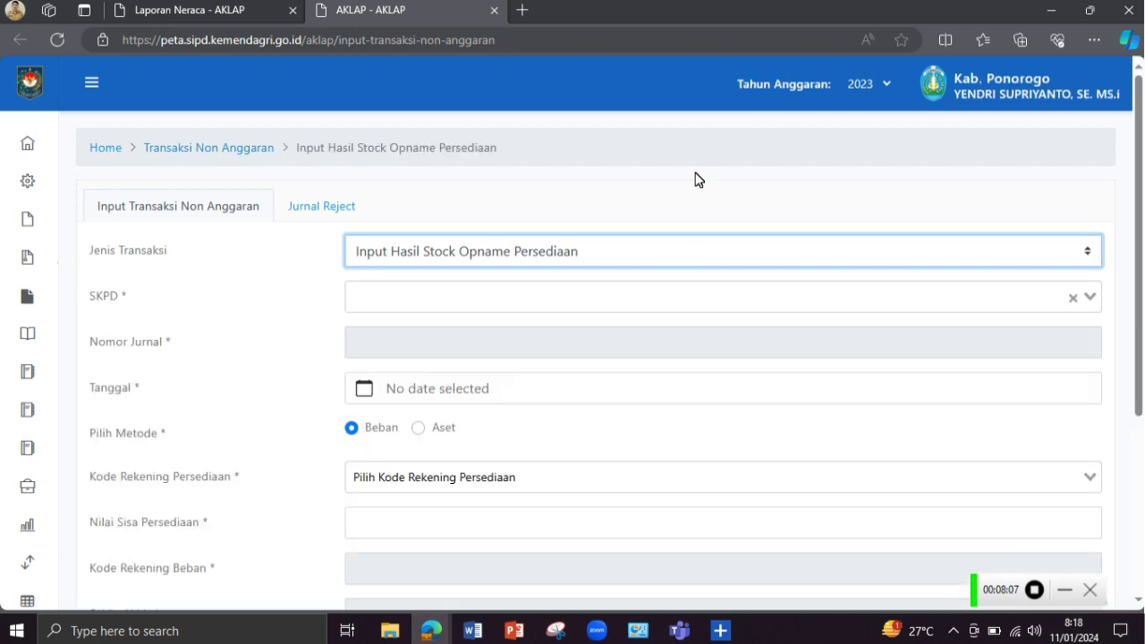
Look over the stock opname form and set its SKPD to BADAN KEPEGAWAIAN DAN PENGEMBANGAN SUMBER DAYA MANUSIA
{"action": "scroll", "coordinate": [695, 178], "scroll_direction": "down", "scroll_amount": 1}
{"action": "scroll", "coordinate": [695, 177], "scroll_direction": "down", "scroll_amount": 3}
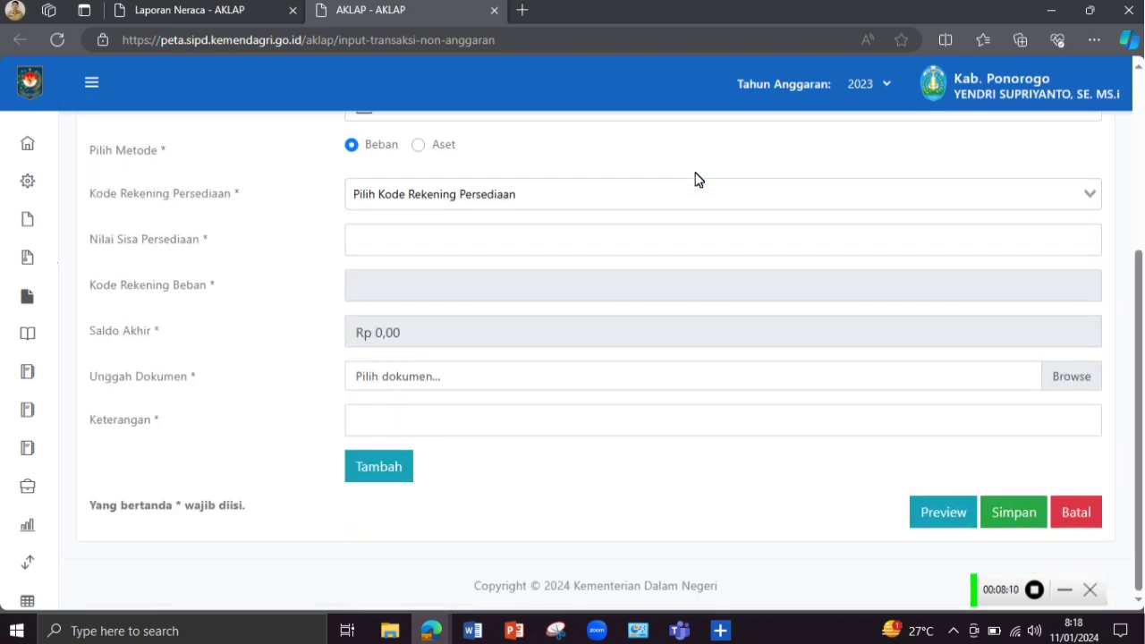
{"action": "scroll", "coordinate": [695, 178], "scroll_direction": "up", "scroll_amount": 3}
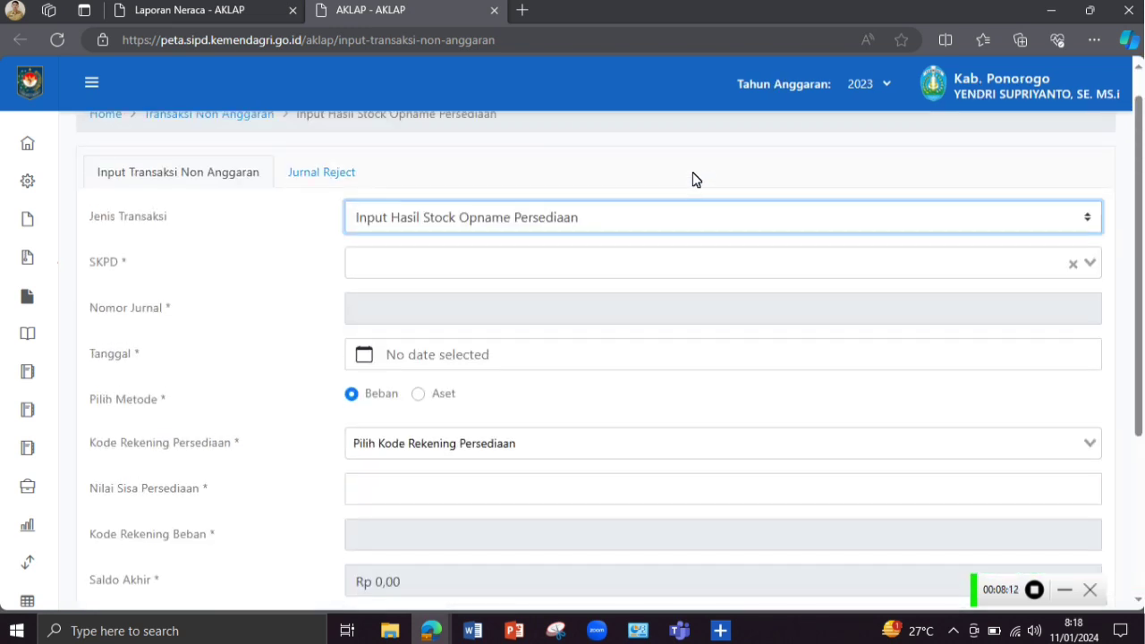
{"action": "scroll", "coordinate": [689, 182], "scroll_direction": "down", "scroll_amount": 1}
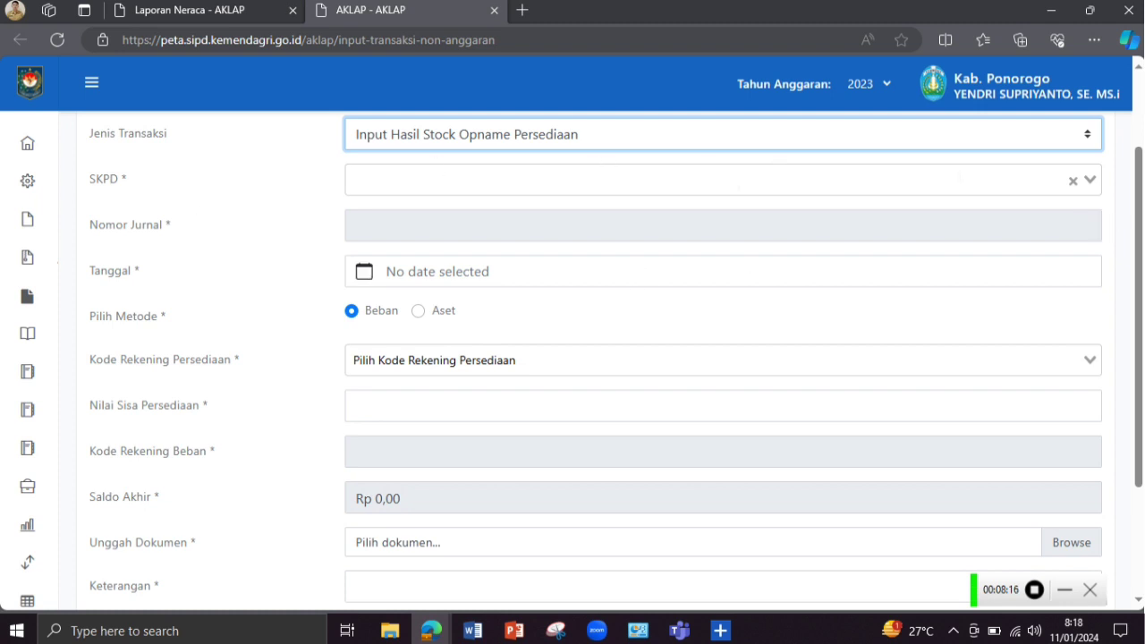
{"action": "left_click", "coordinate": [963, 180]}
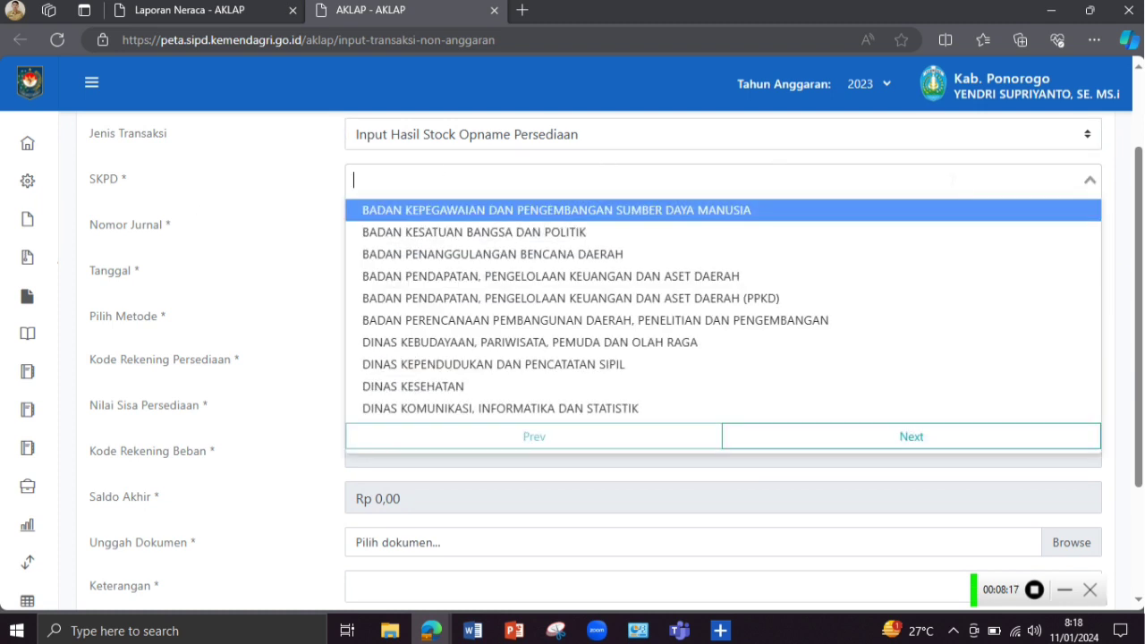
{"action": "left_click", "coordinate": [387, 213]}
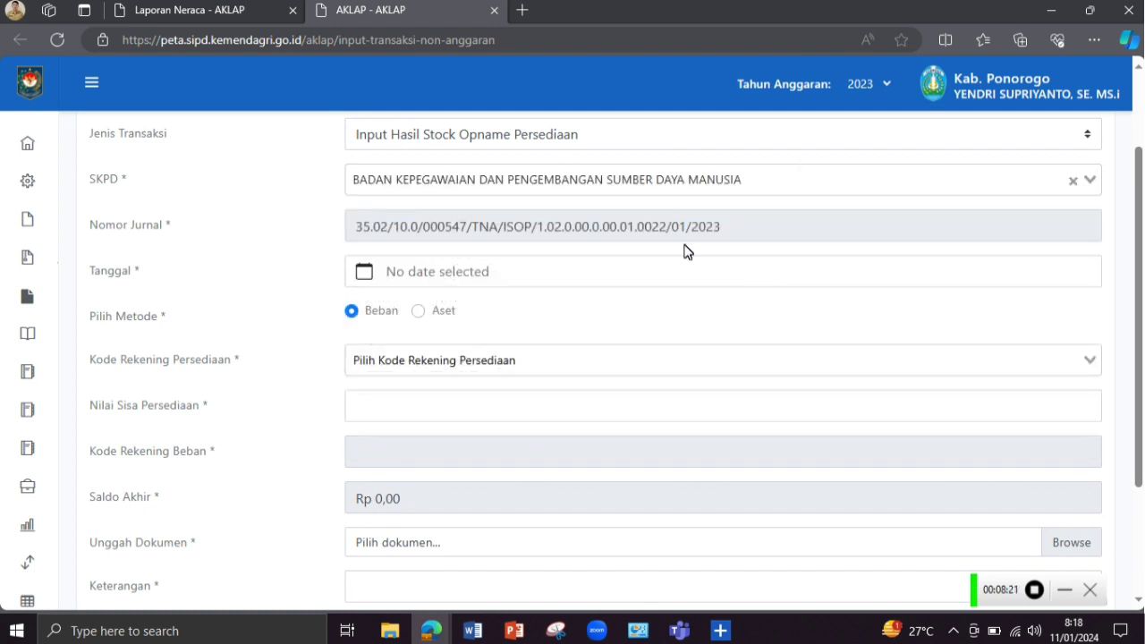
Set the transaction's Tanggal to 31 Desember 2023
{"action": "left_click", "coordinate": [430, 278]}
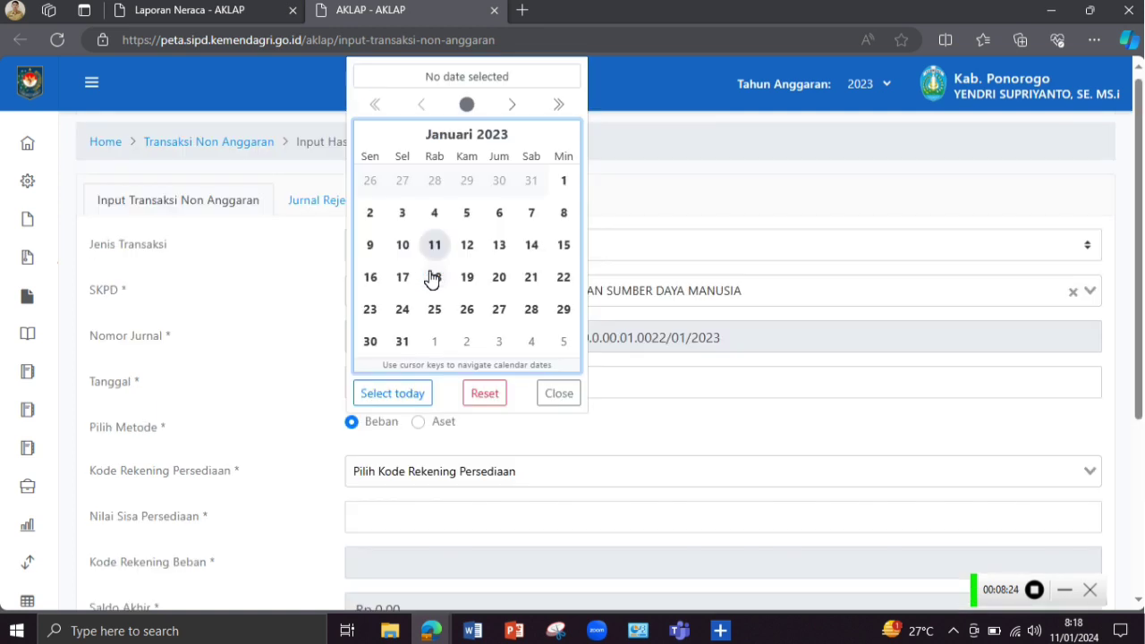
{"action": "left_click", "coordinate": [558, 103]}
{"action": "left_click", "coordinate": [438, 108]}
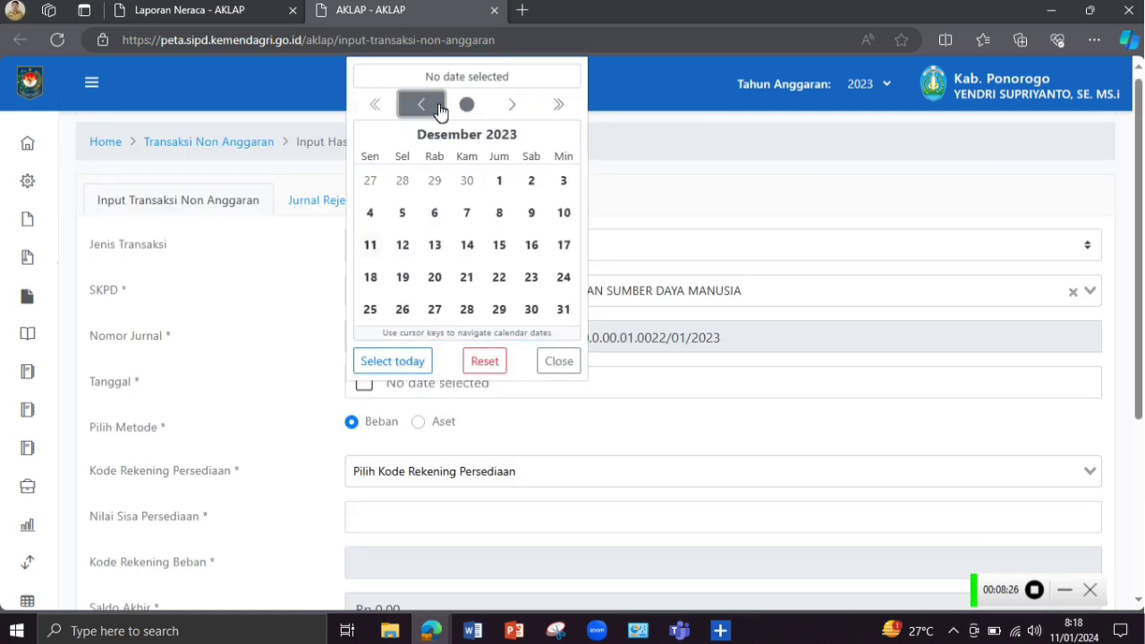
{"action": "left_click", "coordinate": [562, 312]}
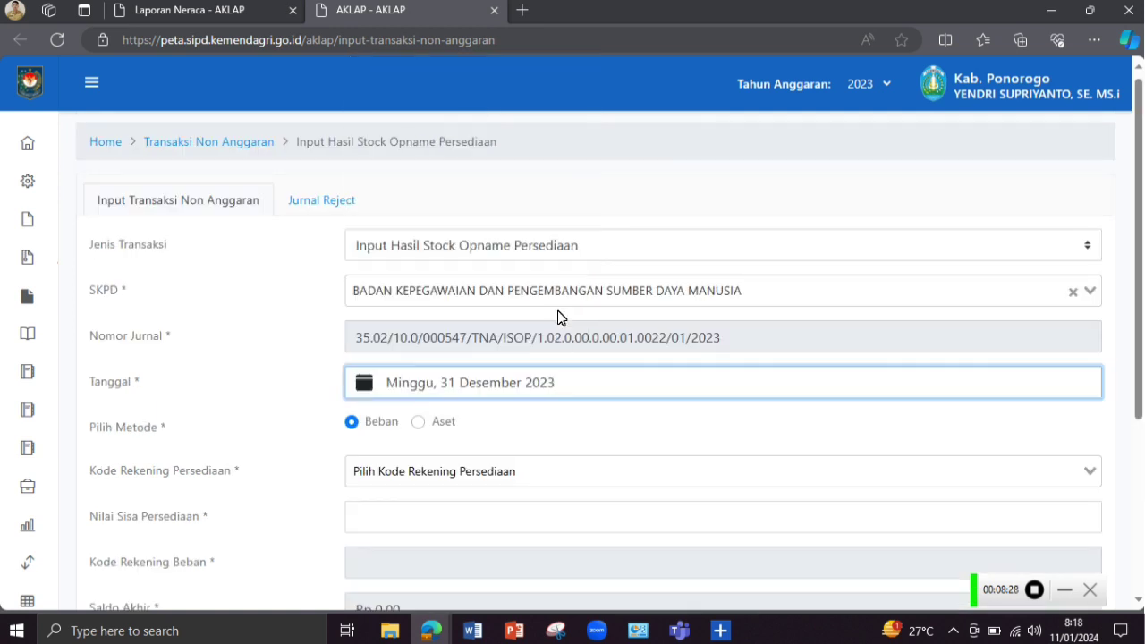
Consult the BA Stock Opname inventory list, and copy the Alat Tulis Kantor account code 1.1.12.01.03.0001 from the Neraca report
{"action": "scroll", "coordinate": [558, 266], "scroll_direction": "down", "scroll_amount": 1}
{"action": "scroll", "coordinate": [552, 274], "scroll_direction": "down", "scroll_amount": 1}
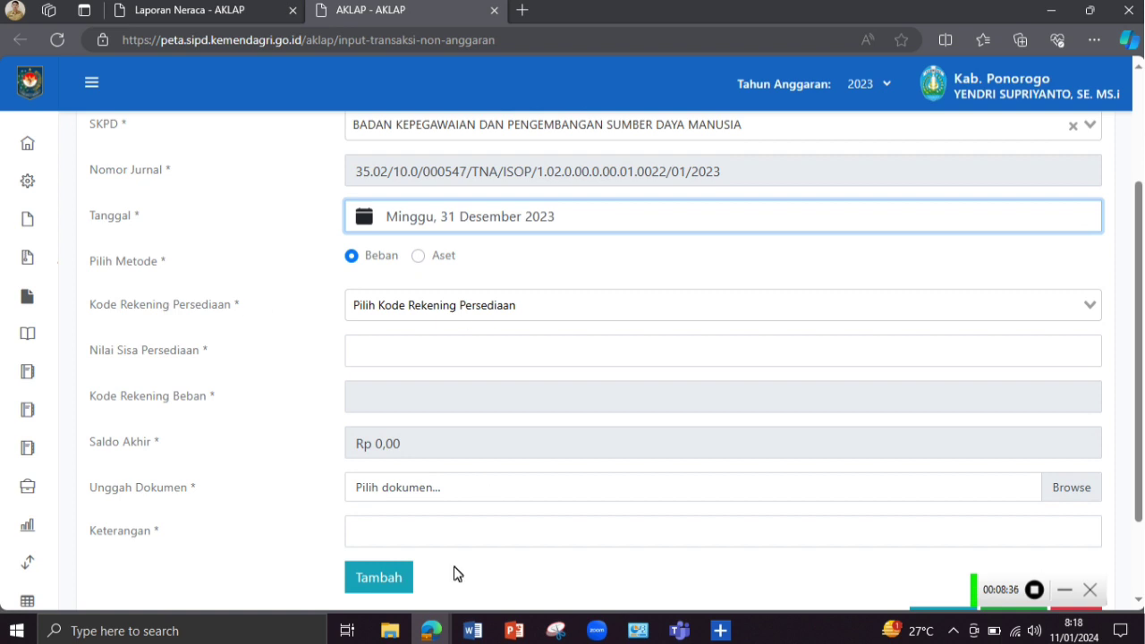
{"action": "mouse_move", "coordinate": [431, 629]}
{"action": "left_click", "coordinate": [527, 563]}
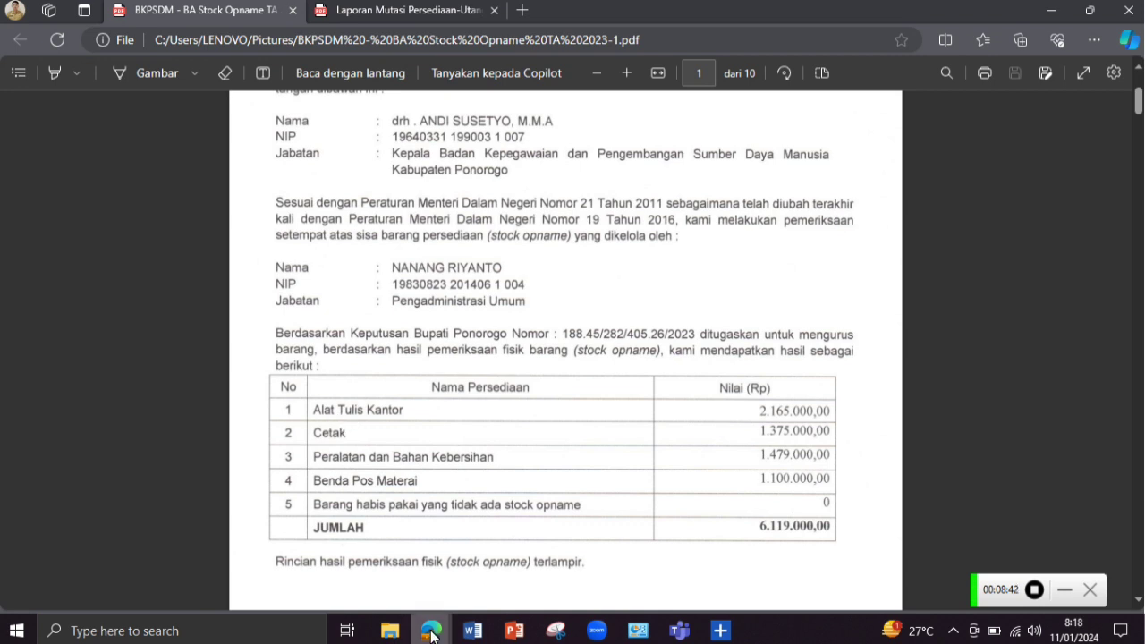
{"action": "mouse_move", "coordinate": [433, 631]}
{"action": "left_click", "coordinate": [398, 563]}
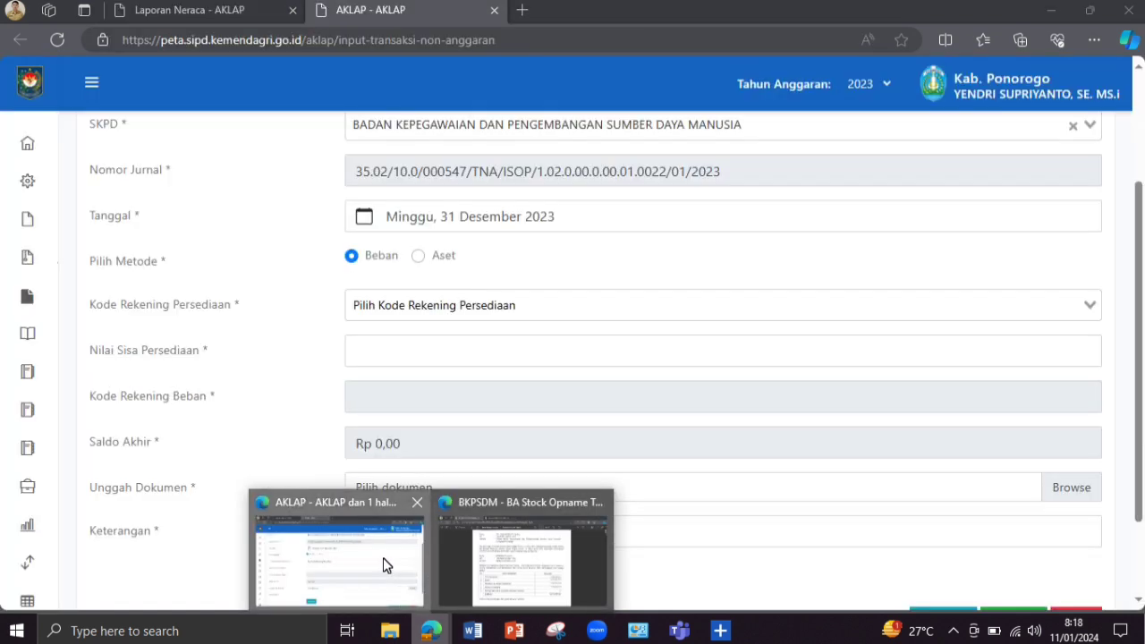
{"action": "left_click", "coordinate": [217, 13]}
{"action": "scroll", "coordinate": [296, 247], "scroll_direction": "down", "scroll_amount": 3}
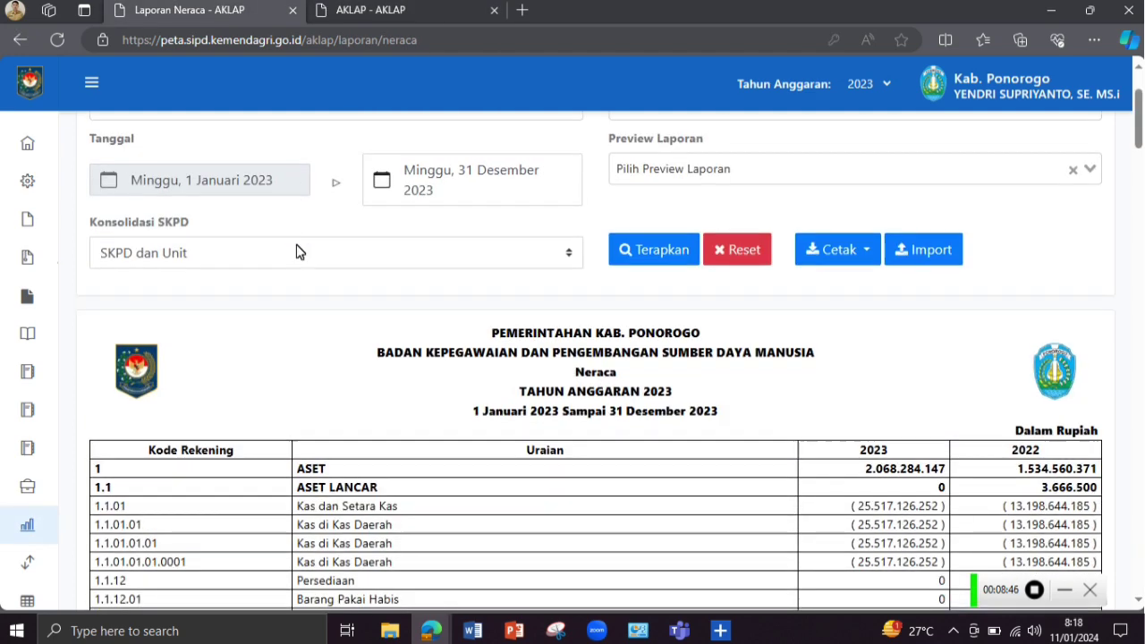
{"action": "scroll", "coordinate": [298, 251], "scroll_direction": "down", "scroll_amount": 1}
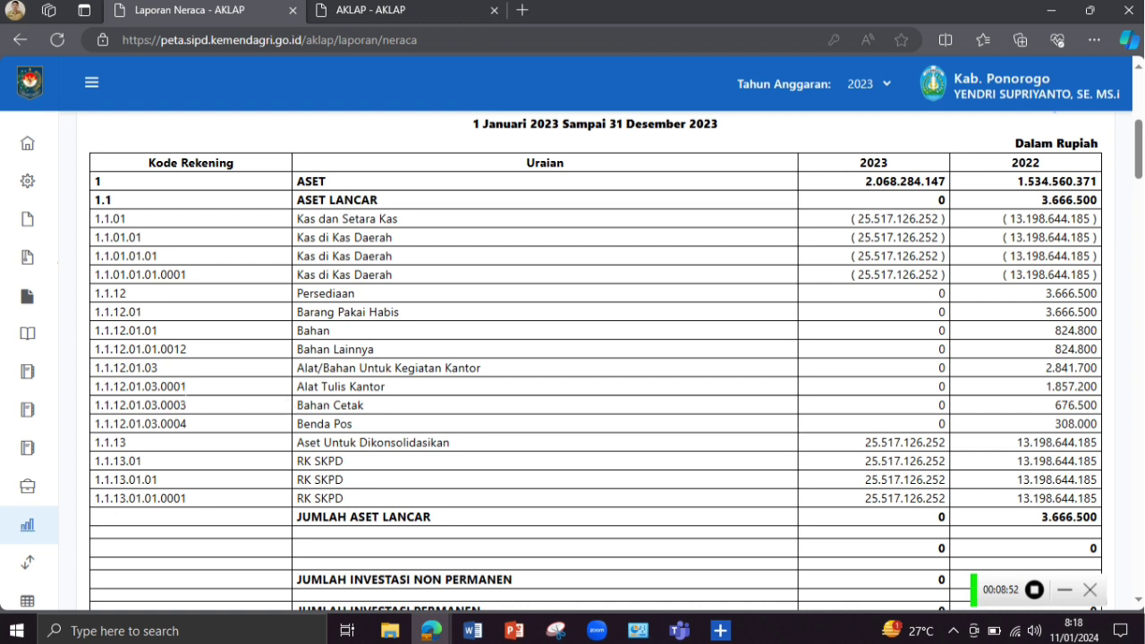
{"action": "double_click", "coordinate": [172, 386]}
{"action": "key", "text": "ctrl+c"}
{"action": "right_click", "coordinate": [175, 386]}
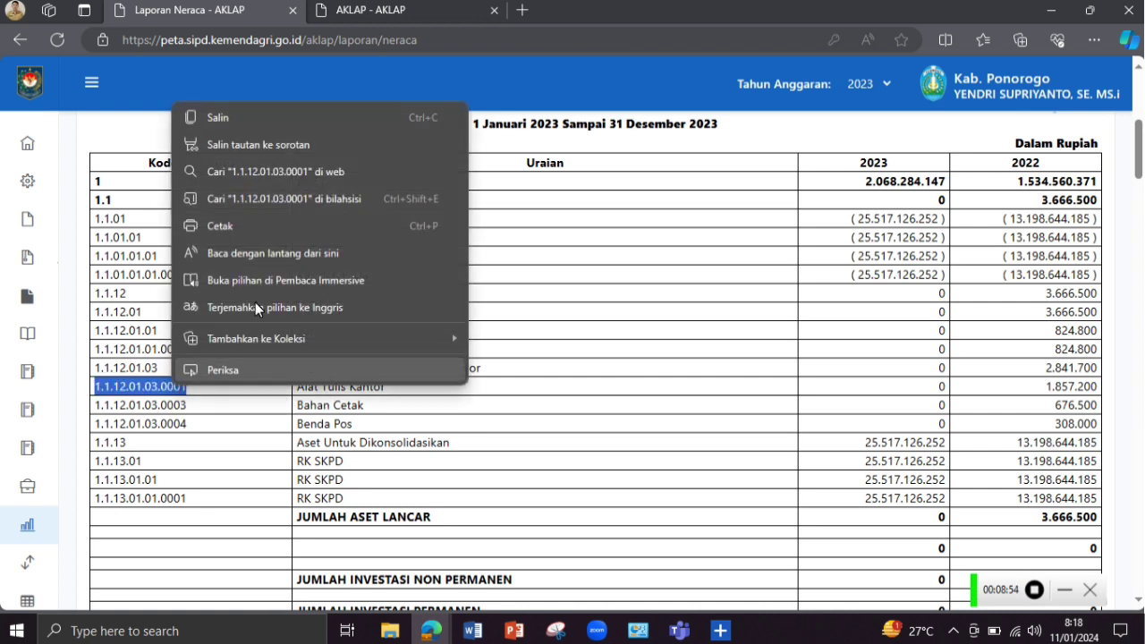
{"action": "left_click", "coordinate": [258, 117]}
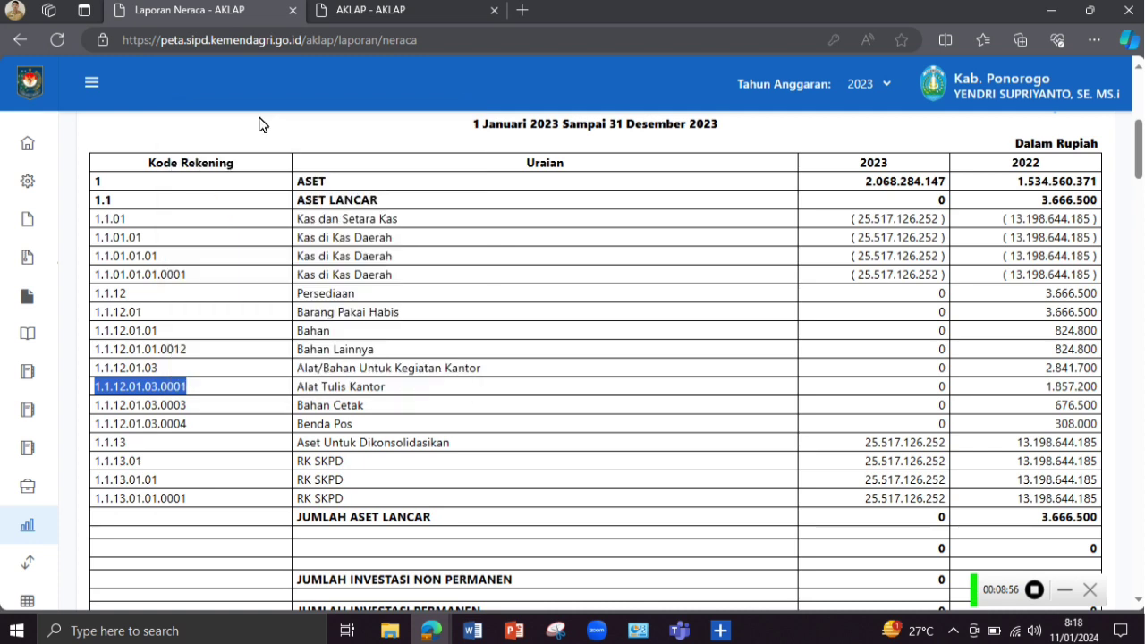
Set Kode Rekening Persediaan in the transaction form to 1.1.12.01.03.0001 - Alat Tulis Kantor using the copied code
{"action": "left_click", "coordinate": [373, 13]}
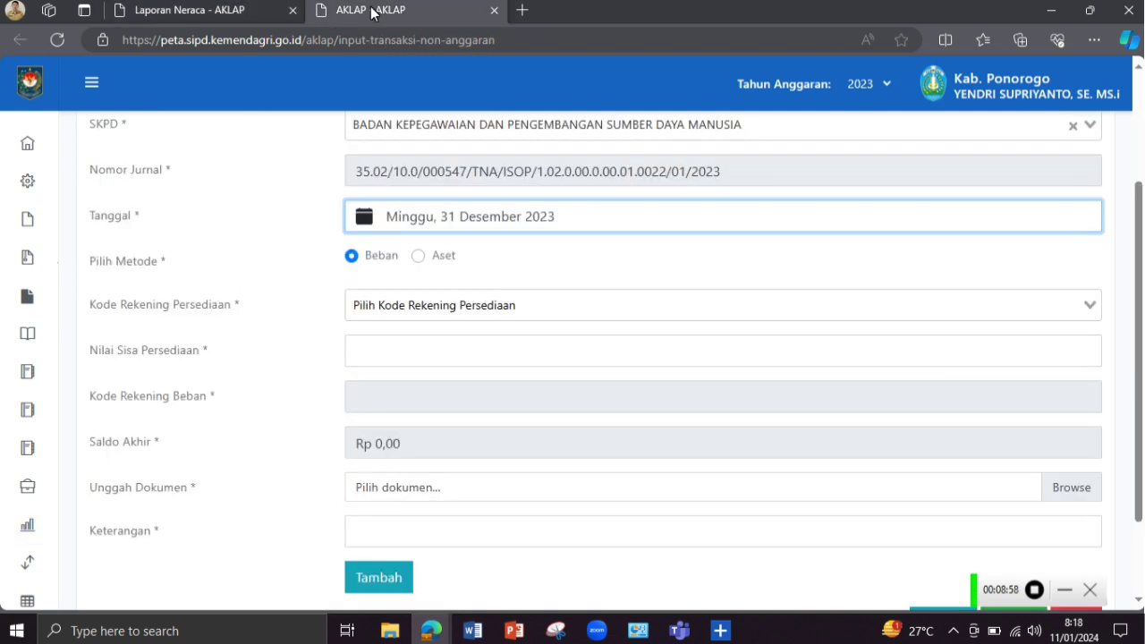
{"action": "left_click", "coordinate": [483, 304]}
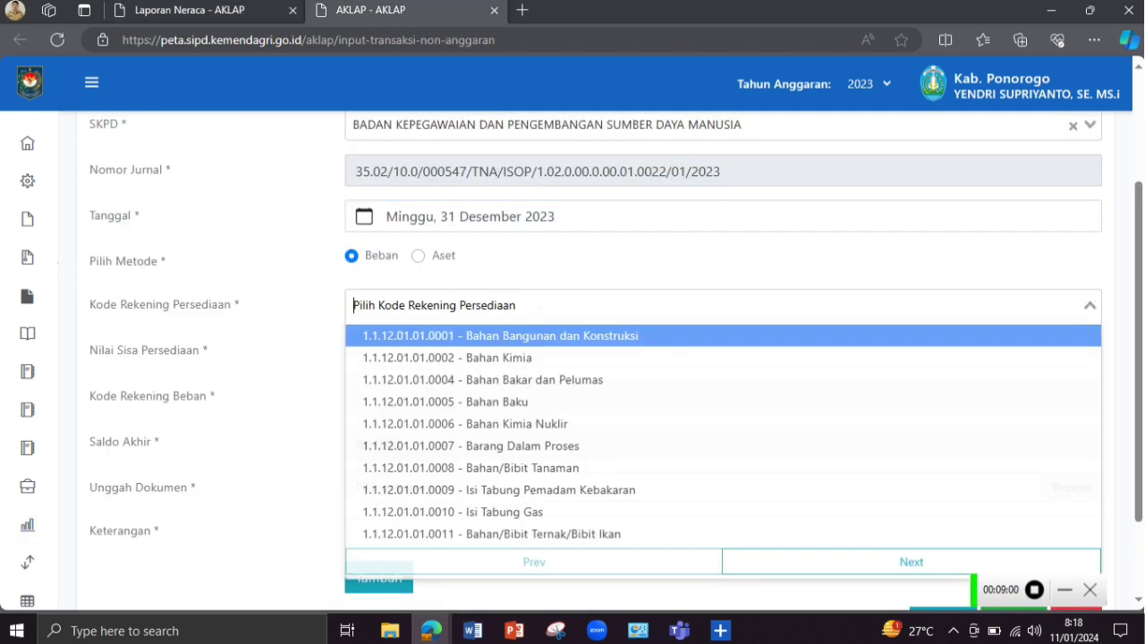
{"action": "right_click", "coordinate": [483, 312]}
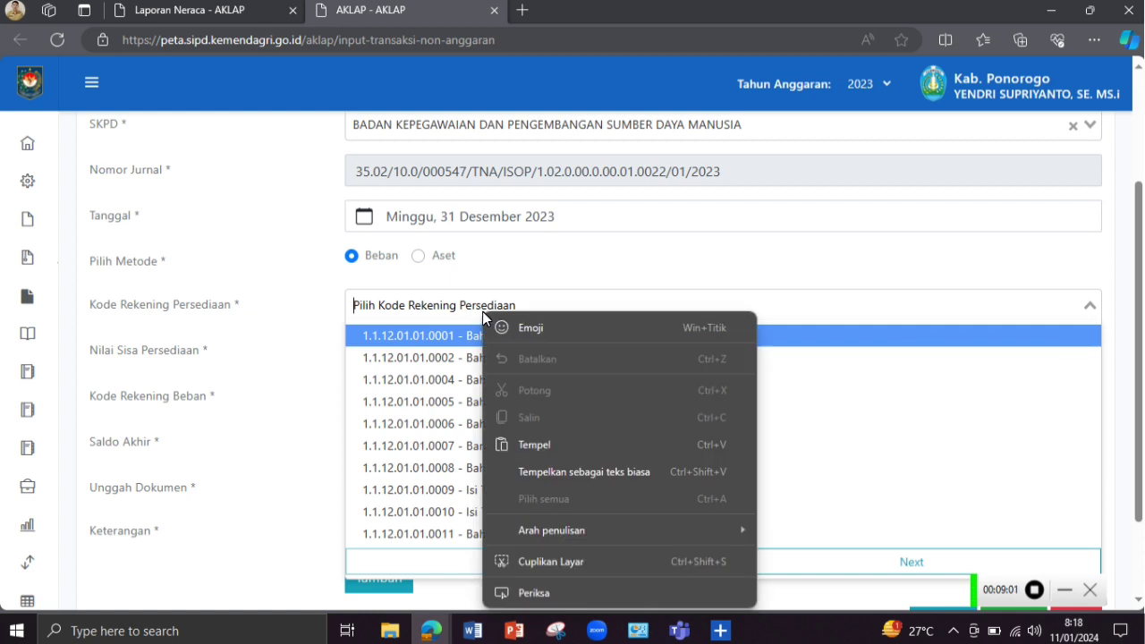
{"action": "left_click", "coordinate": [582, 444]}
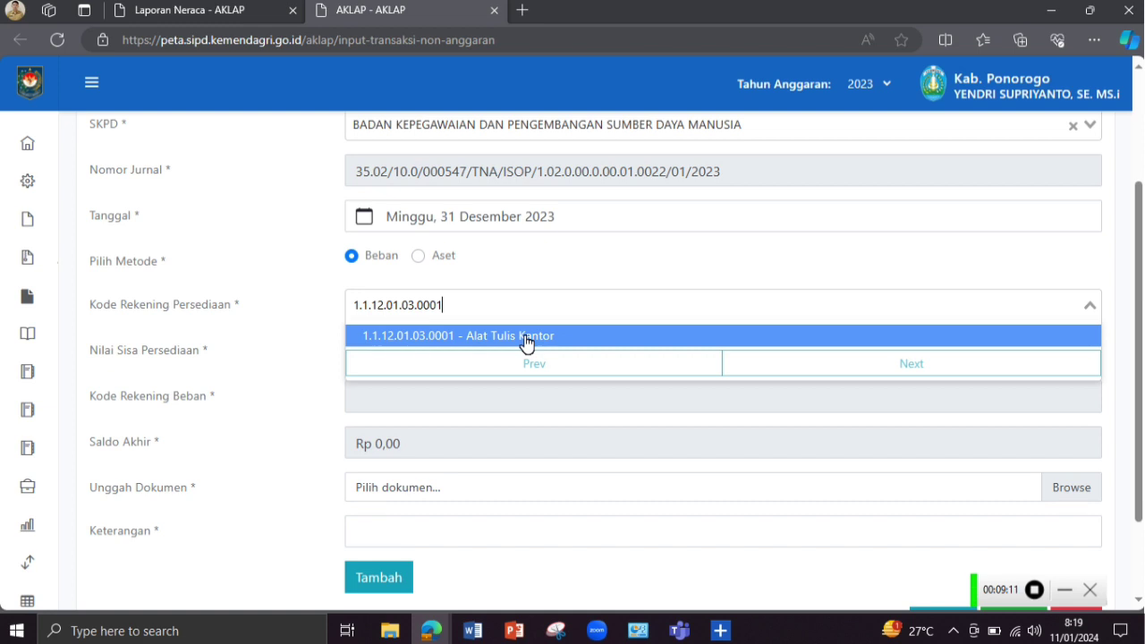
{"action": "left_click", "coordinate": [526, 340]}
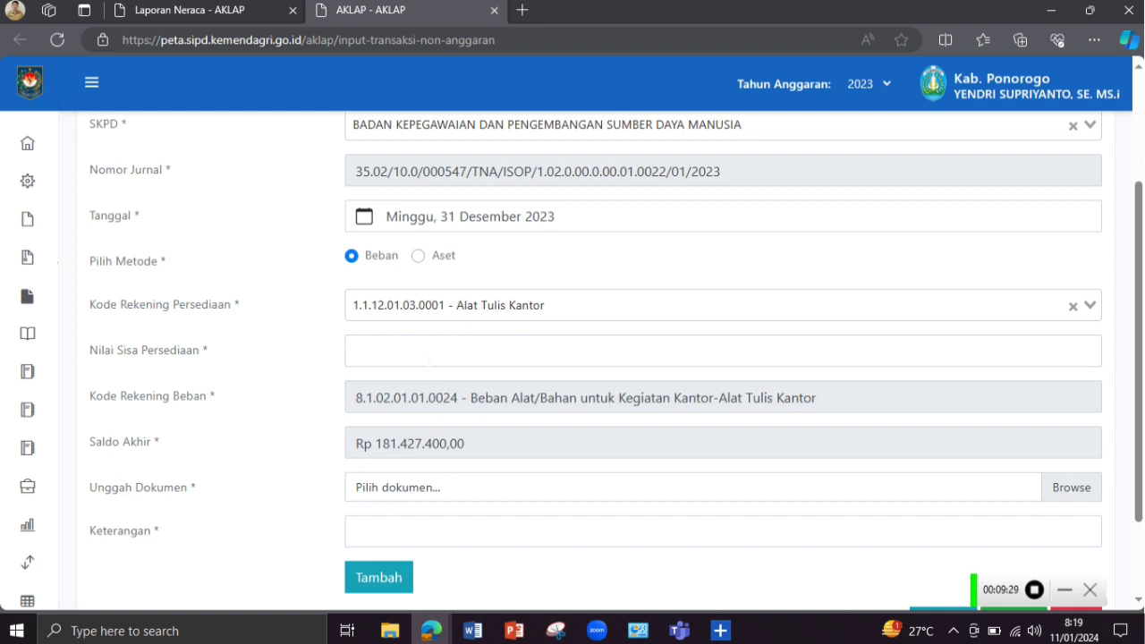
Look up the Alat Tulis Kantor value in the BA Stock Opname document and enter 2.165.000 as Nilai Sisa Persediaan
{"action": "left_click", "coordinate": [430, 352]}
{"action": "mouse_move", "coordinate": [431, 630]}
{"action": "left_click", "coordinate": [536, 572]}
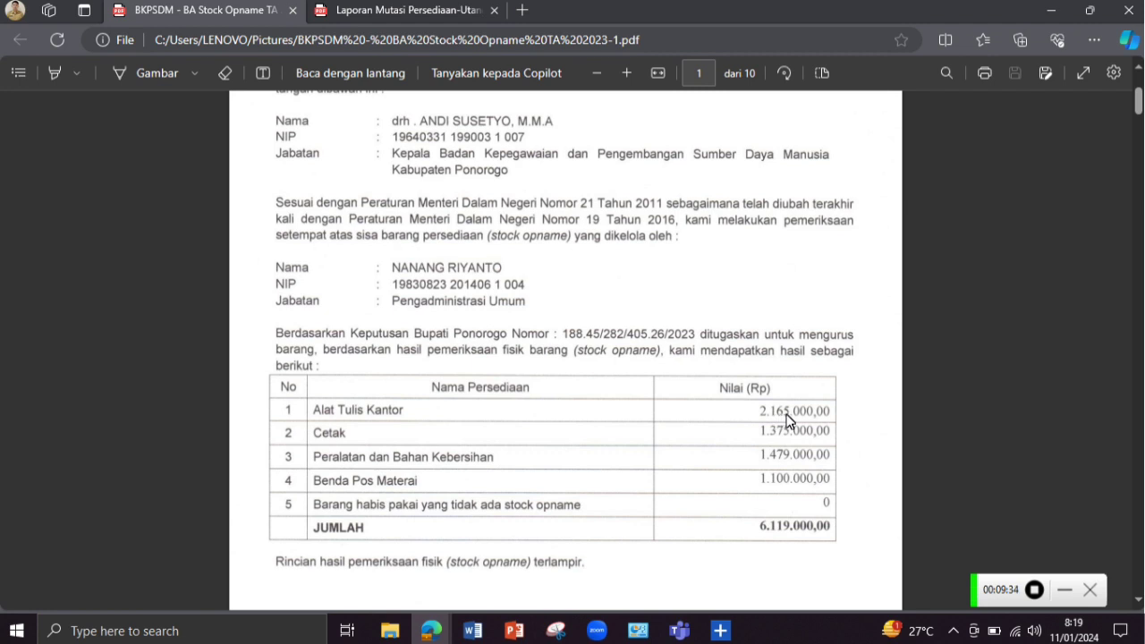
{"action": "mouse_move", "coordinate": [430, 631]}
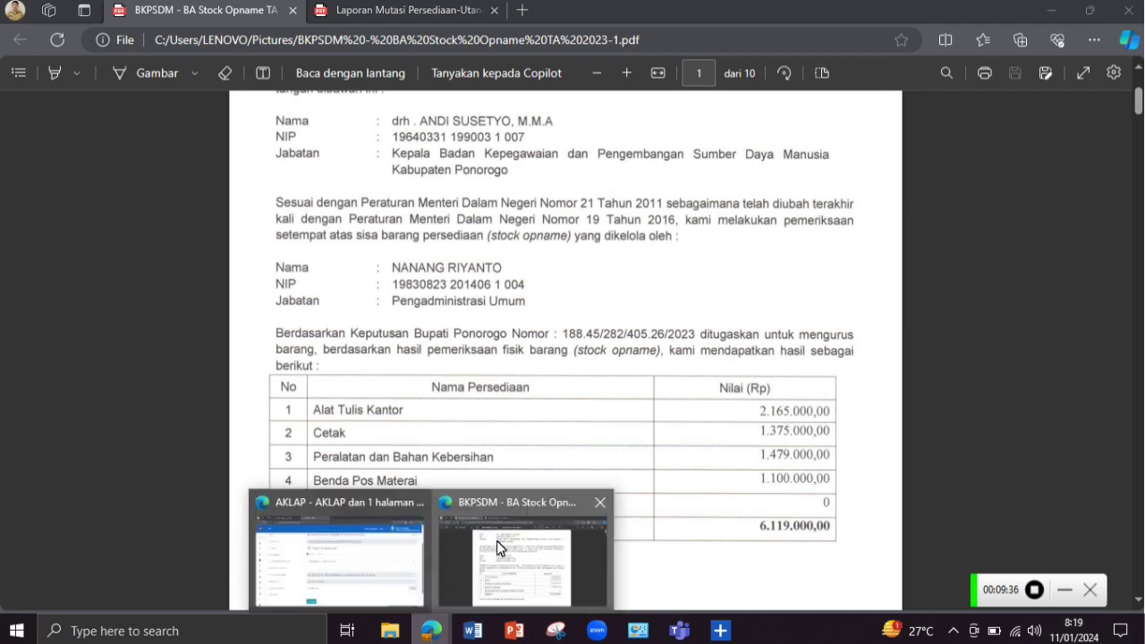
{"action": "left_click", "coordinate": [399, 552]}
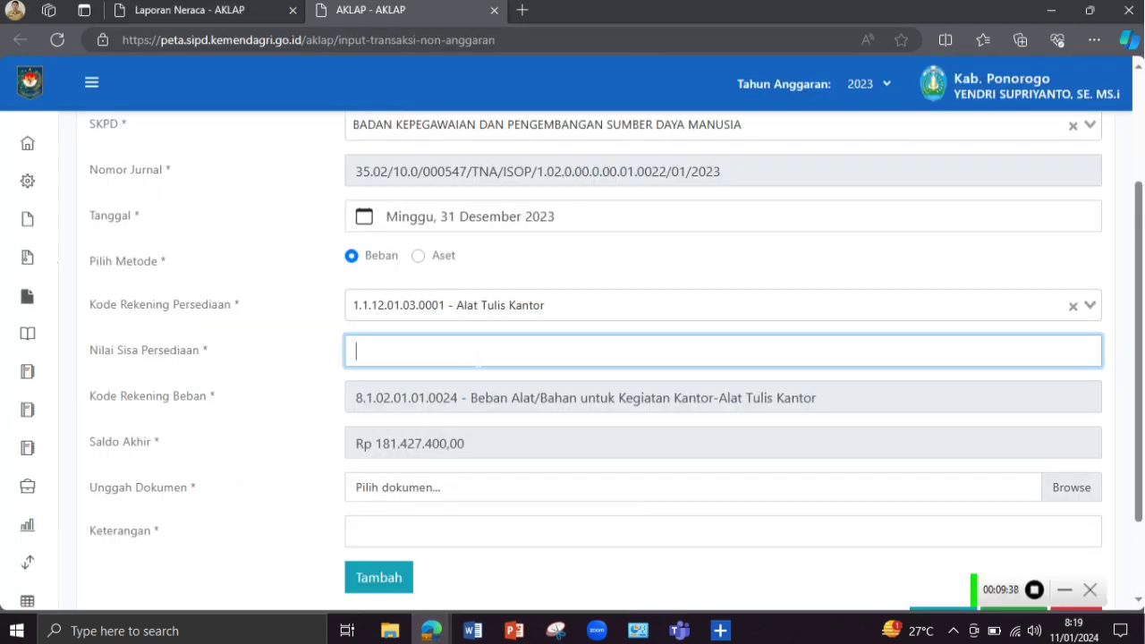
{"action": "type", "text": "2.165.000"}
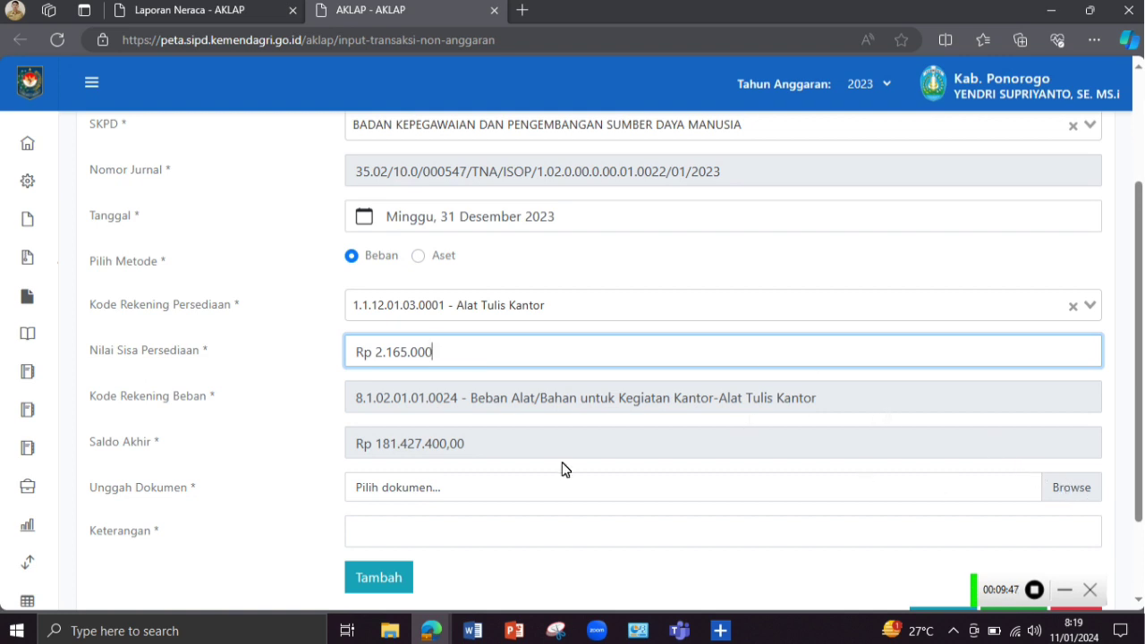
Attach BKPSDM - BA Stock Opname TA 2023-1.pdf from the Pictures folder as the supporting document under Unggah Dokumen
{"action": "left_click", "coordinate": [1067, 492]}
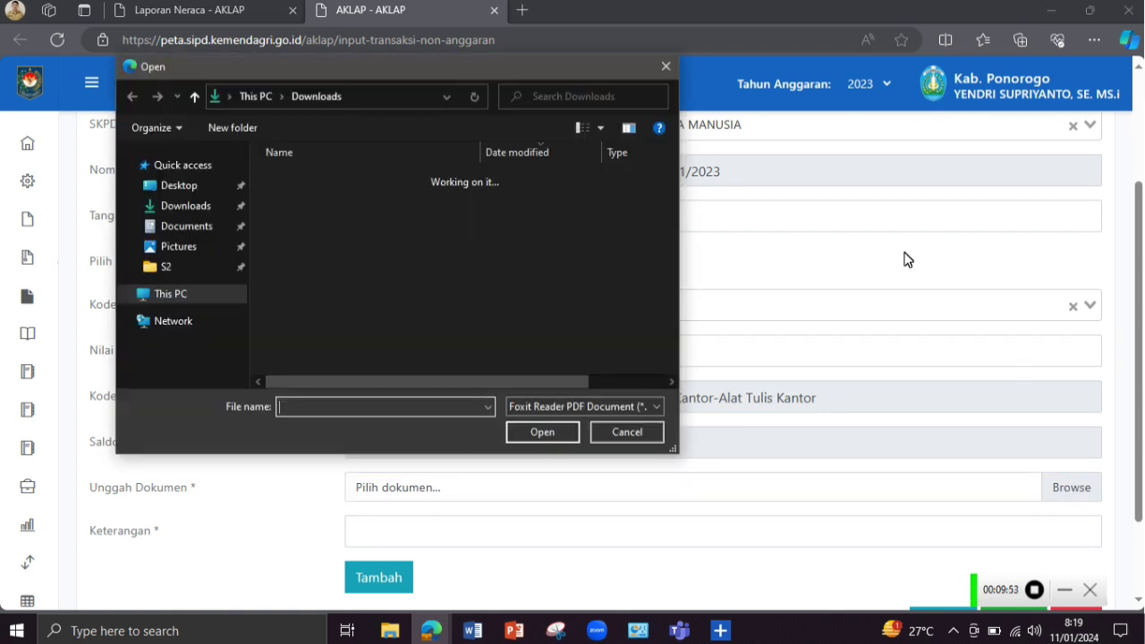
{"action": "left_click", "coordinate": [199, 248]}
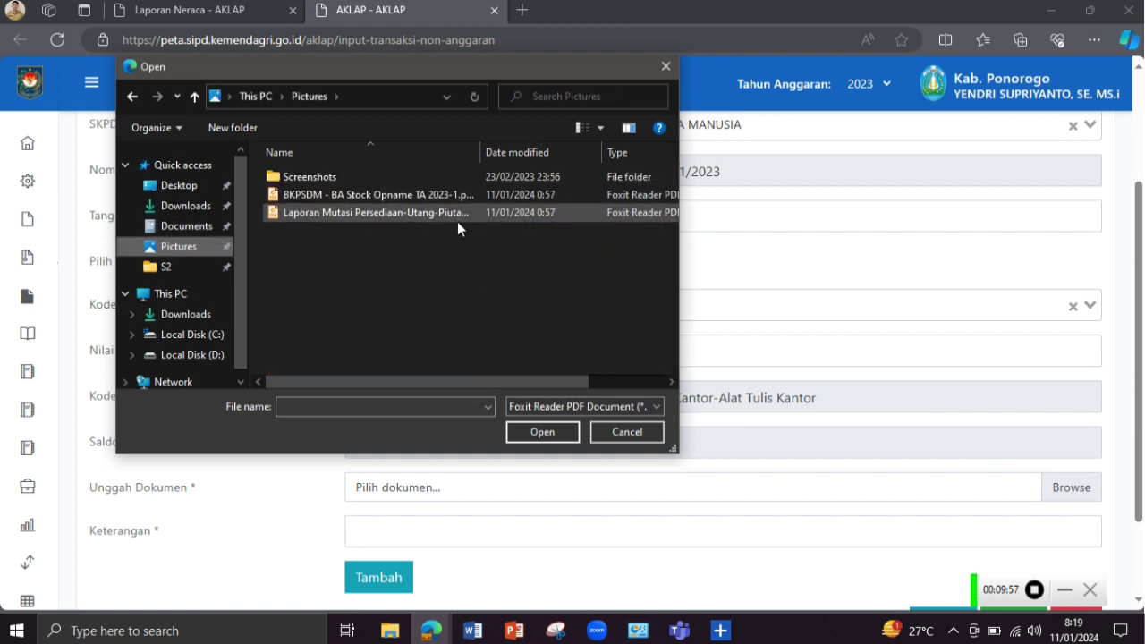
{"action": "left_click", "coordinate": [343, 194]}
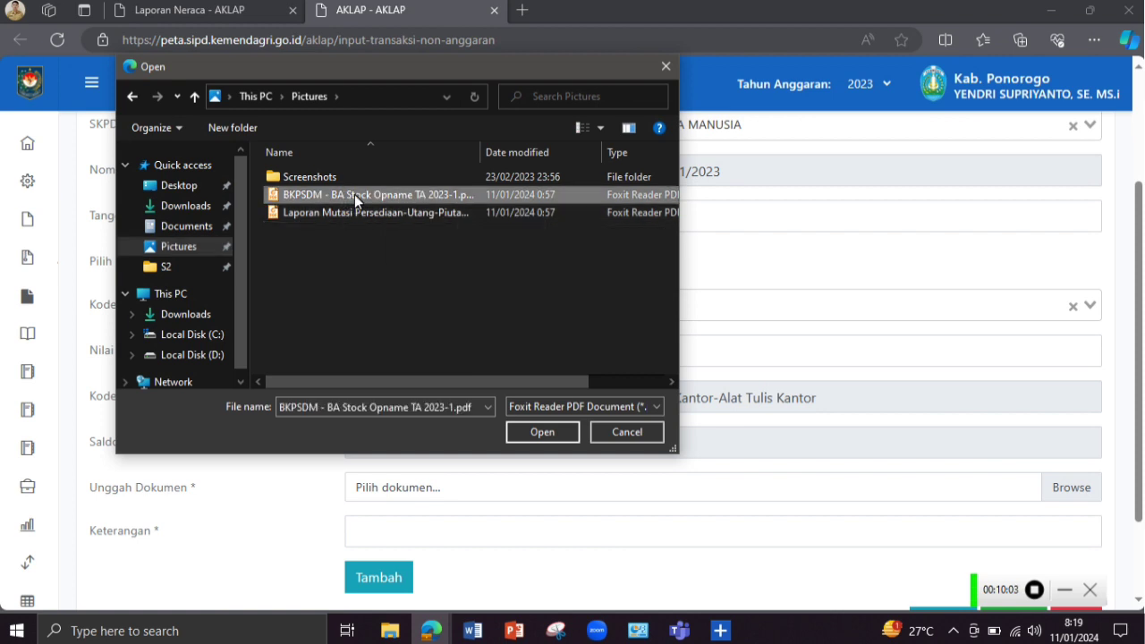
{"action": "left_click", "coordinate": [542, 432]}
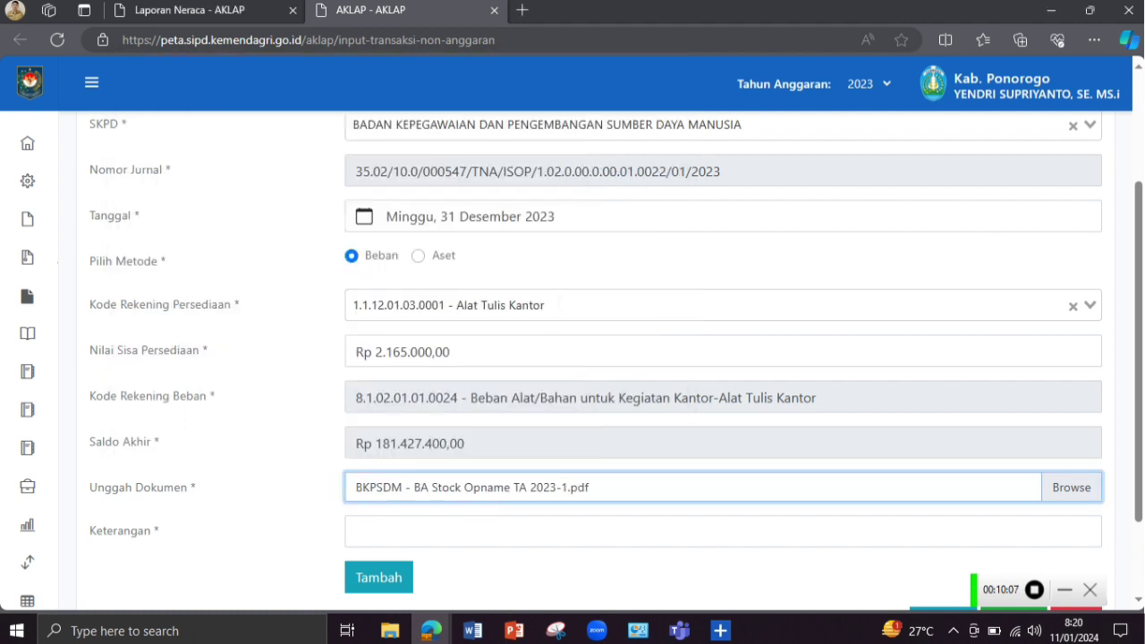
Look up the inventory recognition wording in RUMUS JURNAL.docx and fill in Keterangan with JURNAL PENGAKUAN PERSEDIAAN BKPSDM 2023
{"action": "left_click", "coordinate": [558, 537]}
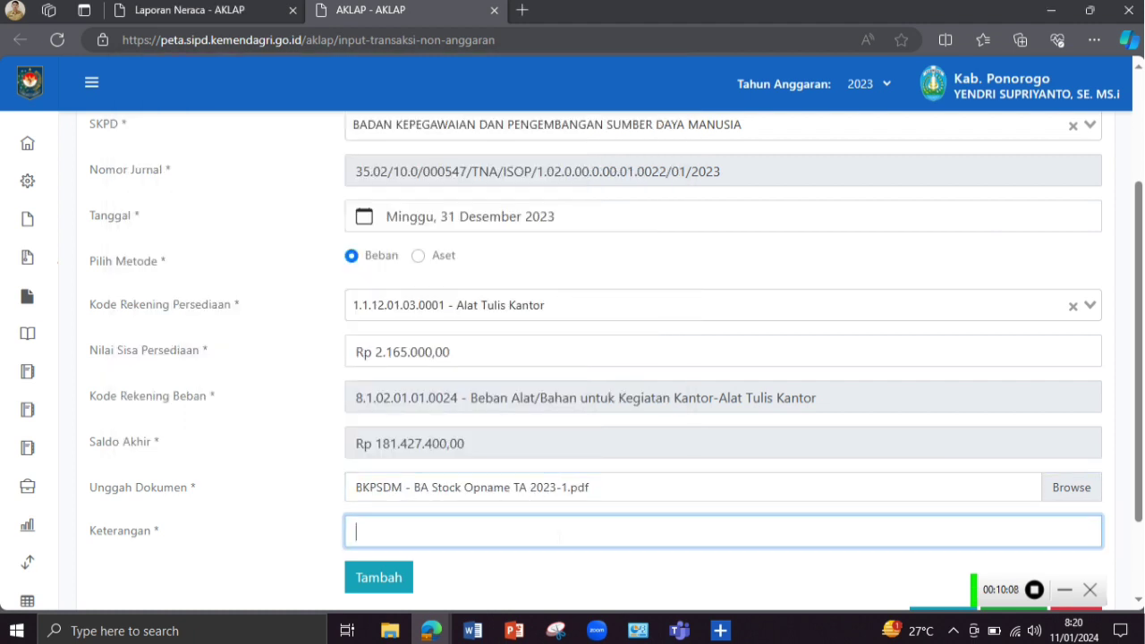
{"action": "left_click", "coordinate": [472, 630]}
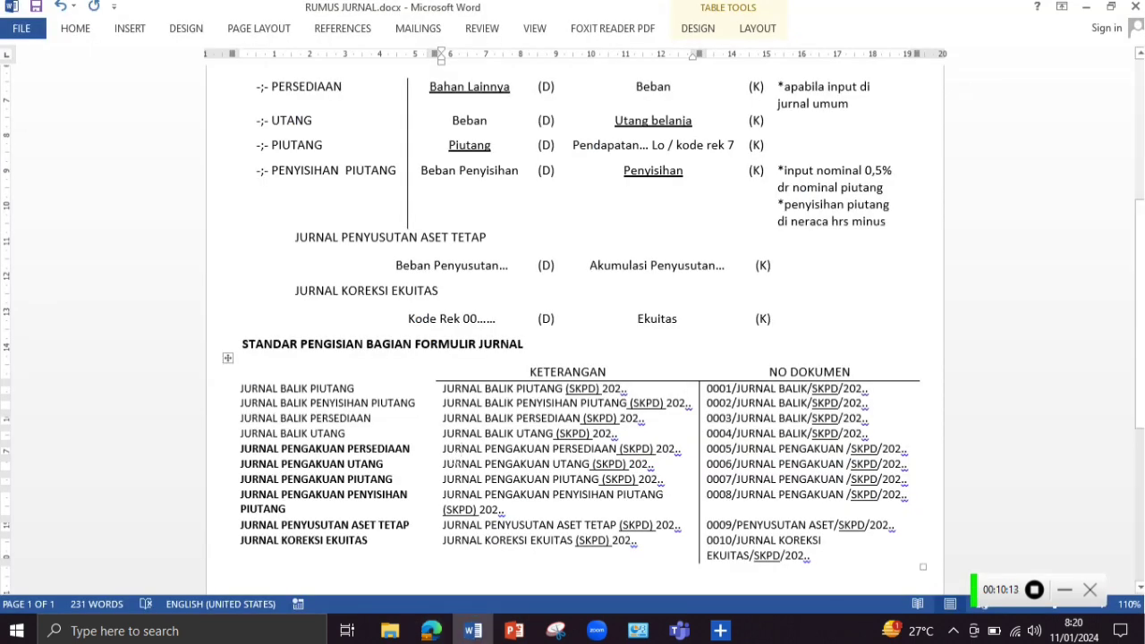
{"action": "left_click_drag", "start_coordinate": [442, 449], "coordinate": [618, 449]}
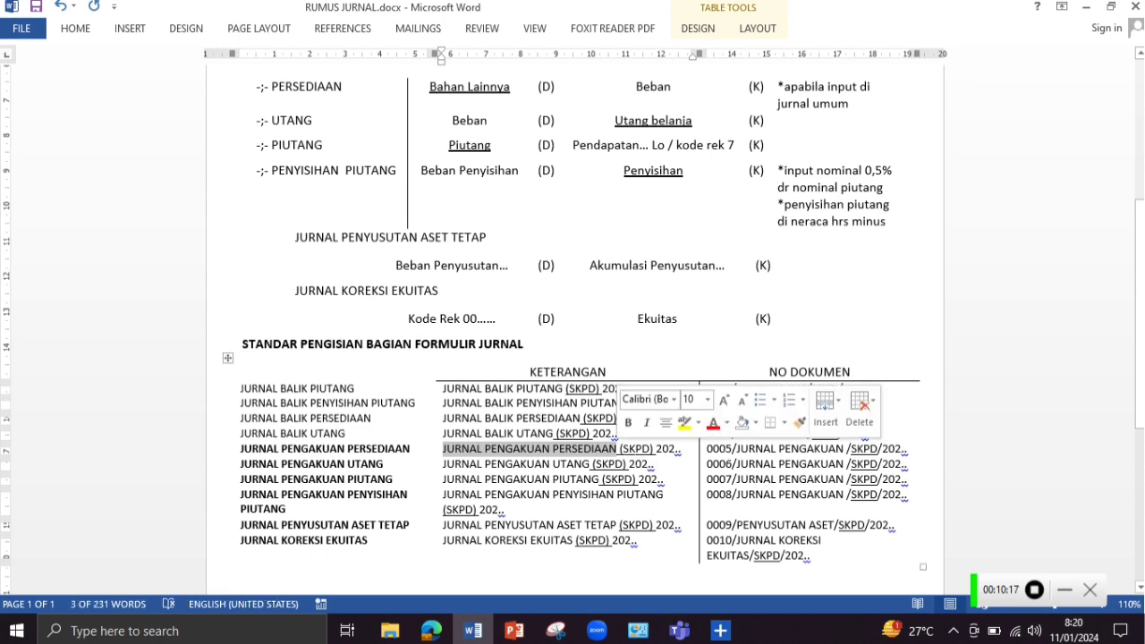
{"action": "mouse_move", "coordinate": [431, 631]}
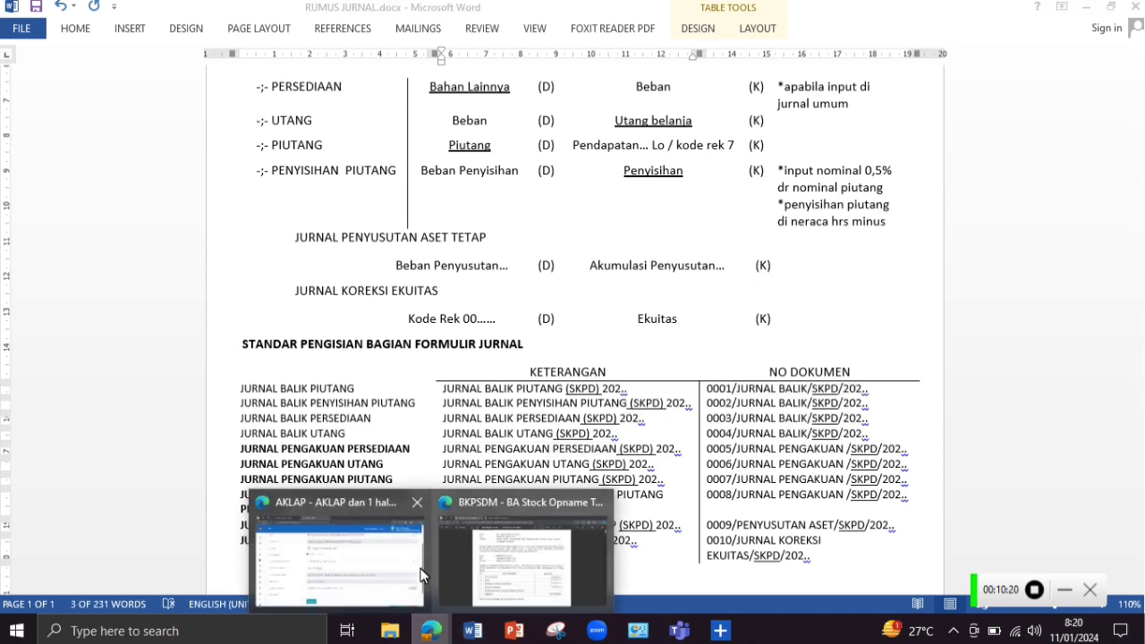
{"action": "left_click", "coordinate": [391, 576]}
{"action": "left_click", "coordinate": [481, 534]}
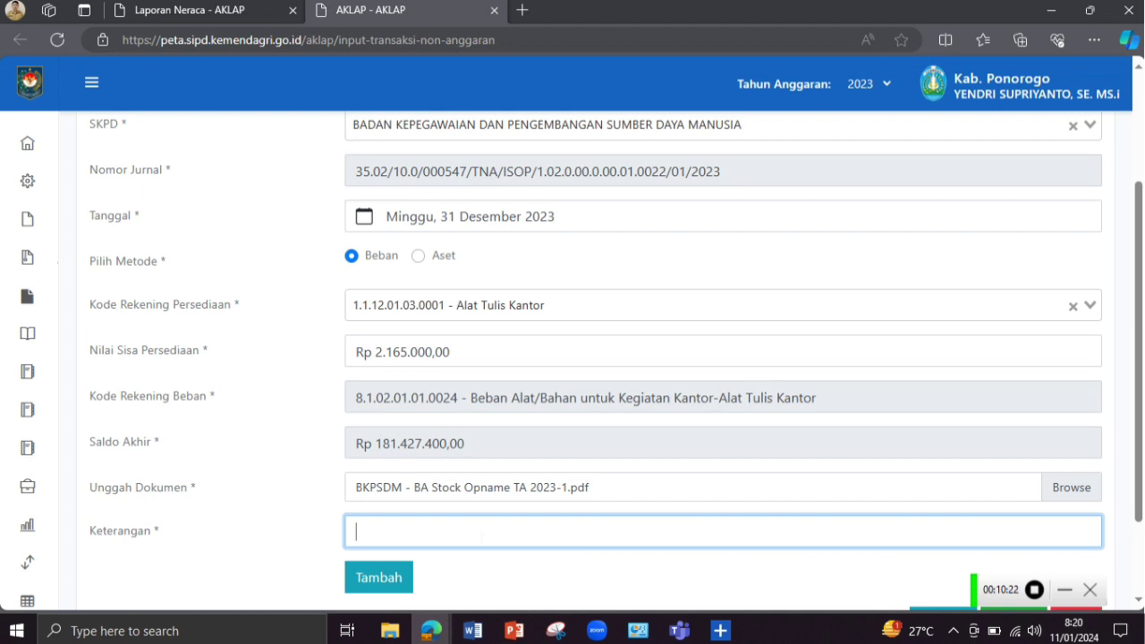
{"action": "type", "text": "JURNAL PENGAKUAN"}
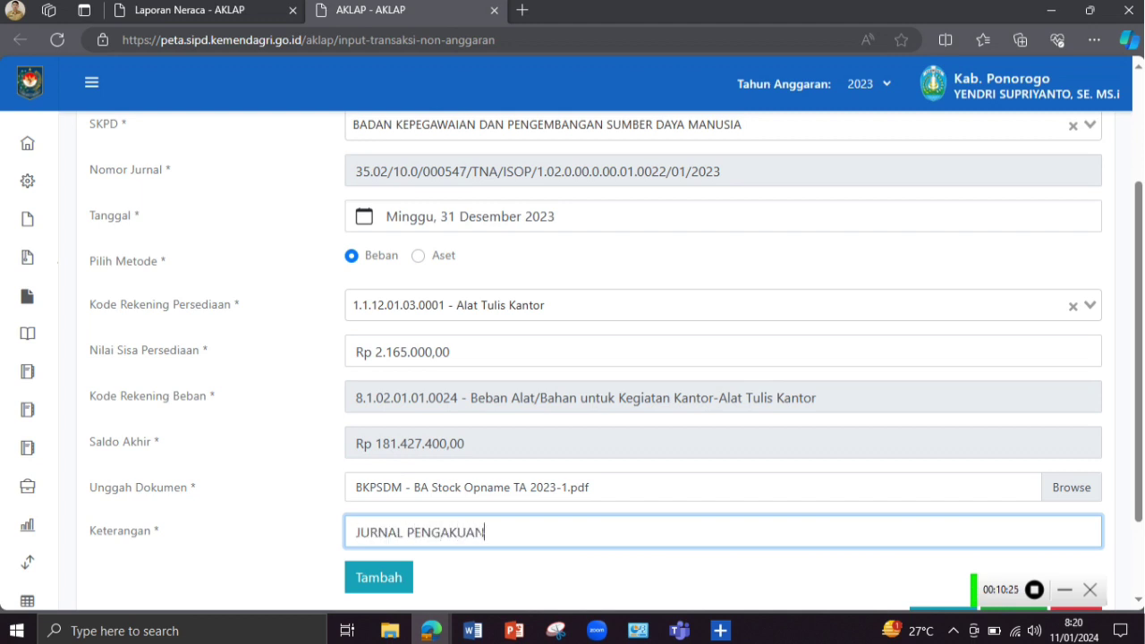
{"action": "type", "text": " PER"}
{"action": "key", "text": "BackSpace"}
{"action": "key", "text": "BackSpace"}
{"action": "type", "text": "PERSEDIAAN "}
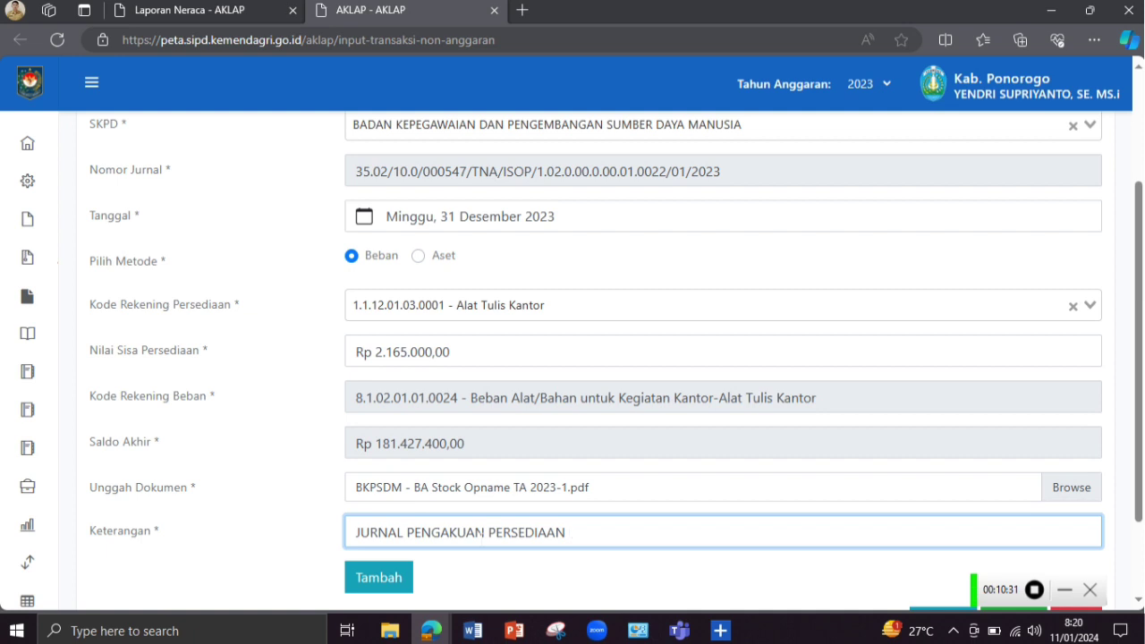
{"action": "type", "text": "BKPSDM 2023"}
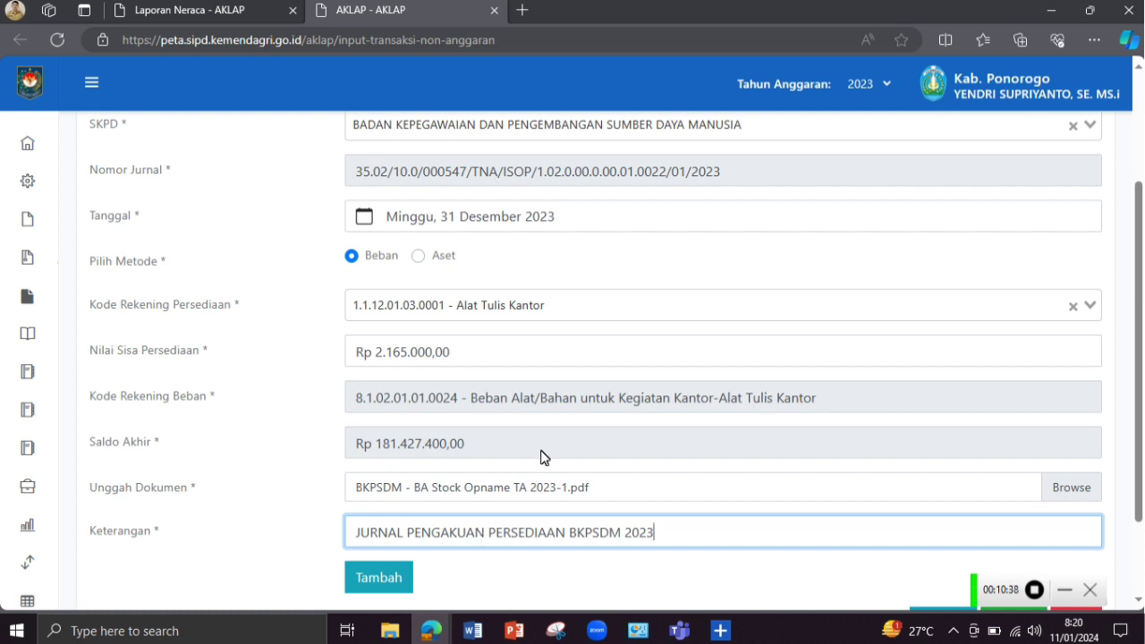
Add the completed Alat Tulis Kantor entry to the journal and acknowledge the notification
{"action": "scroll", "coordinate": [541, 456], "scroll_direction": "down", "scroll_amount": 1}
{"action": "scroll", "coordinate": [542, 456], "scroll_direction": "up", "scroll_amount": 1}
{"action": "scroll", "coordinate": [572, 358], "scroll_direction": "down", "scroll_amount": 1}
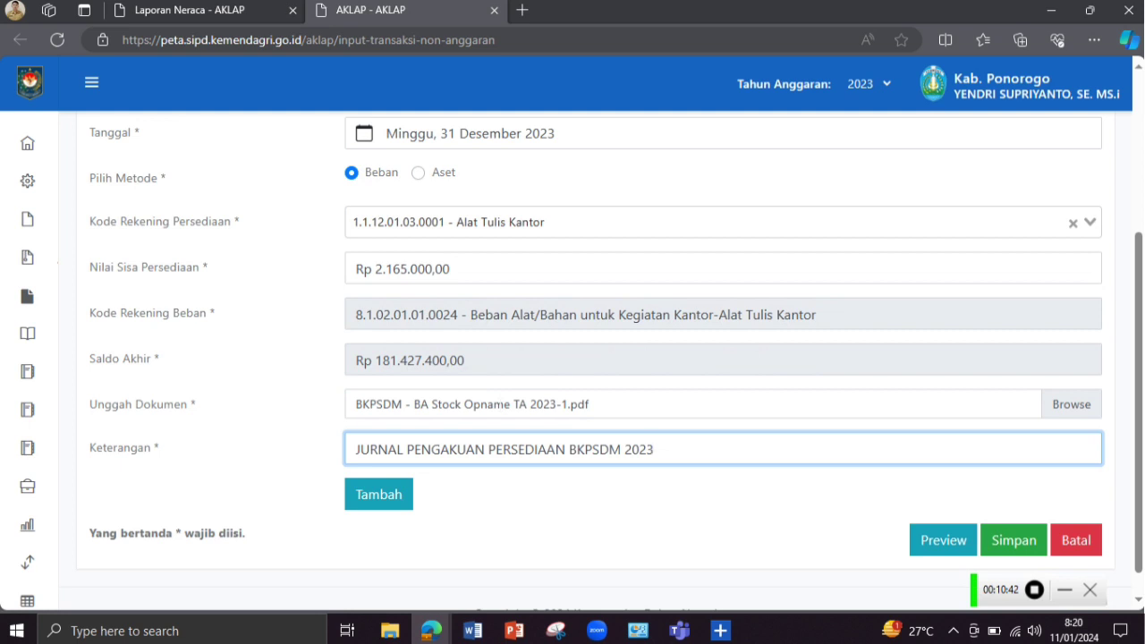
{"action": "left_click", "coordinate": [379, 495]}
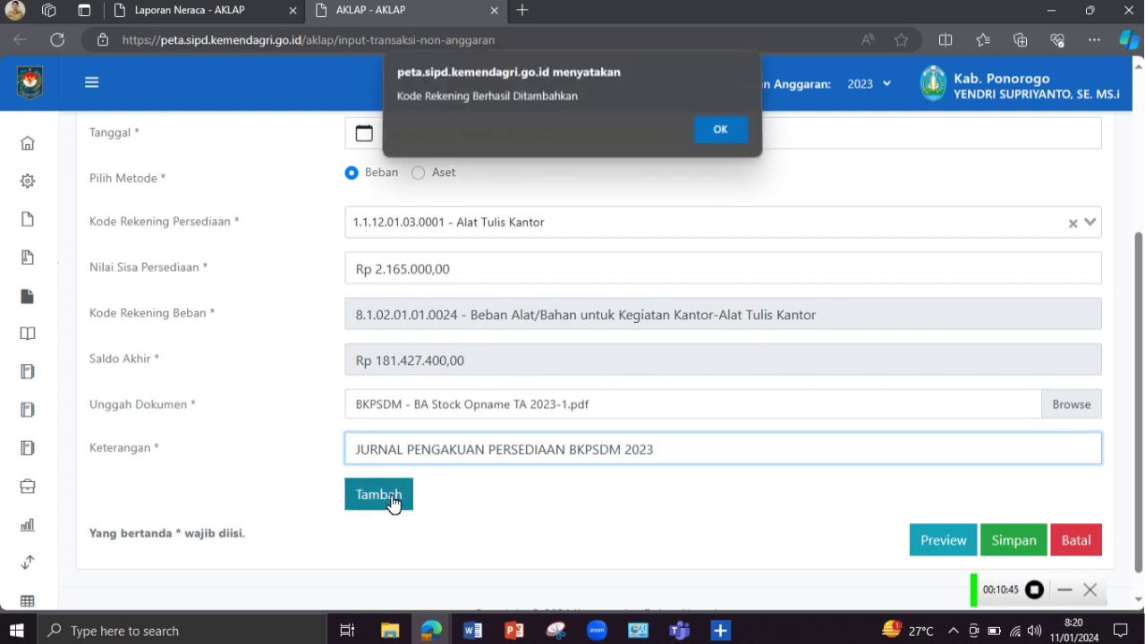
{"action": "left_click", "coordinate": [718, 133]}
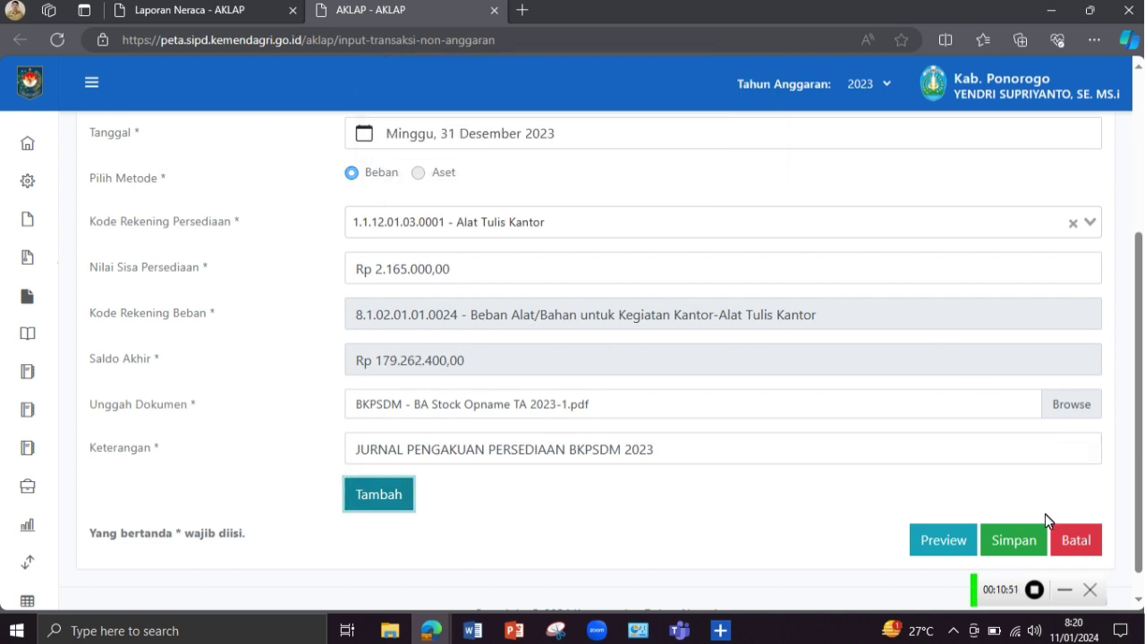
{"action": "left_click", "coordinate": [997, 537]}
{"action": "scroll", "coordinate": [749, 472], "scroll_direction": "up", "scroll_amount": 2}
{"action": "scroll", "coordinate": [754, 480], "scroll_direction": "down", "scroll_amount": 2}
{"action": "scroll", "coordinate": [752, 483], "scroll_direction": "up", "scroll_amount": 1}
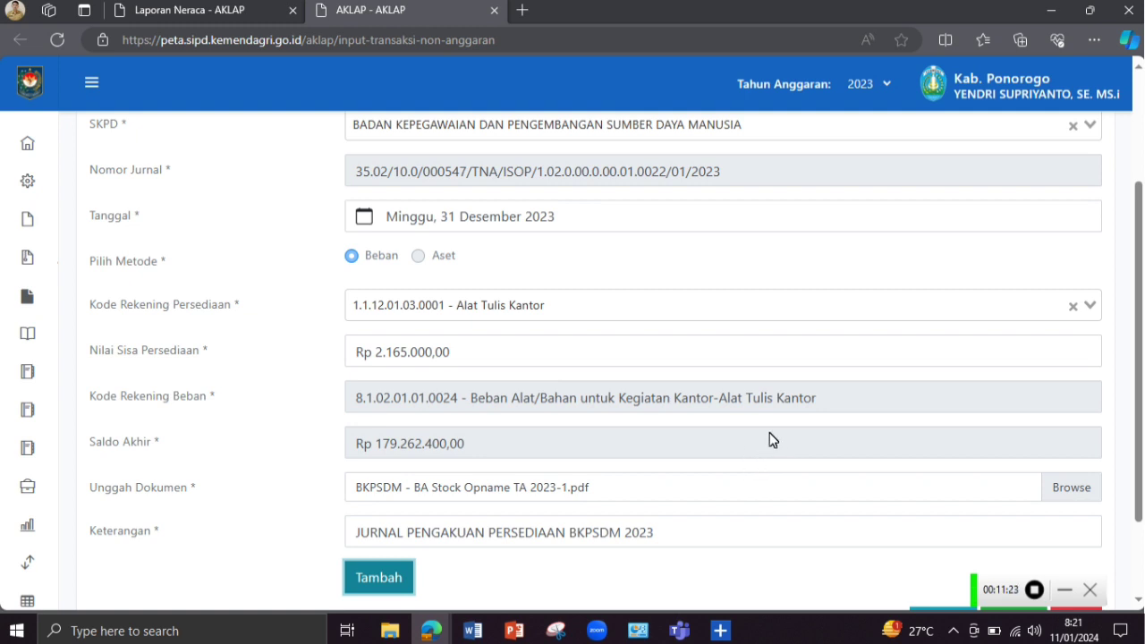
Clear Kode Rekening Persediaan and Nilai Sisa Persediaan in the form to prepare it for another inventory item
{"action": "left_click", "coordinate": [1077, 307]}
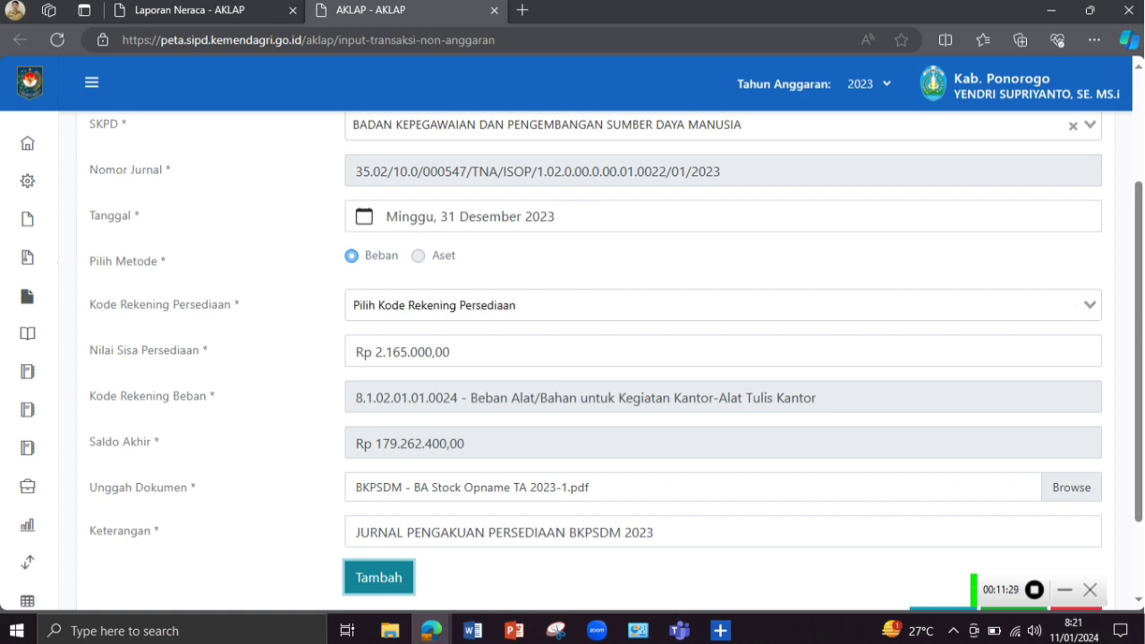
{"action": "left_click", "coordinate": [499, 357]}
{"action": "key", "text": "BackSpace"}
{"action": "key", "text": "BackSpace"}
{"action": "key", "text": "BackSpace"}
{"action": "key", "text": "BackSpace"}
{"action": "key", "text": "BackSpace"}
{"action": "key", "text": "BackSpace"}
{"action": "key", "text": "BackSpace"}
{"action": "key", "text": "BackSpace"}
{"action": "key", "text": "BackSpace"}
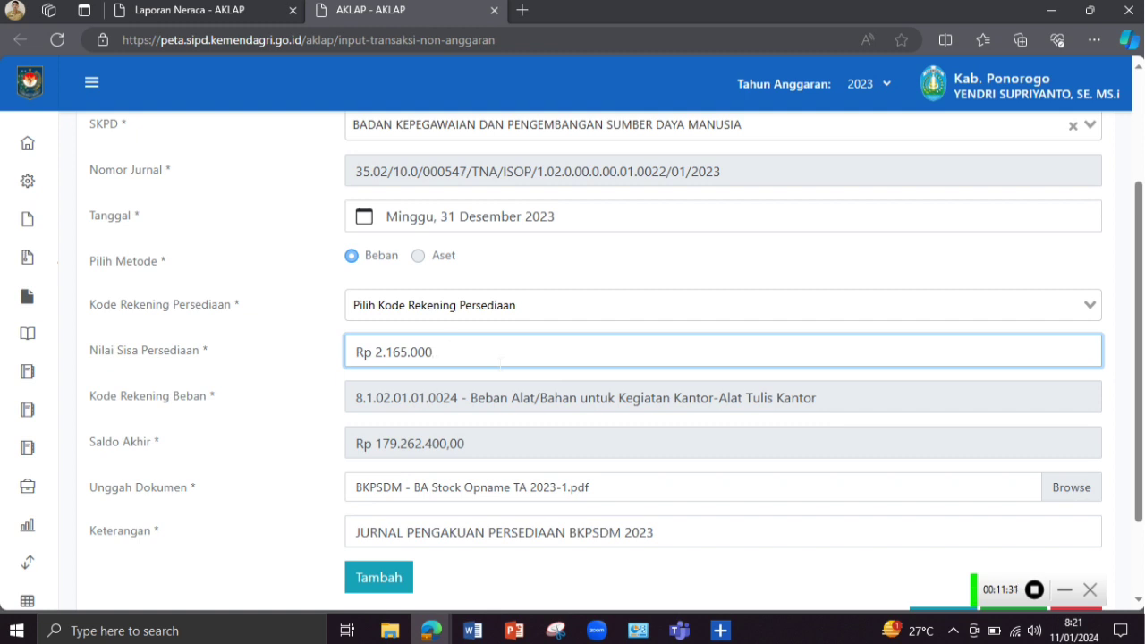
{"action": "key", "text": "BackSpace"}
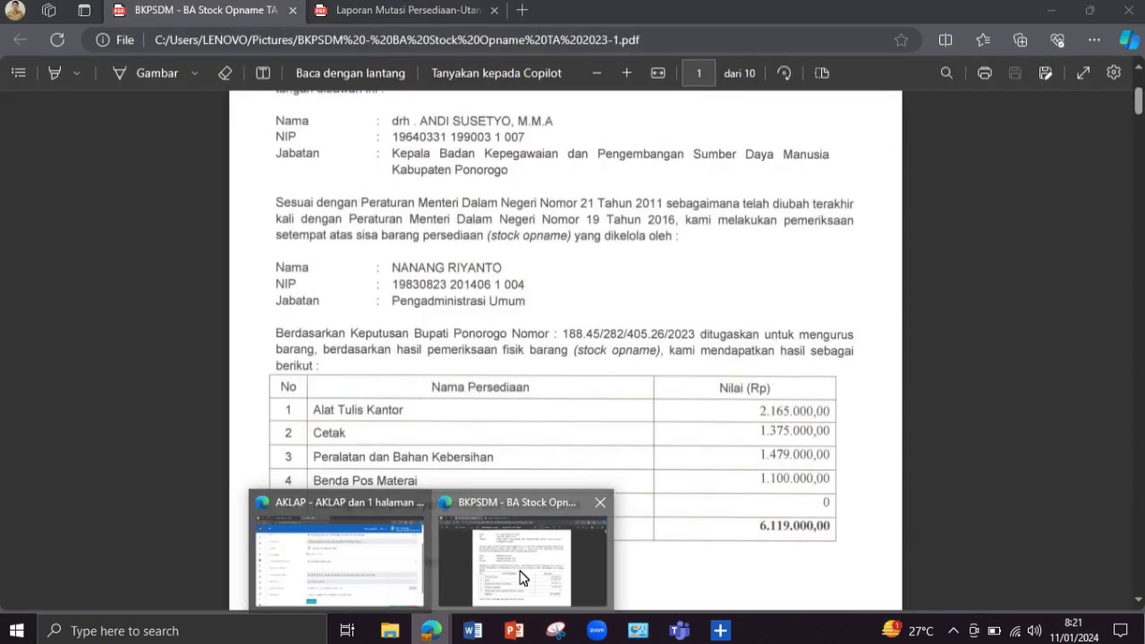
Check the item after Alat Tulis Kantor in the BA Stock Opname, and copy the Bahan Cetak account code 1.1.12.01.03.0003 from the Neraca report
{"action": "left_click", "coordinate": [518, 563]}
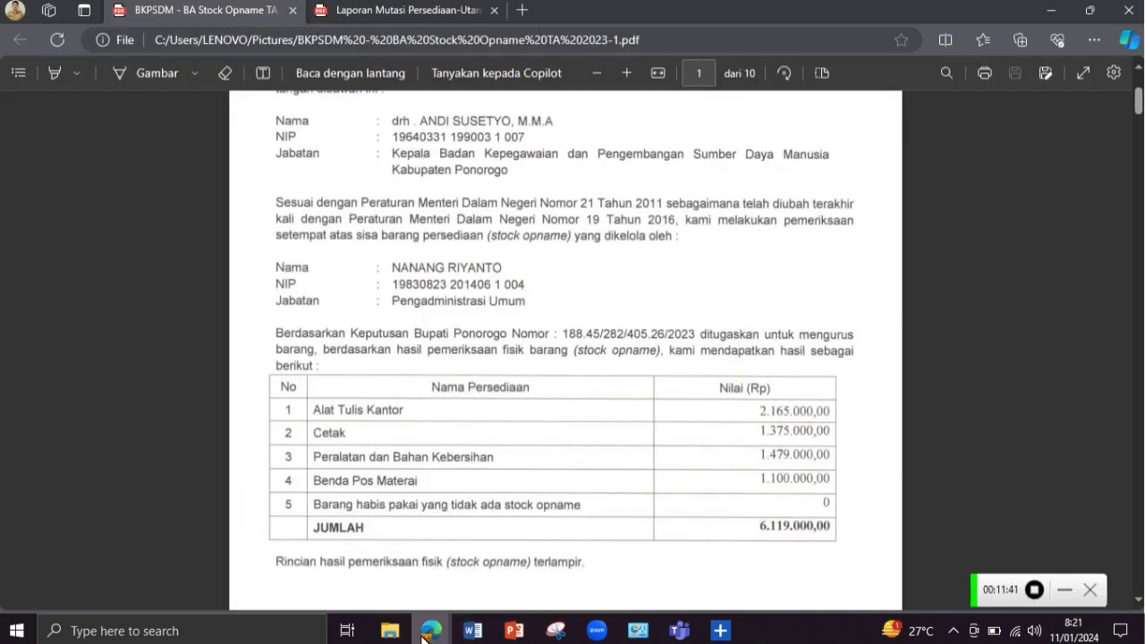
{"action": "mouse_move", "coordinate": [431, 630]}
{"action": "left_click", "coordinate": [391, 554]}
{"action": "left_click", "coordinate": [201, 18]}
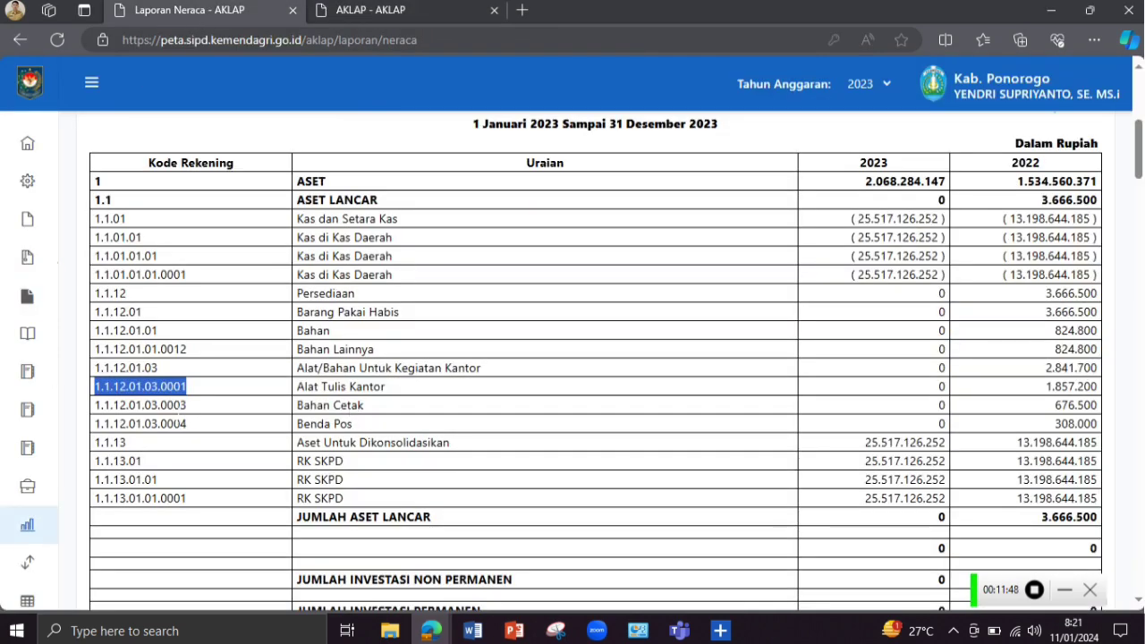
{"action": "double_click", "coordinate": [172, 406]}
{"action": "key", "text": "ctrl+c"}
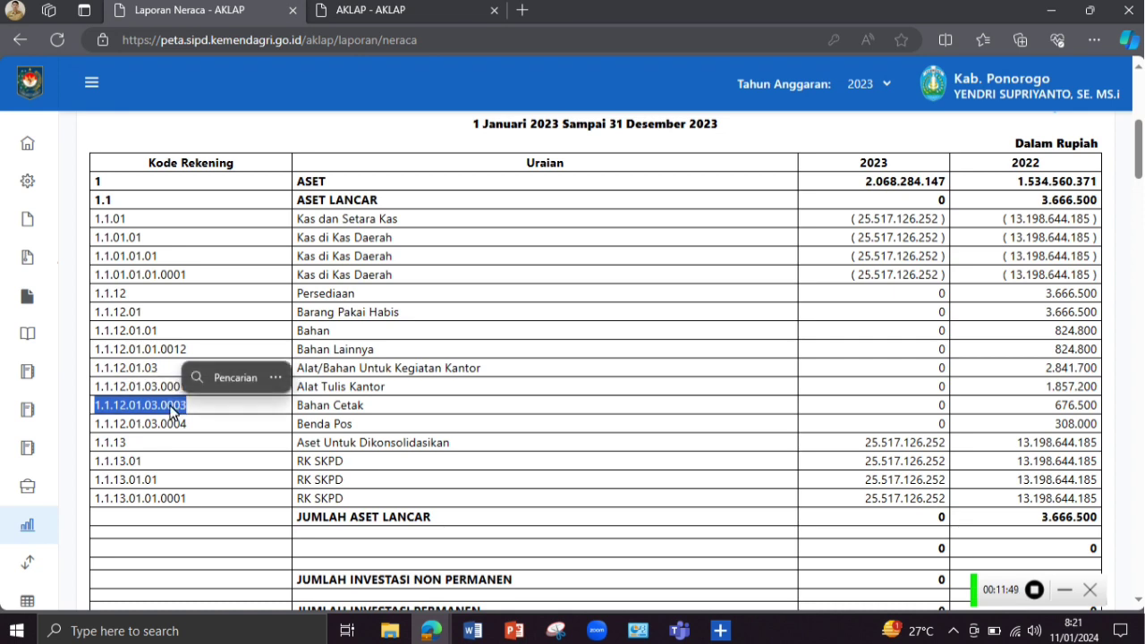
{"action": "right_click", "coordinate": [171, 407]}
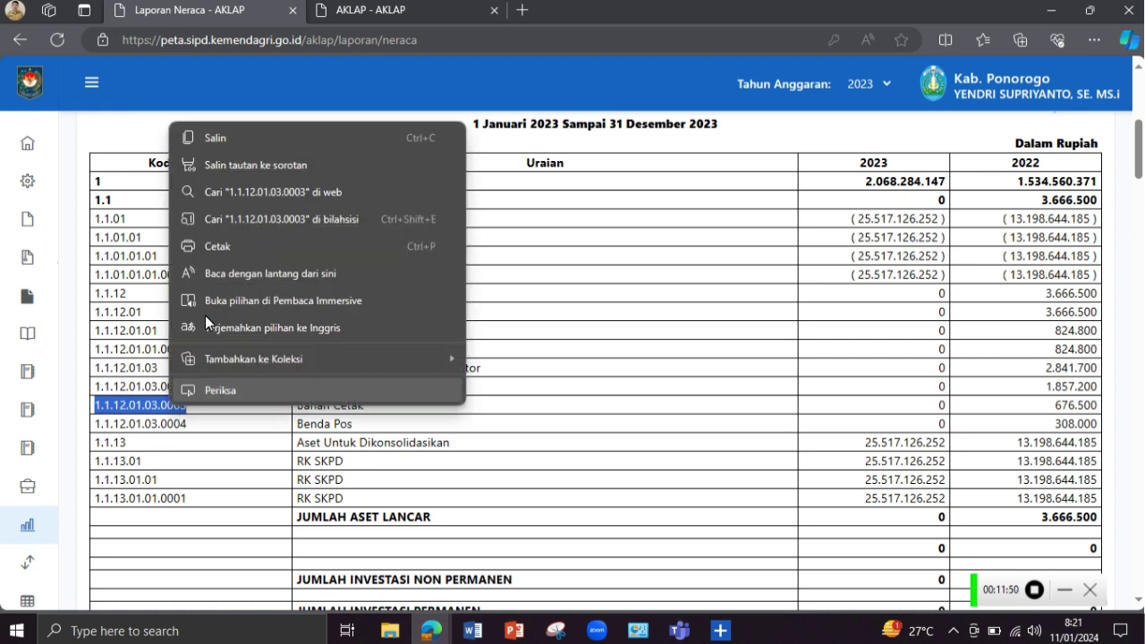
{"action": "left_click", "coordinate": [236, 137]}
Set Kode Rekening Persediaan in the transaction form to 1.1.12.01.03.0003 - Bahan Cetak using the copied code
{"action": "left_click", "coordinate": [346, 11]}
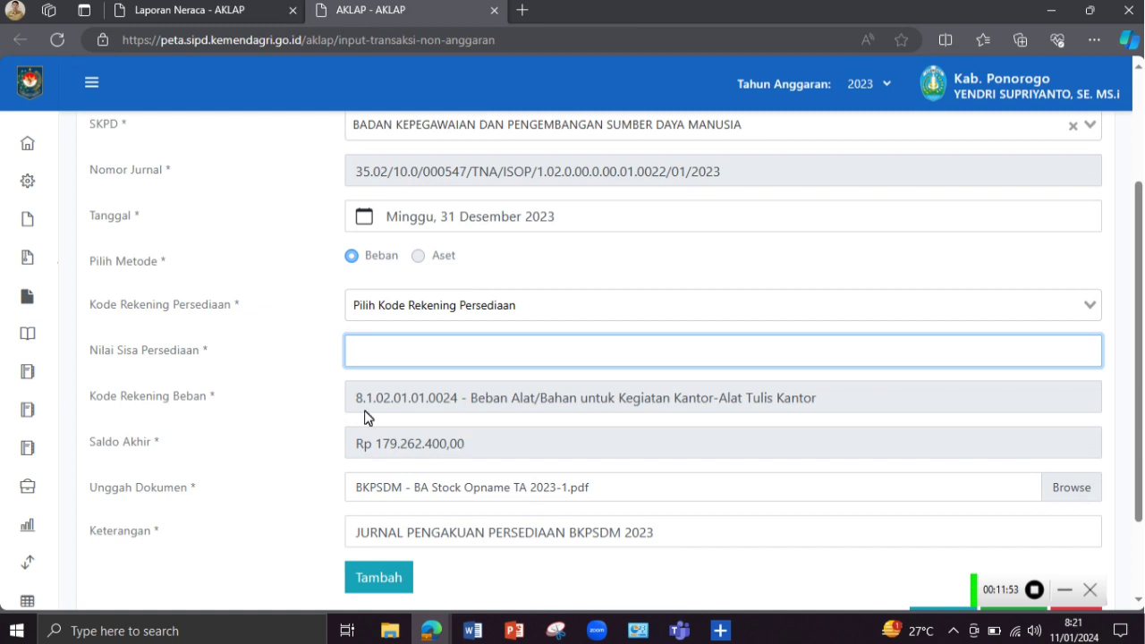
{"action": "left_click", "coordinate": [435, 305]}
{"action": "right_click", "coordinate": [426, 299]}
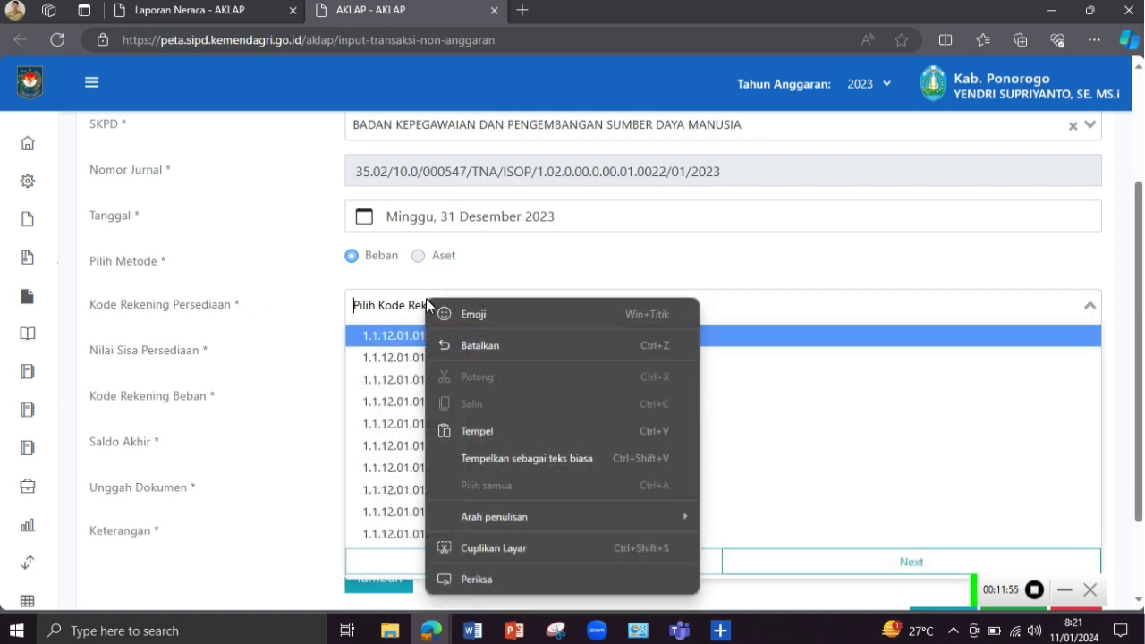
{"action": "left_click", "coordinate": [497, 431]}
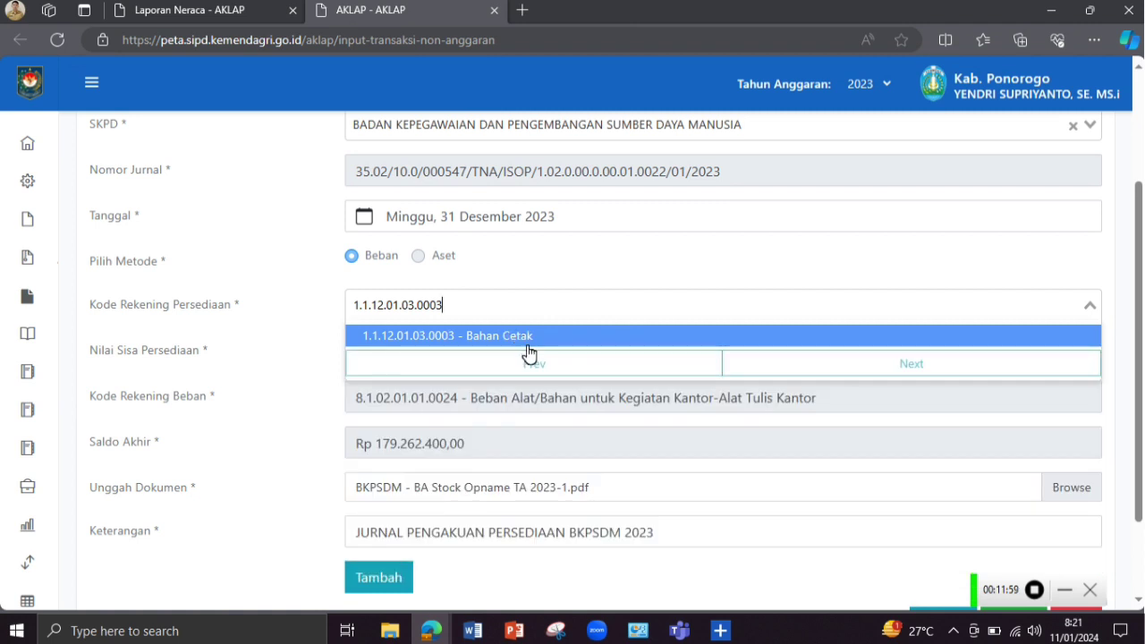
{"action": "left_click", "coordinate": [528, 341]}
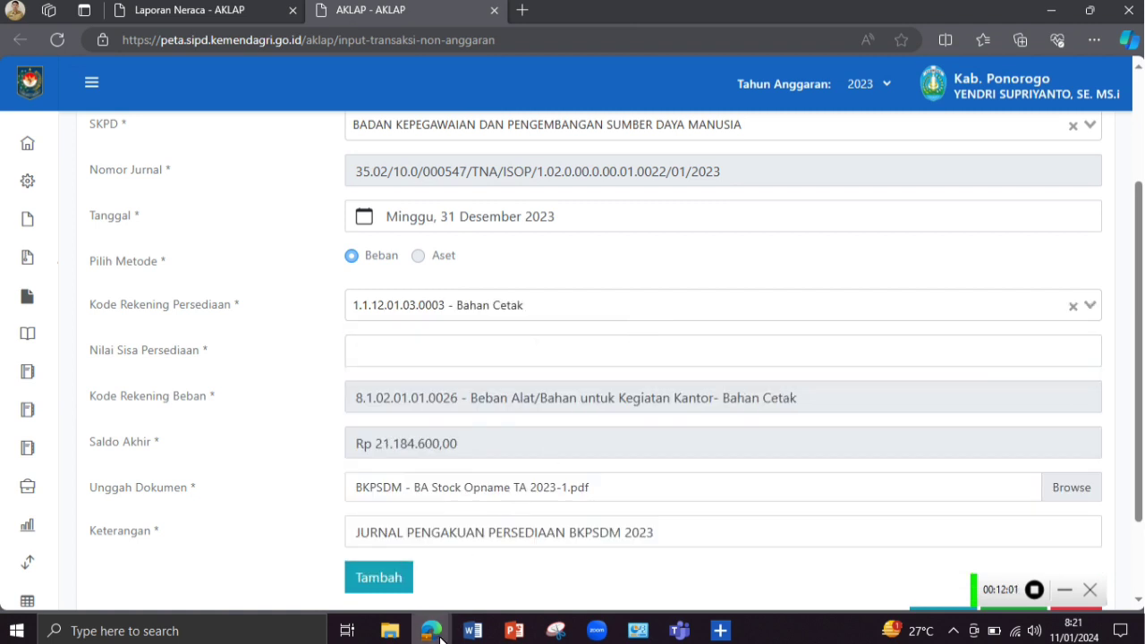
Look up the Cetak value in the BA Stock Opname document and enter 1.375.000 as Nilai Sisa Persediaan
{"action": "mouse_move", "coordinate": [431, 630]}
{"action": "left_click", "coordinate": [515, 569]}
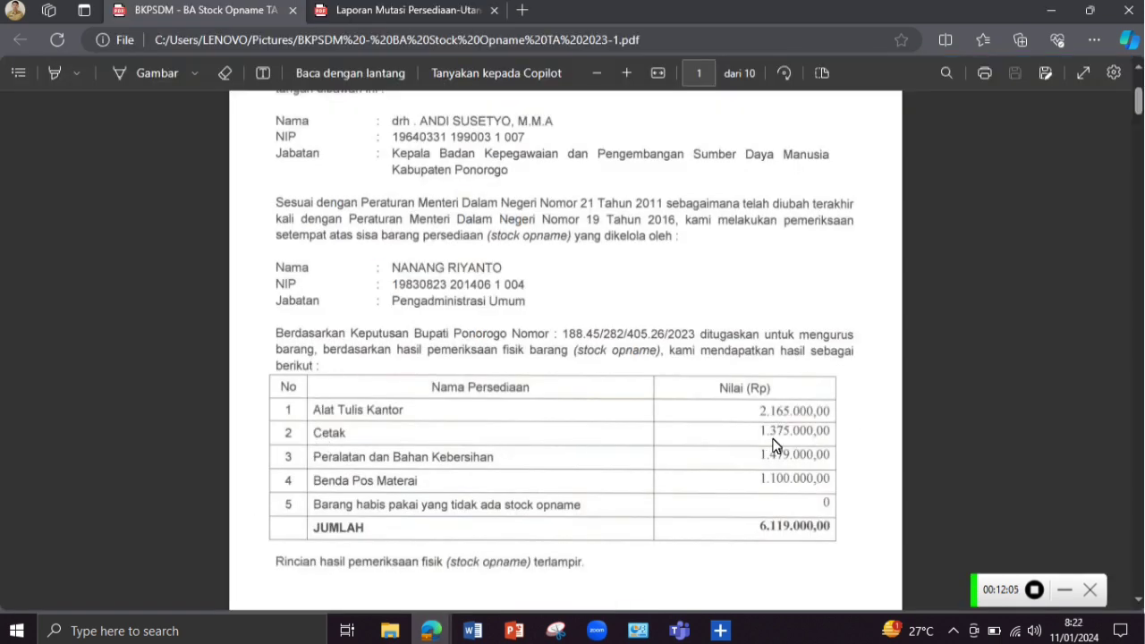
{"action": "left_click", "coordinate": [431, 630]}
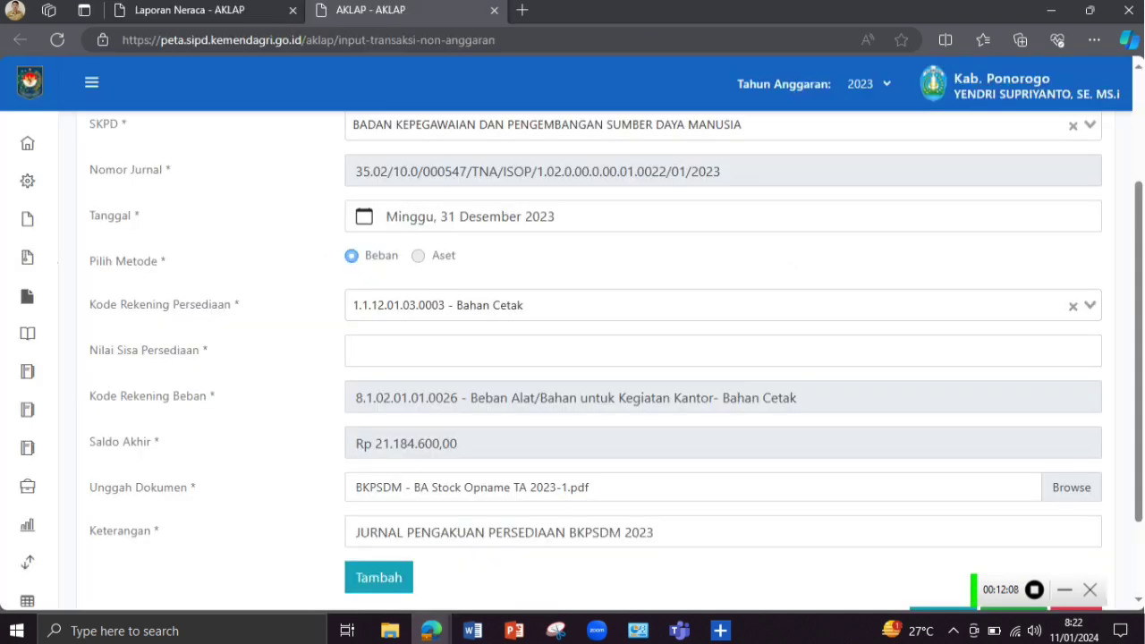
{"action": "type", "text": "1.3"}
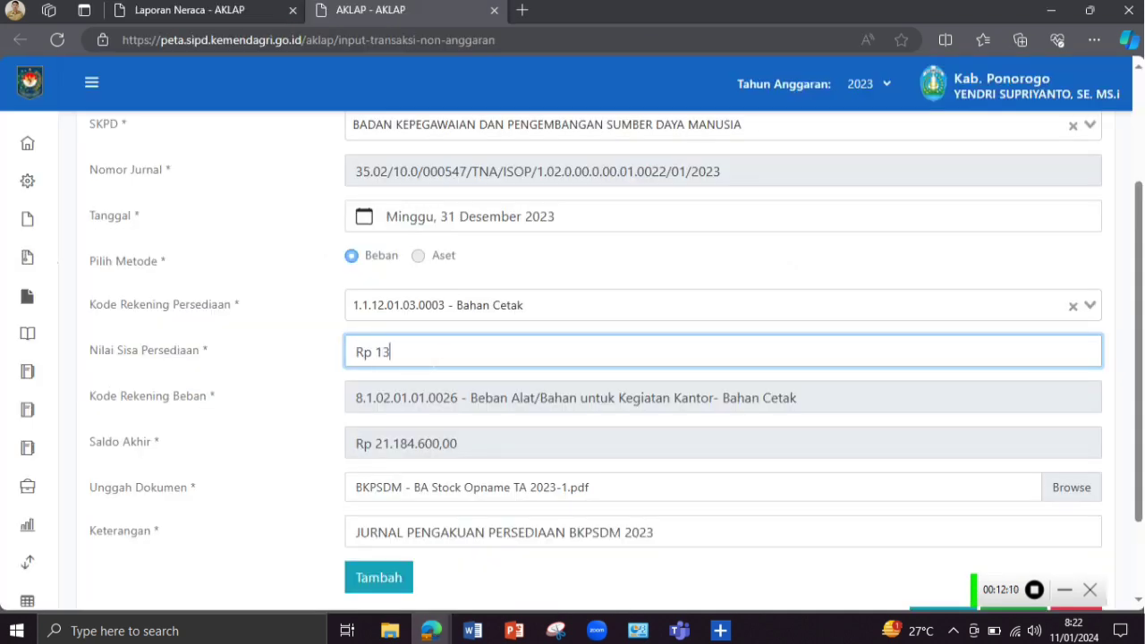
{"action": "type", "text": "75.000"}
Add the completed Bahan Cetak entry to the journal and acknowledge the notification
{"action": "scroll", "coordinate": [439, 373], "scroll_direction": "down", "scroll_amount": 1}
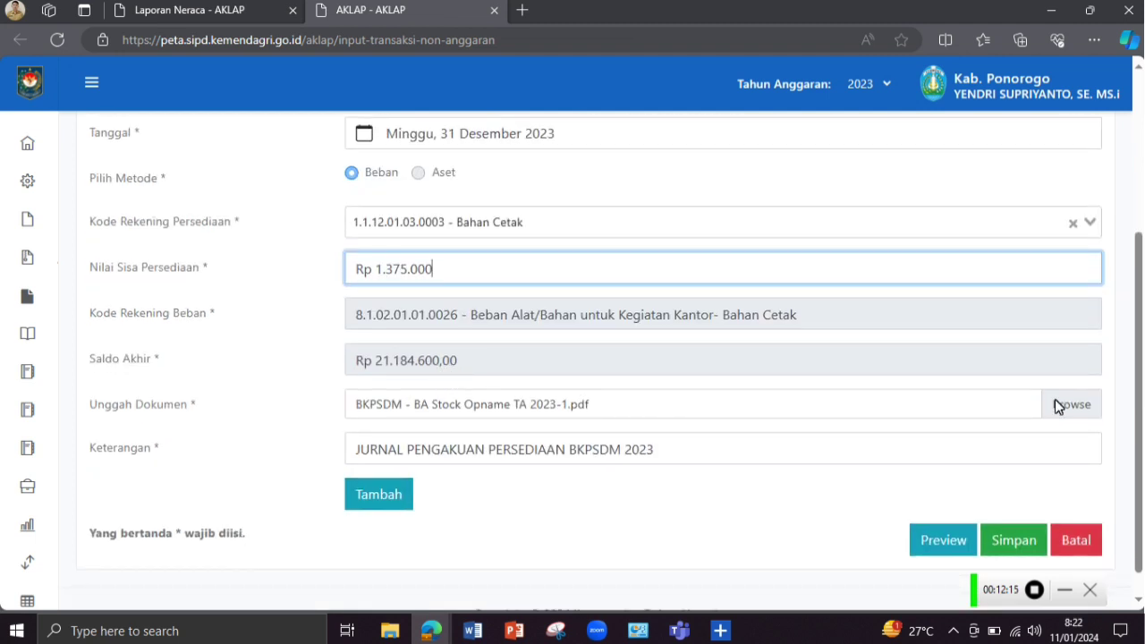
{"action": "left_click", "coordinate": [379, 499]}
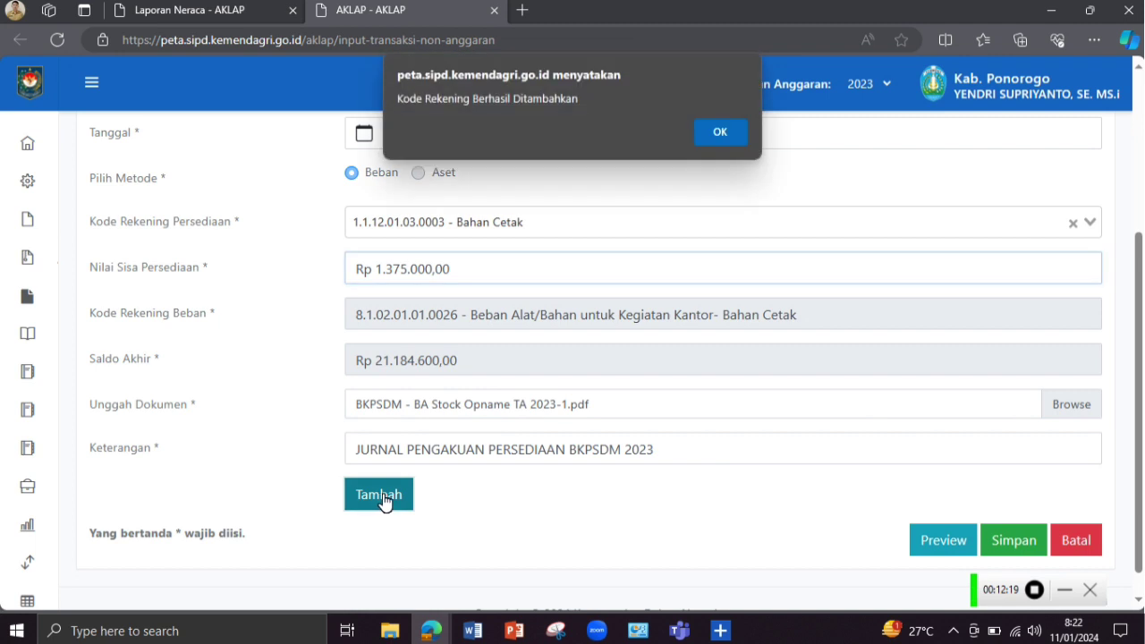
{"action": "left_click", "coordinate": [719, 133]}
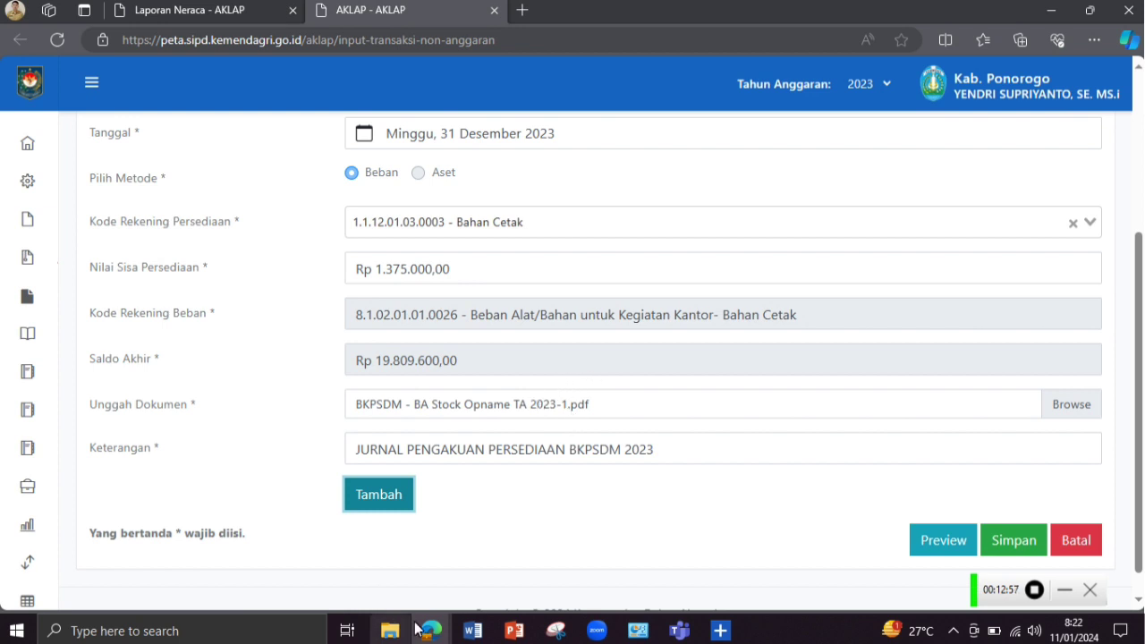
Compare the remaining items in the BA Stock Opname list with the year-end balances in the Laporan Mutasi Persediaan 2023
{"action": "mouse_move", "coordinate": [431, 630]}
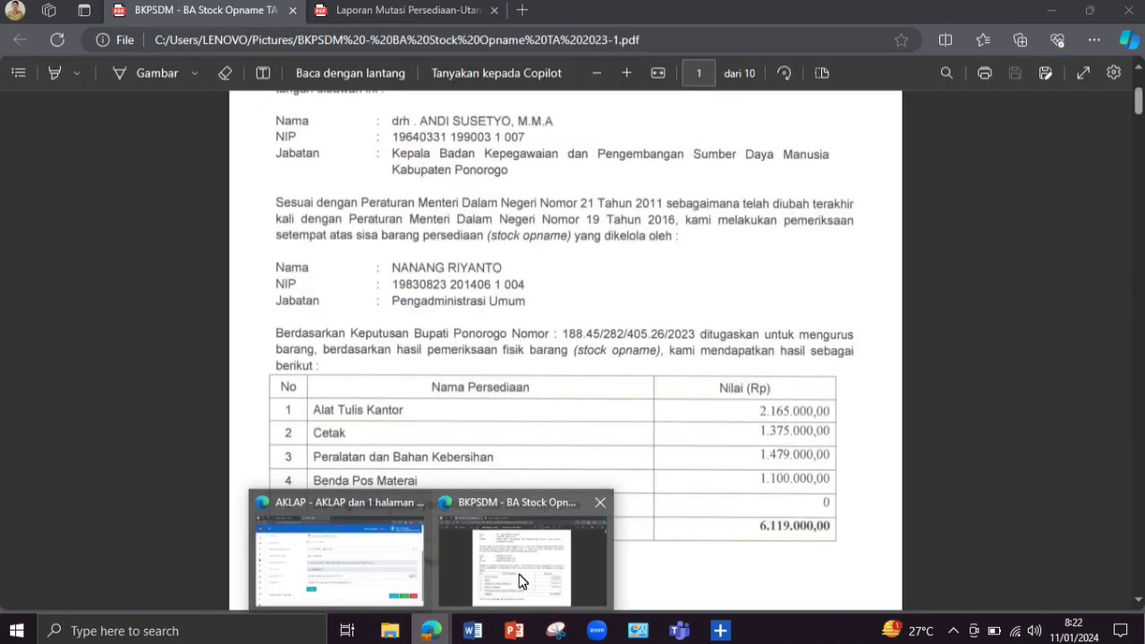
{"action": "left_click", "coordinate": [522, 582]}
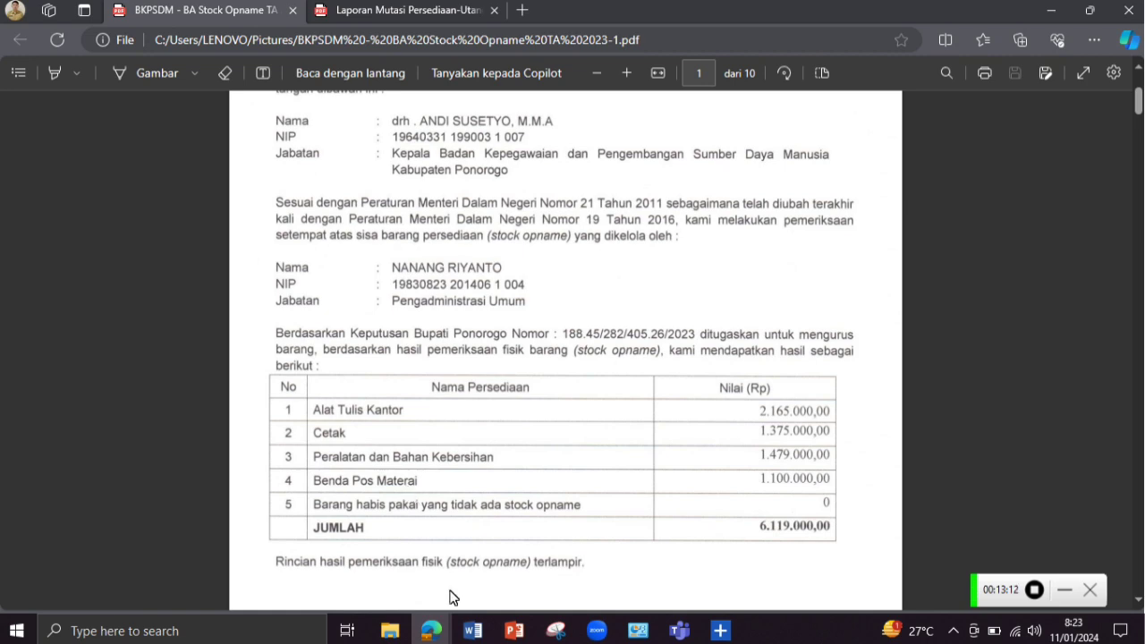
{"action": "left_click", "coordinate": [409, 10]}
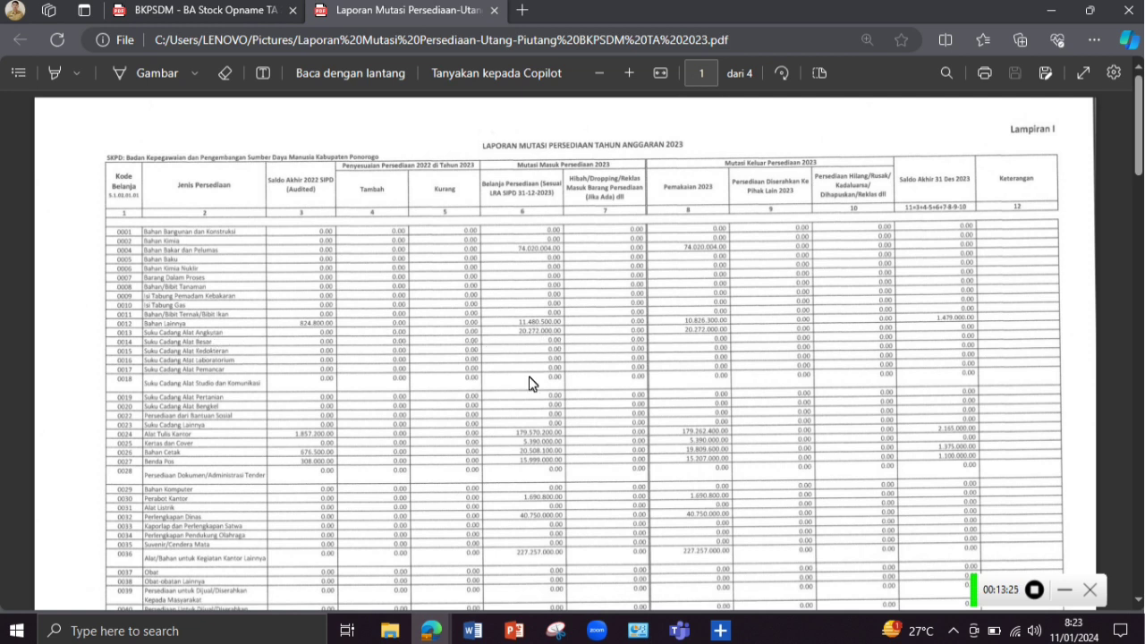
{"action": "mouse_move", "coordinate": [431, 630]}
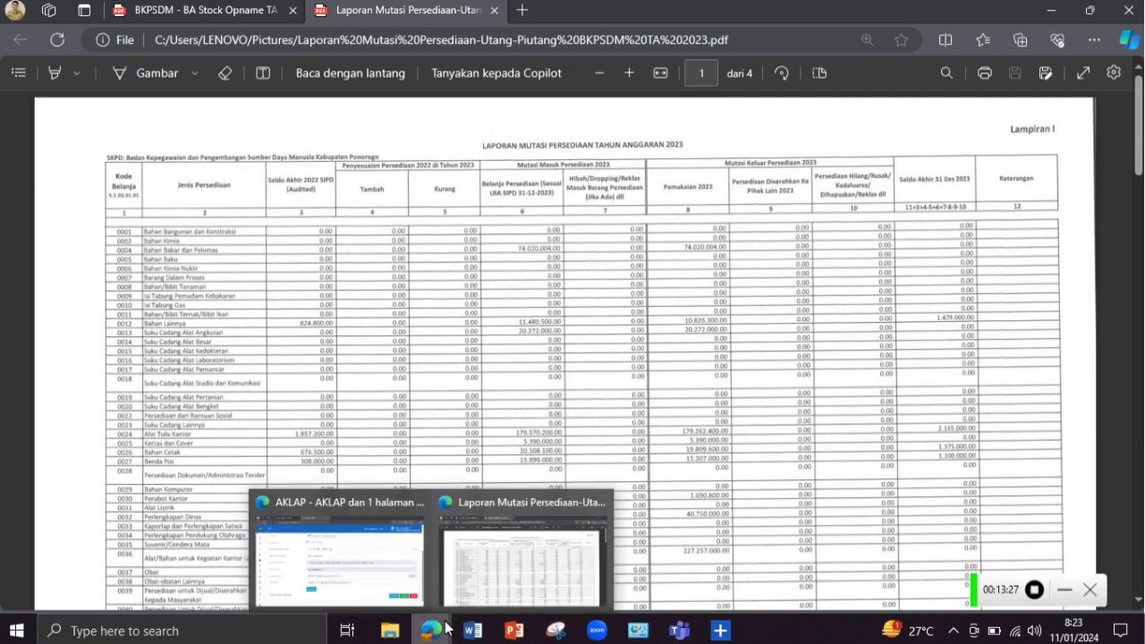
Return to the AKLAP transaction form and clear the Bahan Cetak account code and its Nilai Sisa Persediaan amount
{"action": "left_click", "coordinate": [348, 567]}
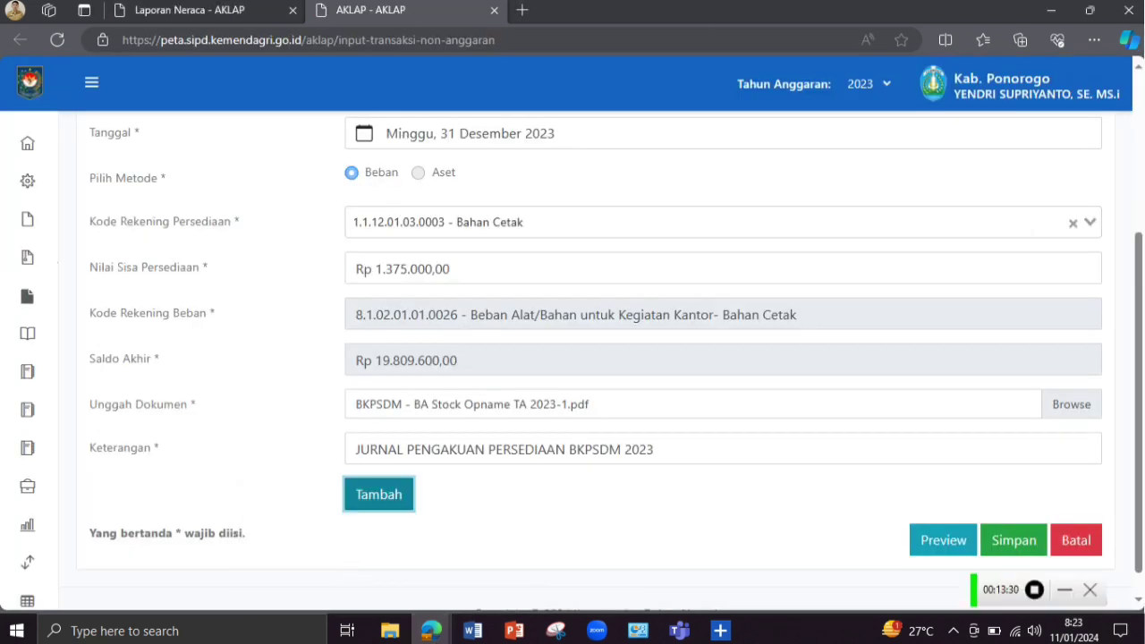
{"action": "left_click", "coordinate": [1073, 223]}
{"action": "left_click", "coordinate": [450, 268]}
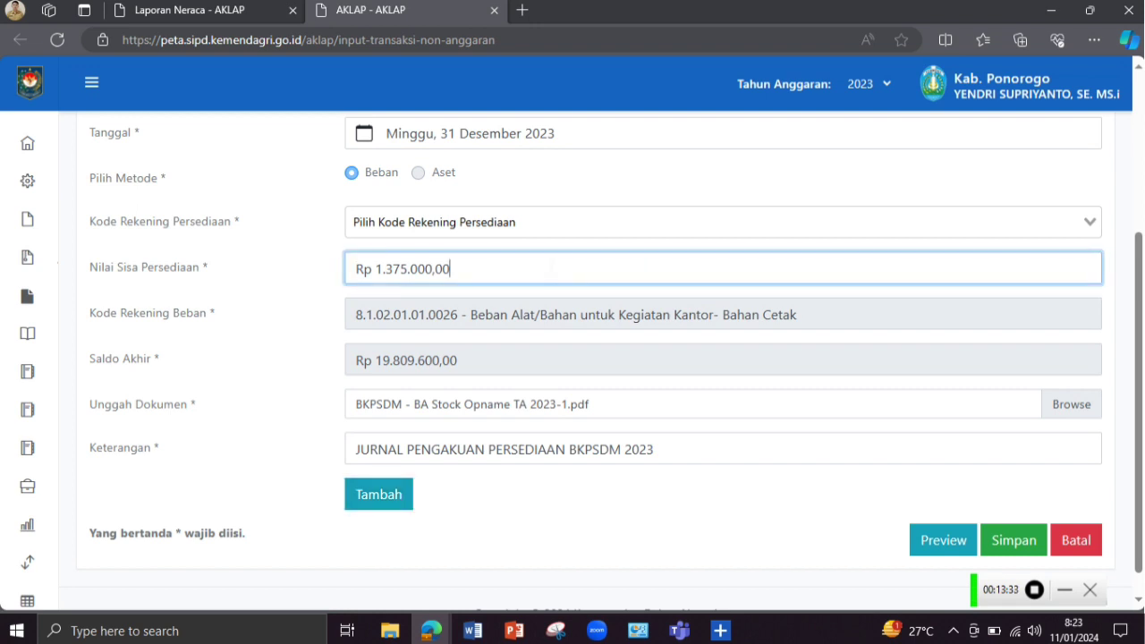
{"action": "key", "text": "BackSpace"}
{"action": "key", "text": "BackSpace"}
{"action": "key", "text": "BackSpace"}
{"action": "key", "text": "BackSpace"}
{"action": "key", "text": "BackSpace"}
{"action": "key", "text": "BackSpace"}
{"action": "key", "text": "BackSpace"}
{"action": "key", "text": "BackSpace"}
{"action": "key", "text": "BackSpace"}
{"action": "key", "text": "BackSpace"}
{"action": "key", "text": "BackSpace"}
{"action": "key", "text": "BackSpace"}
{"action": "key", "text": "BackSpace"}
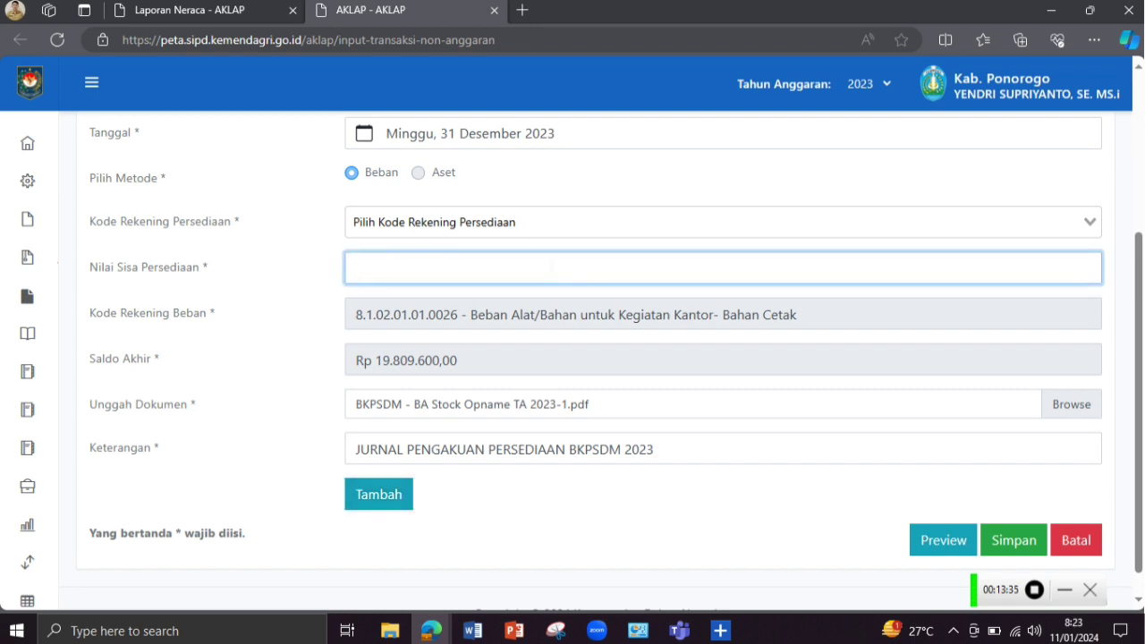
Set Kode Rekening Persediaan to 1.1.12.01.01.0012 - Bahan Lainnya and check the account against the Neraca report
{"action": "left_click", "coordinate": [551, 222]}
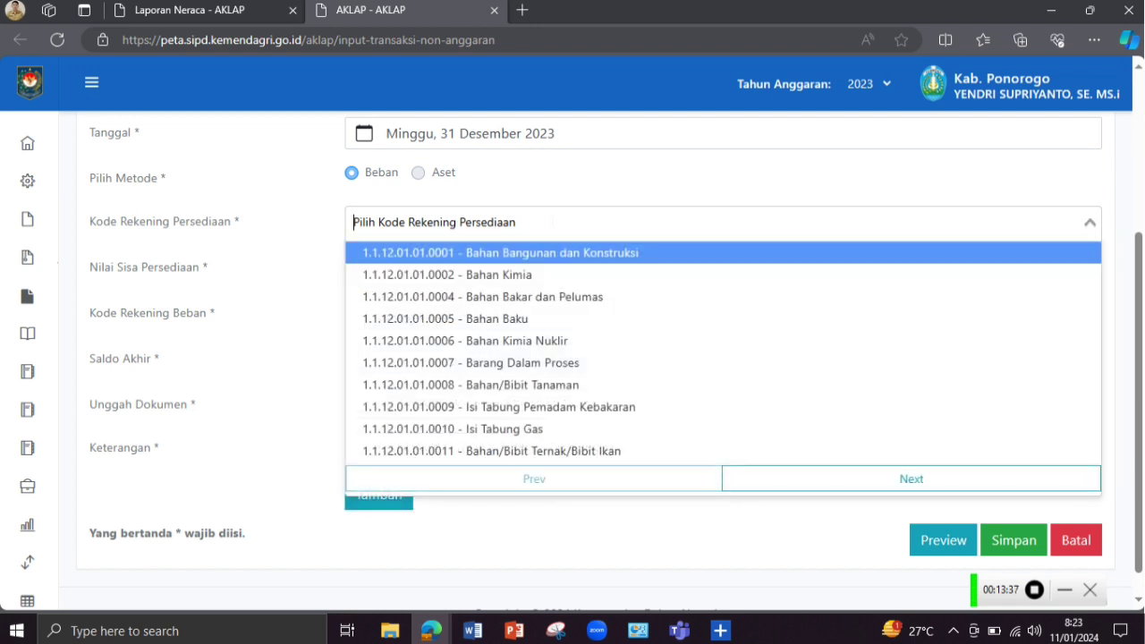
{"action": "type", "text": "BAHAN "}
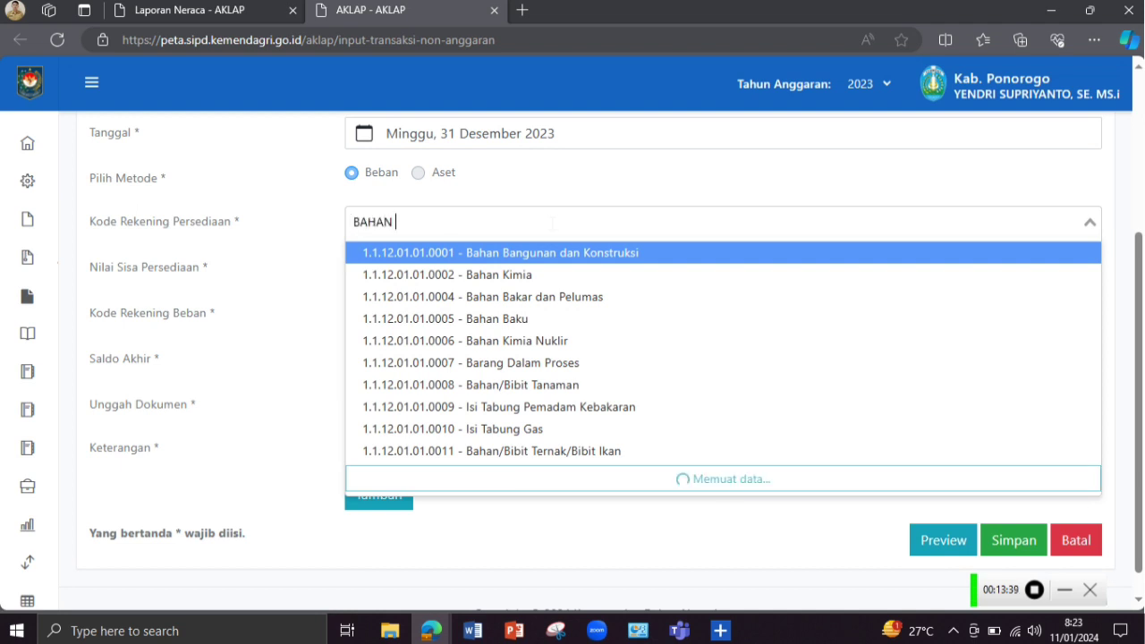
{"action": "type", "text": "LAINNYA"}
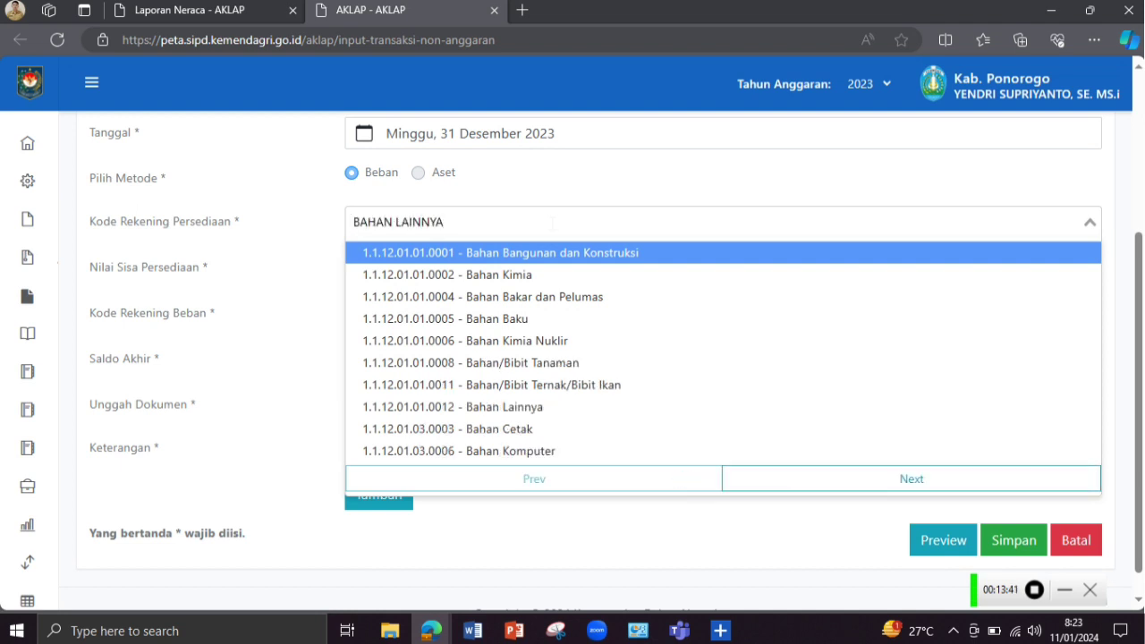
{"action": "left_click", "coordinate": [531, 255]}
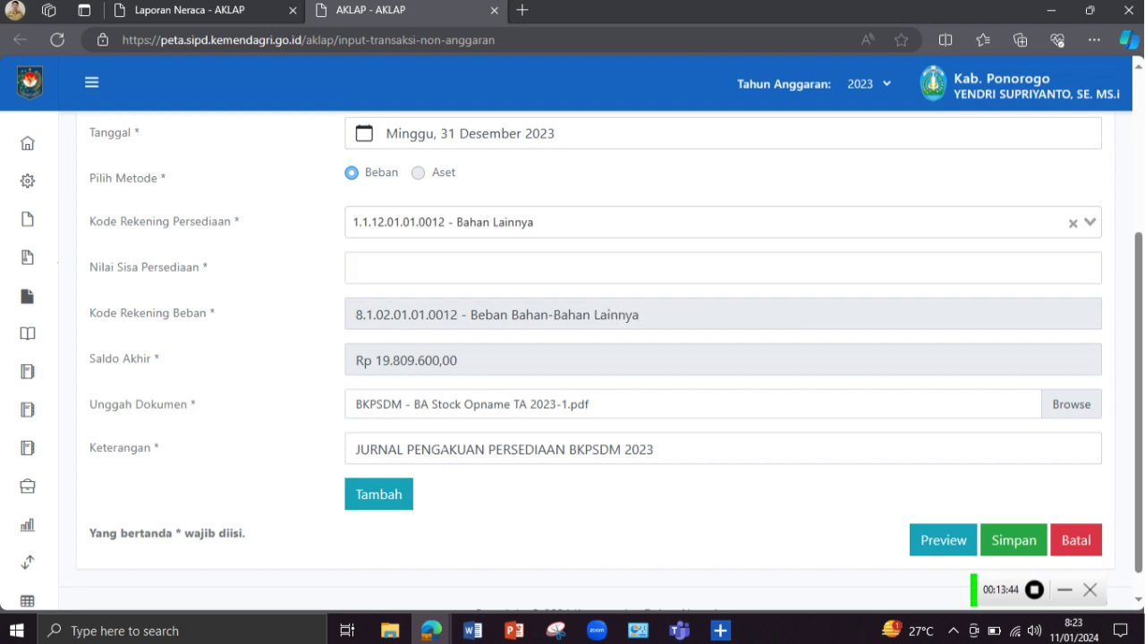
{"action": "left_click", "coordinate": [194, 13]}
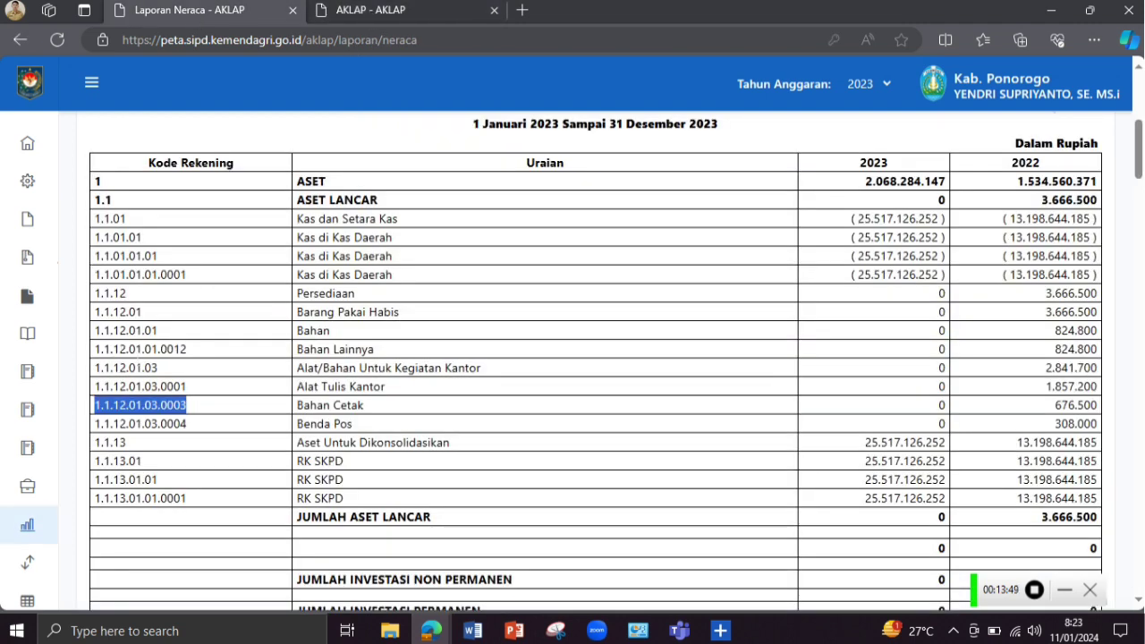
{"action": "left_click", "coordinate": [422, 12]}
Enter the Peralatan dan Bahan Kebersihan value from BA Stock Opname, 1.479.000, as Nilai Sisa Persediaan and add the entry to the journal
{"action": "mouse_move", "coordinate": [431, 631]}
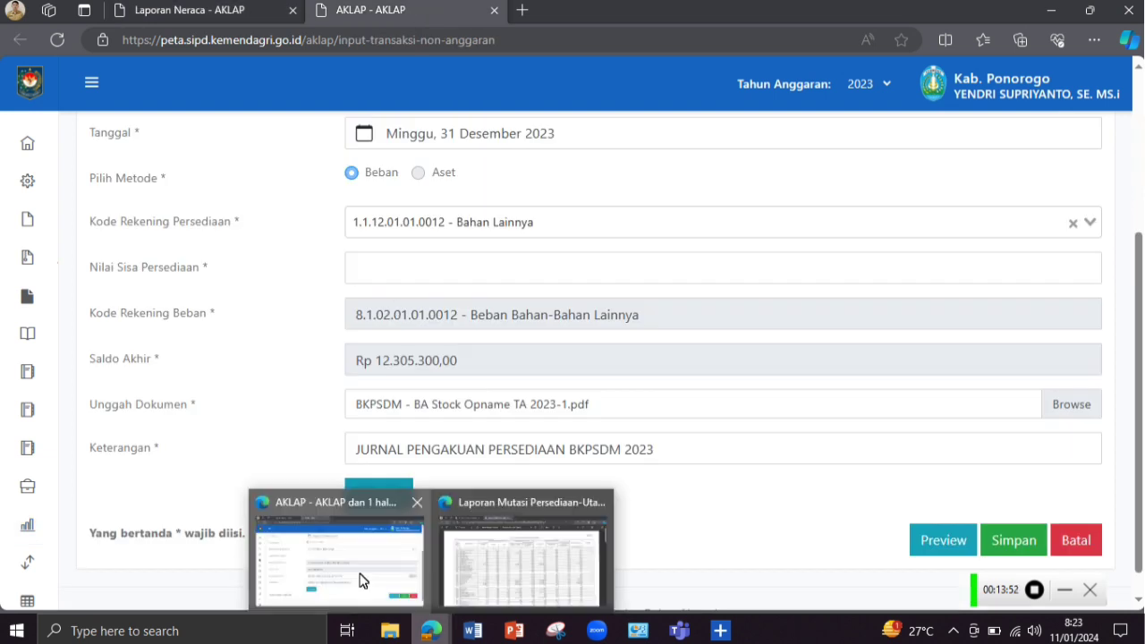
{"action": "left_click", "coordinate": [477, 562]}
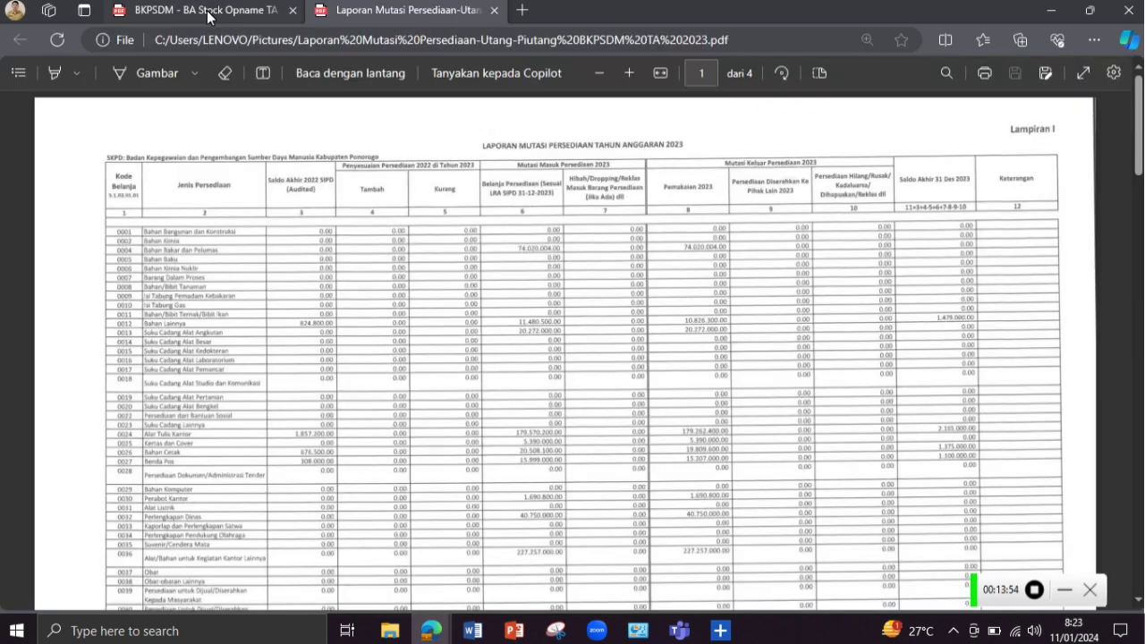
{"action": "left_click", "coordinate": [207, 12]}
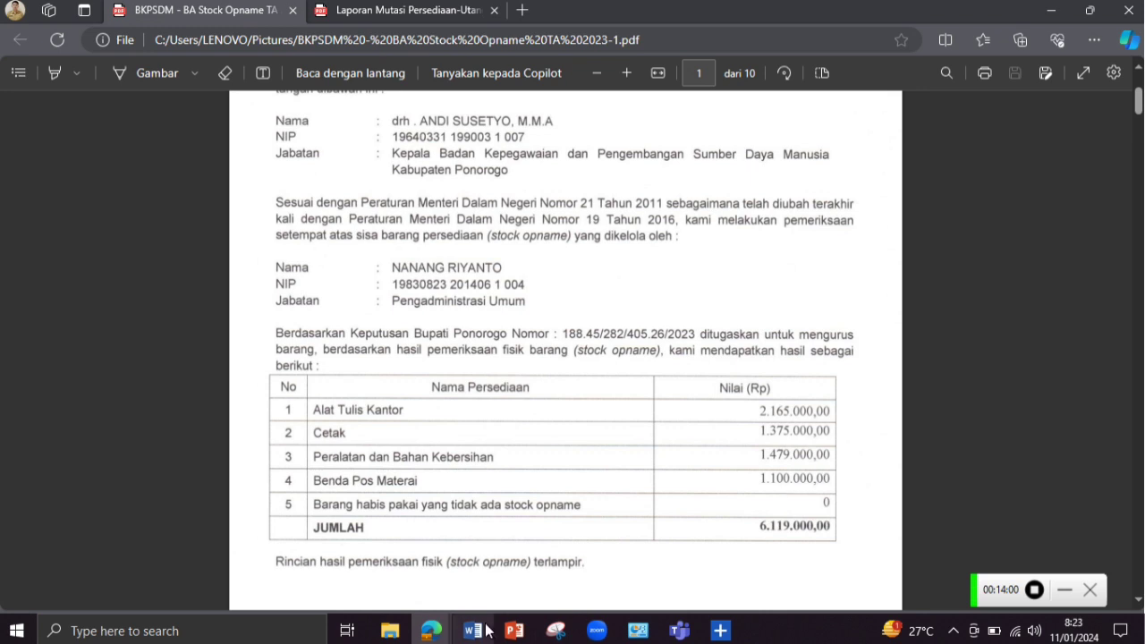
{"action": "mouse_move", "coordinate": [432, 629]}
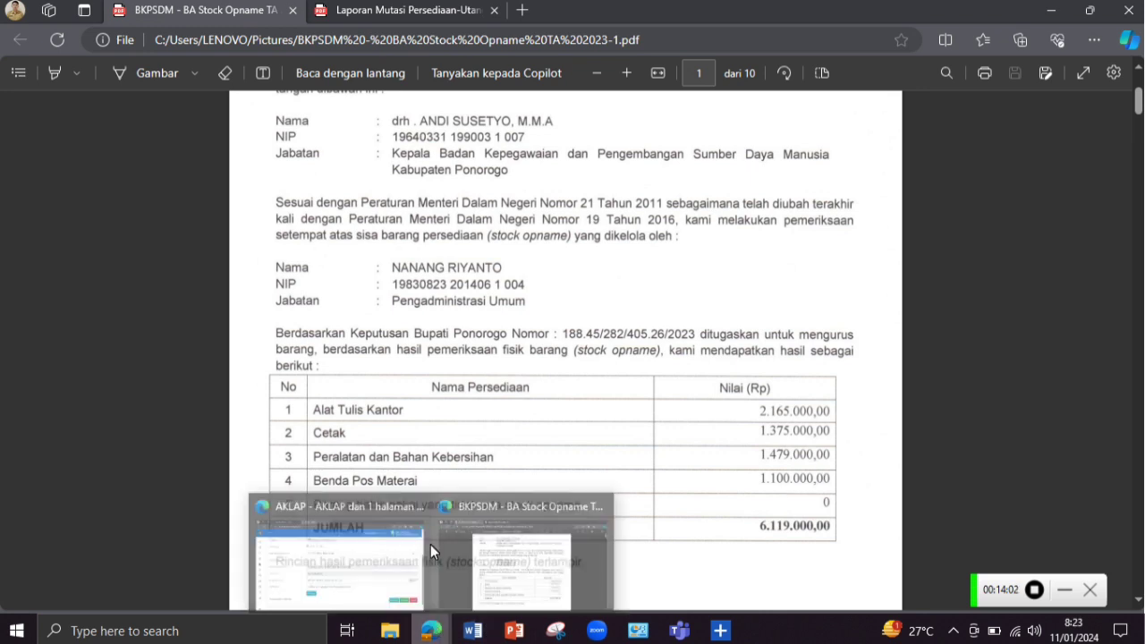
{"action": "left_click", "coordinate": [393, 545]}
{"action": "left_click", "coordinate": [465, 268]}
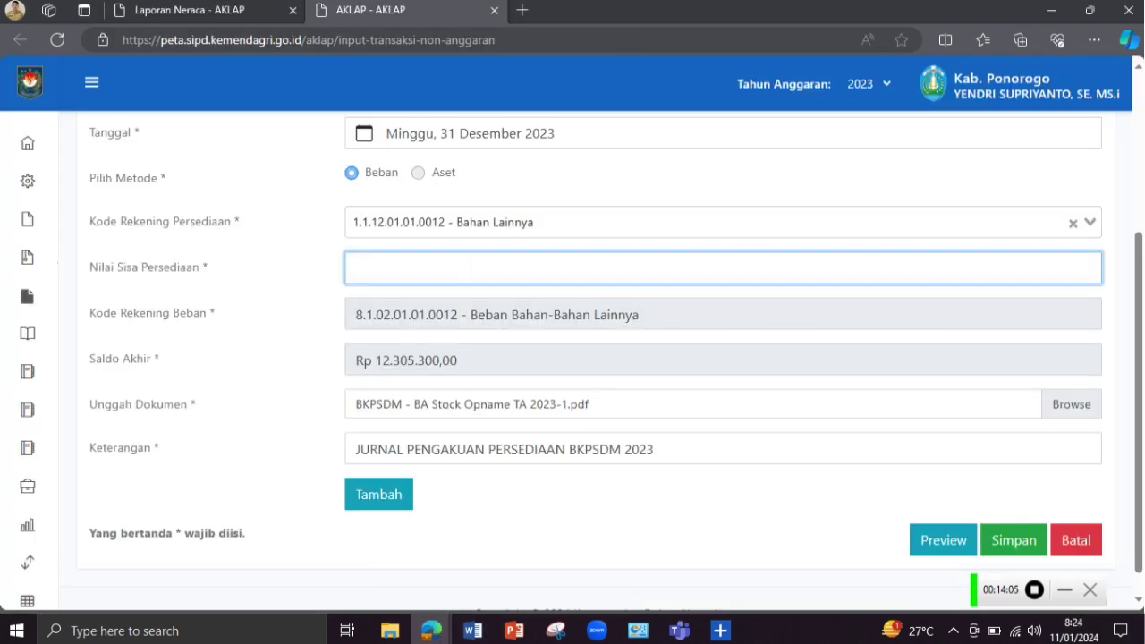
{"action": "type", "text": "1479000"}
{"action": "left_click", "coordinate": [379, 505]}
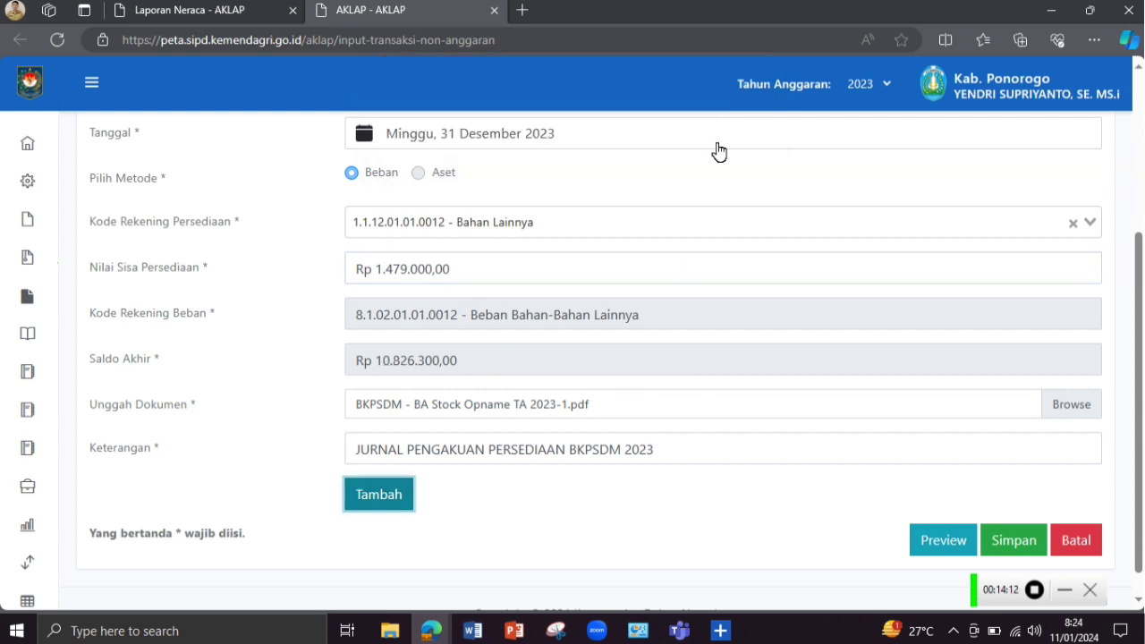
{"action": "left_click", "coordinate": [716, 135]}
Clear the Bahan Lainnya account code and its Nilai Sisa Persediaan amount from the transaction form
{"action": "left_click", "coordinate": [1072, 222]}
{"action": "left_click", "coordinate": [610, 273]}
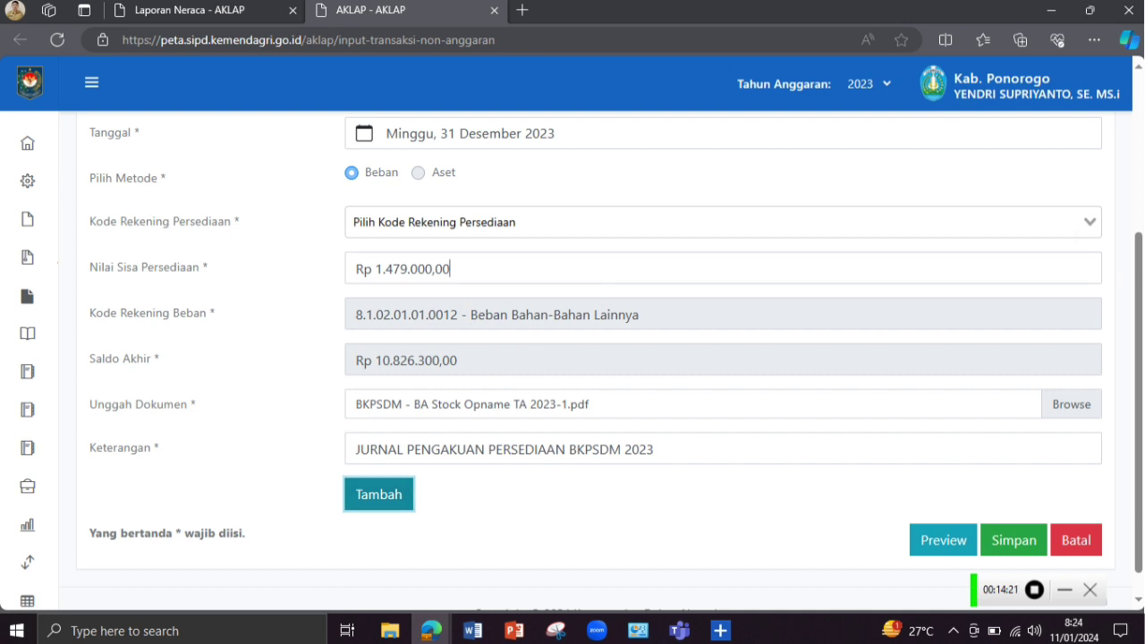
{"action": "key", "text": "BackSpace"}
{"action": "key", "text": "BackSpace"}
{"action": "key", "text": "BackSpace"}
{"action": "key", "text": "BackSpace"}
{"action": "key", "text": "BackSpace"}
{"action": "key", "text": "BackSpace"}
{"action": "key", "text": "BackSpace"}
{"action": "key", "text": "BackSpace"}
{"action": "key", "text": "BackSpace"}
{"action": "key", "text": "BackSpace"}
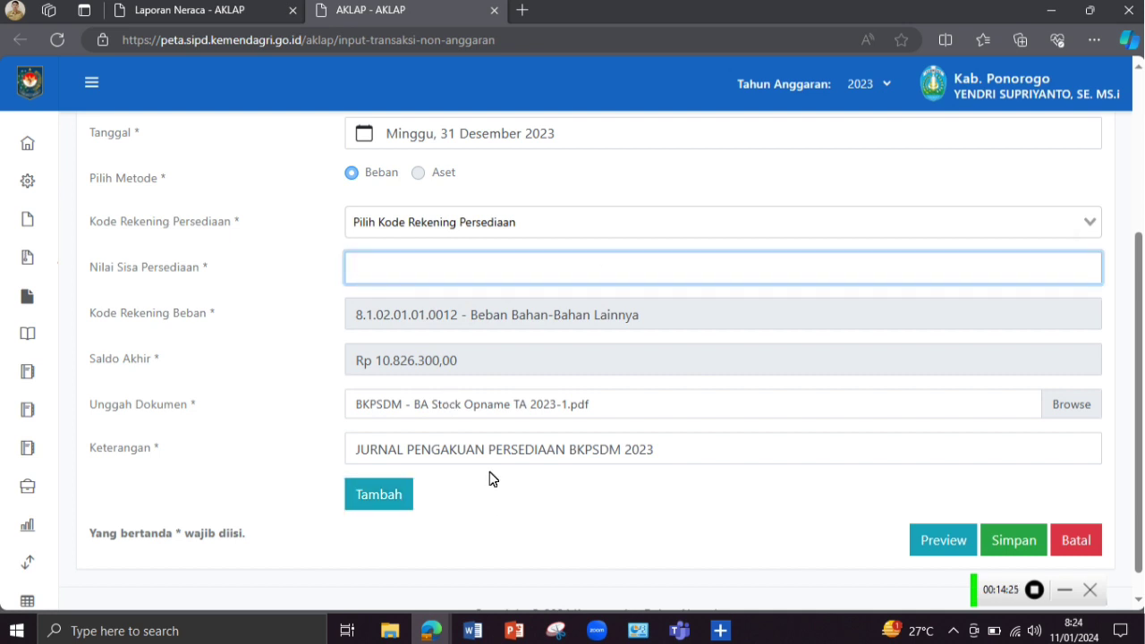
Check the next item in the BA Stock Opname list and copy the Benda Pos code 1.1.12.01.03.0004 from the Neraca report
{"action": "left_click", "coordinate": [431, 630]}
{"action": "left_click", "coordinate": [529, 569]}
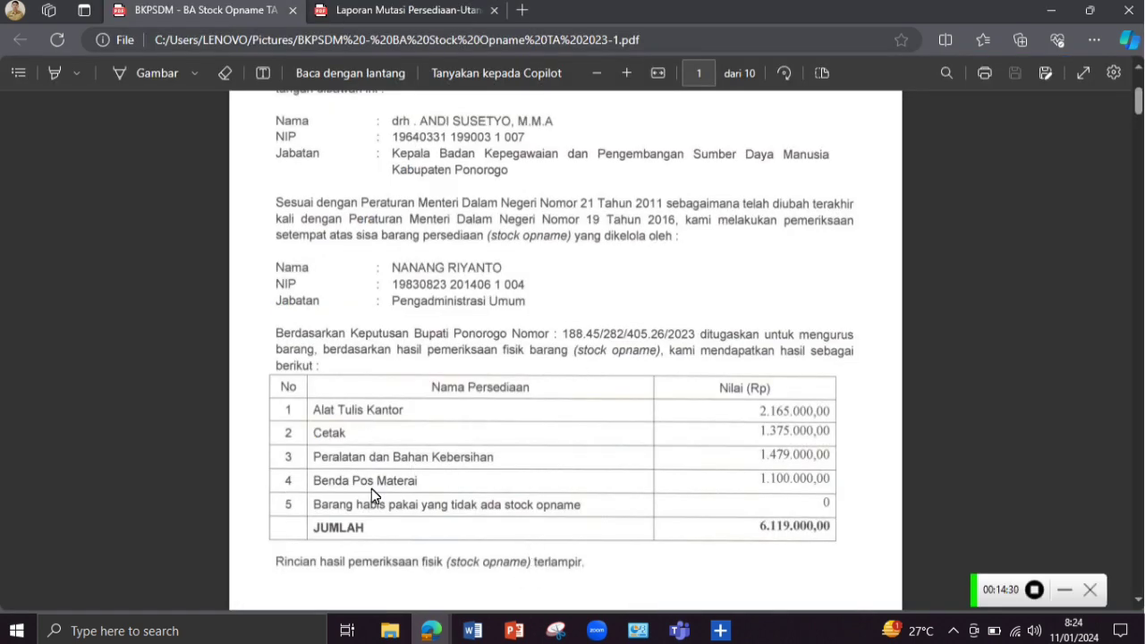
{"action": "mouse_move", "coordinate": [431, 630]}
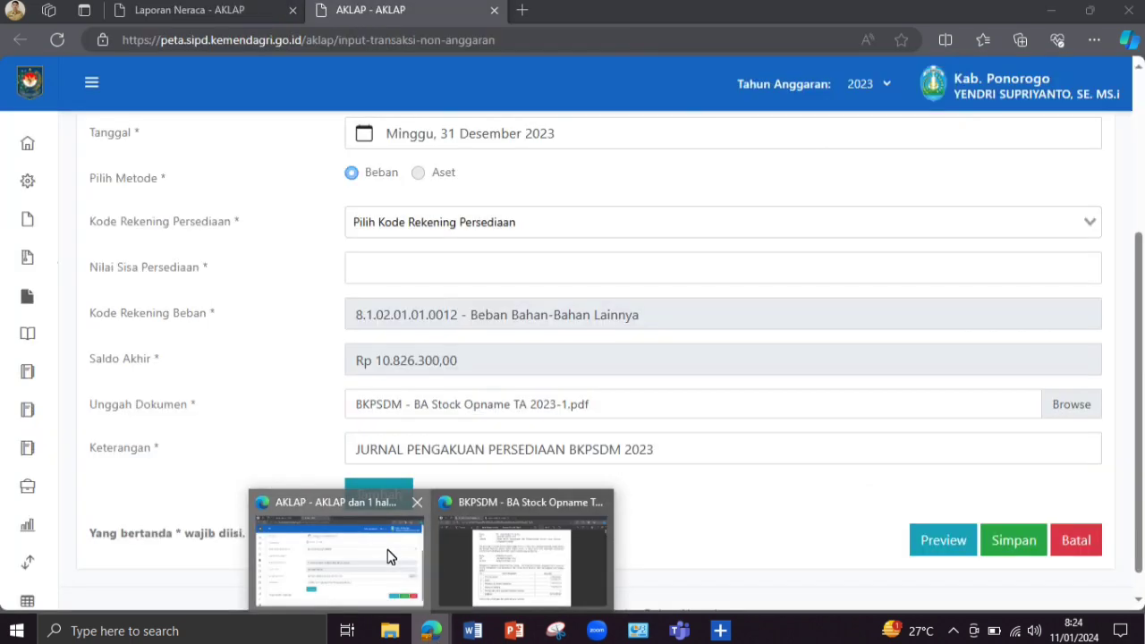
{"action": "left_click", "coordinate": [389, 556]}
{"action": "left_click", "coordinate": [203, 10]}
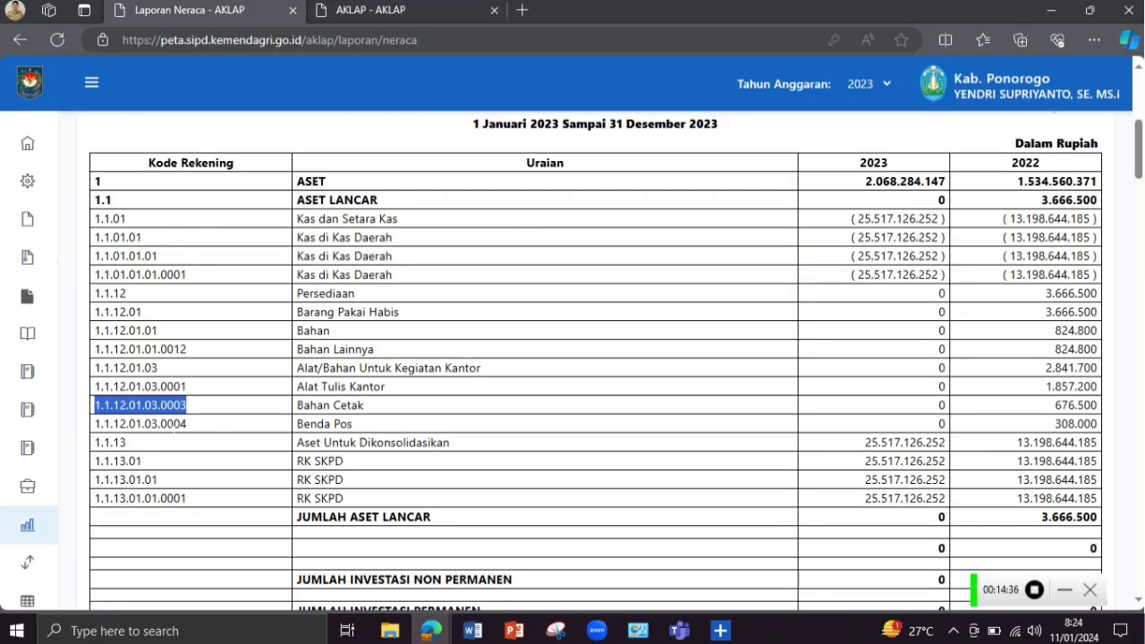
{"action": "double_click", "coordinate": [169, 424]}
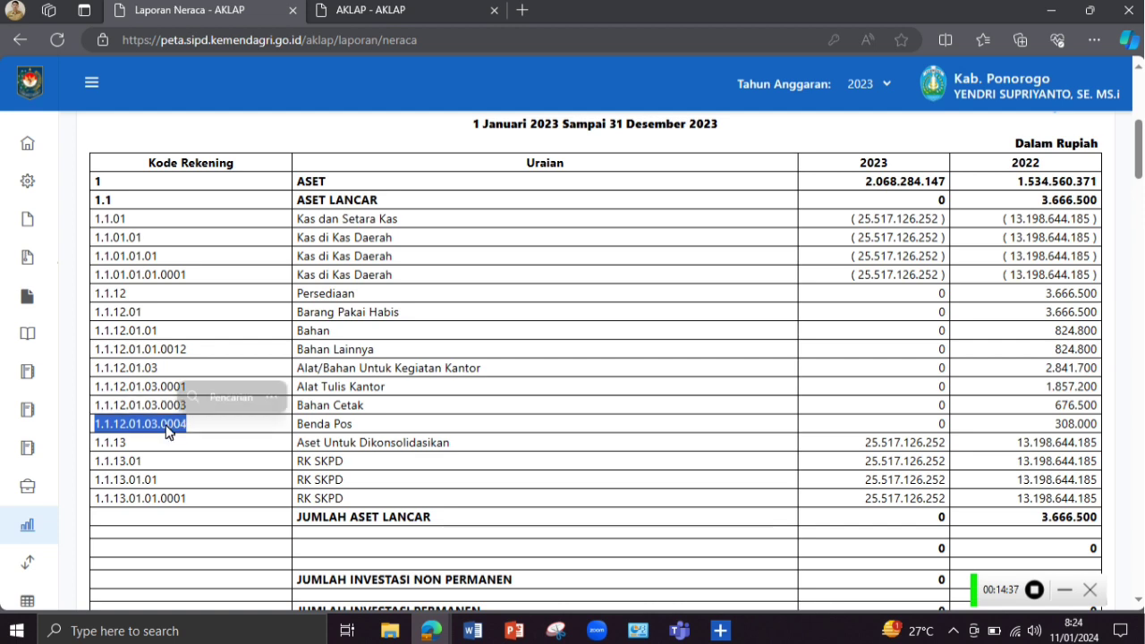
{"action": "right_click", "coordinate": [169, 427]}
{"action": "left_click", "coordinate": [276, 150]}
Set Kode Rekening Persediaan in the transaction form to 1.1.12.01.03.0004 - Benda Pos using the copied code
{"action": "left_click", "coordinate": [356, 11]}
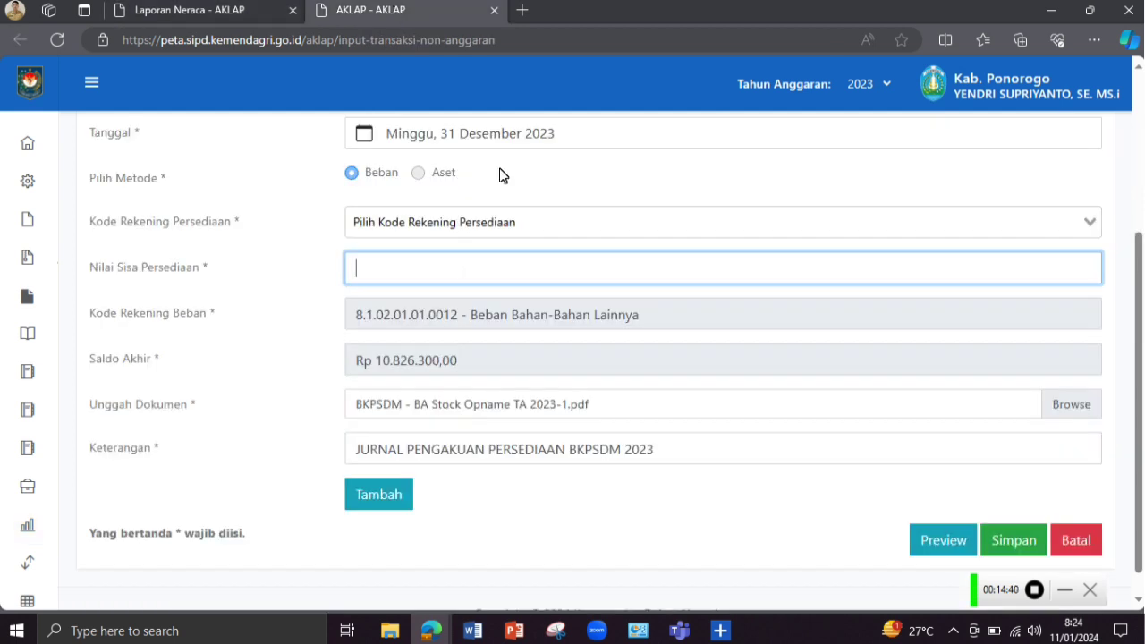
{"action": "left_click", "coordinate": [572, 221]}
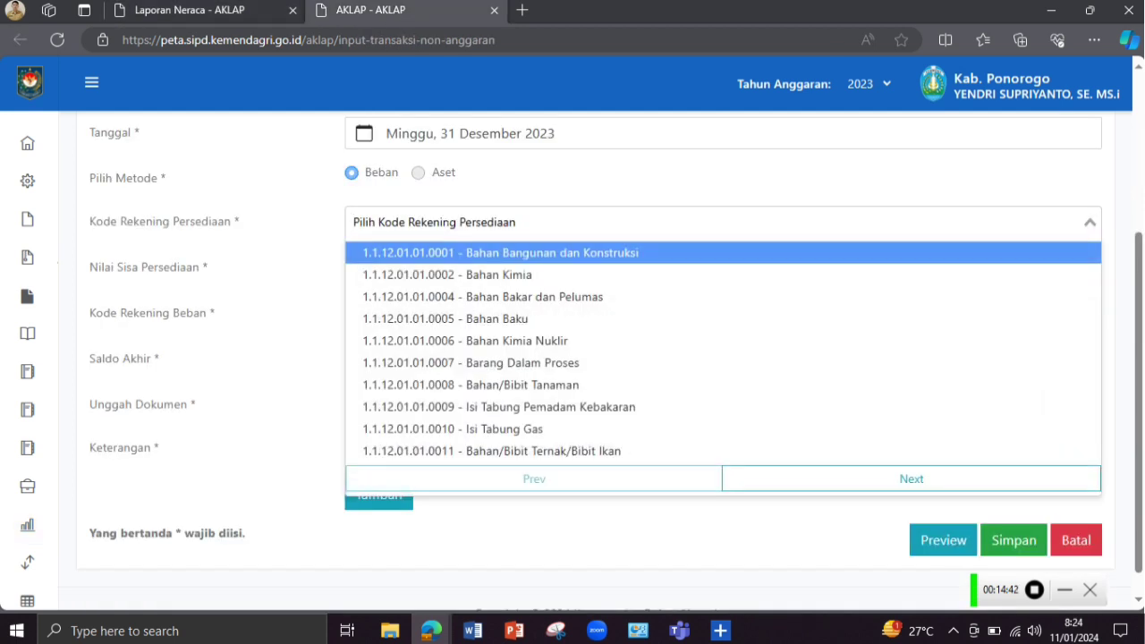
{"action": "right_click", "coordinate": [438, 222]}
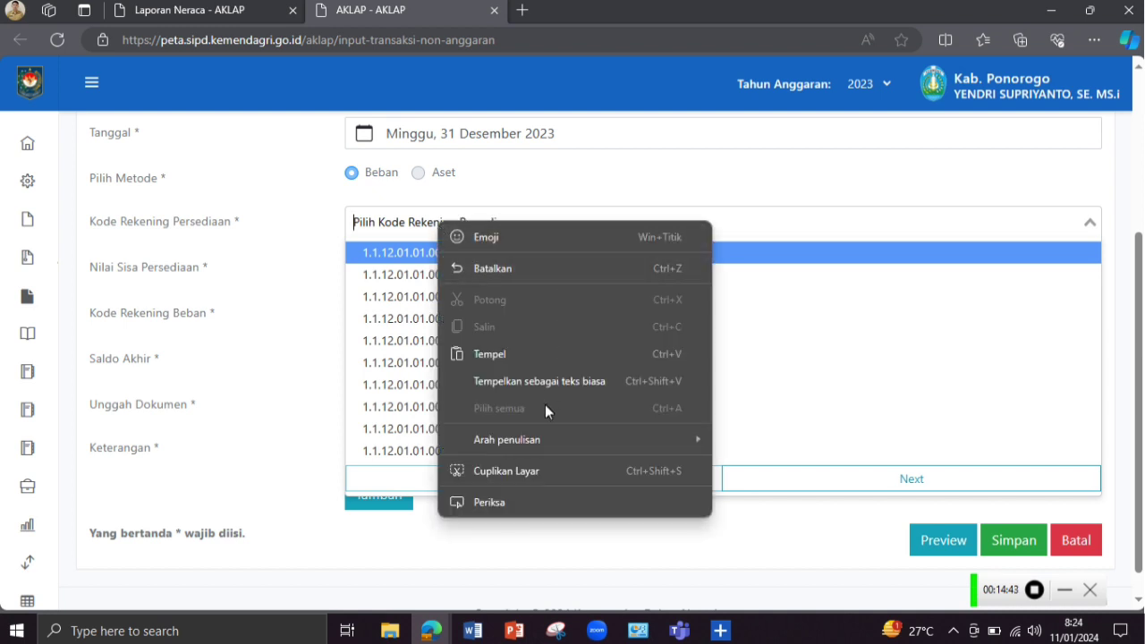
{"action": "left_click", "coordinate": [558, 355]}
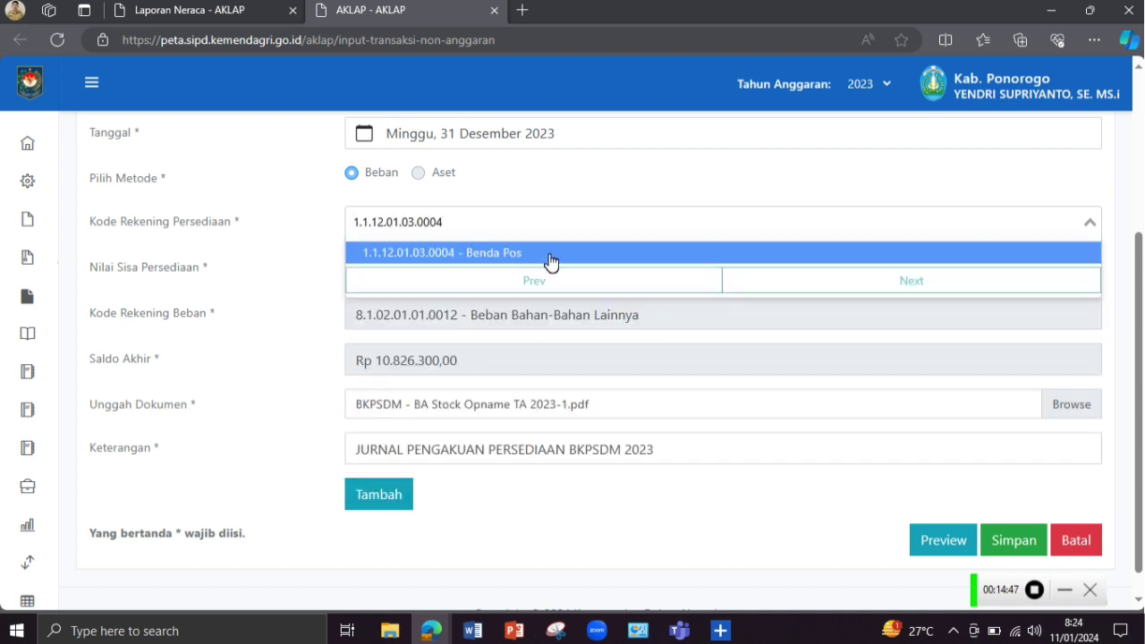
{"action": "left_click", "coordinate": [465, 252]}
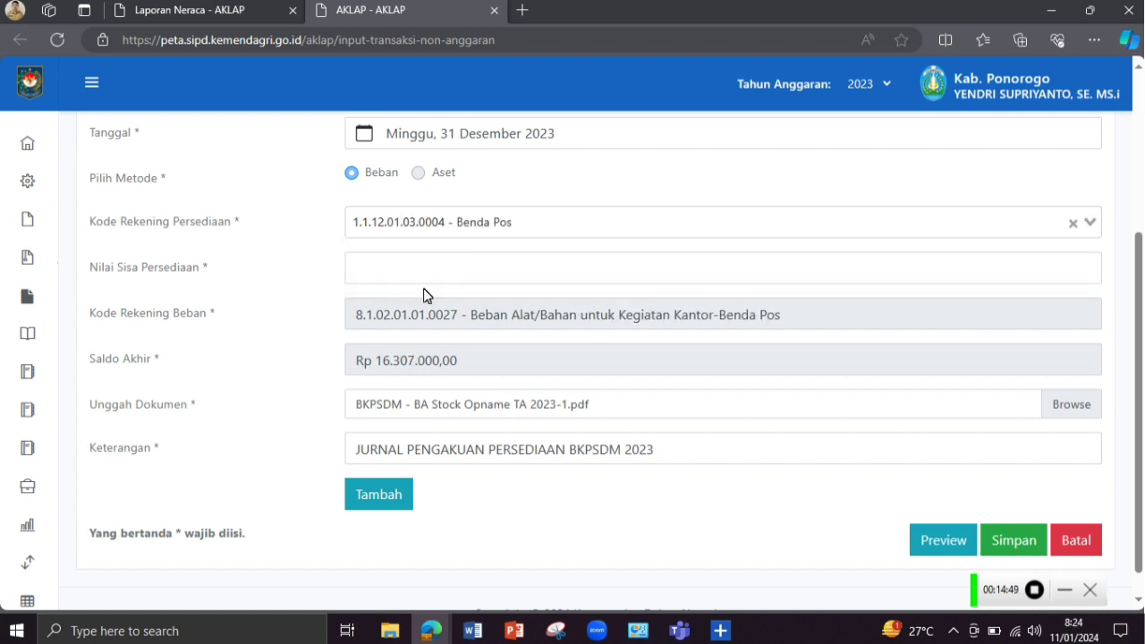
Enter the Benda Pos Materai value from BA Stock Opname, 1.100.000, as Nilai Sisa Persediaan and add the entry to the journal
{"action": "mouse_move", "coordinate": [440, 636]}
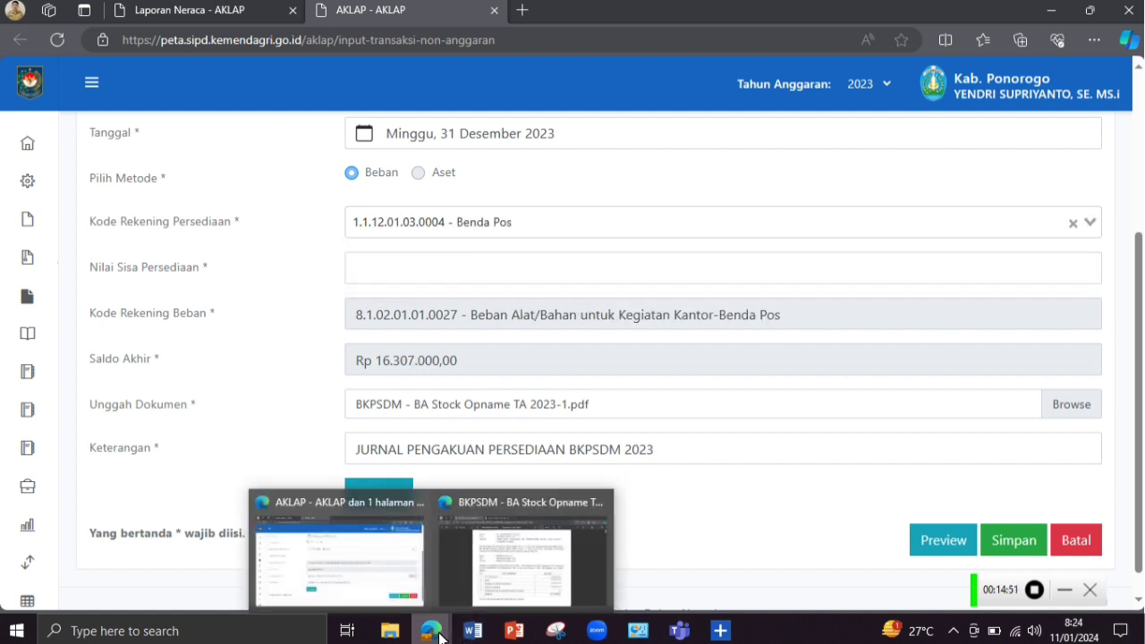
{"action": "left_click", "coordinate": [514, 589]}
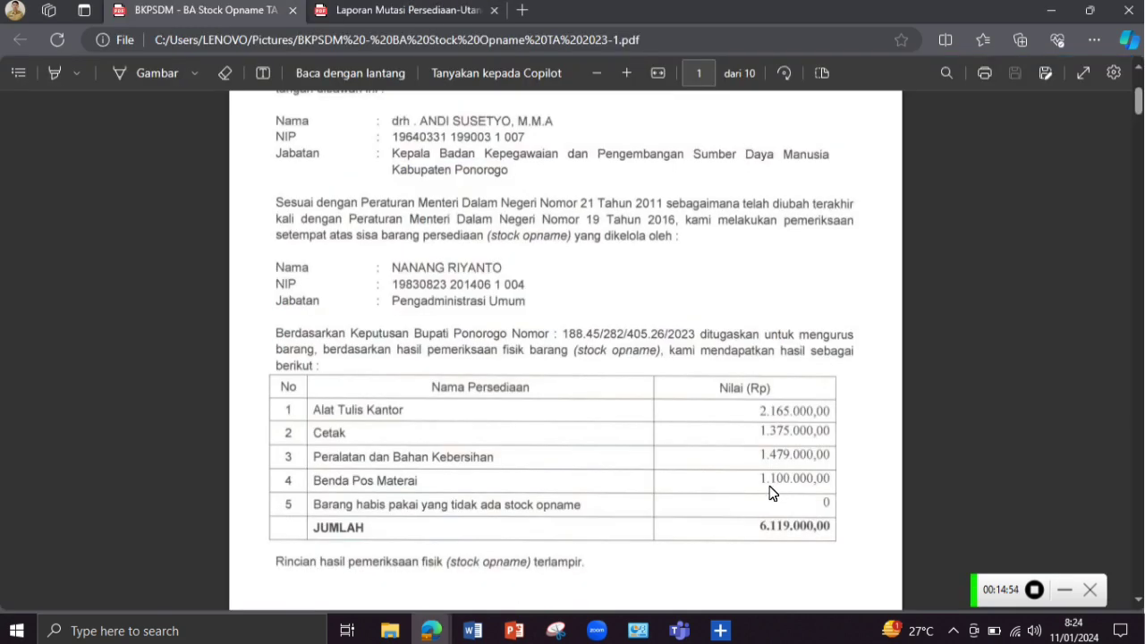
{"action": "mouse_move", "coordinate": [430, 626]}
{"action": "left_click", "coordinate": [330, 582]}
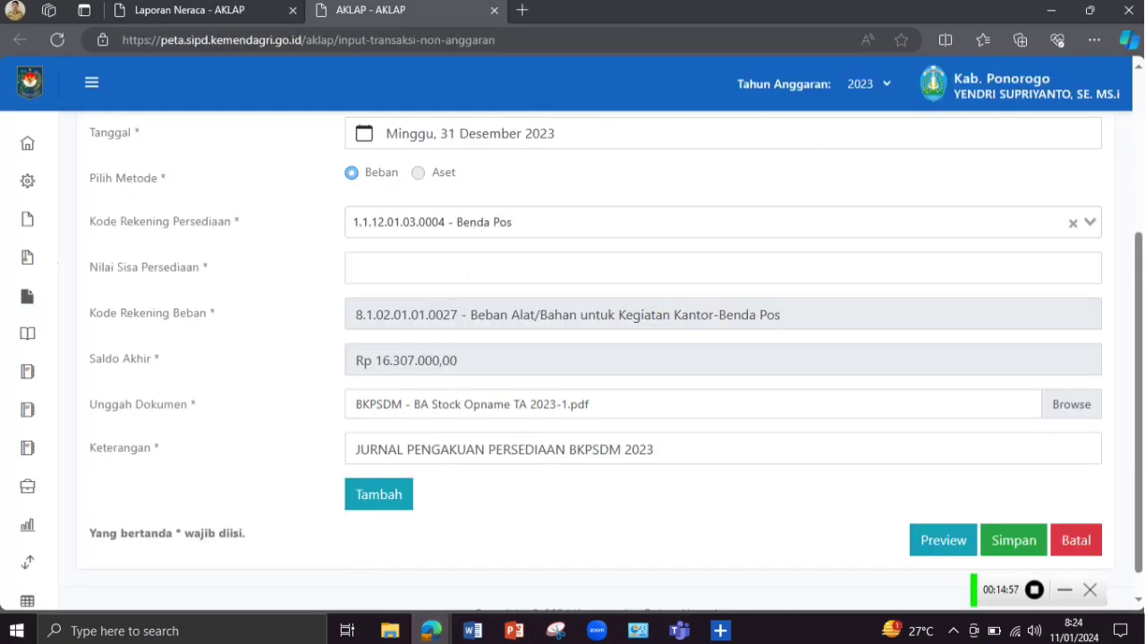
{"action": "left_click", "coordinate": [466, 277]}
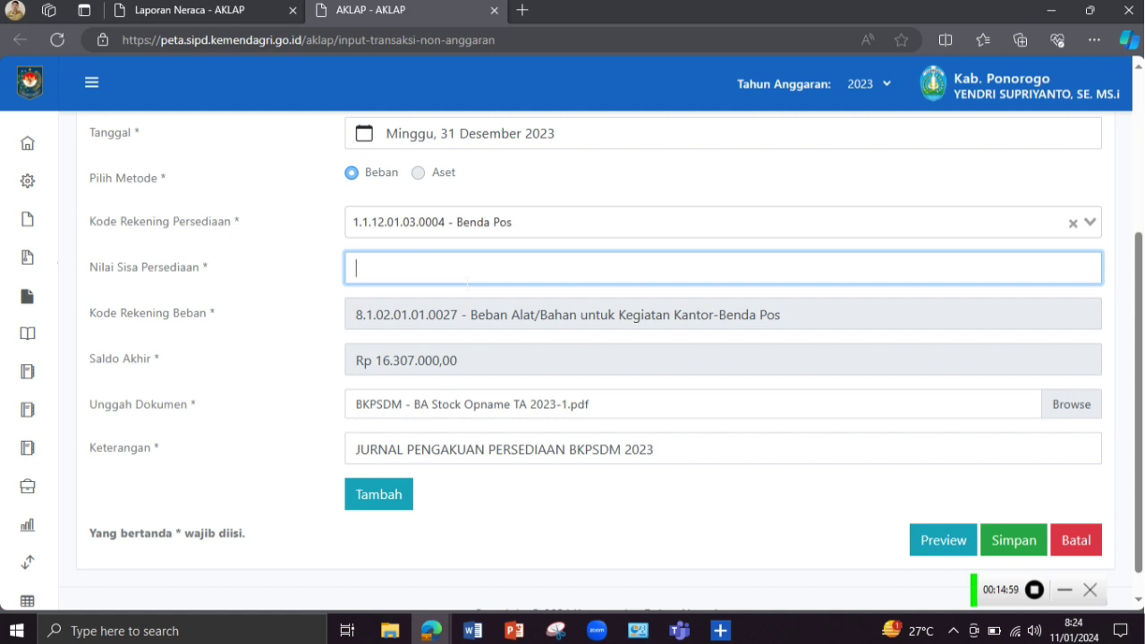
{"action": "type", "text": "1.100.000"}
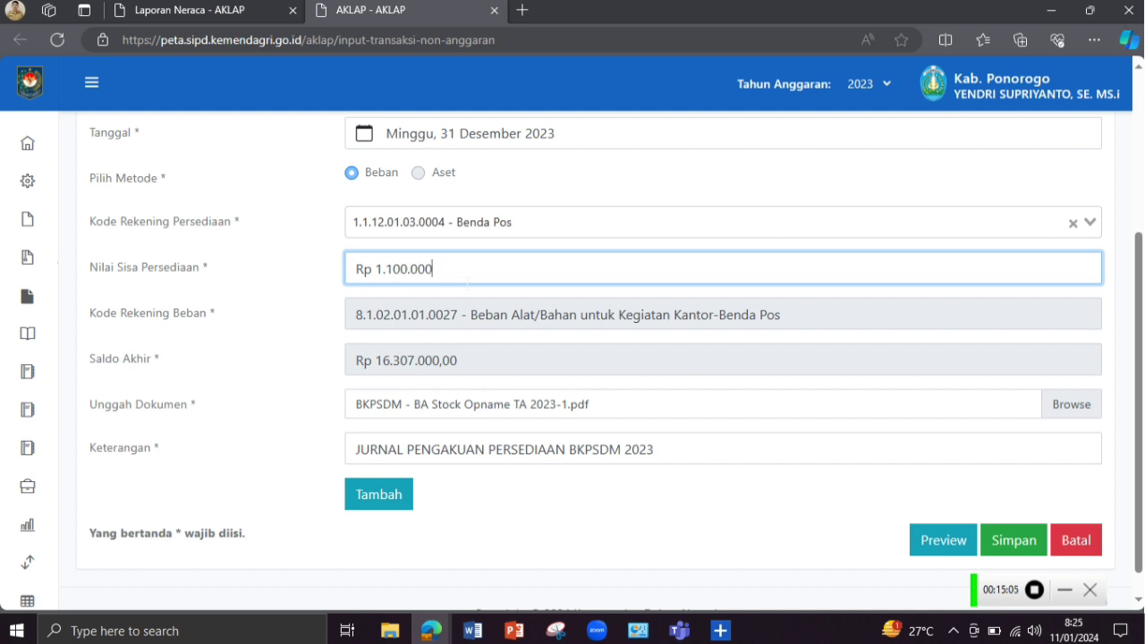
{"action": "left_click", "coordinate": [396, 495]}
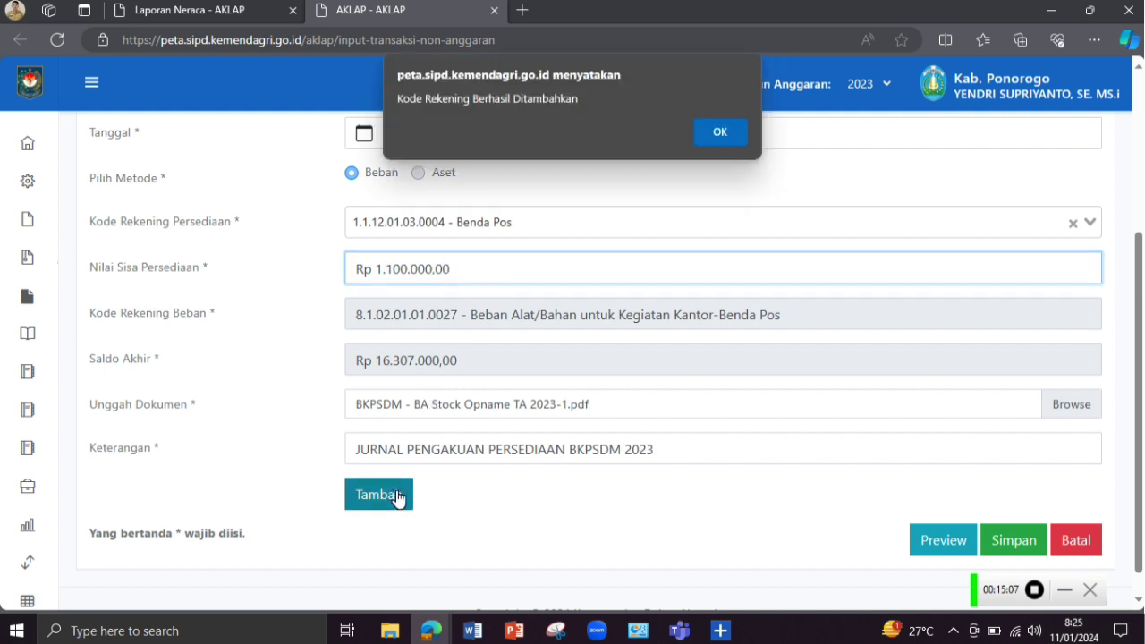
{"action": "left_click", "coordinate": [706, 133]}
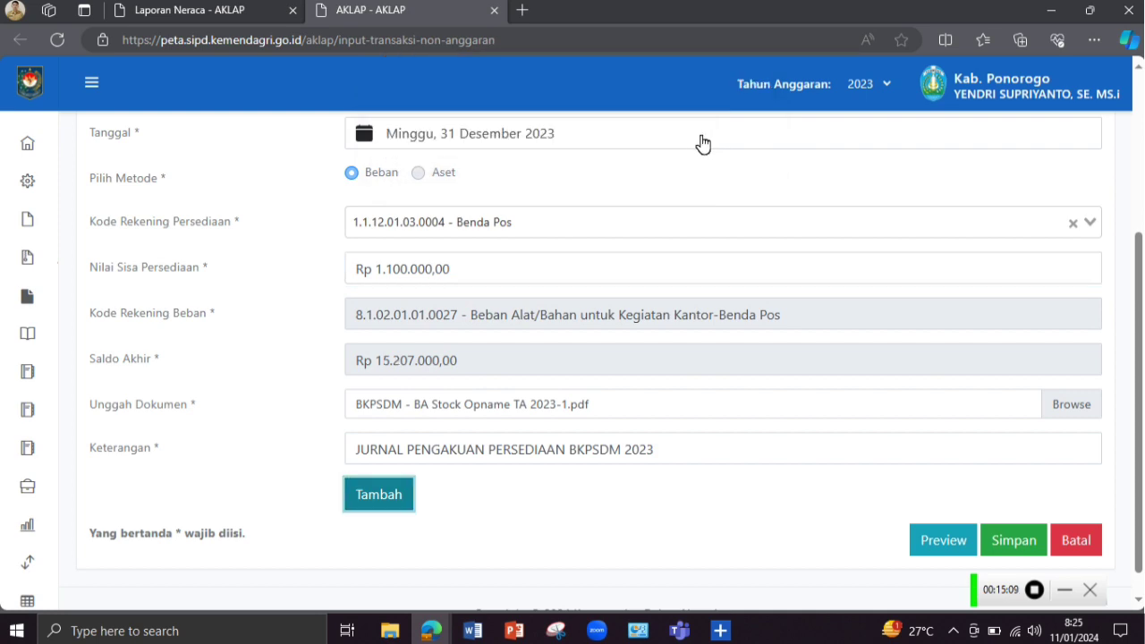
Review the inventory items and total in the BA Stock Opname table against the entries added to the journal
{"action": "mouse_move", "coordinate": [431, 630]}
{"action": "left_click", "coordinate": [524, 577]}
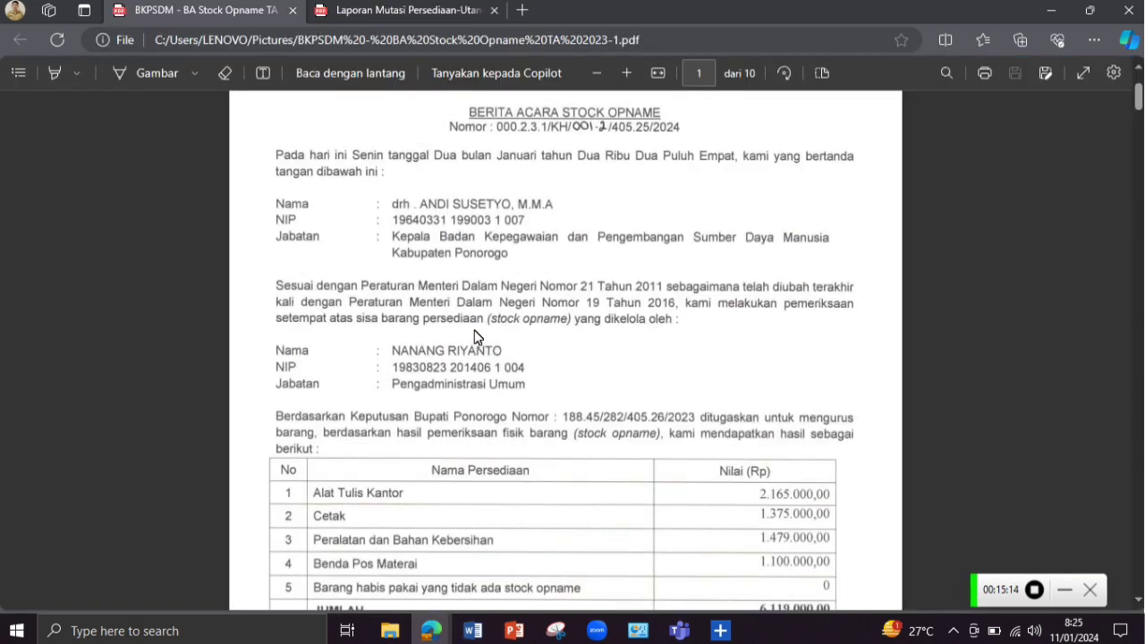
{"action": "scroll", "coordinate": [476, 335], "scroll_direction": "down", "scroll_amount": 2}
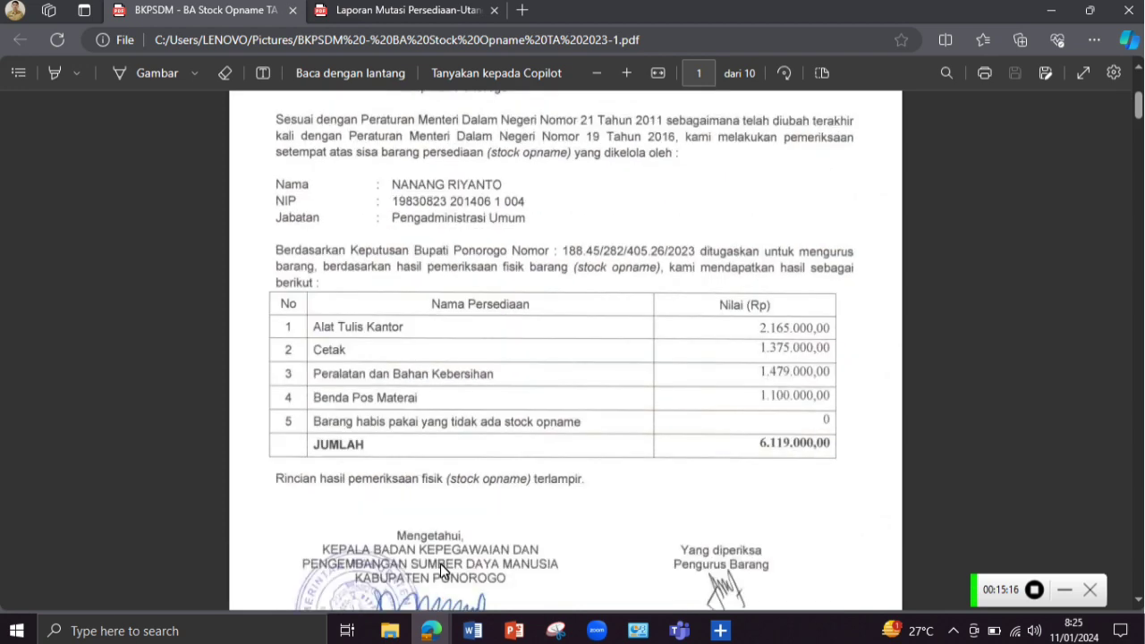
{"action": "scroll", "coordinate": [474, 443], "scroll_direction": "up", "scroll_amount": 1}
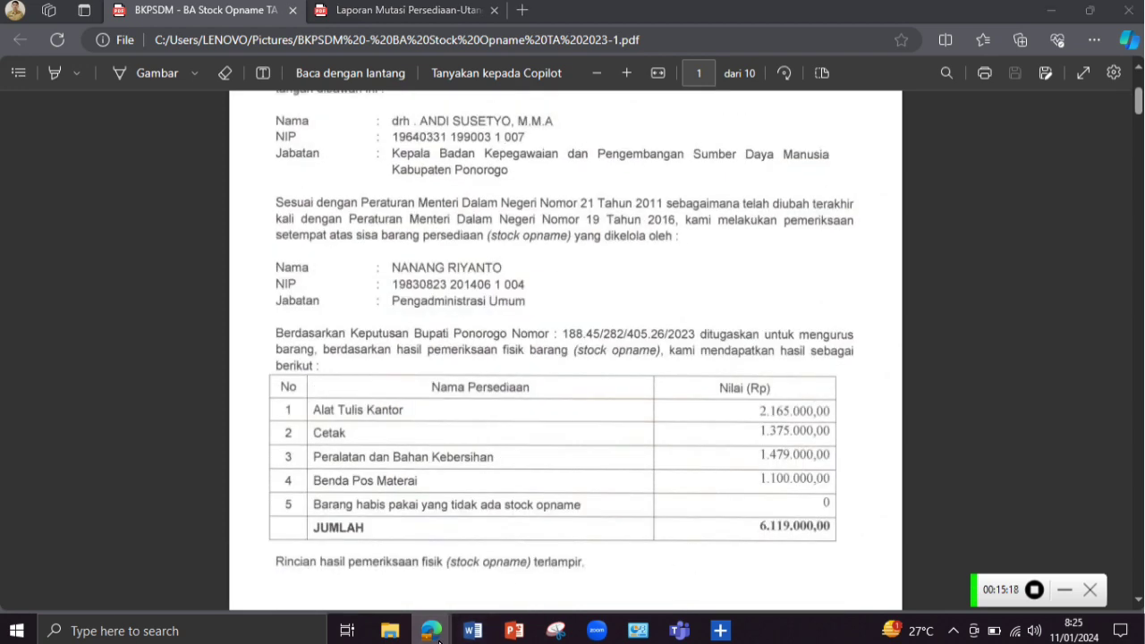
Return to AKLAP, preview the inventory recognition journal and check the debit and credit of each account line
{"action": "mouse_move", "coordinate": [431, 631]}
{"action": "left_click", "coordinate": [383, 564]}
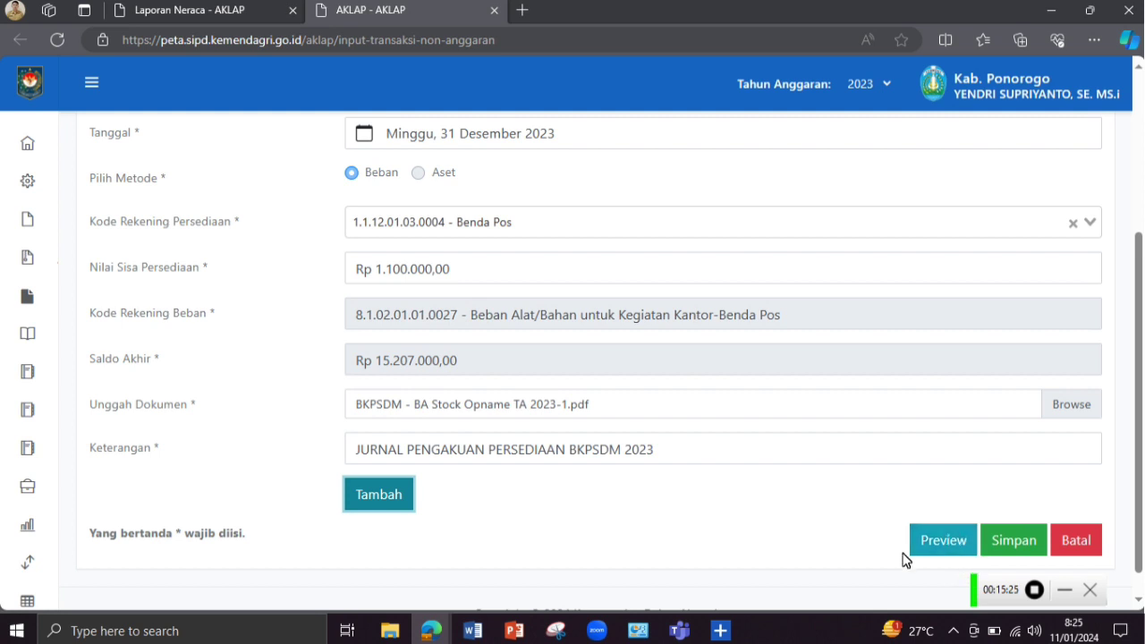
{"action": "left_click", "coordinate": [957, 541]}
{"action": "scroll", "coordinate": [565, 390], "scroll_direction": "down", "scroll_amount": 3}
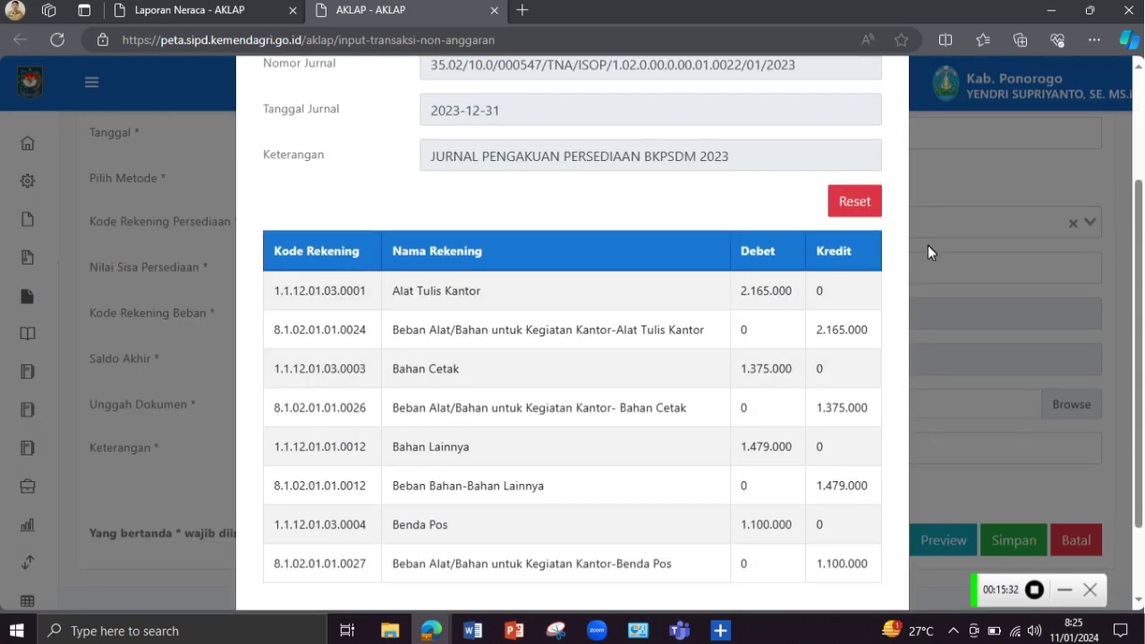
{"action": "scroll", "coordinate": [928, 243], "scroll_direction": "down", "scroll_amount": 2}
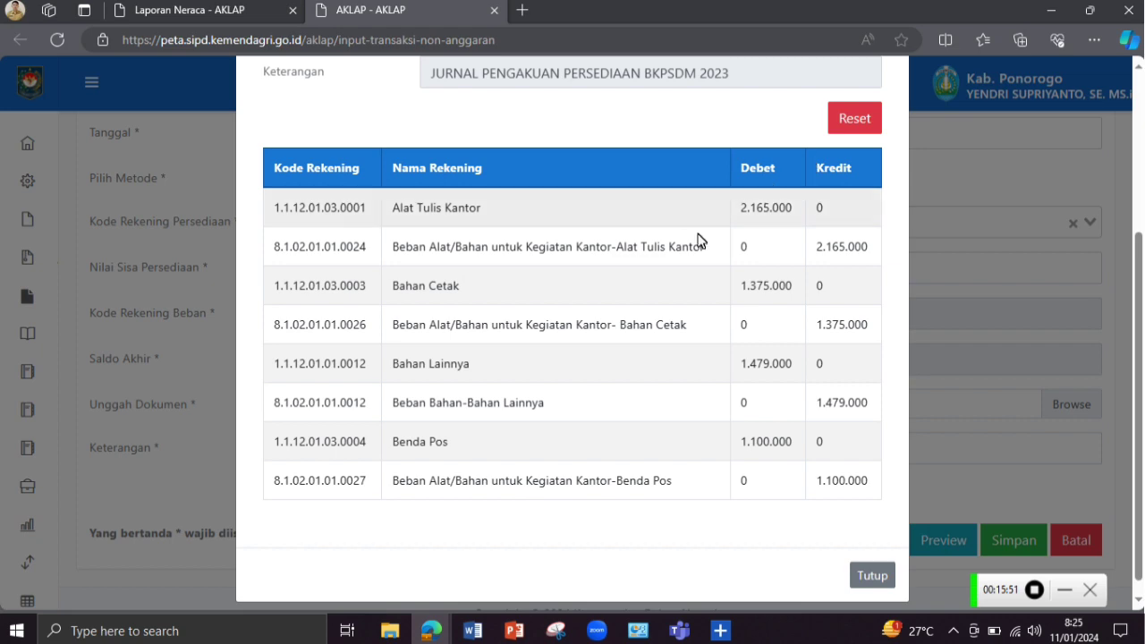
{"action": "left_click", "coordinate": [872, 576]}
Save the inventory recognition transaction and confirm that its data is complete and correct
{"action": "scroll", "coordinate": [671, 493], "scroll_direction": "up", "scroll_amount": 1}
{"action": "scroll", "coordinate": [672, 492], "scroll_direction": "down", "scroll_amount": 1}
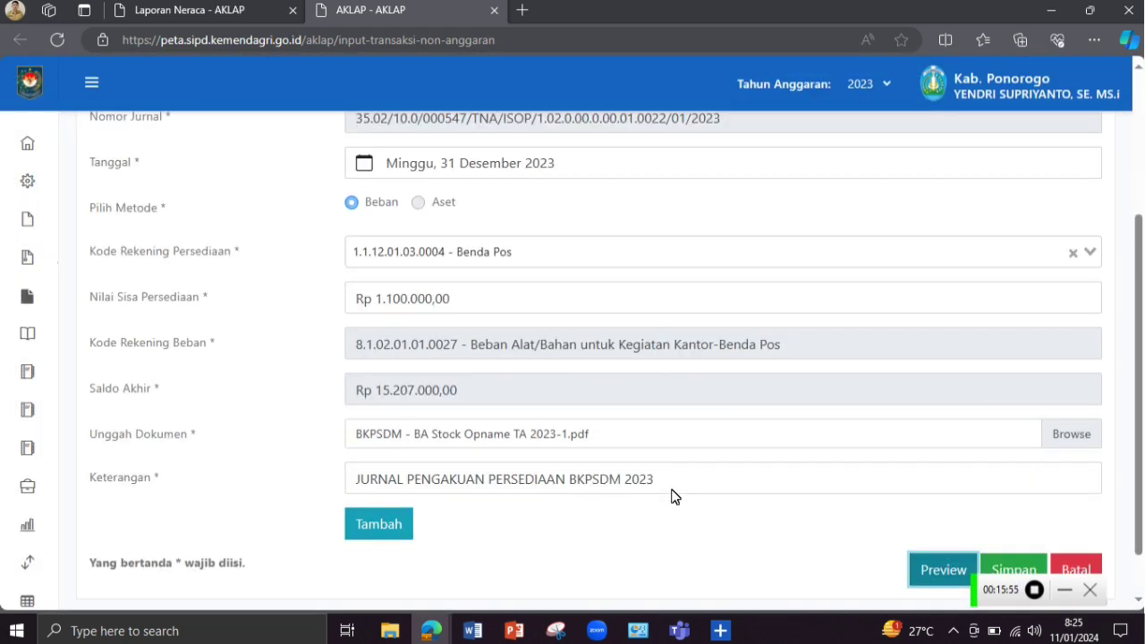
{"action": "left_click", "coordinate": [1020, 547]}
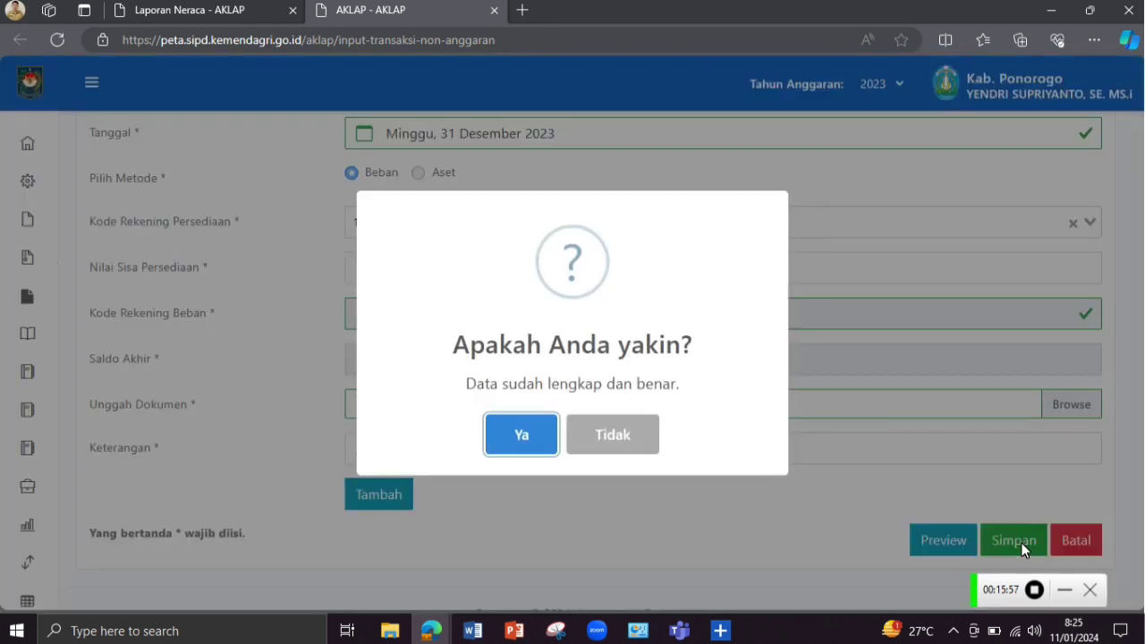
{"action": "left_click", "coordinate": [524, 438]}
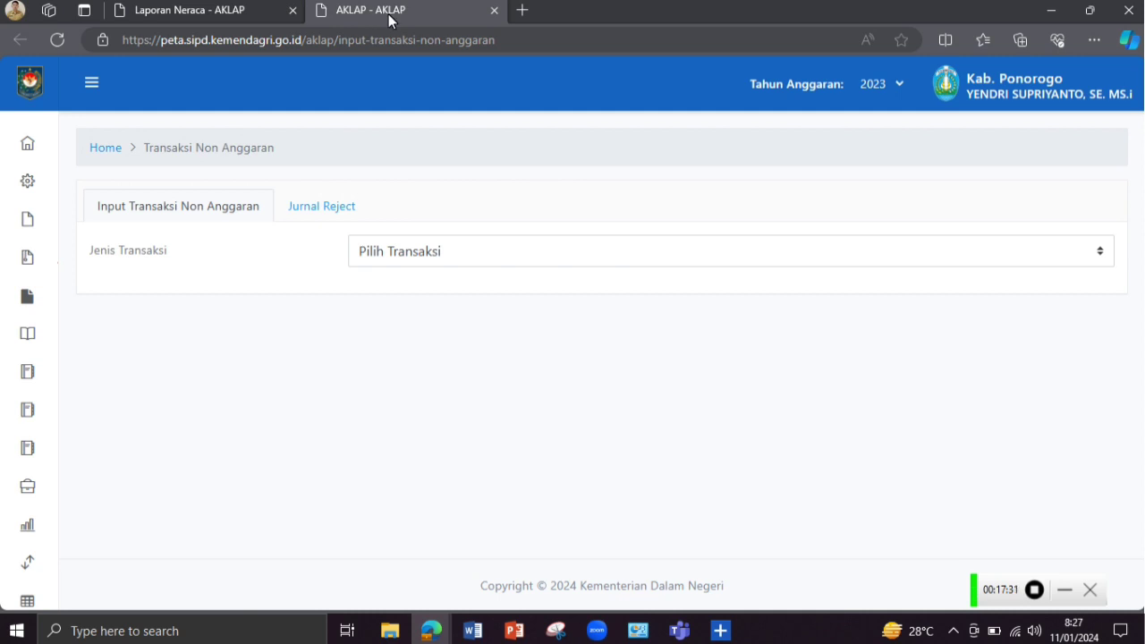
Open the Input Jurnal Umum form and set SKPD to BADAN KEPEGAWAIAN DAN PENGEMBANGAN SUMBER DAYA MANUSIA
{"action": "mouse_move", "coordinate": [24, 235]}
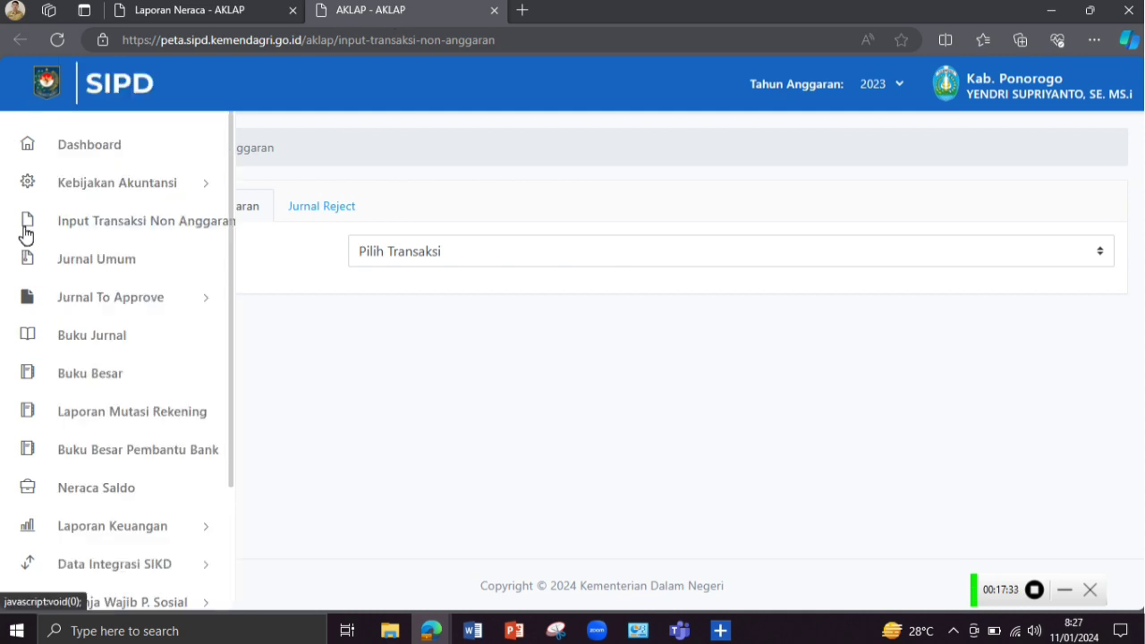
{"action": "left_click", "coordinate": [122, 259]}
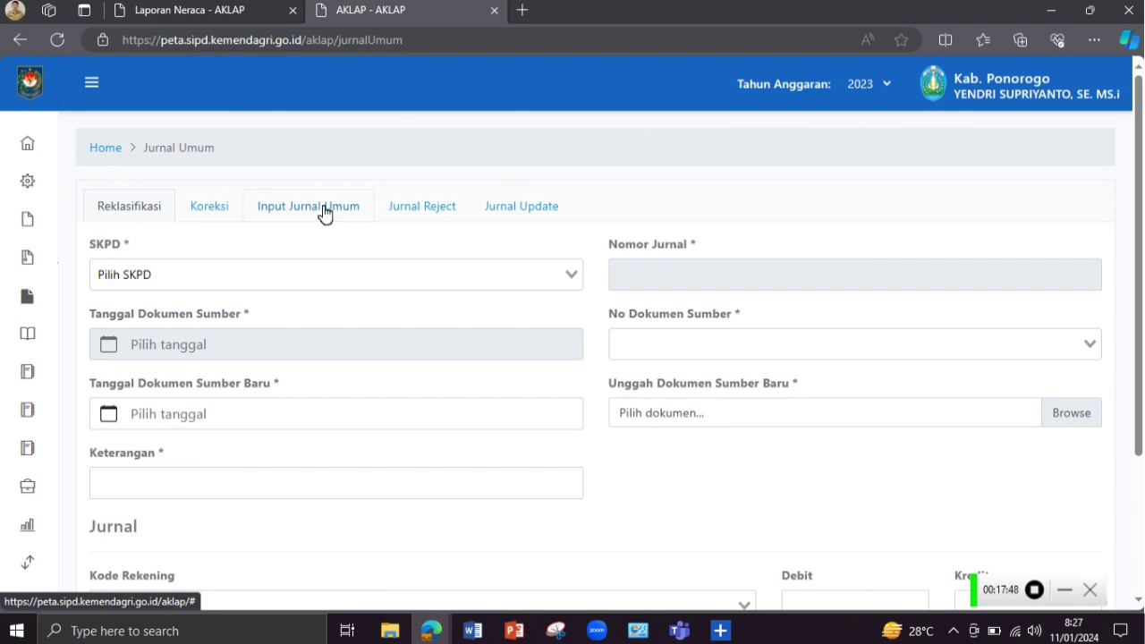
{"action": "left_click", "coordinate": [324, 211]}
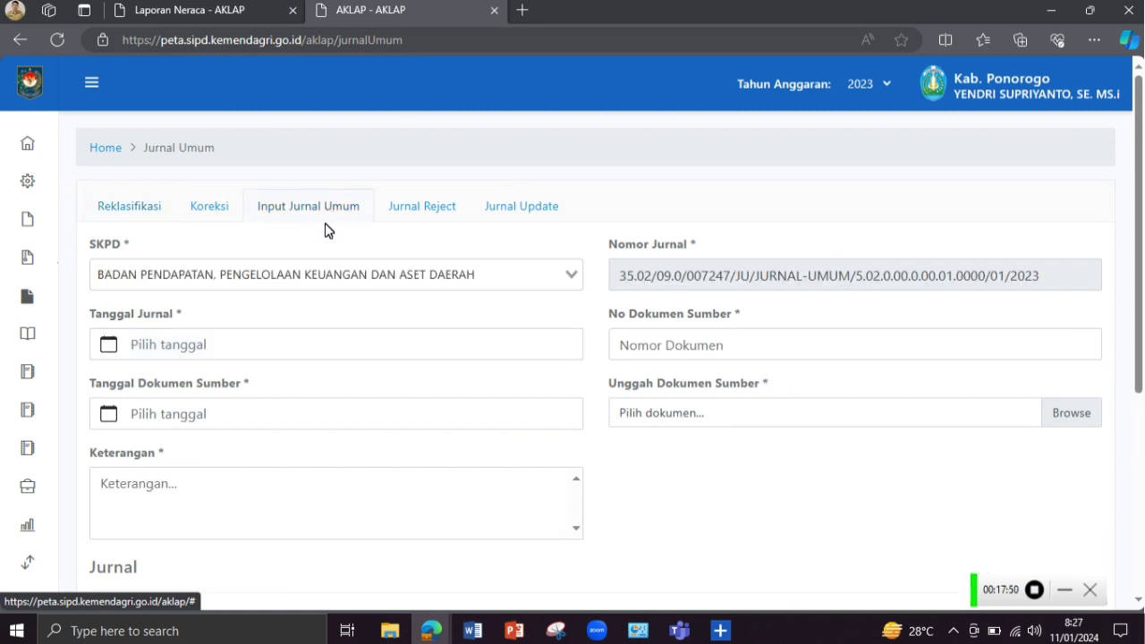
{"action": "left_click", "coordinate": [393, 274]}
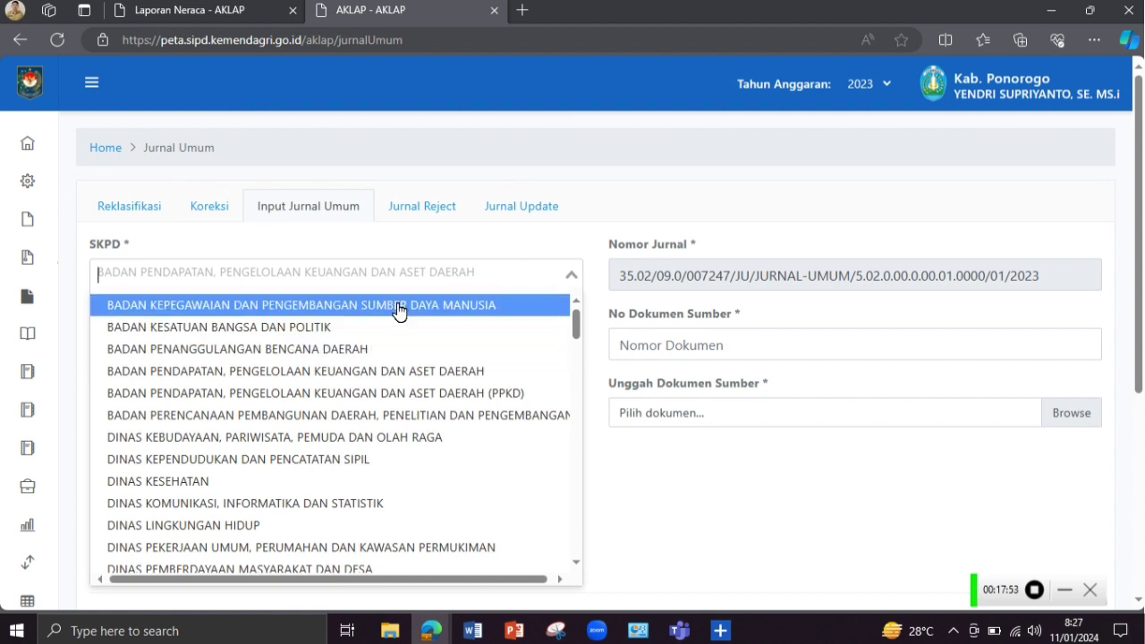
{"action": "left_click", "coordinate": [344, 308]}
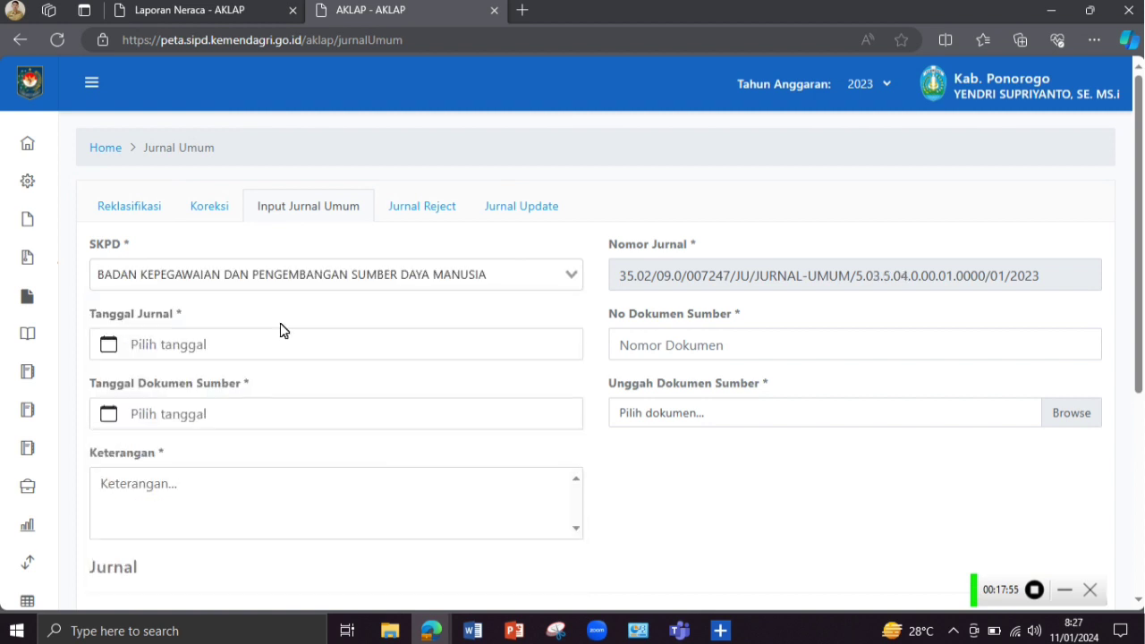
Set both Tanggal Jurnal and Tanggal Dokumen Sumber to 31 Desember 2023
{"action": "left_click", "coordinate": [282, 346]}
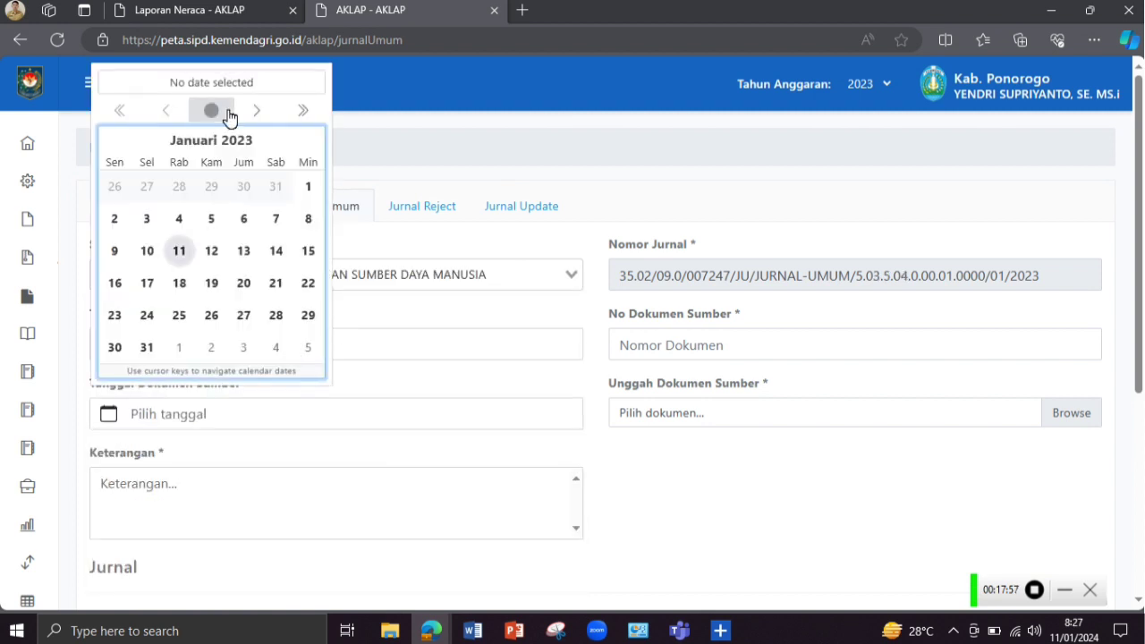
{"action": "left_click", "coordinate": [304, 110]}
{"action": "left_click", "coordinate": [165, 110]}
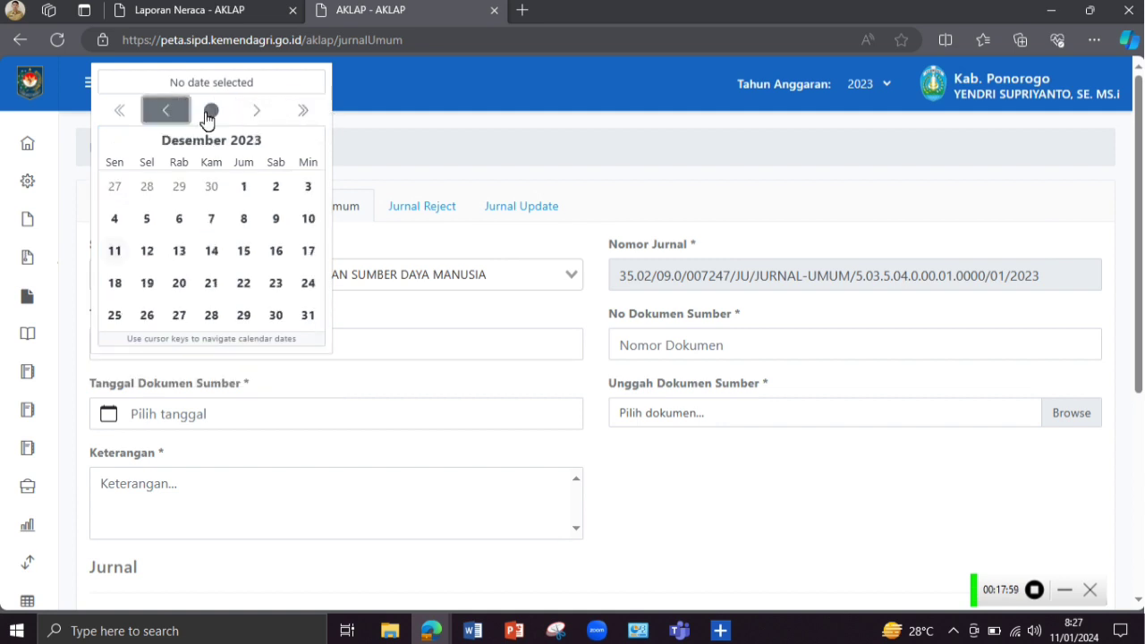
{"action": "left_click", "coordinate": [307, 317]}
{"action": "left_click", "coordinate": [279, 417]}
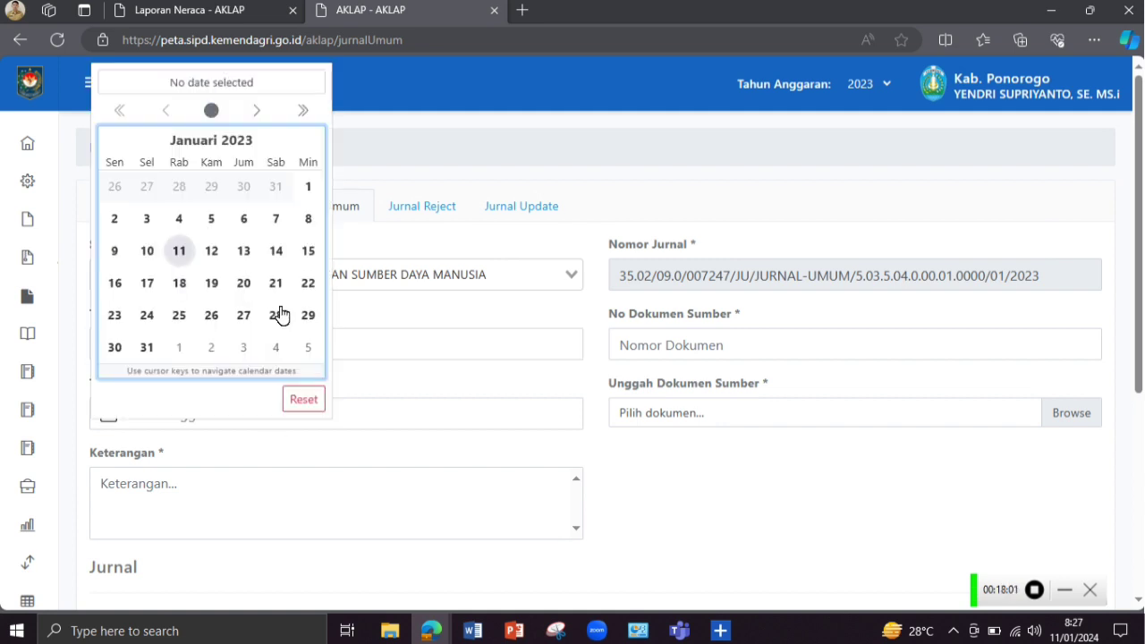
{"action": "left_click", "coordinate": [313, 109]}
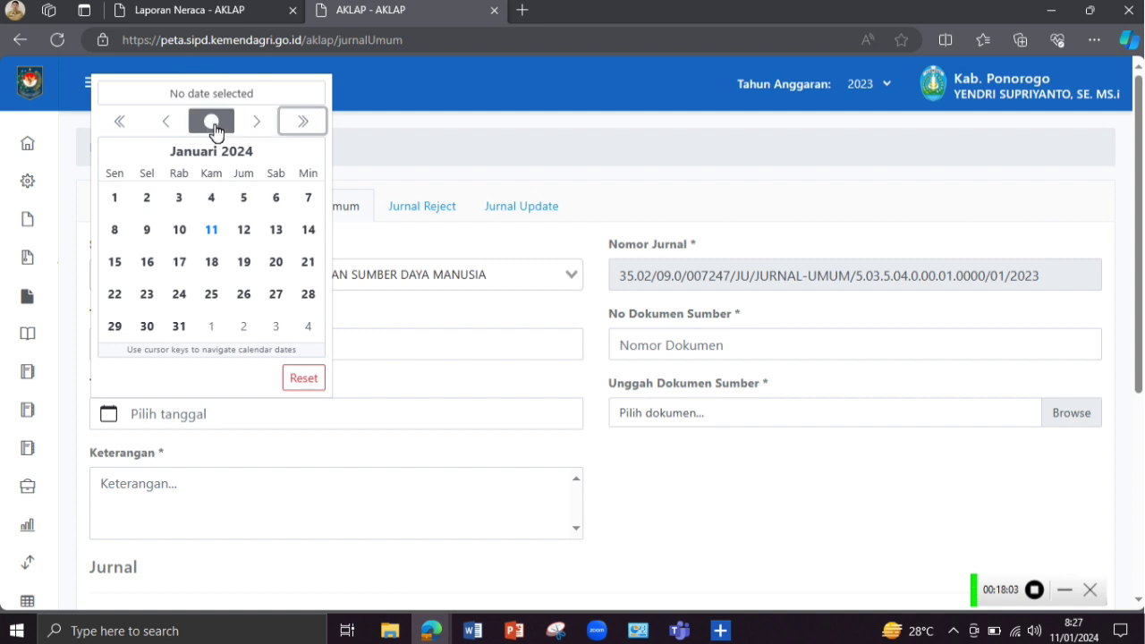
{"action": "left_click", "coordinate": [169, 121]}
{"action": "left_click", "coordinate": [312, 331]}
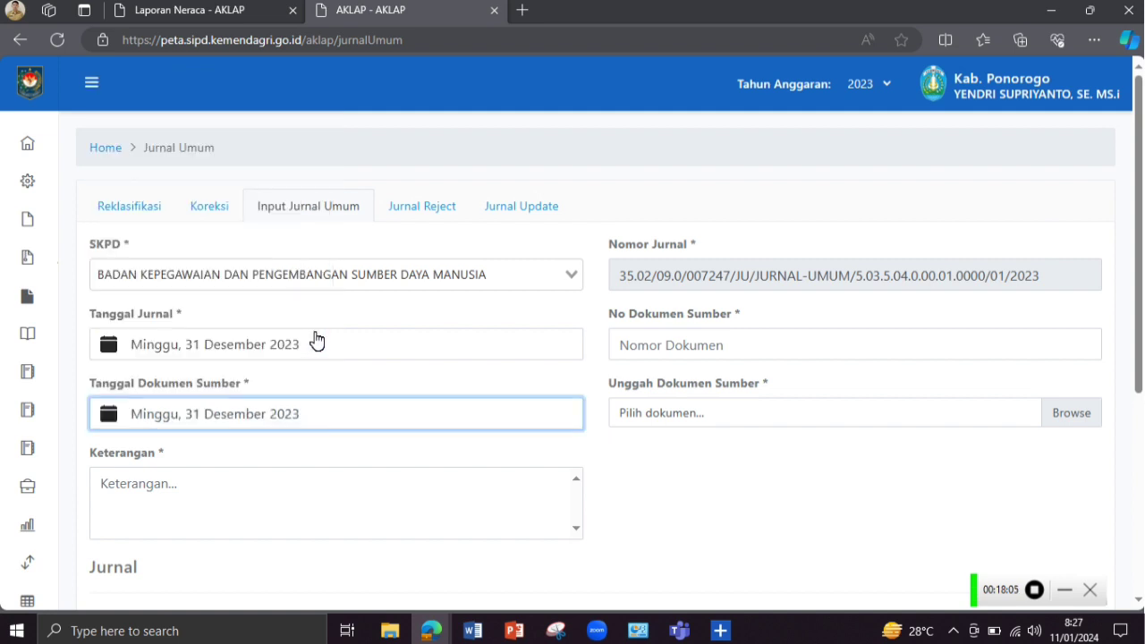
Enter JURNAL PENGAKUAN PERSEDIAAN BKPSDM 2023 as the Keterangan of the general journal
{"action": "scroll", "coordinate": [317, 335], "scroll_direction": "down", "scroll_amount": 1}
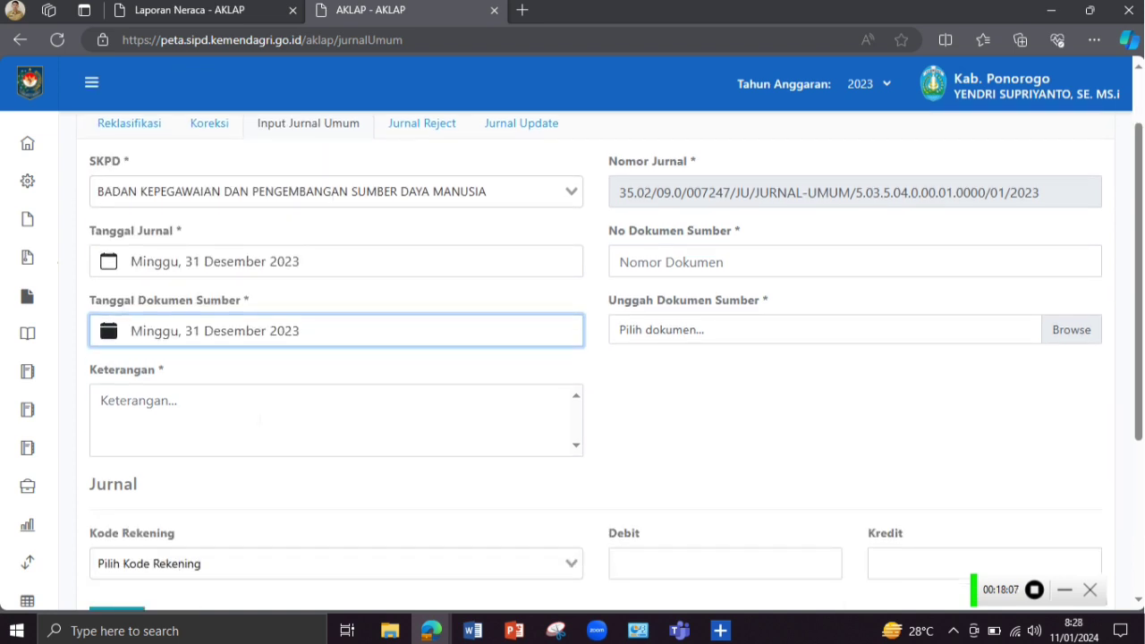
{"action": "left_click", "coordinate": [101, 400]}
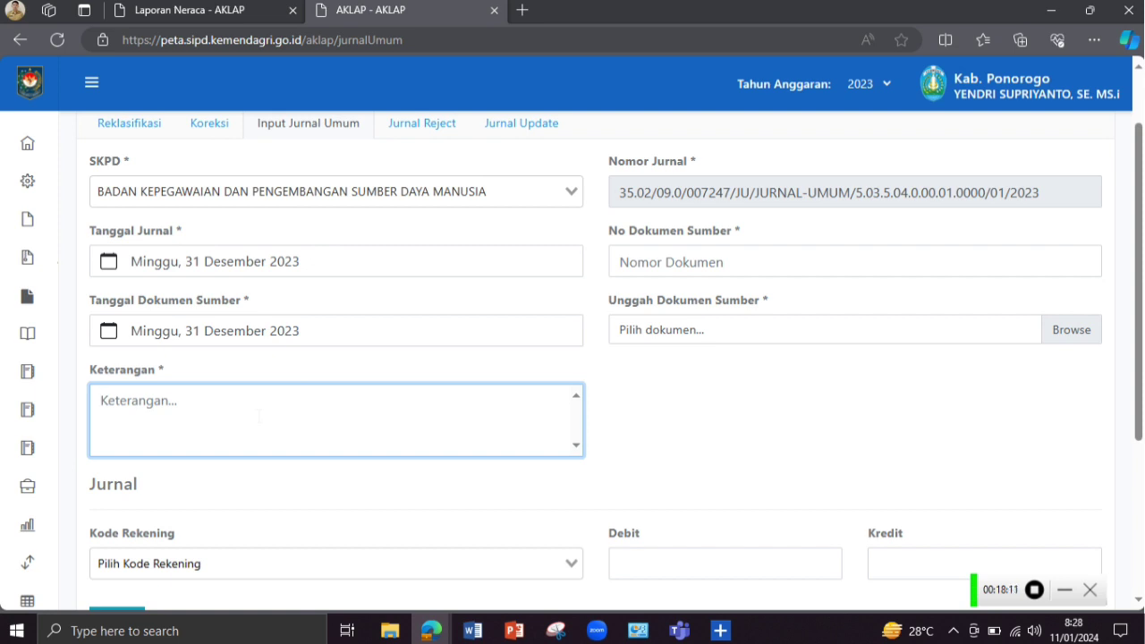
{"action": "type", "text": "JURNAL PENGAKUAN"}
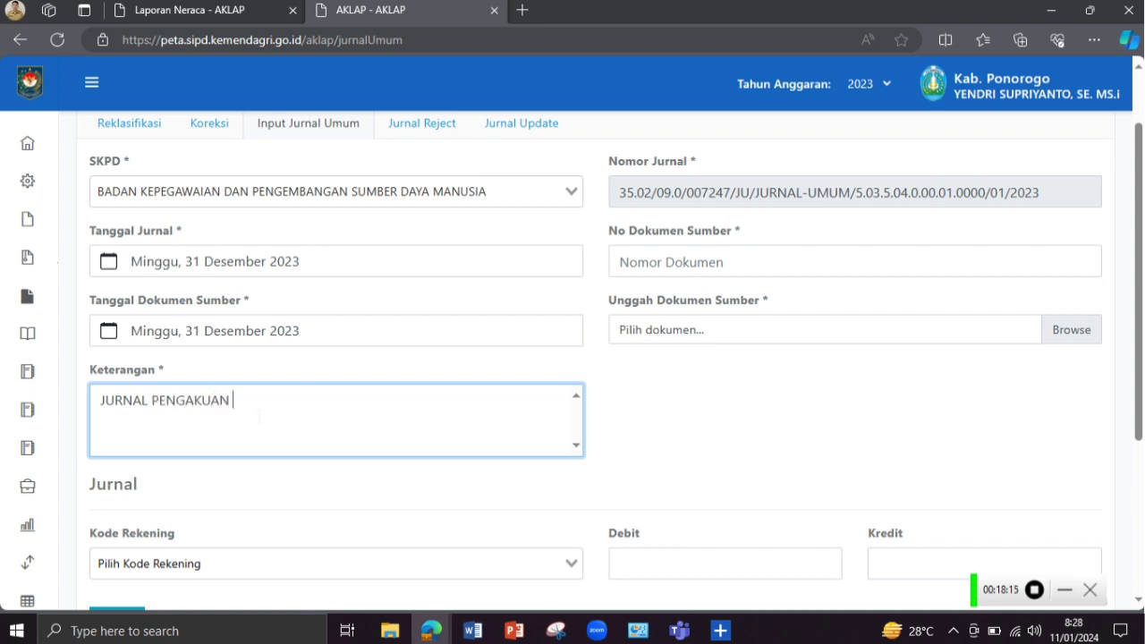
{"action": "type", "text": " PERSEDIAAN"}
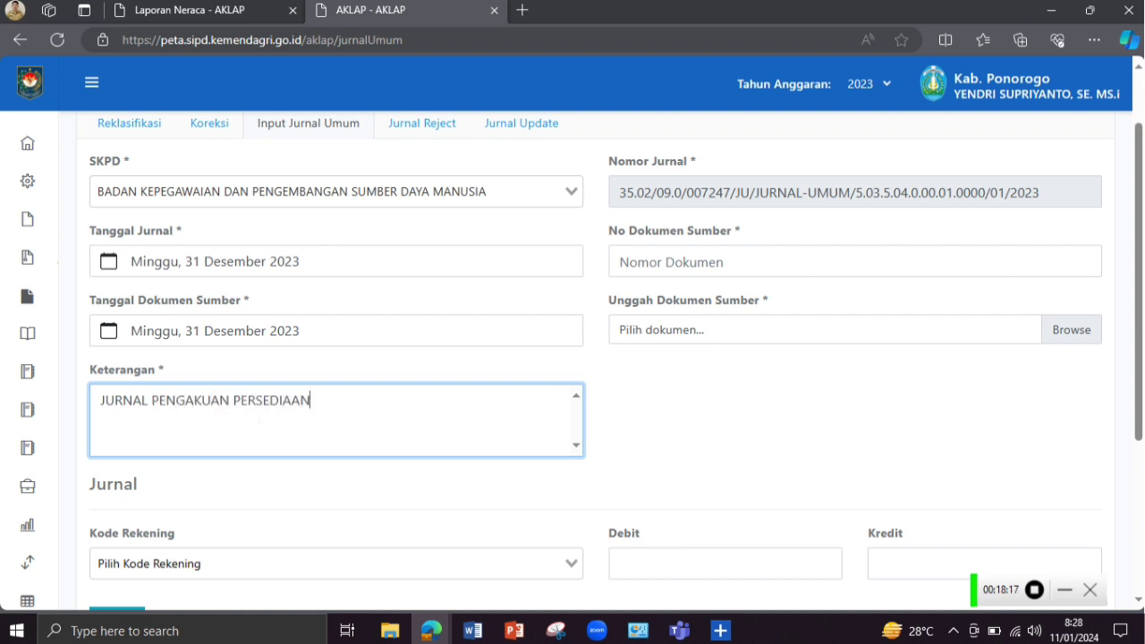
{"action": "type", "text": " BKPSDM 2023"}
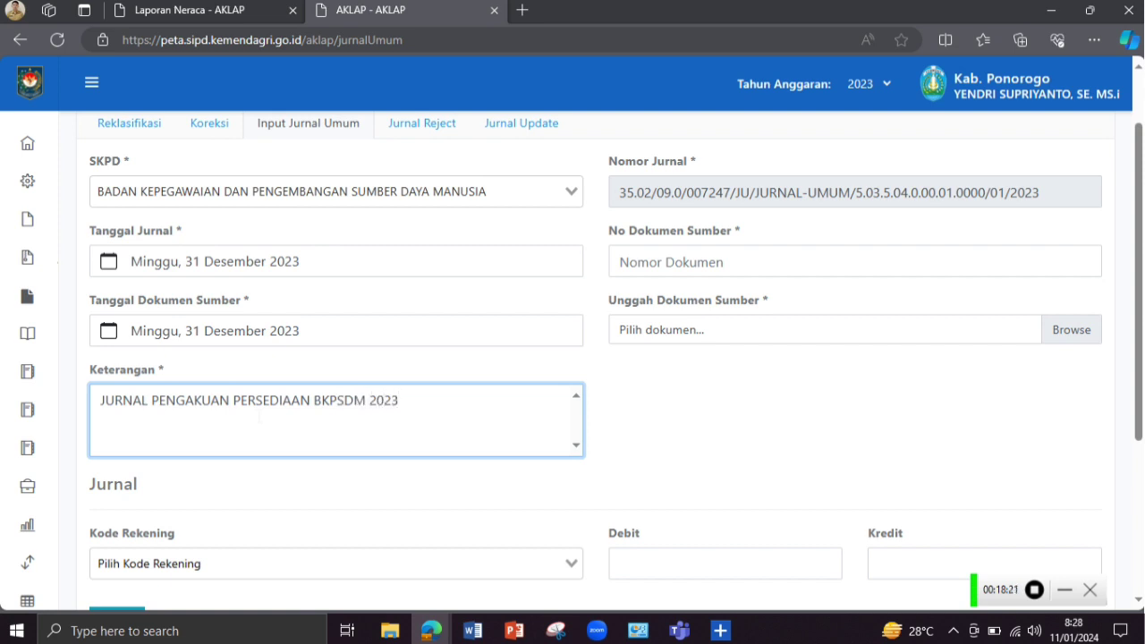
Set No Dokumen Sumber to 0005/JURNAL PENGAKUAN/BKPSDM/2023
{"action": "left_click", "coordinate": [621, 261]}
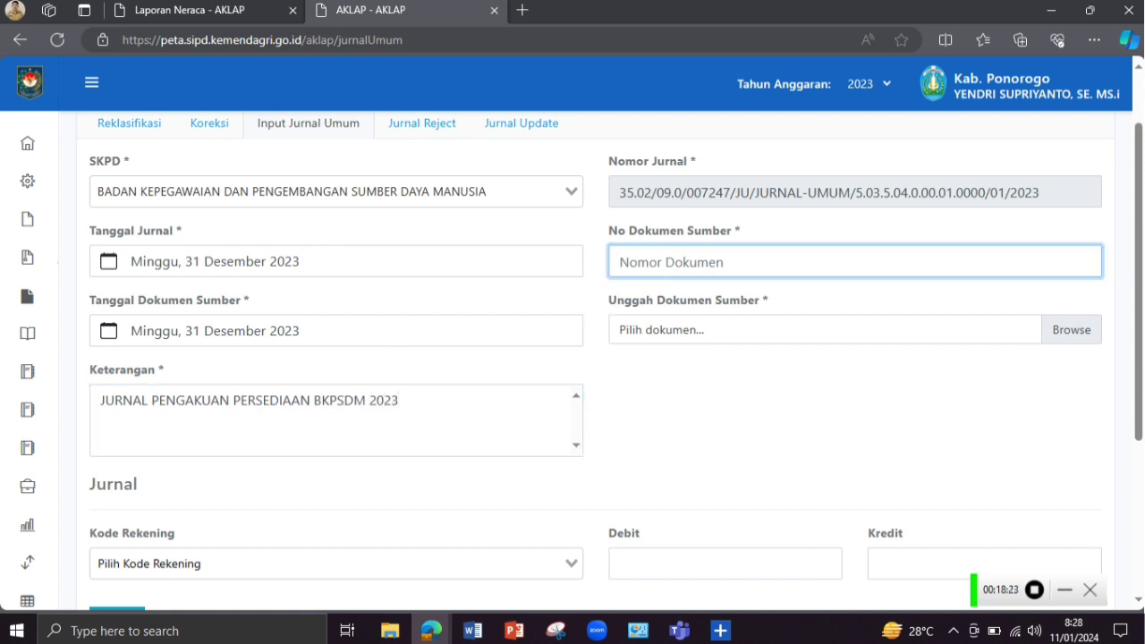
{"action": "type", "text": "0005/"}
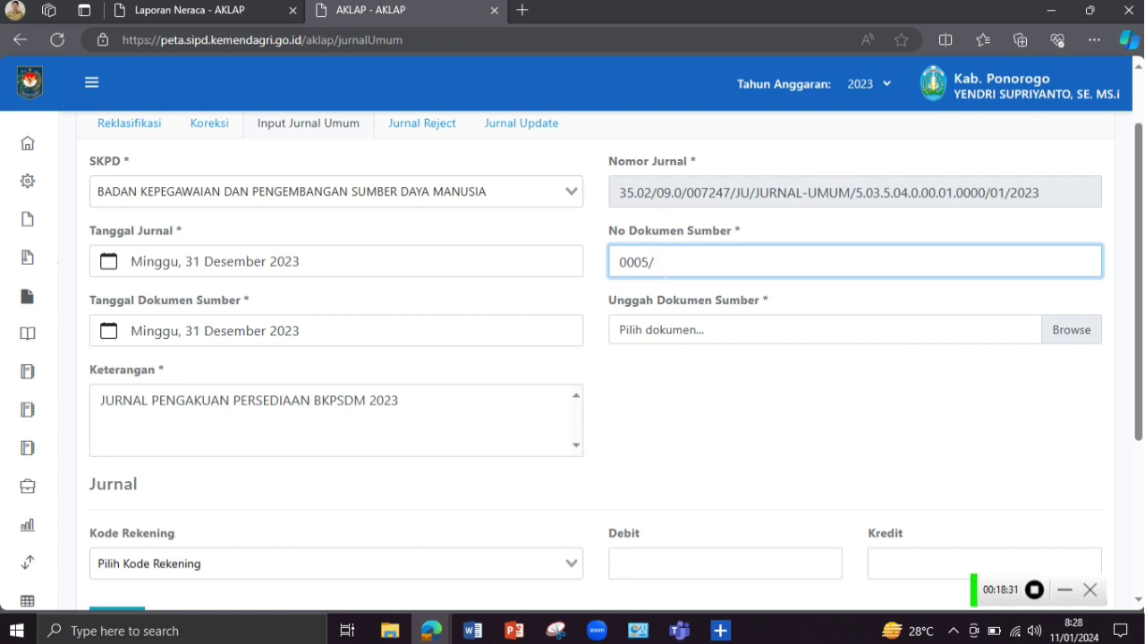
{"action": "type", "text": "BK"}
{"action": "key", "text": "BackSpace"}
{"action": "key", "text": "BackSpace"}
{"action": "key", "text": "BackSpace"}
{"action": "type", "text": "JUEN"}
{"action": "type", "text": "NAL PENGAKUAN"}
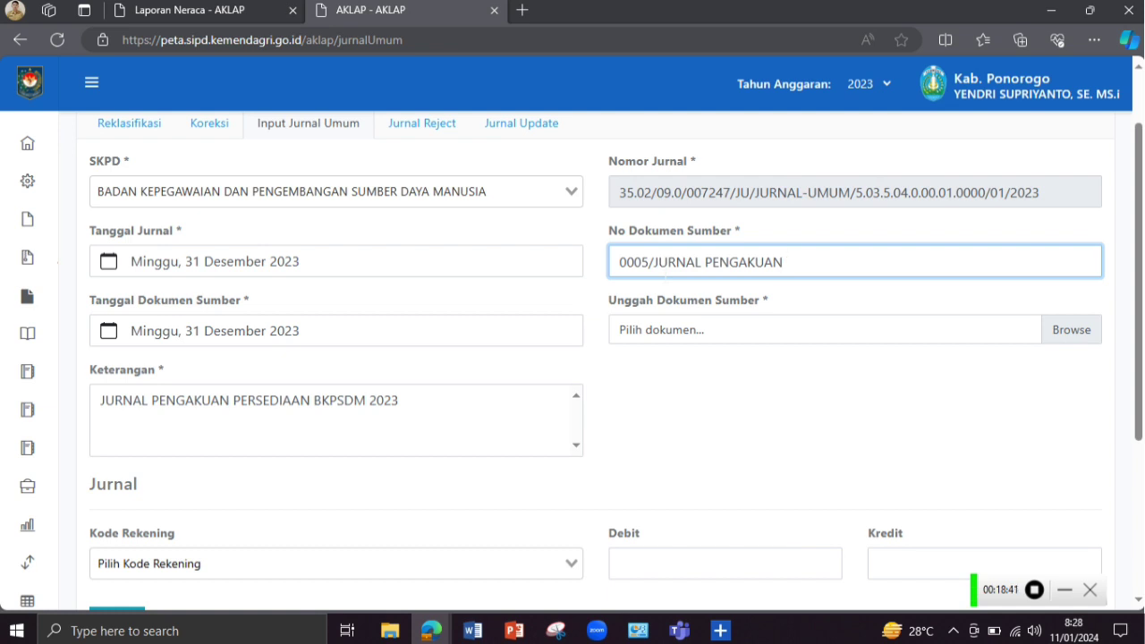
{"action": "type", "text": "/BKPSDM/2023"}
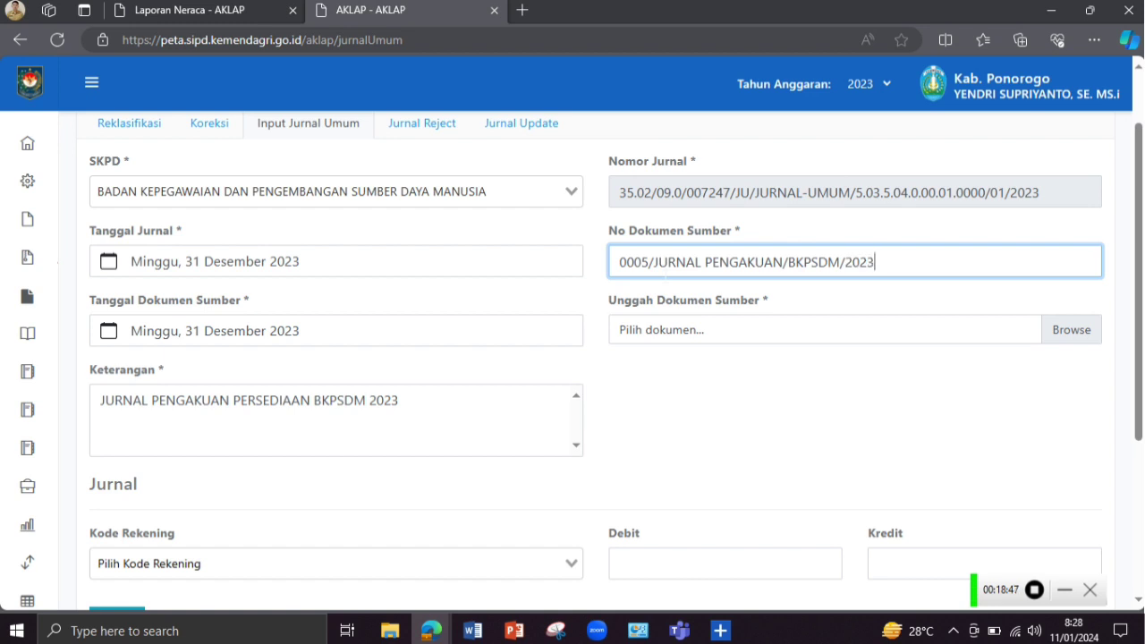
Attach BKPSDM - BA Stock Opname TA 2023-1.pdf from the Pictures folder as the source document
{"action": "left_click", "coordinate": [1068, 330]}
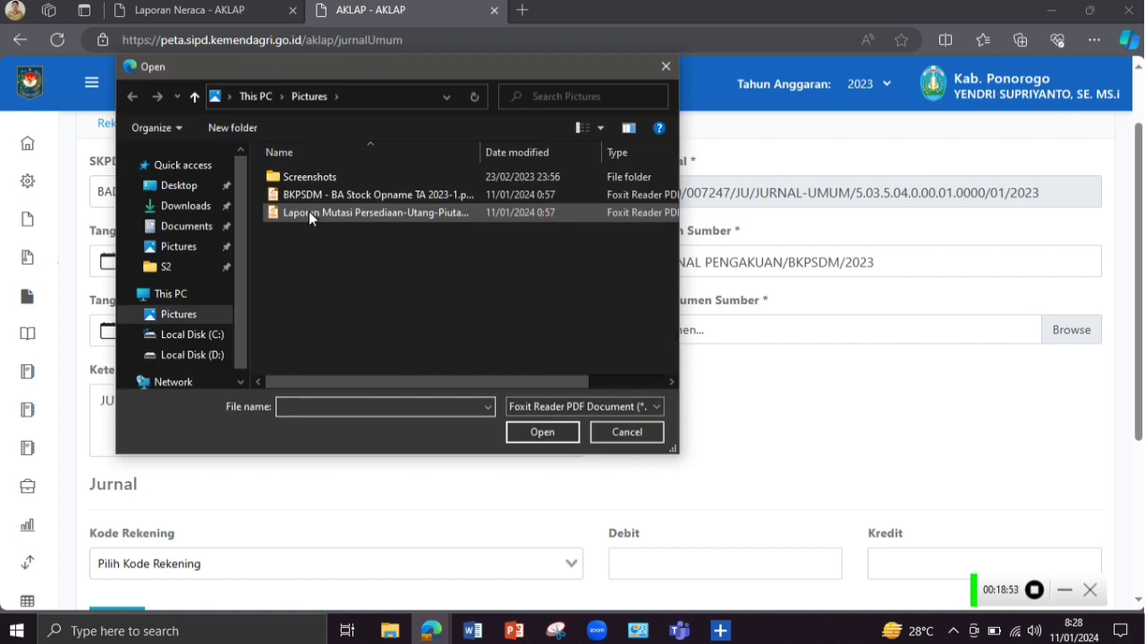
{"action": "left_click", "coordinate": [311, 187]}
{"action": "left_click", "coordinate": [542, 431]}
Check the inventory items in BA Stock Opname and copy the Alat Tulis Kantor code 1.1.12.01.03.0001 from the Neraca report
{"action": "scroll", "coordinate": [881, 336], "scroll_direction": "down", "scroll_amount": 2}
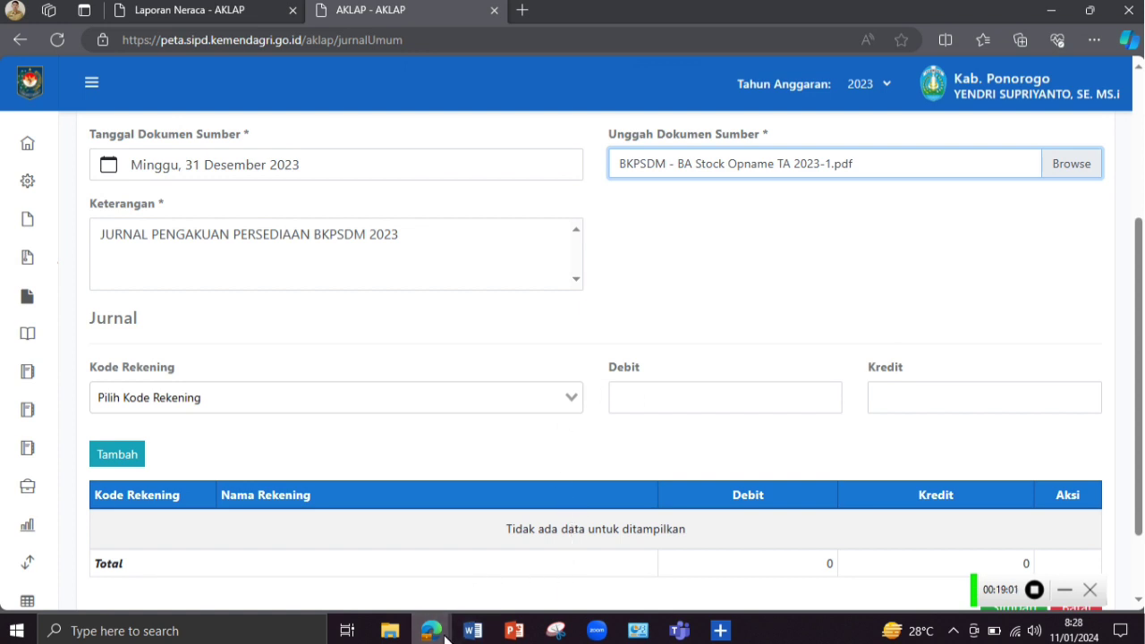
{"action": "mouse_move", "coordinate": [445, 637]}
{"action": "left_click", "coordinate": [515, 563]}
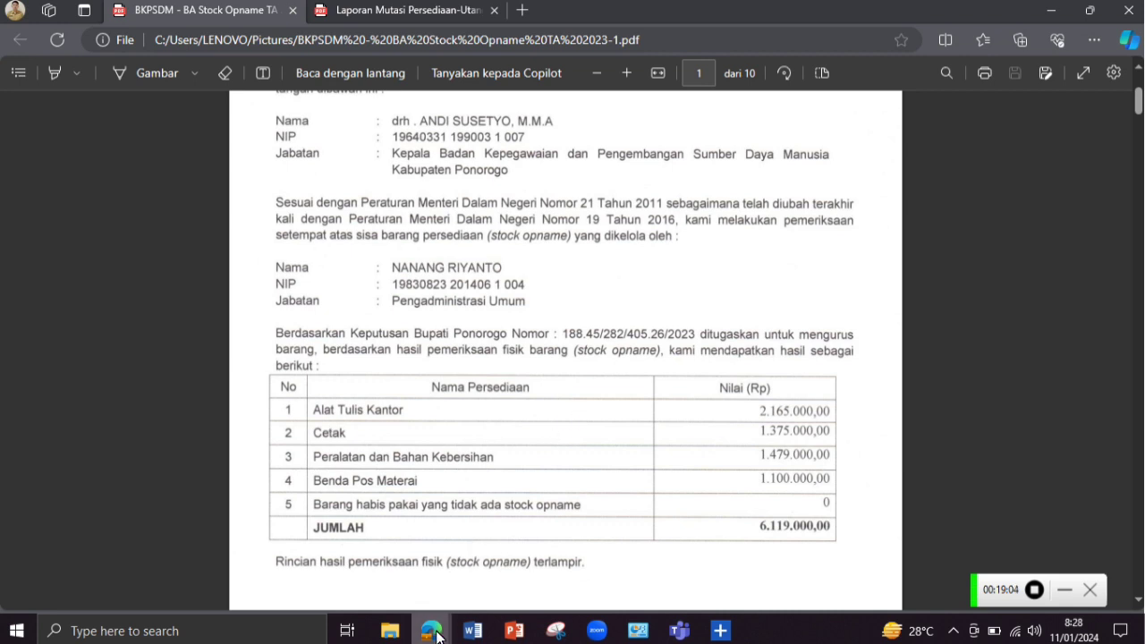
{"action": "mouse_move", "coordinate": [438, 633]}
{"action": "left_click", "coordinate": [380, 569]}
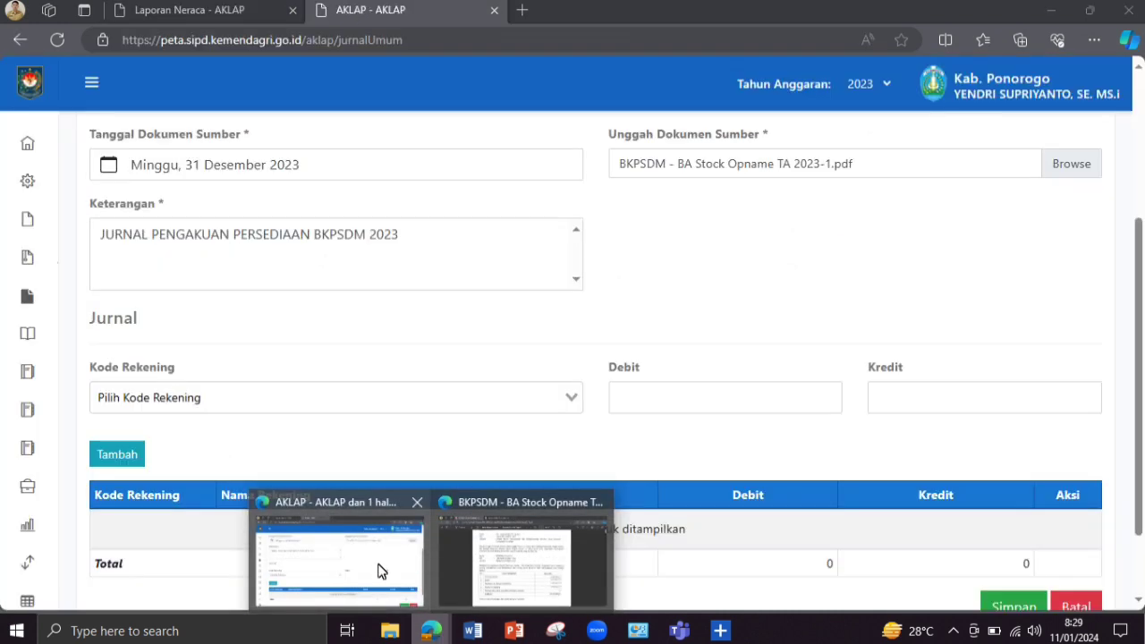
{"action": "left_click", "coordinate": [209, 13]}
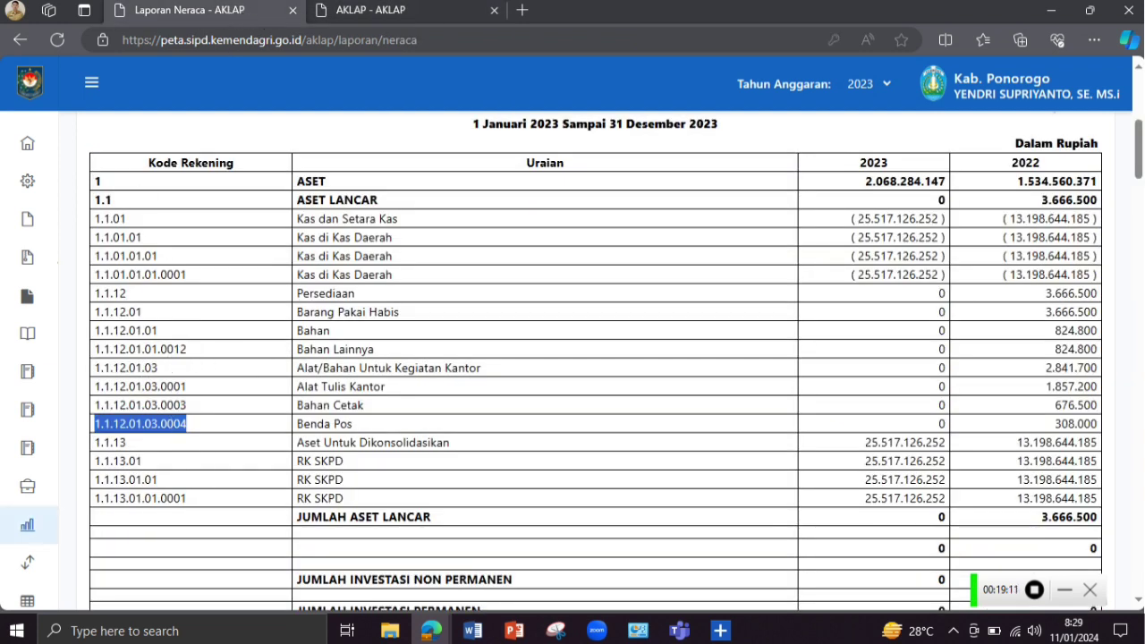
{"action": "left_click", "coordinate": [173, 402]}
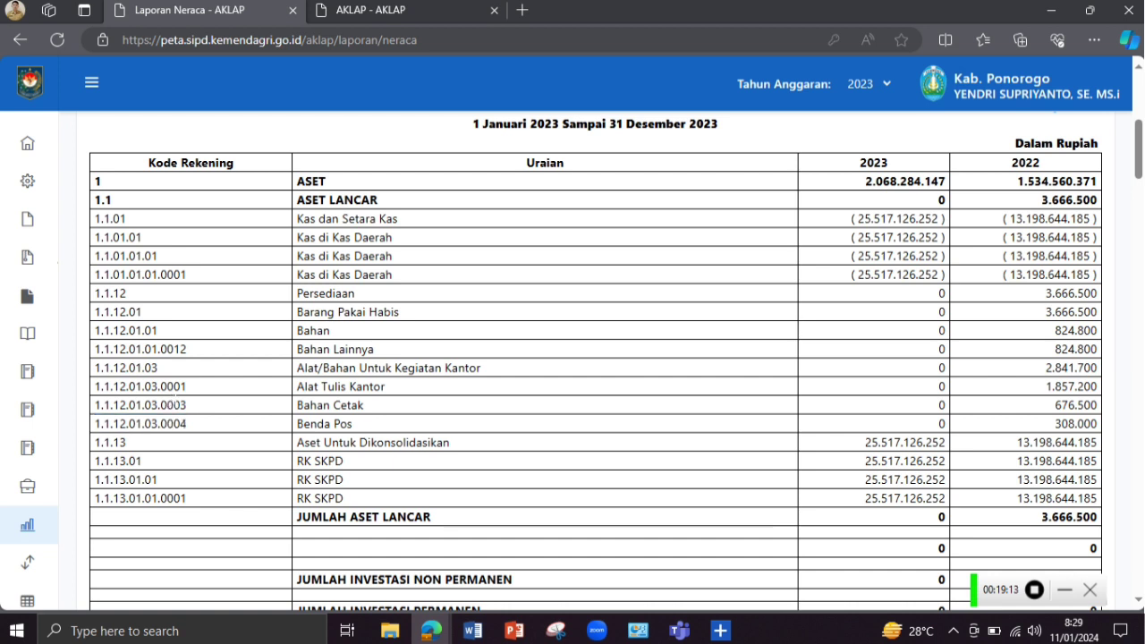
{"action": "double_click", "coordinate": [173, 392]}
{"action": "key", "text": "ctrl+c"}
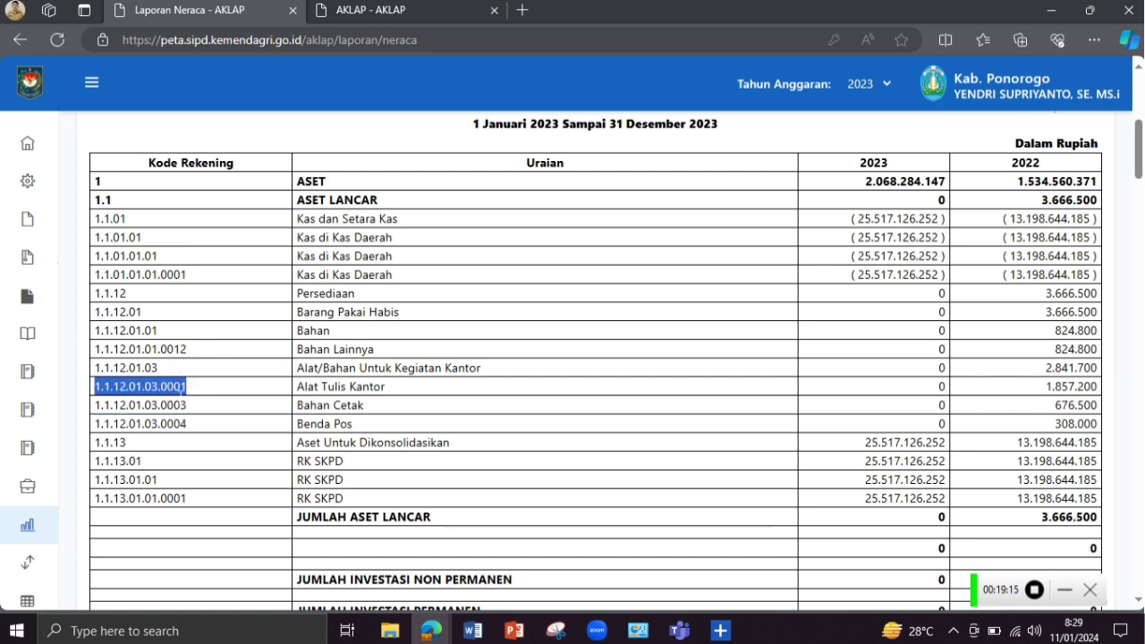
Select account 1.1.12.01.03.0001 Alat Tulis Kantor as the Kode Rekening in the general journal form, using the copied code
{"action": "left_click", "coordinate": [340, 14]}
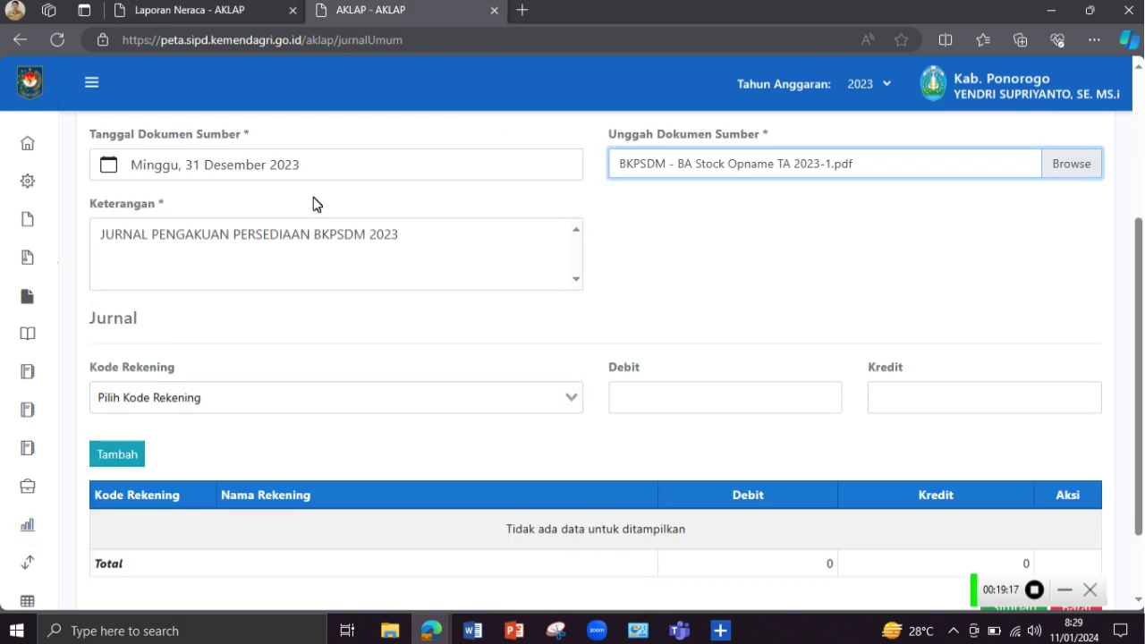
{"action": "left_click", "coordinate": [282, 393]}
{"action": "right_click", "coordinate": [276, 398]}
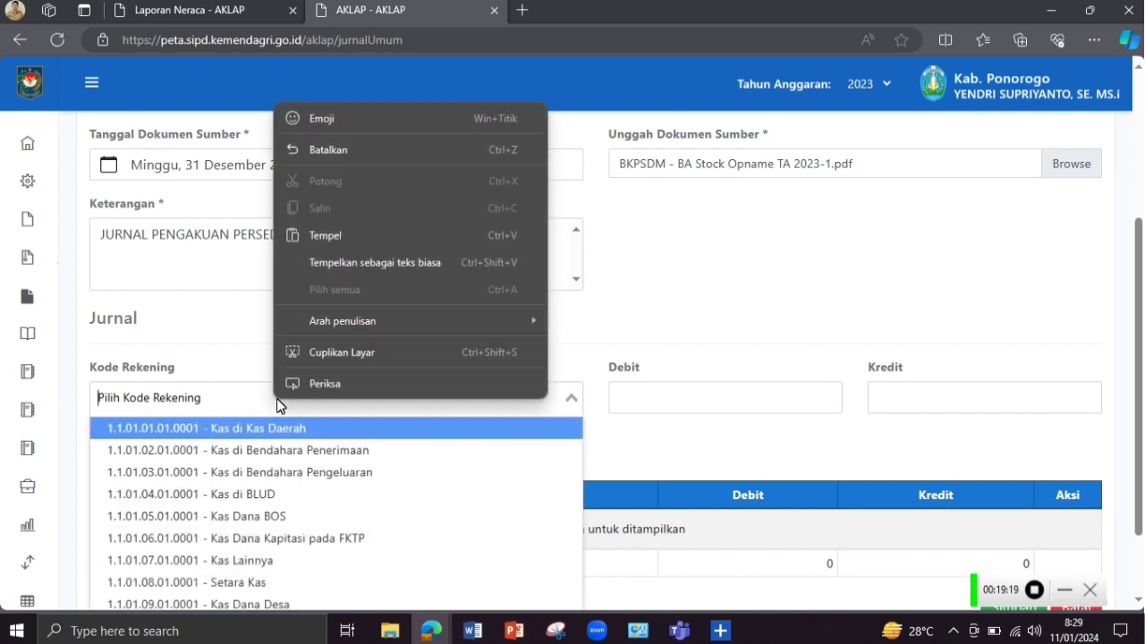
{"action": "left_click", "coordinate": [380, 234]}
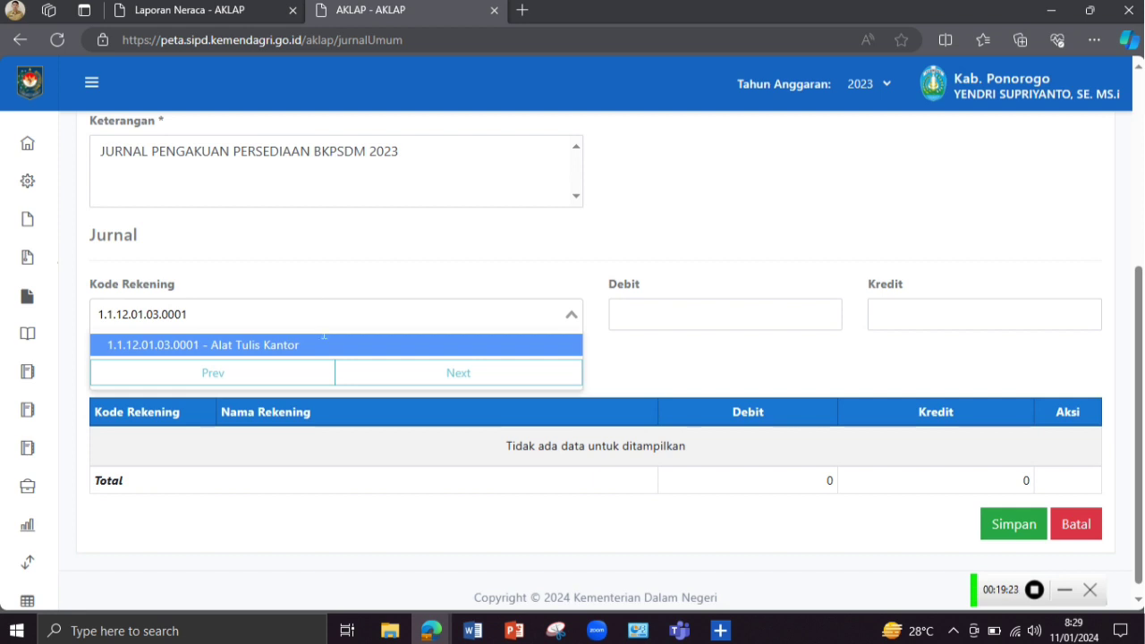
{"action": "left_click", "coordinate": [323, 344]}
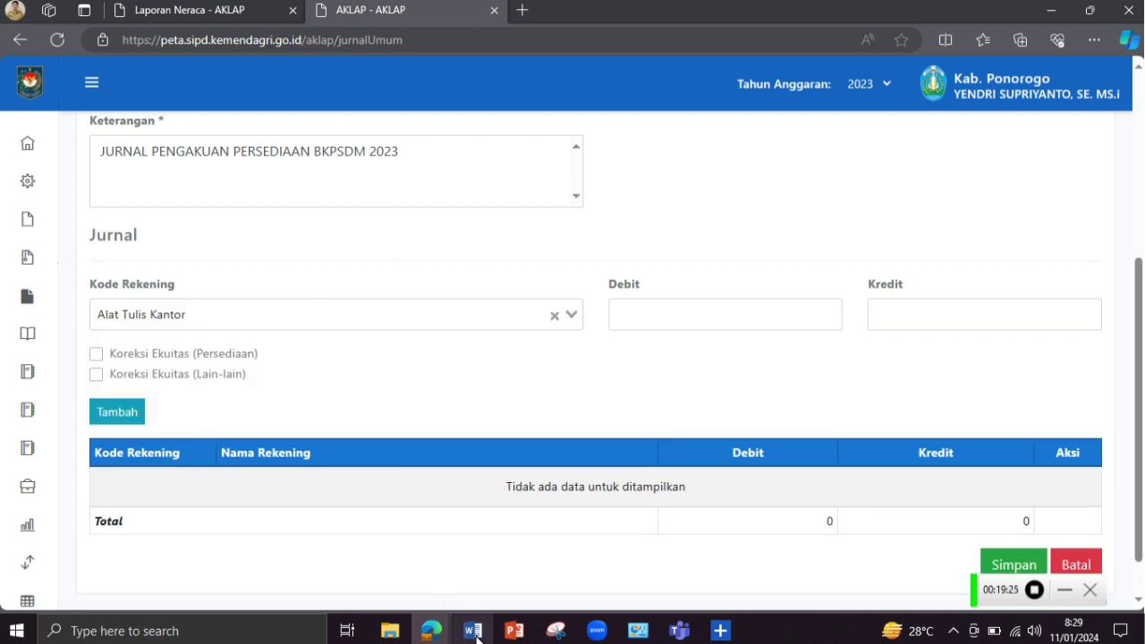
Check the PERSEDIAAN rule in RUMUS JURNAL and the BA Stock Opname amount, and add Alat Tulis Kantor with a Debit of 2.165.000
{"action": "mouse_move", "coordinate": [480, 630]}
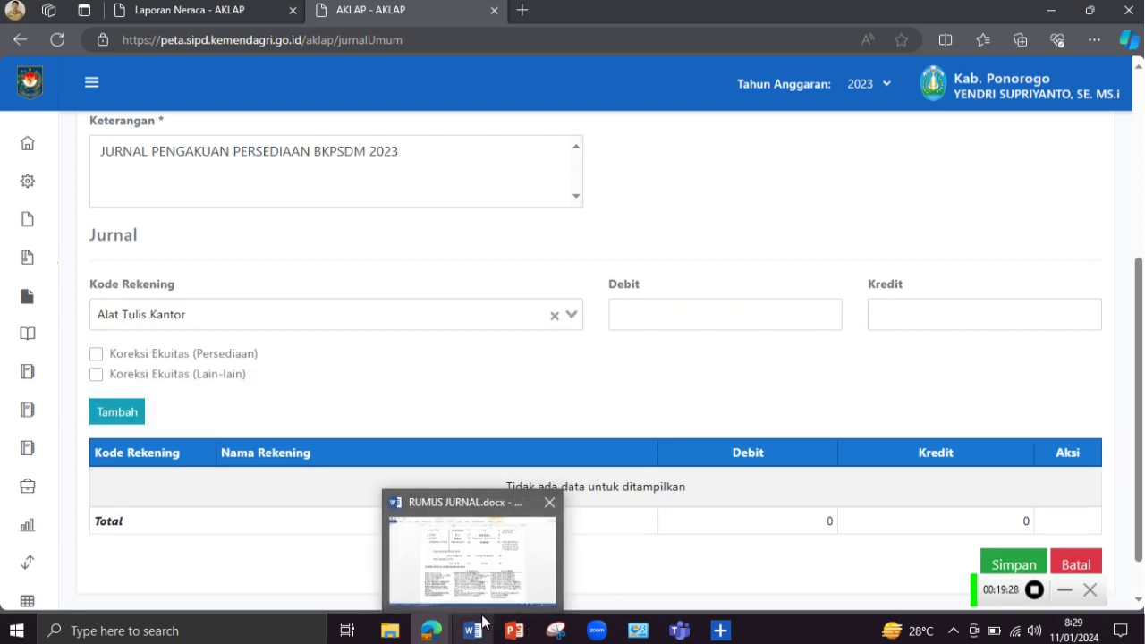
{"action": "left_click", "coordinate": [487, 579]}
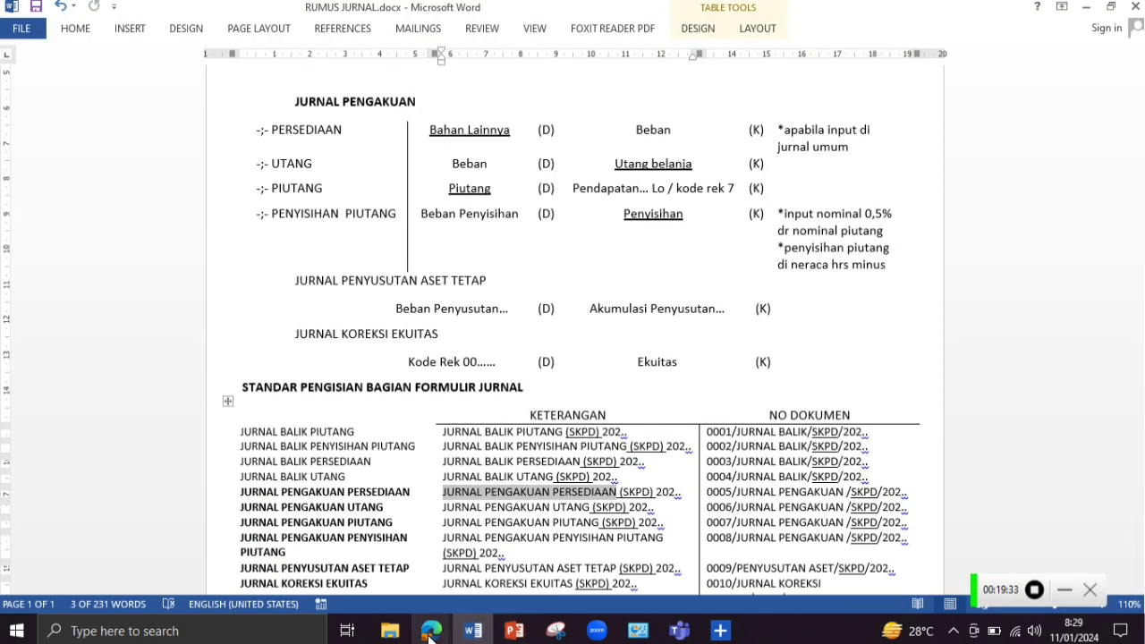
{"action": "mouse_move", "coordinate": [429, 633]}
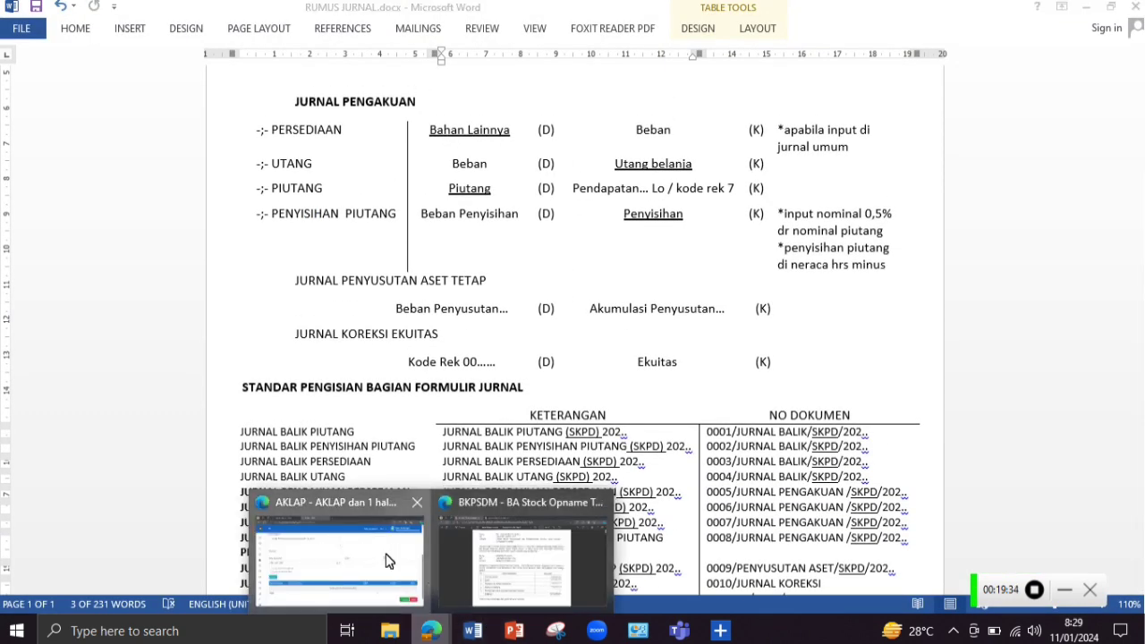
{"action": "left_click", "coordinate": [392, 563]}
{"action": "left_click", "coordinate": [524, 572]}
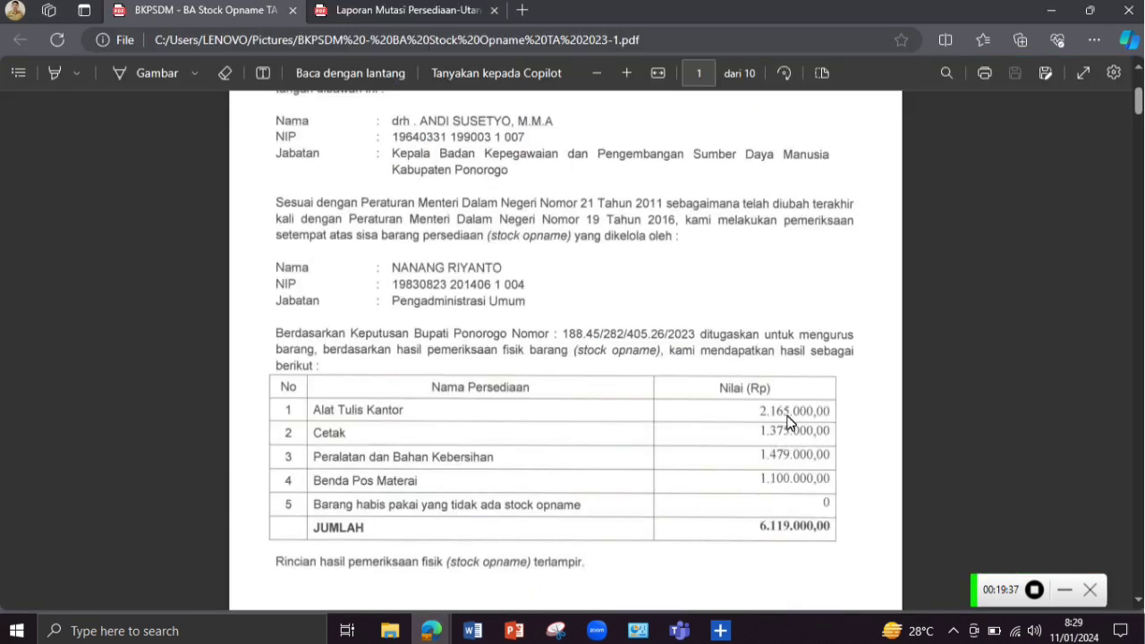
{"action": "mouse_move", "coordinate": [429, 633]}
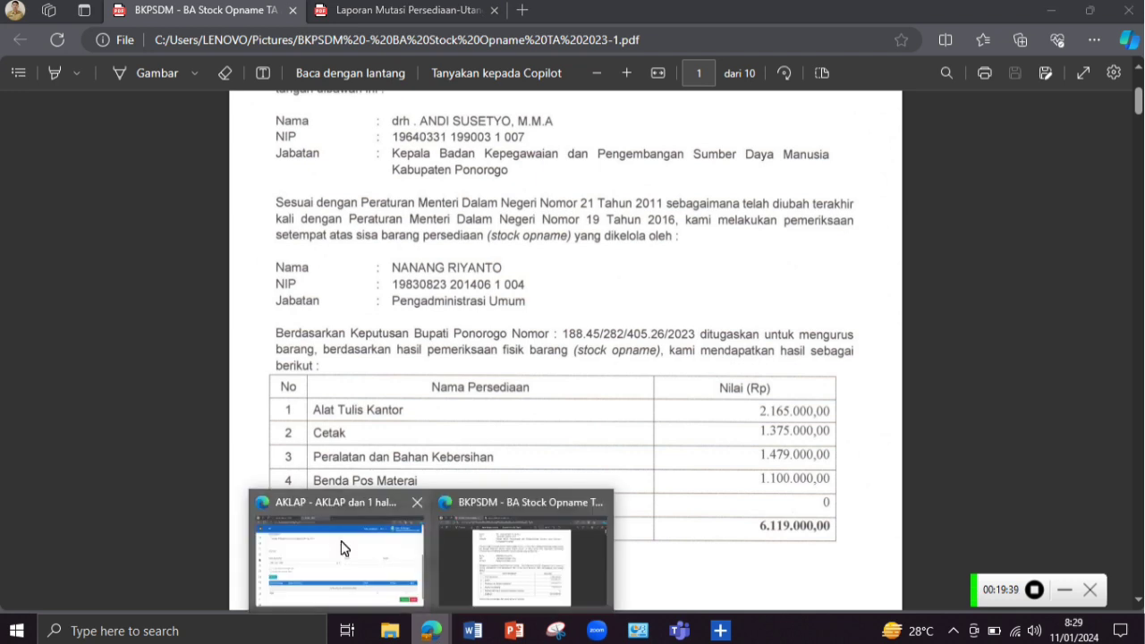
{"action": "left_click", "coordinate": [340, 543]}
{"action": "left_click", "coordinate": [711, 315]}
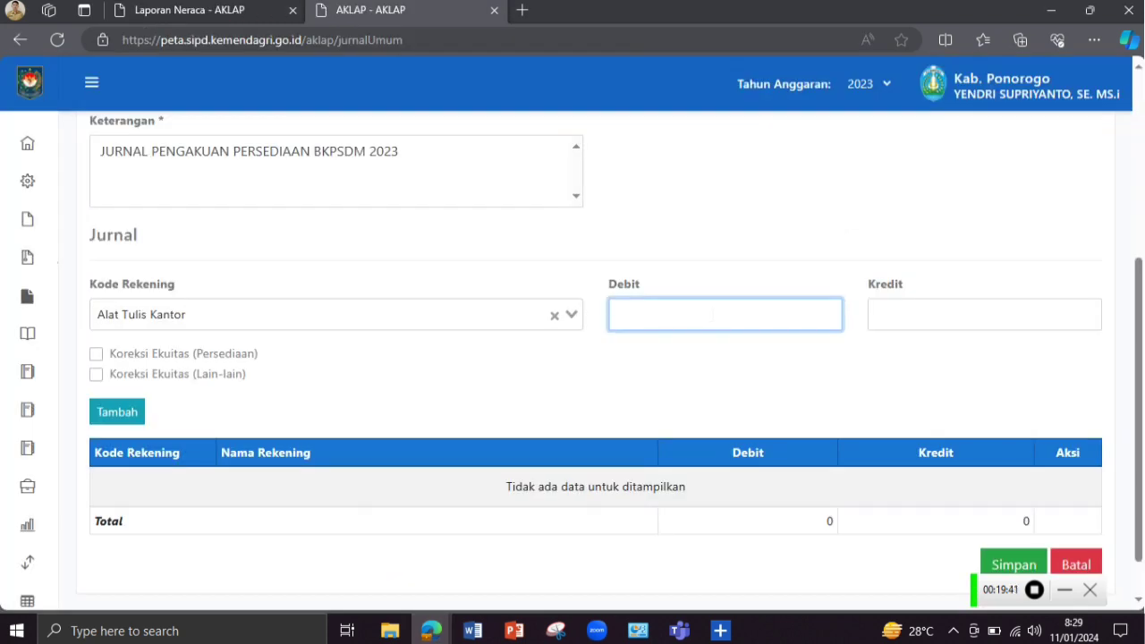
{"action": "type", "text": "2.165.00"}
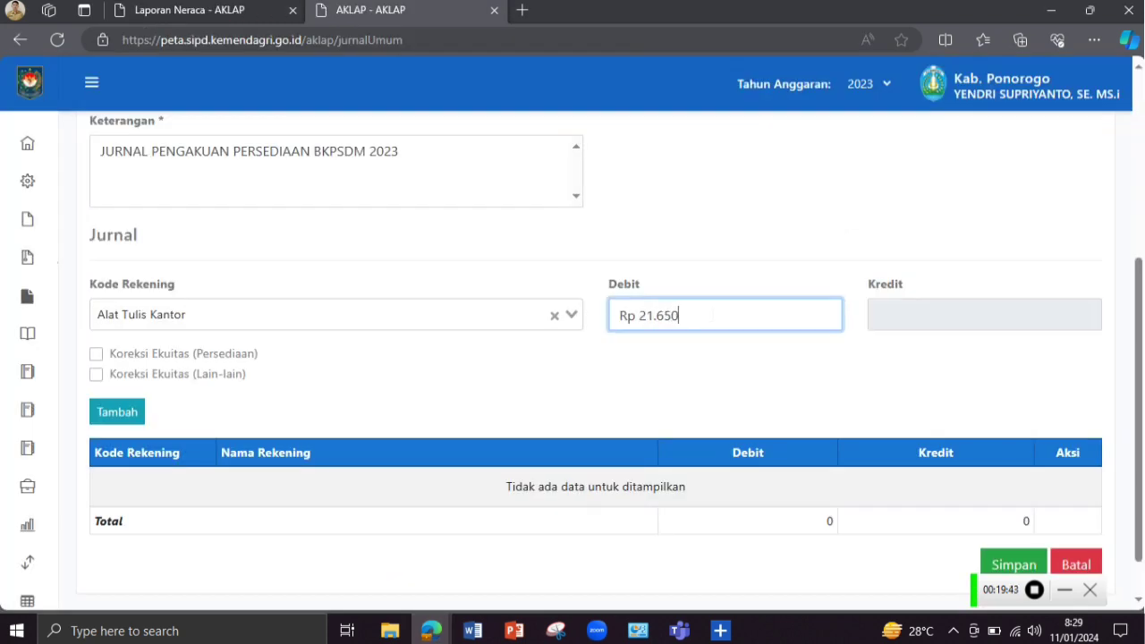
{"action": "type", "text": "0"}
{"action": "left_click", "coordinate": [139, 416]}
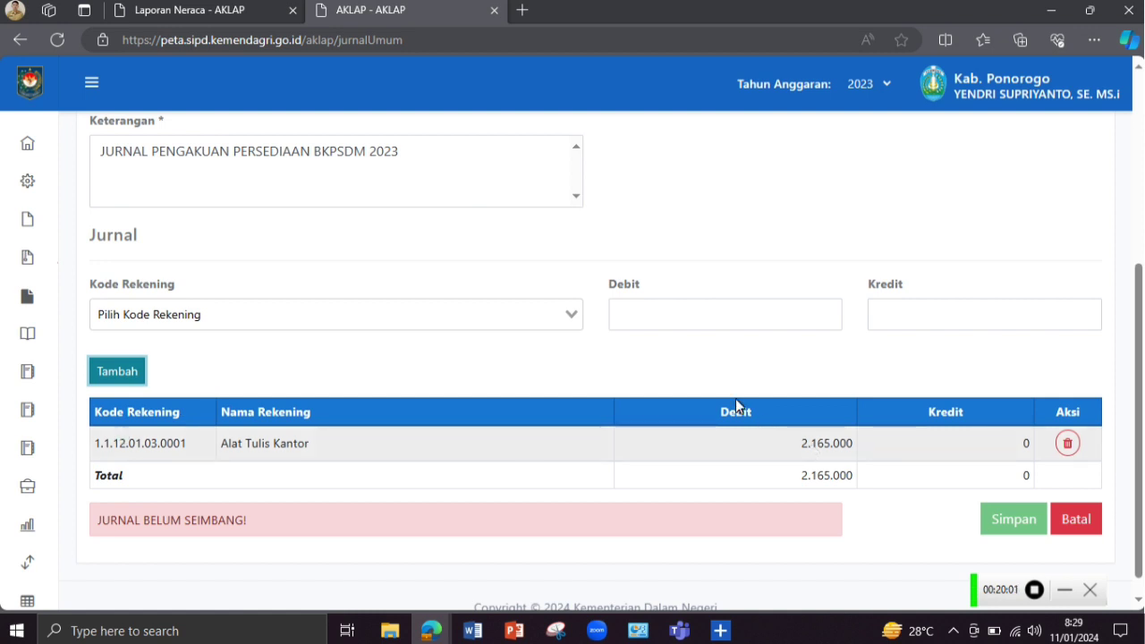
{"action": "mouse_move", "coordinate": [116, 467]}
{"action": "double_click", "coordinate": [163, 442]}
{"action": "key", "text": "ctrl+c"}
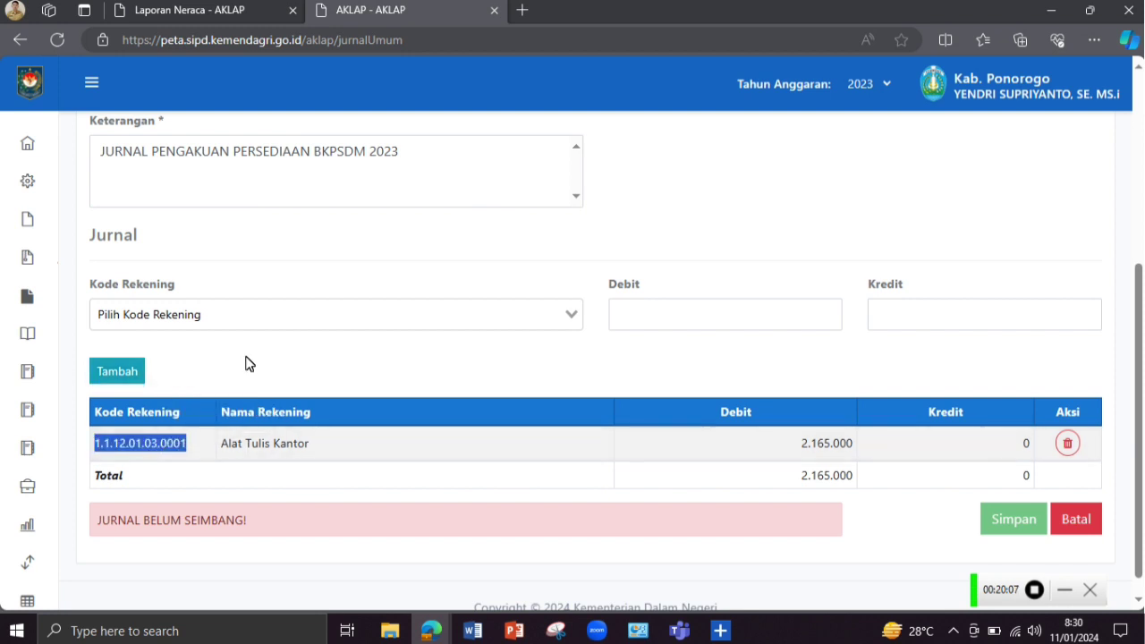
{"action": "left_click", "coordinate": [335, 313]}
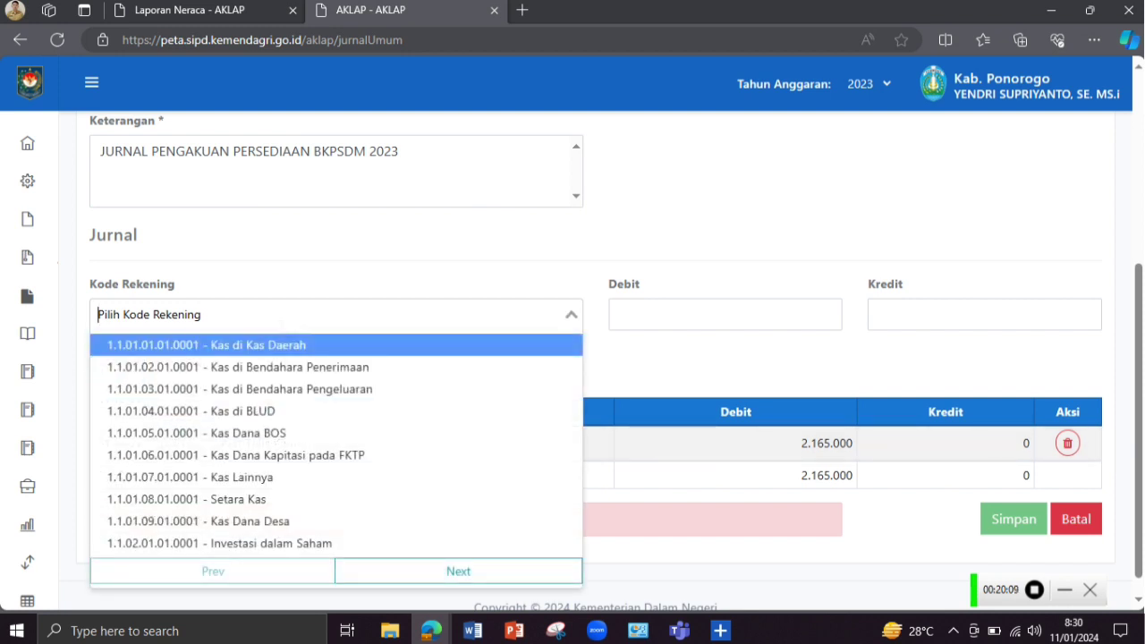
{"action": "key", "text": "ctrl+v"}
{"action": "left_click", "coordinate": [315, 320]}
{"action": "left_click", "coordinate": [315, 320]}
{"action": "left_click", "coordinate": [650, 365]}
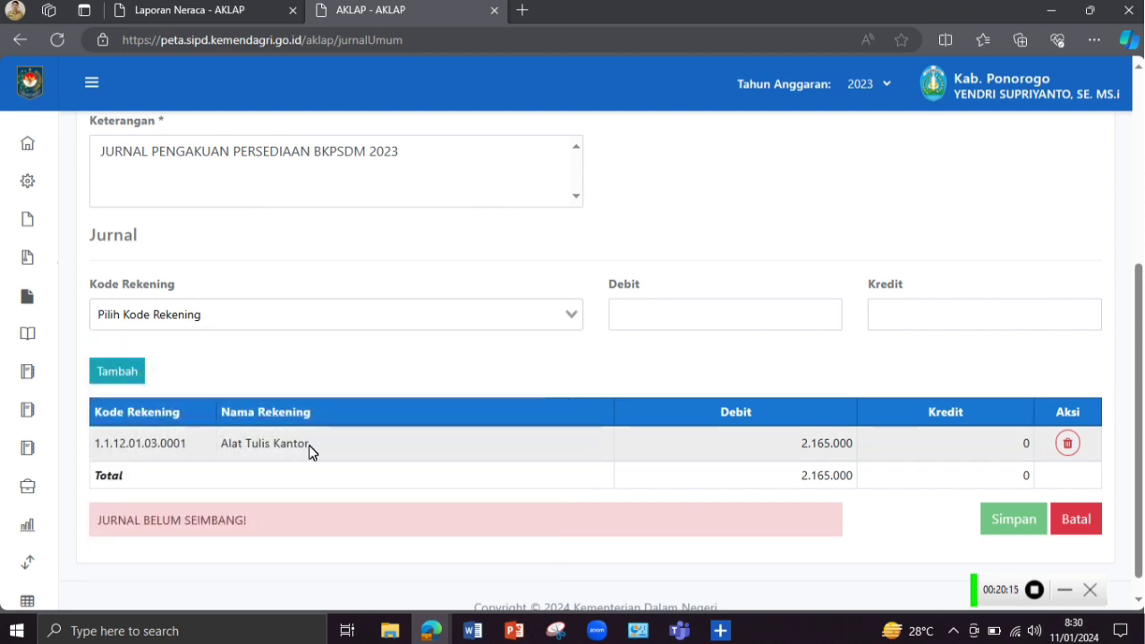
Copy the name Alat Tulis Kantor and use it to select account 8.1.02.01.01.0024 Beban Alat/Bahan untuk Kegiatan Kantor-Alat Tulis Kantor
{"action": "left_click_drag", "start_coordinate": [310, 450], "coordinate": [223, 450]}
{"action": "key", "text": "ctrl+c"}
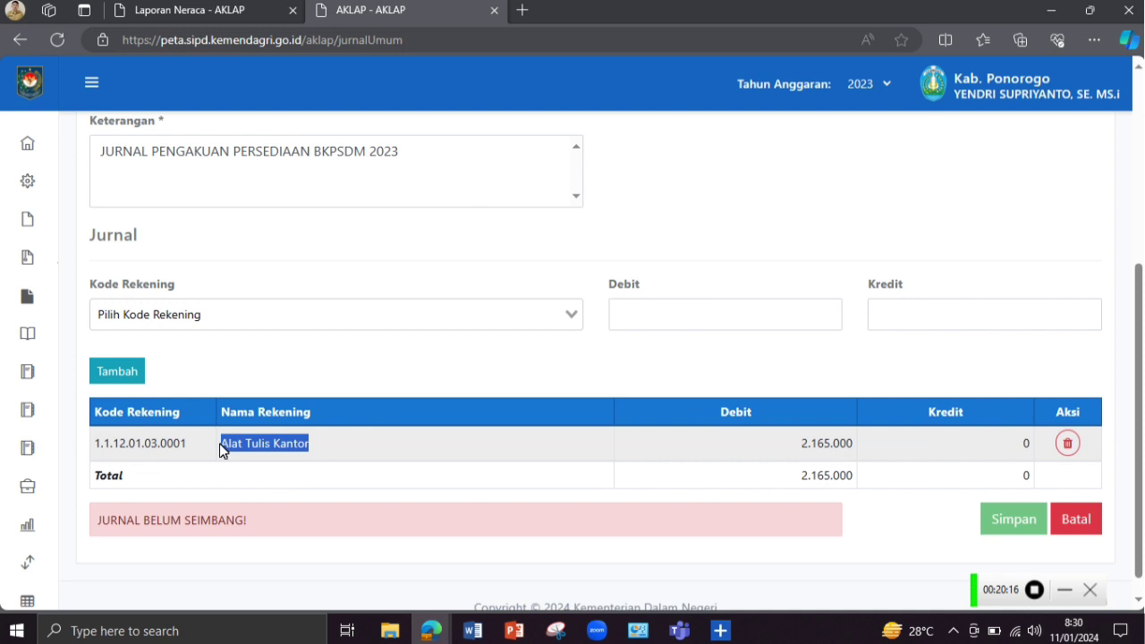
{"action": "right_click", "coordinate": [279, 438]}
{"action": "left_click", "coordinate": [366, 171]}
{"action": "left_click", "coordinate": [259, 313]}
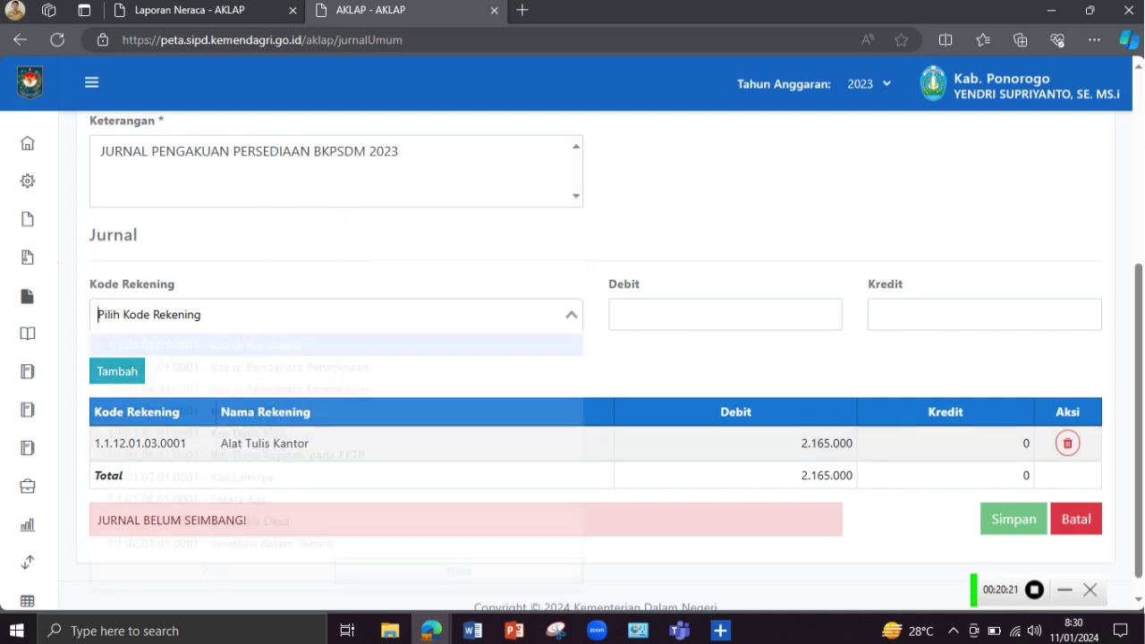
{"action": "right_click", "coordinate": [260, 313]}
{"action": "left_click", "coordinate": [349, 159]}
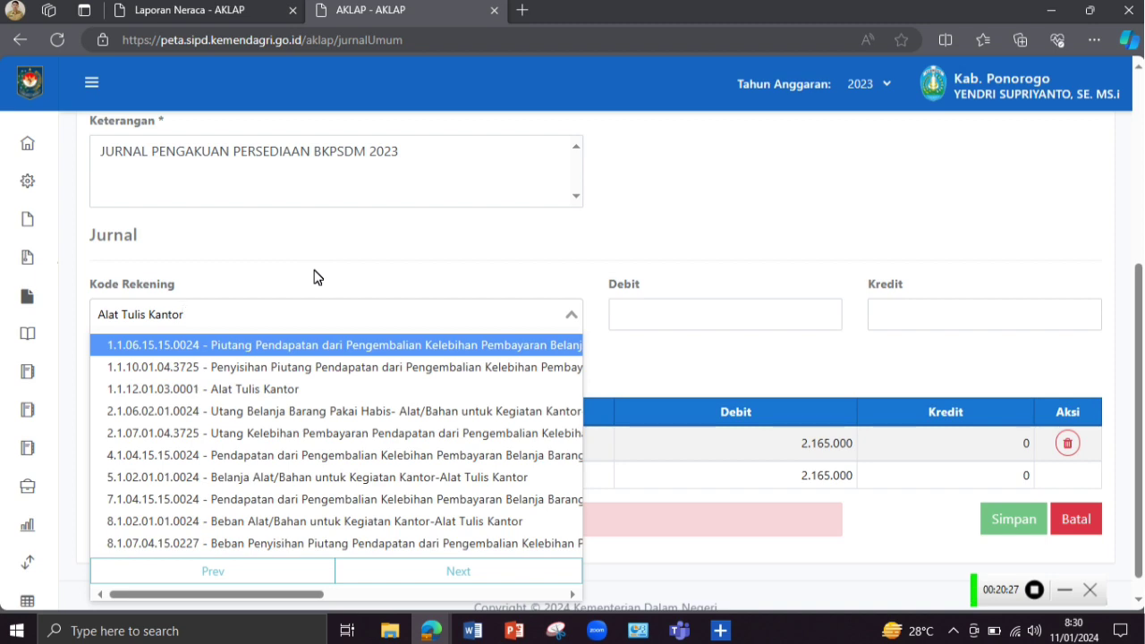
{"action": "left_click", "coordinate": [272, 522]}
Check the journal side for Beban in RUMUS JURNAL and add the Alat Tulis Kantor expense line with a copied Kredit of 2.165.000
{"action": "left_click", "coordinate": [472, 631]}
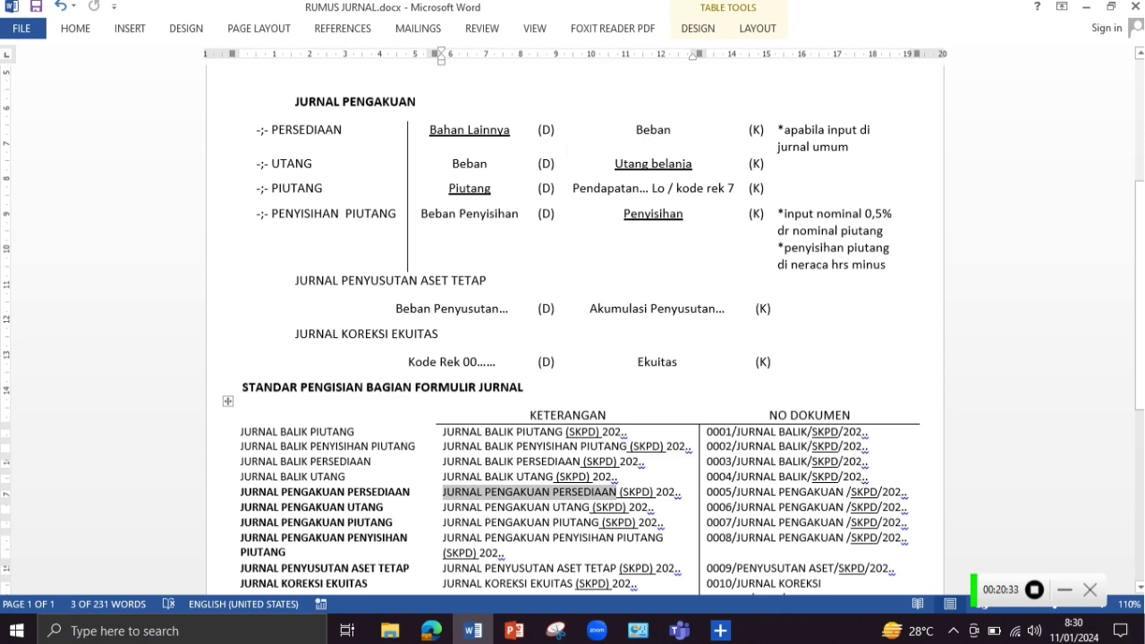
{"action": "left_click", "coordinate": [431, 631]}
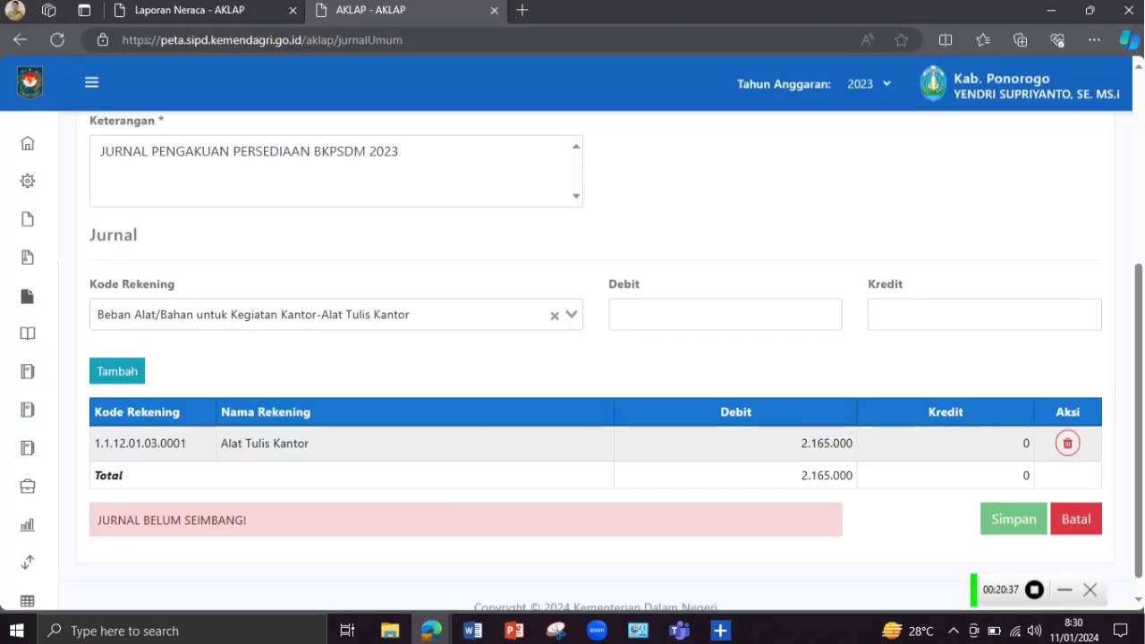
{"action": "double_click", "coordinate": [820, 443]}
{"action": "key", "text": "ctrl+c"}
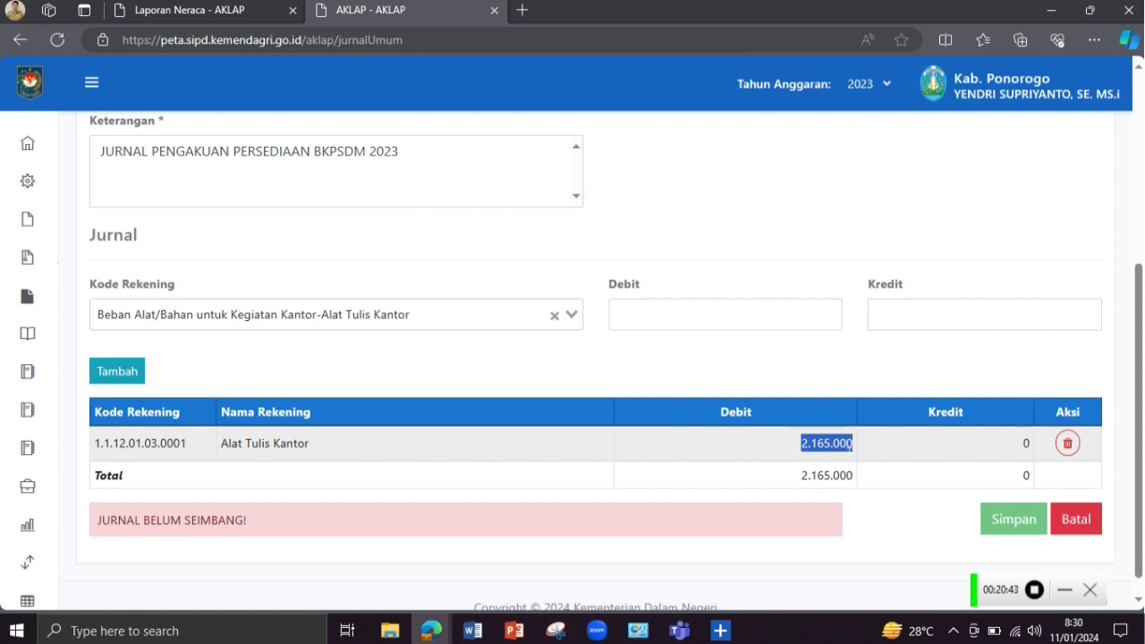
{"action": "left_click", "coordinate": [948, 319]}
{"action": "right_click", "coordinate": [935, 315]}
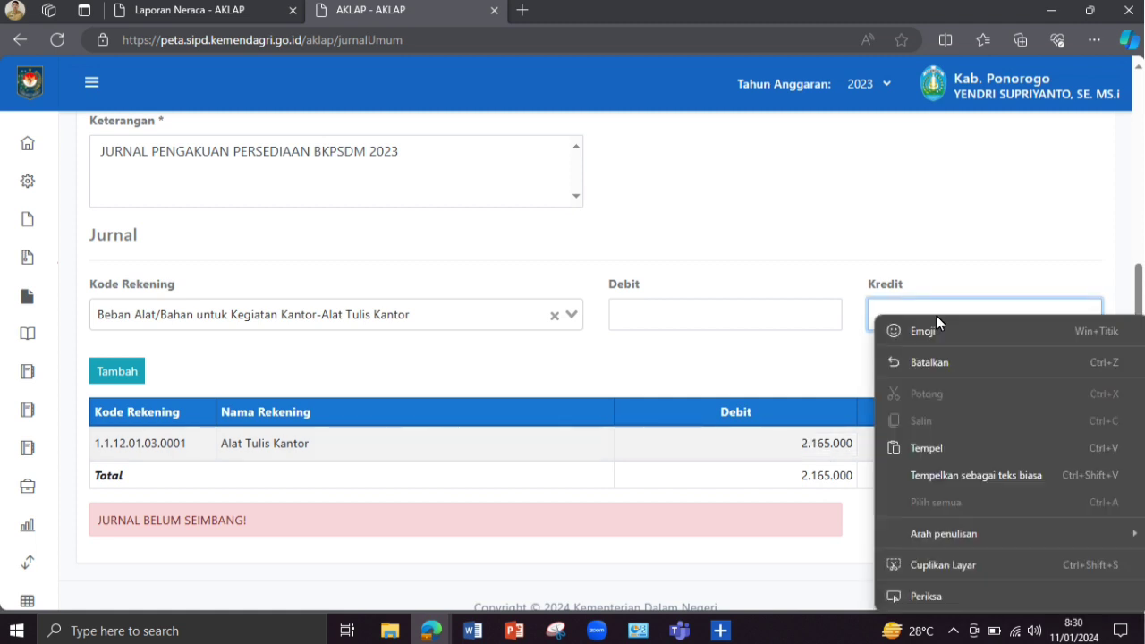
{"action": "left_click", "coordinate": [949, 448]}
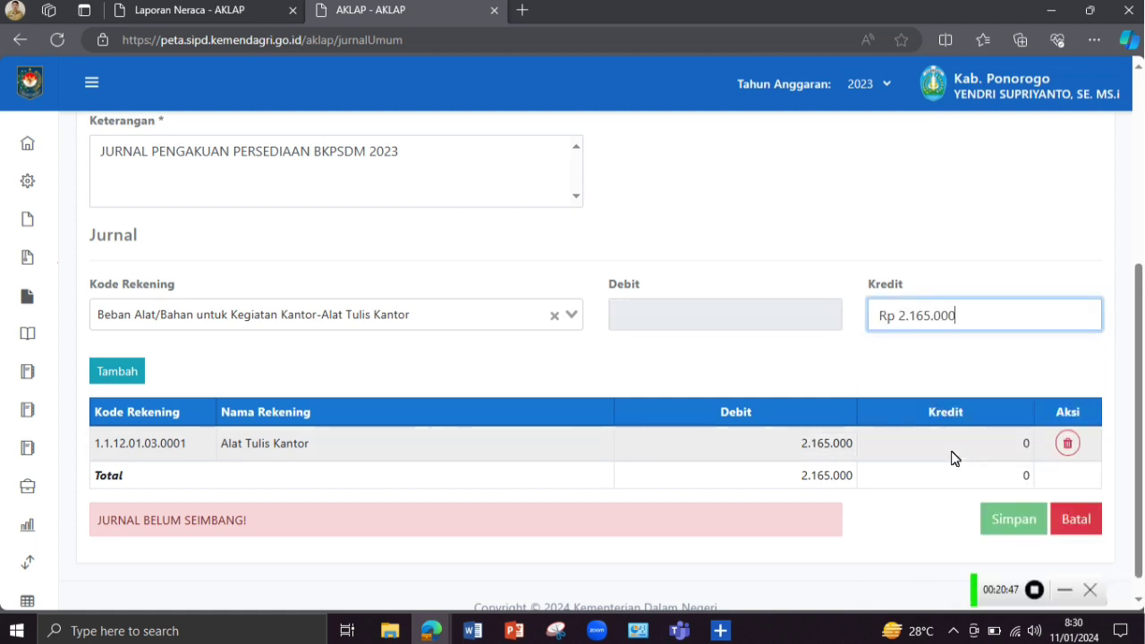
{"action": "left_click", "coordinate": [112, 374]}
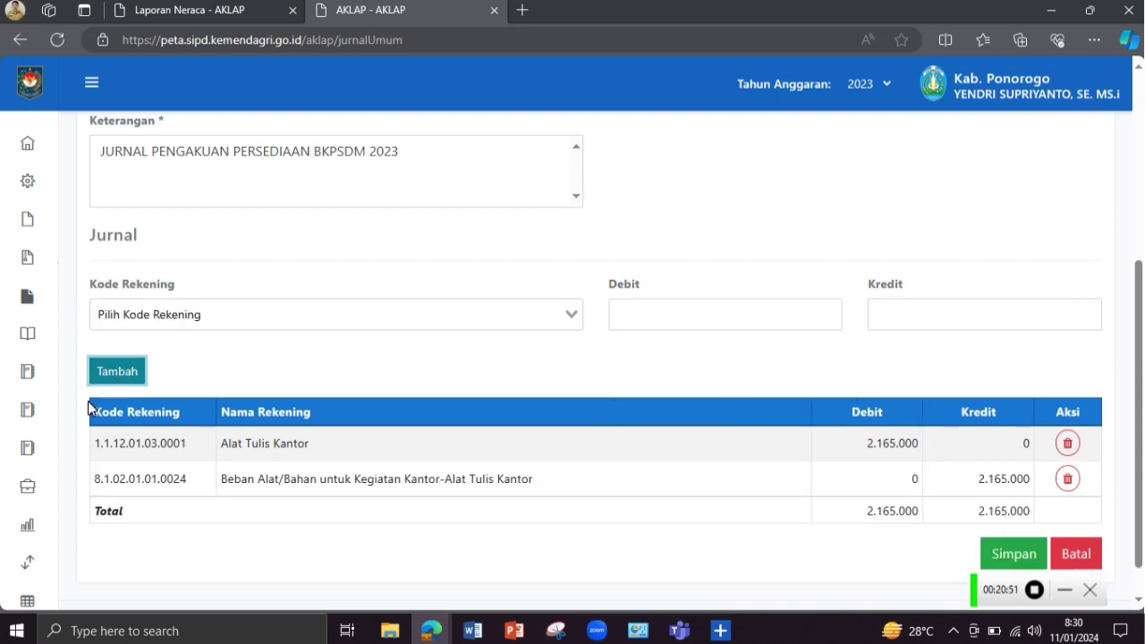
Check the next item in BA Stock Opname and select account 1.1.12.01.03.0003 Bahan Cetak as the Kode Rekening
{"action": "mouse_move", "coordinate": [431, 628]}
{"action": "left_click", "coordinate": [527, 556]}
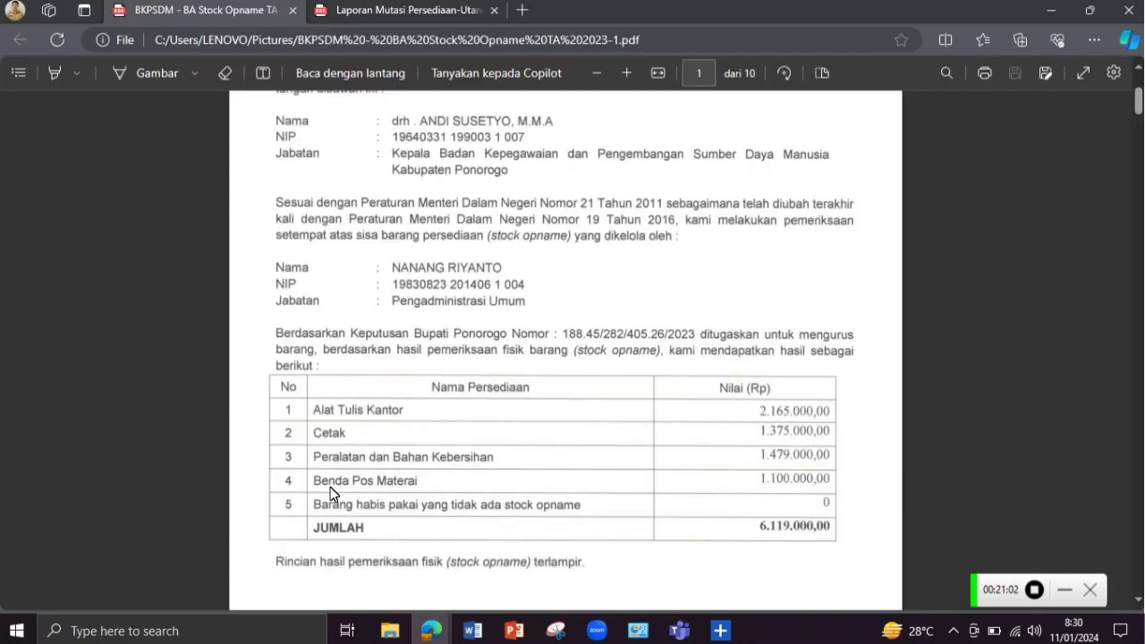
{"action": "key", "text": "alt+Tab"}
{"action": "key", "text": "ctrl+Tab"}
{"action": "key", "text": "ctrl+Tab"}
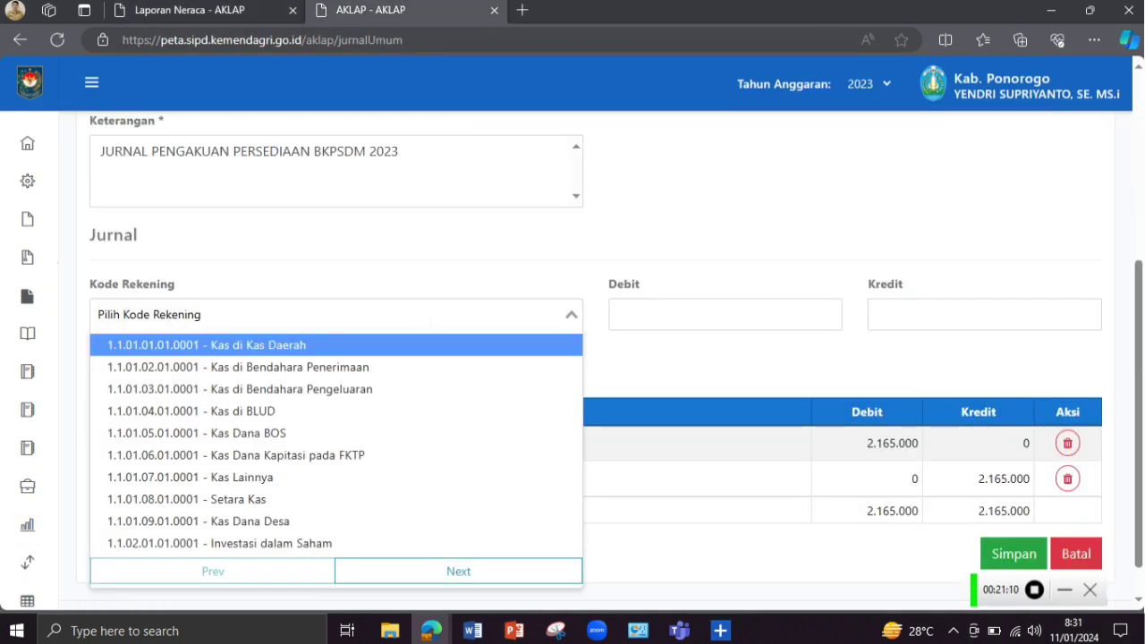
{"action": "type", "text": "1.1.12.01.03.0003"}
{"action": "left_click", "coordinate": [391, 347]}
Look up the Cetak amount in BA Stock Opname and add the Bahan Cetak line with a Debit of 1.375.000
{"action": "key", "text": "alt+Tab"}
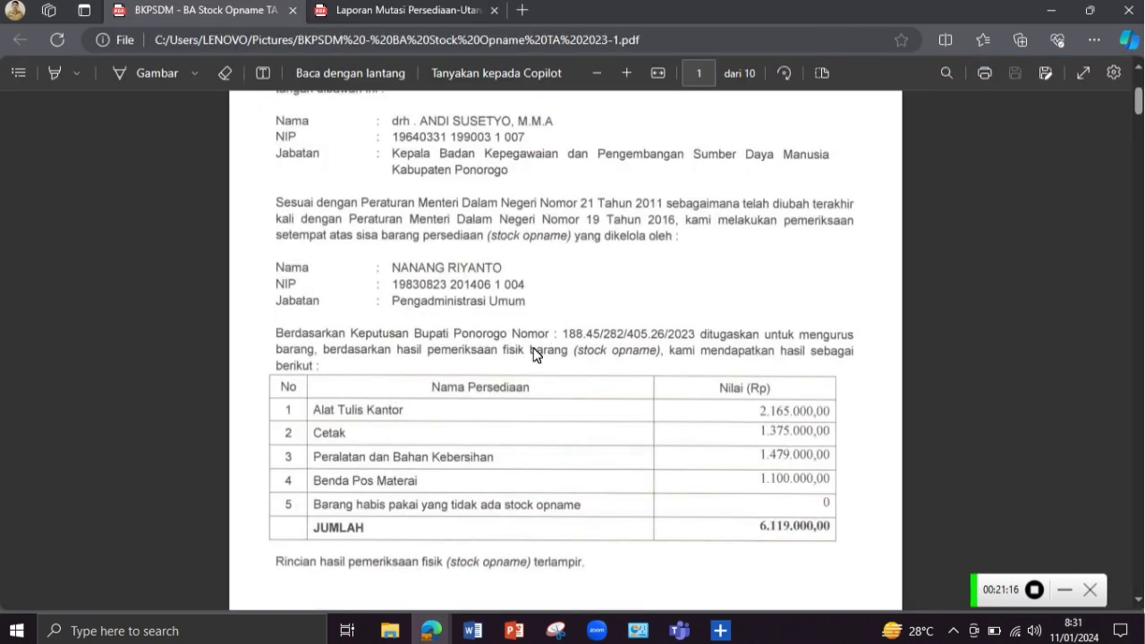
{"action": "key", "text": "alt+Tab"}
{"action": "left_click", "coordinate": [703, 318]}
{"action": "type", "text": "1.375.000"}
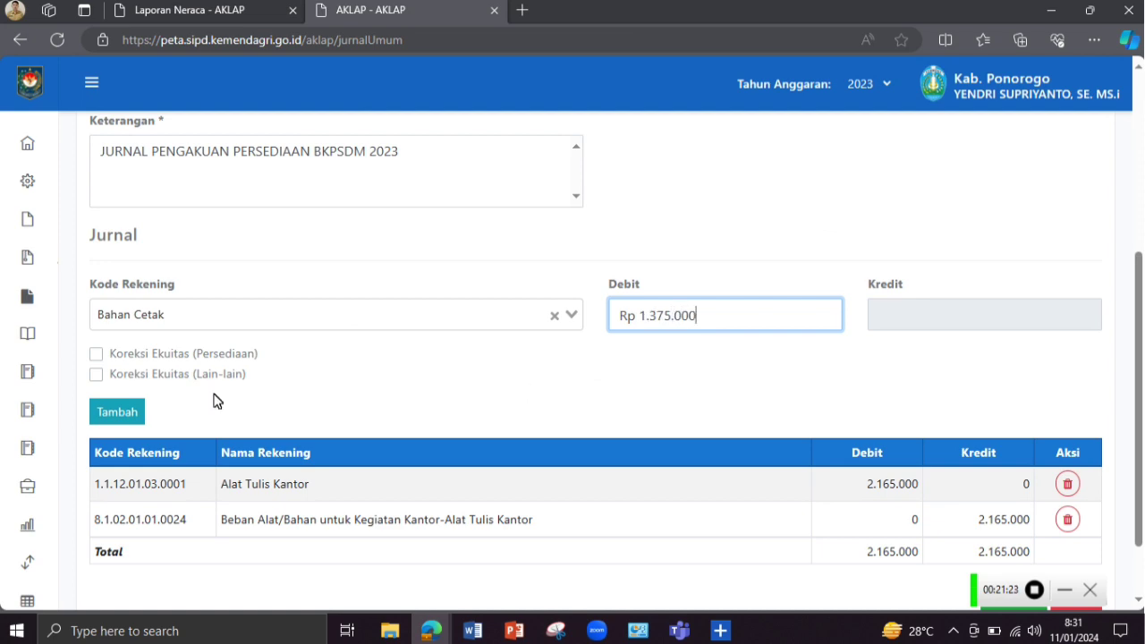
{"action": "left_click", "coordinate": [134, 410]}
Add account 8.1.02.01.01.0026 Beban Alat/Bahan untuk Kegiatan Kantor- Bahan Cetak with a Kredit of 1.375.000 copied from the Bahan Cetak line
{"action": "double_click", "coordinate": [894, 516]}
{"action": "key", "text": "ctrl+c"}
{"action": "left_click", "coordinate": [939, 315]}
{"action": "key", "text": "ctrl+v"}
{"action": "double_click", "coordinate": [293, 515]}
{"action": "key", "text": "ctrl+c"}
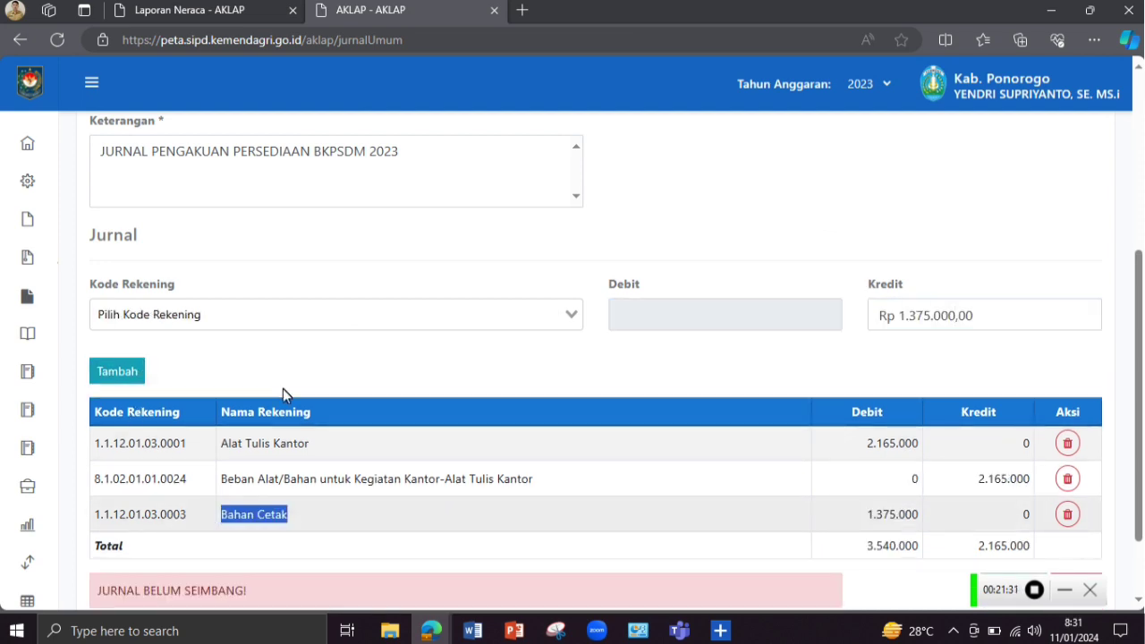
{"action": "left_click", "coordinate": [283, 314]}
{"action": "key", "text": "ctrl+v"}
{"action": "left_click", "coordinate": [152, 518]}
{"action": "left_click", "coordinate": [143, 370]}
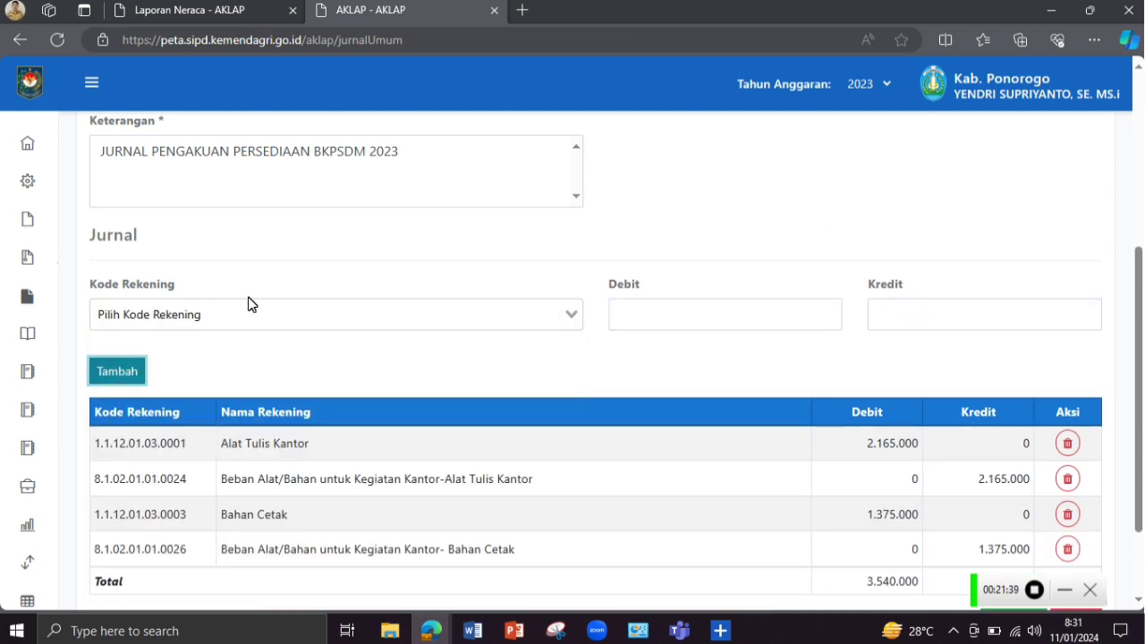
Copy code 1.1.12.01.01.0012 from the Neraca report and select Bahan Lainnya as the Kode Rekening
{"action": "left_click", "coordinate": [248, 311]}
{"action": "left_click", "coordinate": [192, 10]}
{"action": "double_click", "coordinate": [141, 349]}
{"action": "key", "text": "ctrl+c"}
{"action": "left_click", "coordinate": [376, 9]}
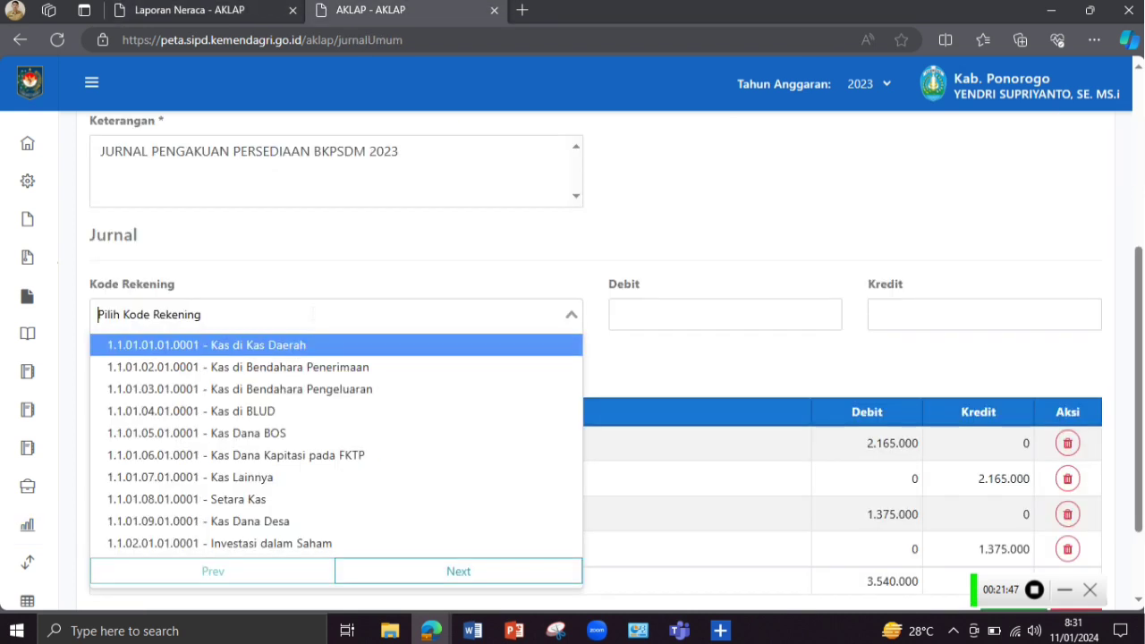
{"action": "key", "text": "ctrl+v"}
{"action": "left_click", "coordinate": [295, 342]}
Look up the Peralatan dan Bahan Kebersihan amount in BA Stock Opname and add the Bahan Lainnya line with a Debit of 1.479.000
{"action": "key", "text": "alt+Tab"}
{"action": "key", "text": "alt+Tab"}
{"action": "left_click", "coordinate": [724, 314]}
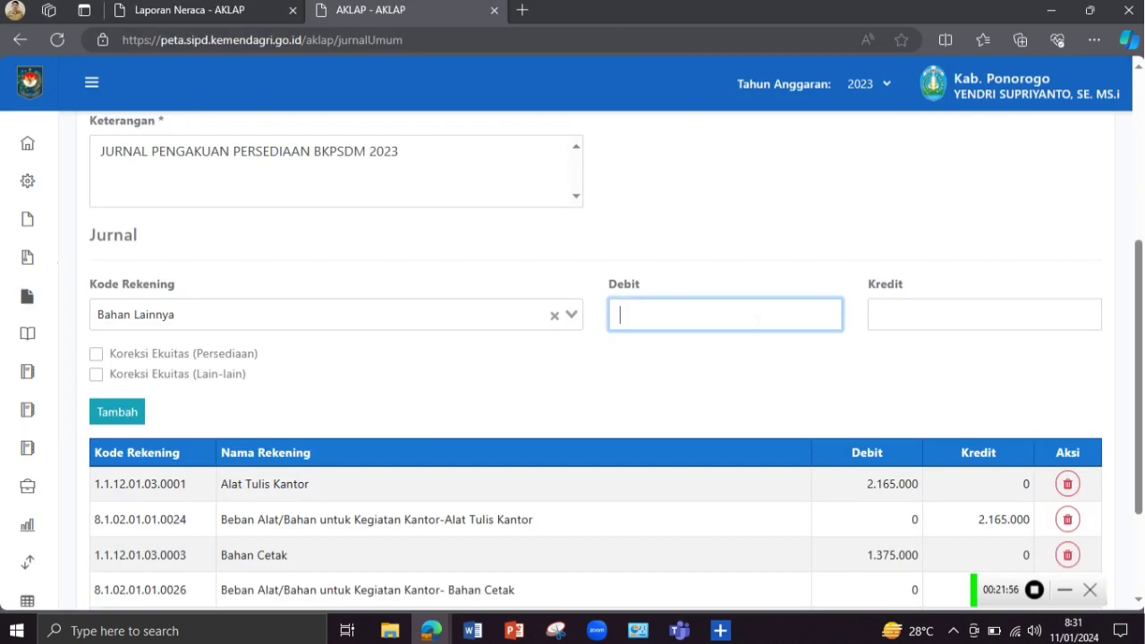
{"action": "type", "text": "1479000"}
{"action": "left_click", "coordinate": [126, 412]}
Copy the name Bahan Lainnya and use it to select account 8.1.02.01.01.0012 Beban Bahan-Bahan Lainnya
{"action": "scroll", "coordinate": [542, 370], "scroll_direction": "down", "scroll_amount": 1}
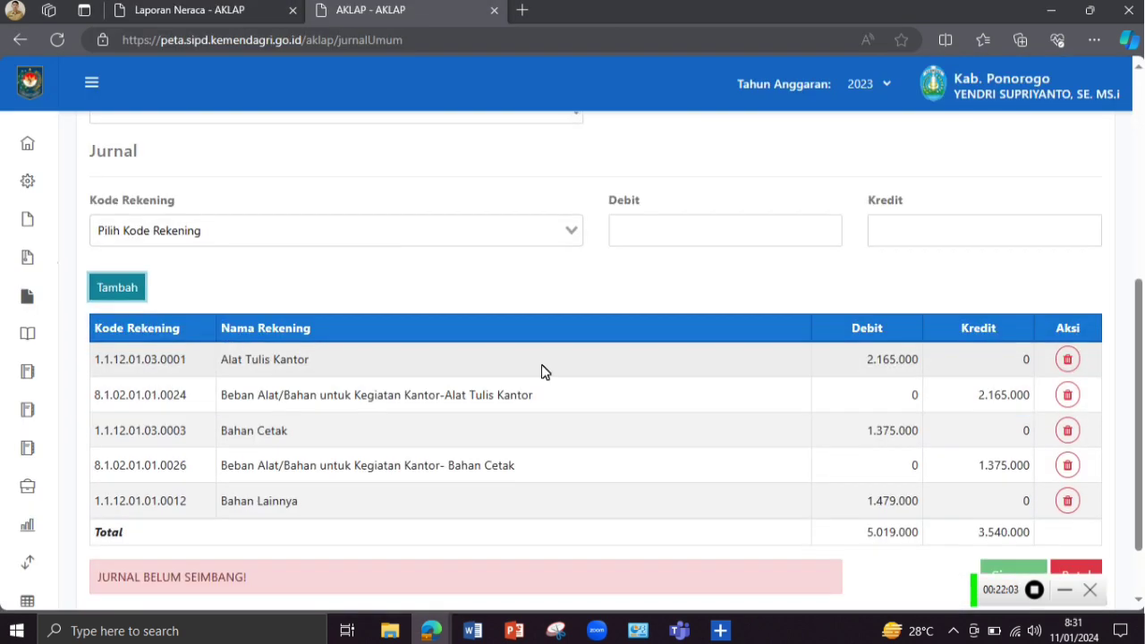
{"action": "left_click_drag", "start_coordinate": [300, 501], "coordinate": [223, 506]}
{"action": "key", "text": "ctrl+c"}
{"action": "left_click", "coordinate": [269, 230]}
{"action": "key", "text": "ctrl+v"}
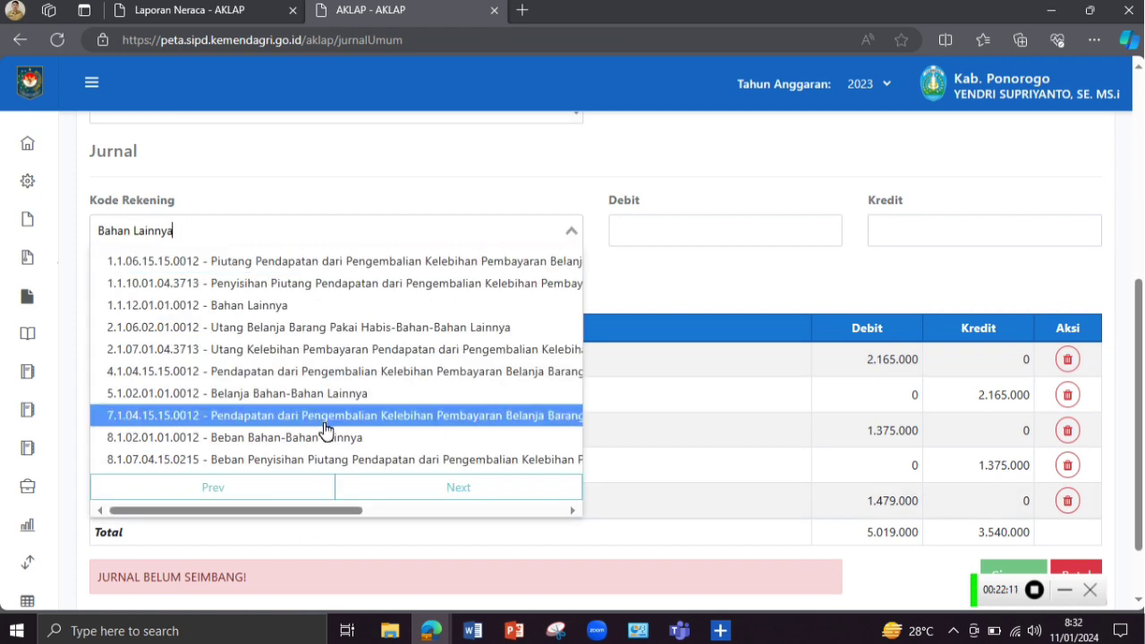
{"action": "left_click", "coordinate": [324, 432]}
Add the Beban Bahan-Bahan Lainnya line with a Kredit of 1.479.000 copied from the Bahan Lainnya line
{"action": "double_click", "coordinate": [892, 501]}
{"action": "key", "text": "ctrl+c"}
{"action": "left_click", "coordinate": [958, 229]}
{"action": "key", "text": "ctrl+v"}
{"action": "left_click", "coordinate": [132, 289]}
Select Benda Pos by its code 1.1.12.01.03.0004 as the Kode Rekening and add the line with a Debit of 1.100.000
{"action": "key", "text": "alt+Tab"}
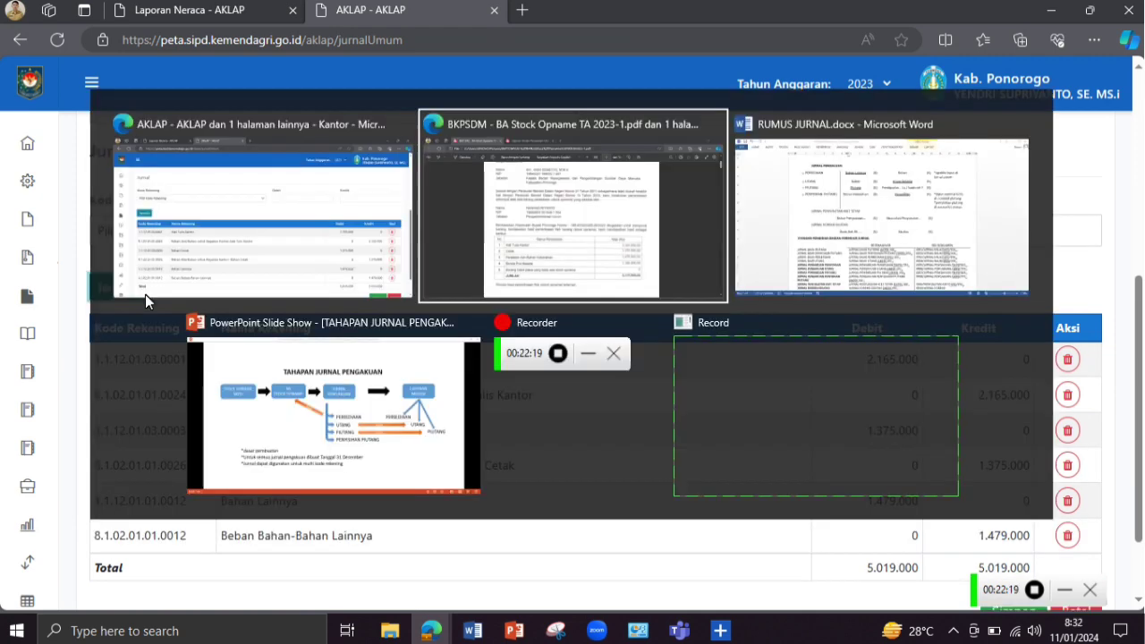
{"action": "key", "text": "alt+Tab"}
{"action": "left_click", "coordinate": [335, 230]}
{"action": "key", "text": "ctrl+v"}
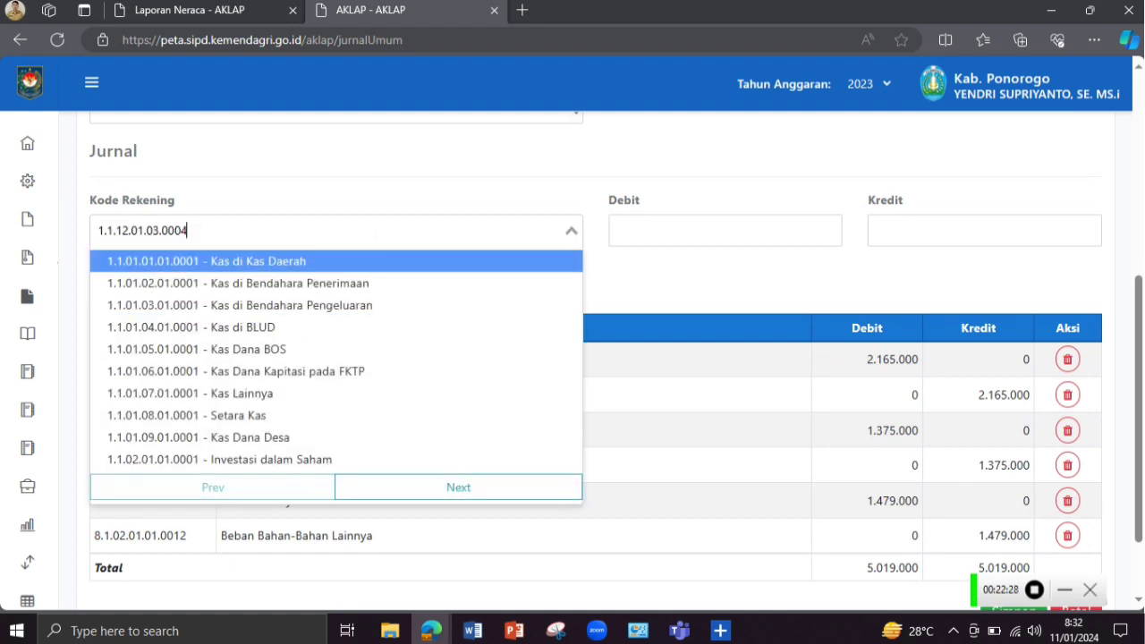
{"action": "left_click", "coordinate": [179, 258]}
{"action": "left_click", "coordinate": [724, 257]}
{"action": "type", "text": "1100000"}
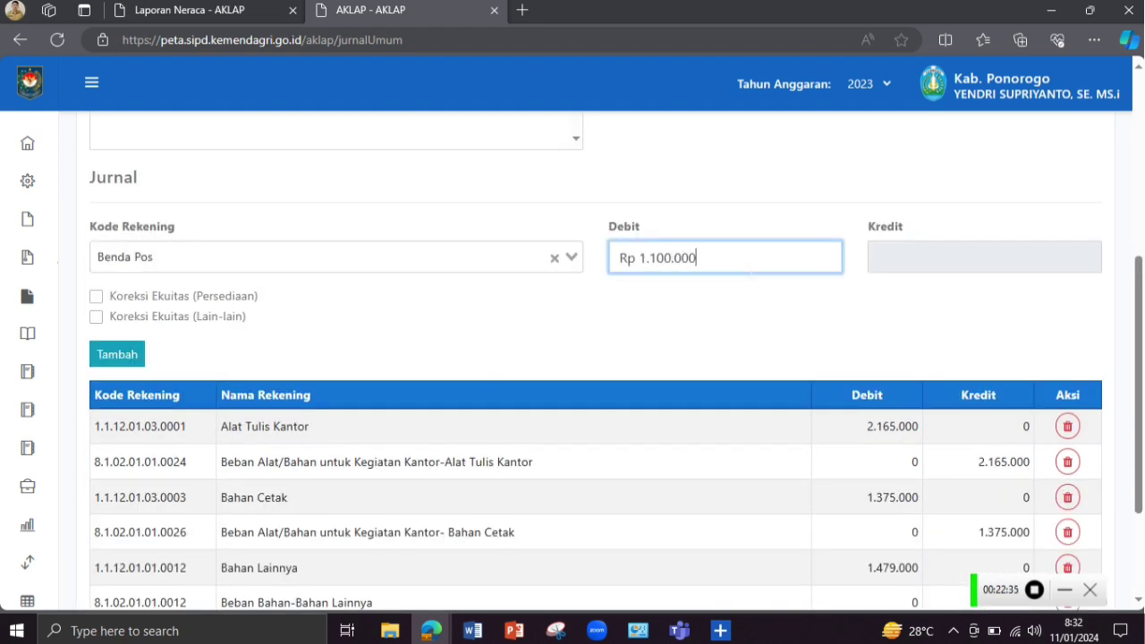
{"action": "left_click", "coordinate": [117, 354]}
Add the Beban Alat/Bahan untuk Kegiatan Kantor-Benda Pos line with a Kredit of 1.100.000, reusing the Benda Pos line's amount and name
{"action": "scroll", "coordinate": [572, 358], "scroll_direction": "down", "scroll_amount": 1}
{"action": "double_click", "coordinate": [893, 515]}
{"action": "left_click", "coordinate": [936, 176]}
{"action": "key", "text": "ctrl+v"}
{"action": "left_click_drag", "start_coordinate": [278, 515], "coordinate": [212, 520]}
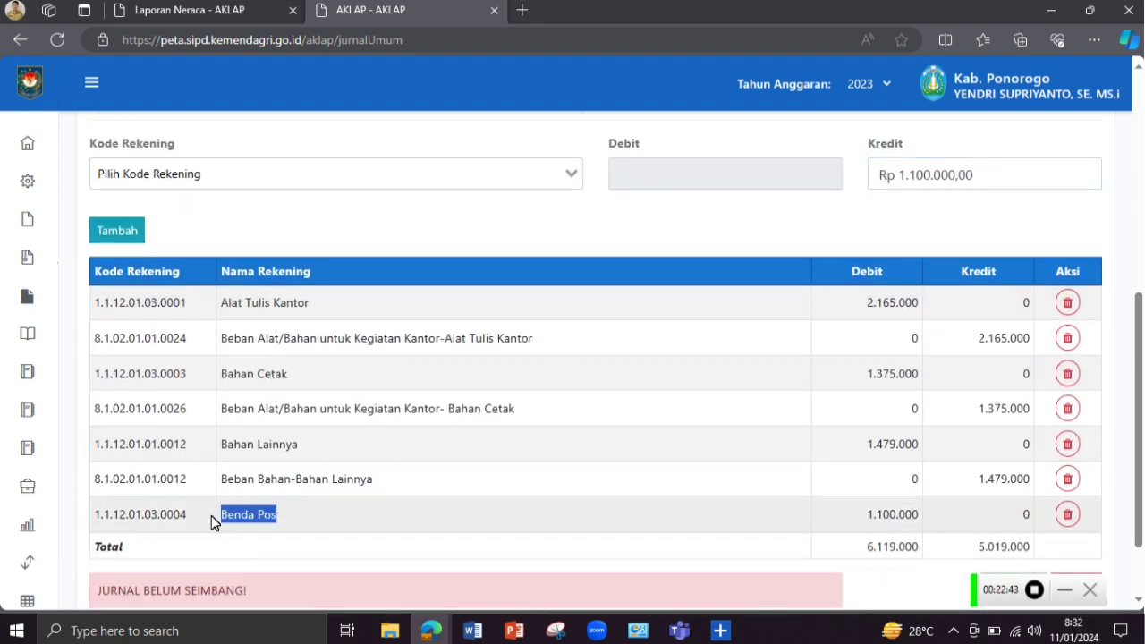
{"action": "key", "text": "ctrl+c"}
{"action": "left_click", "coordinate": [205, 174]}
{"action": "key", "text": "ctrl+v"}
{"action": "left_click", "coordinate": [203, 384]}
{"action": "left_click", "coordinate": [106, 236]}
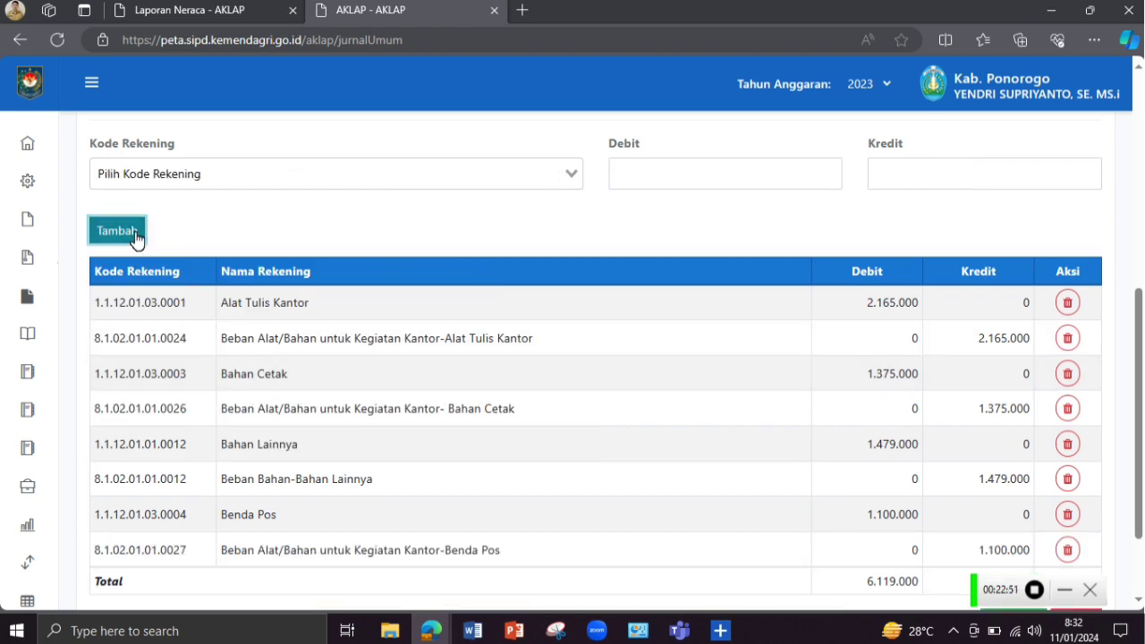
Save the stock opname journal and confirm that its data is complete and correct
{"action": "scroll", "coordinate": [379, 209], "scroll_direction": "down", "scroll_amount": 1}
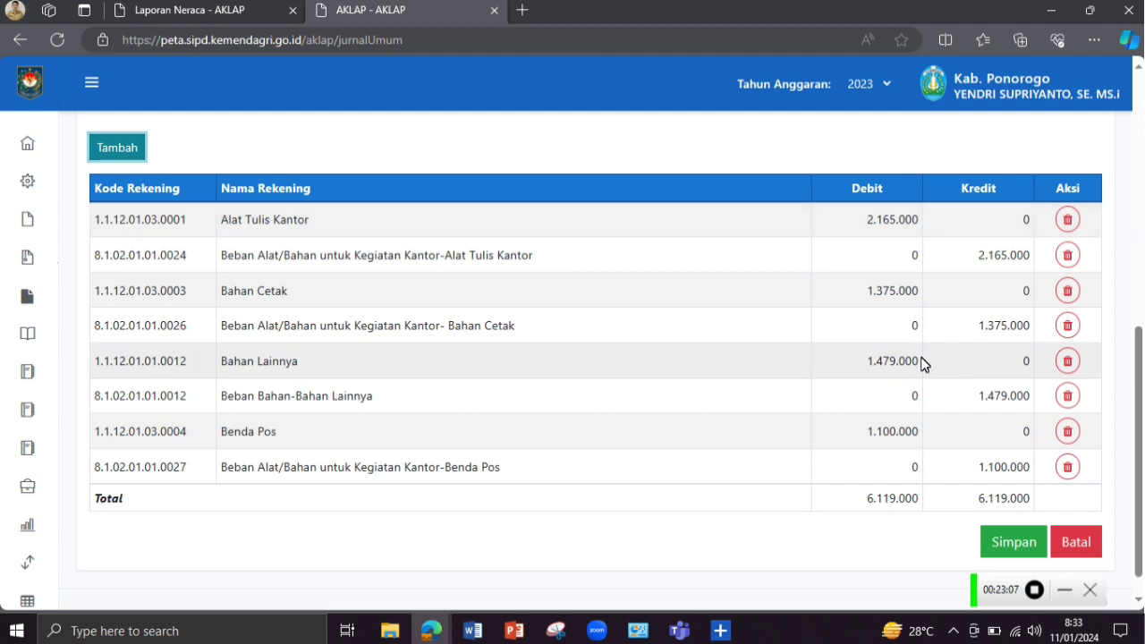
{"action": "left_click", "coordinate": [1033, 551]}
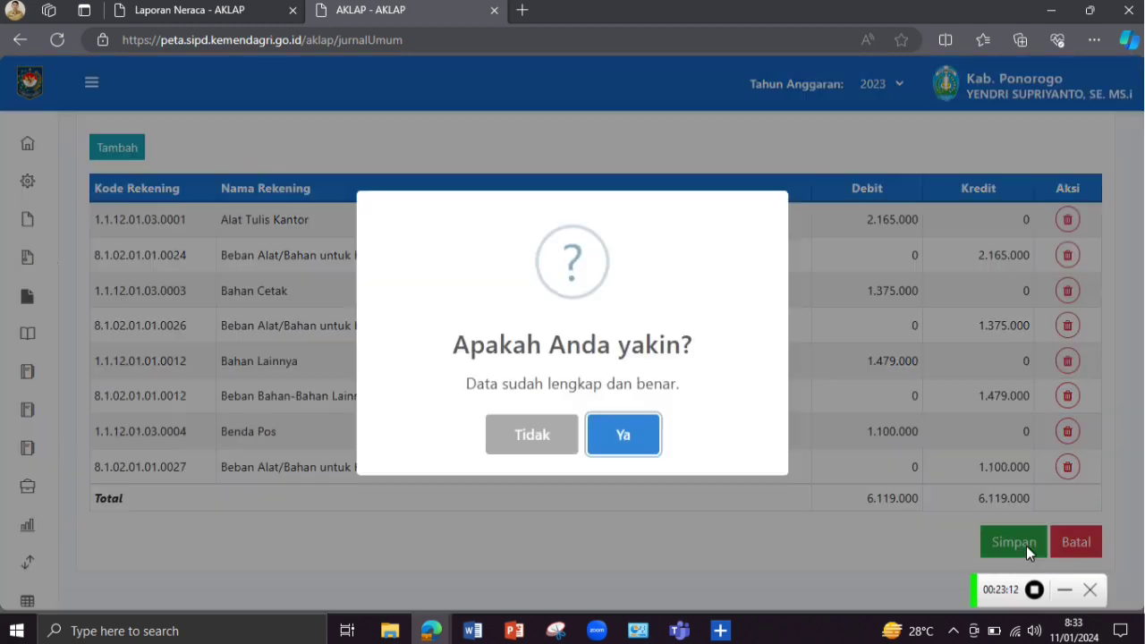
{"action": "left_click", "coordinate": [622, 435]}
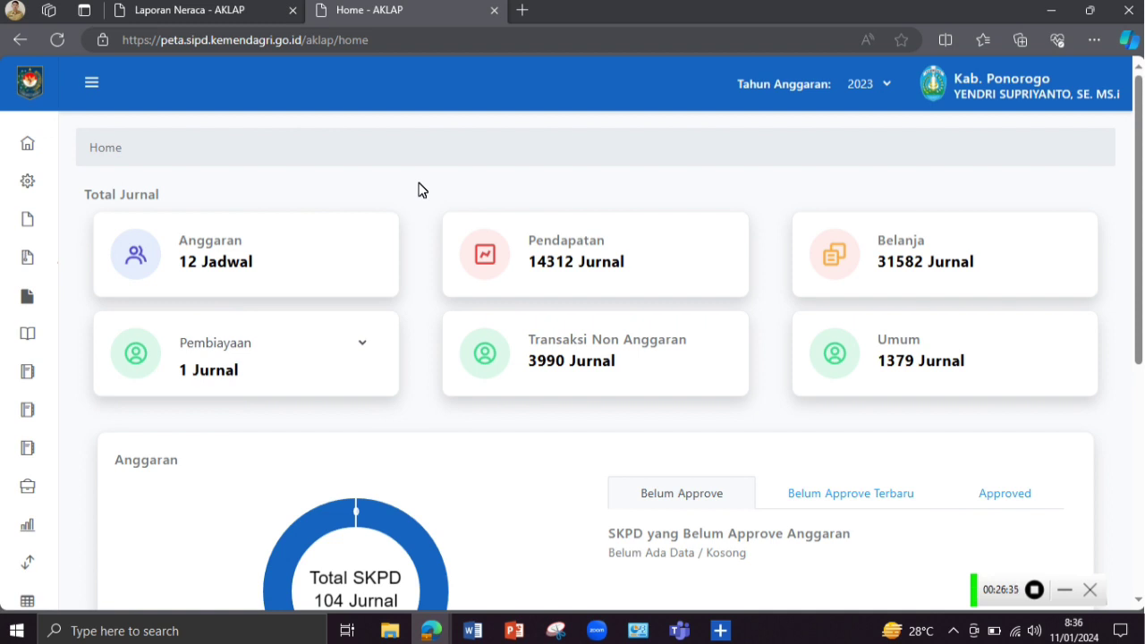
Check the Laporan Mutasi Utang Tahun Anggaran 2023 in the BKPSDM PDF and open the Jurnal Umum page in AKLAP
{"action": "mouse_move", "coordinate": [26, 215]}
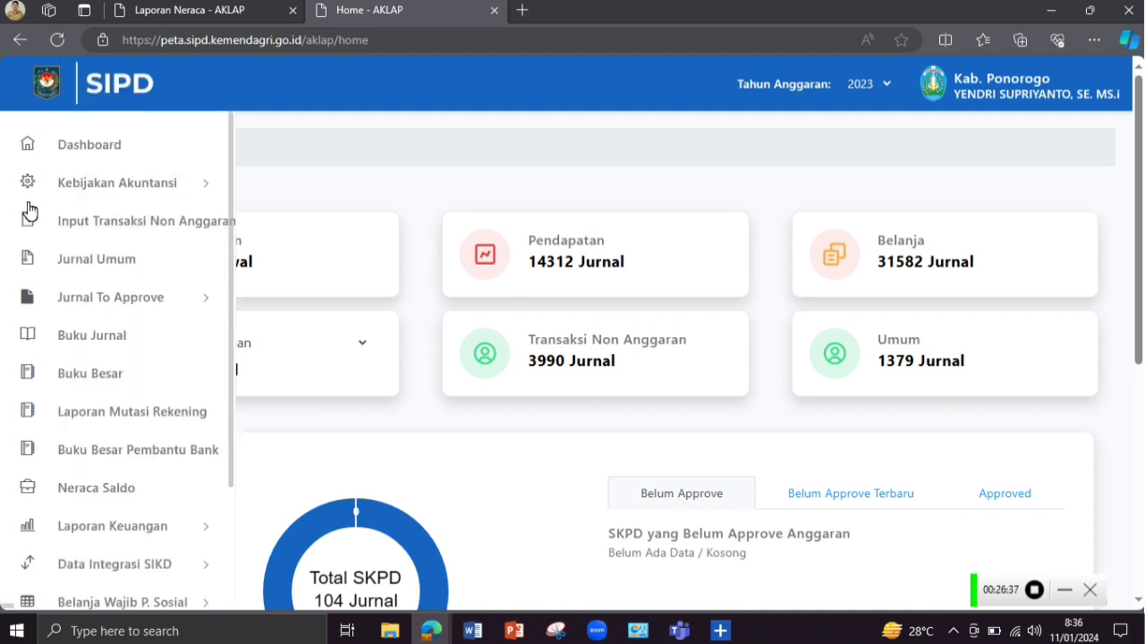
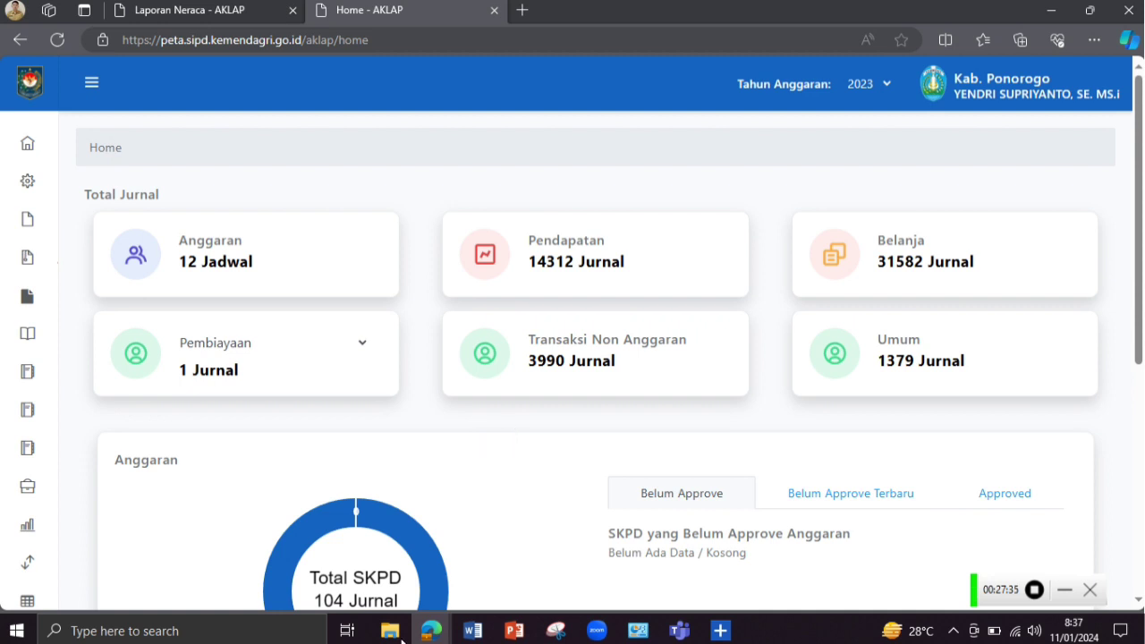
{"action": "mouse_move", "coordinate": [431, 630]}
{"action": "left_click", "coordinate": [521, 559]}
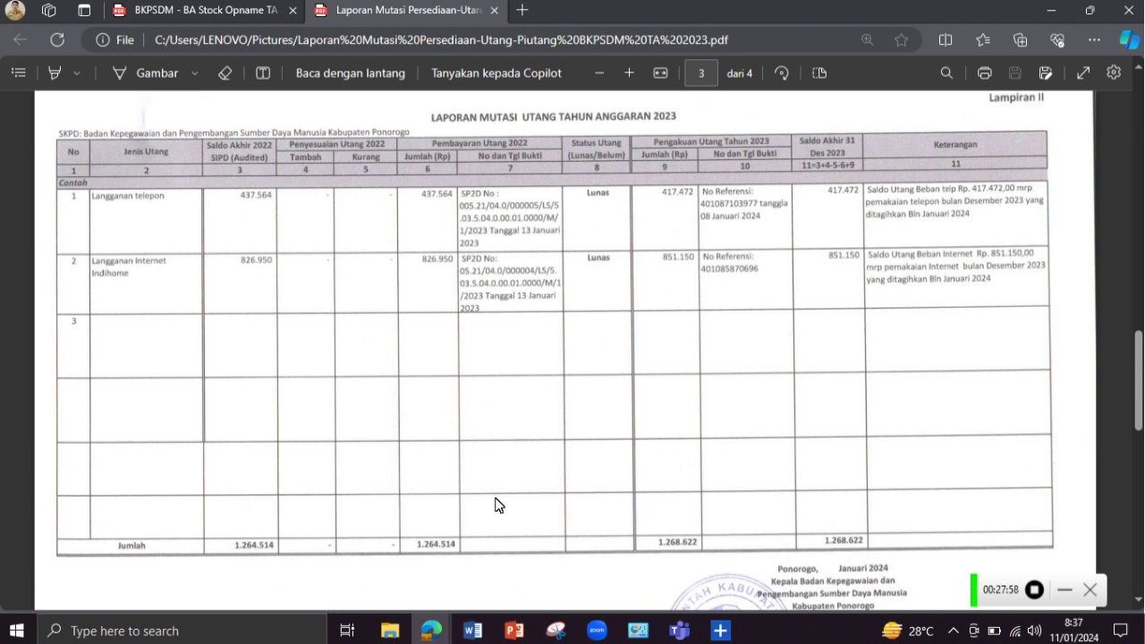
{"action": "mouse_move", "coordinate": [438, 633]}
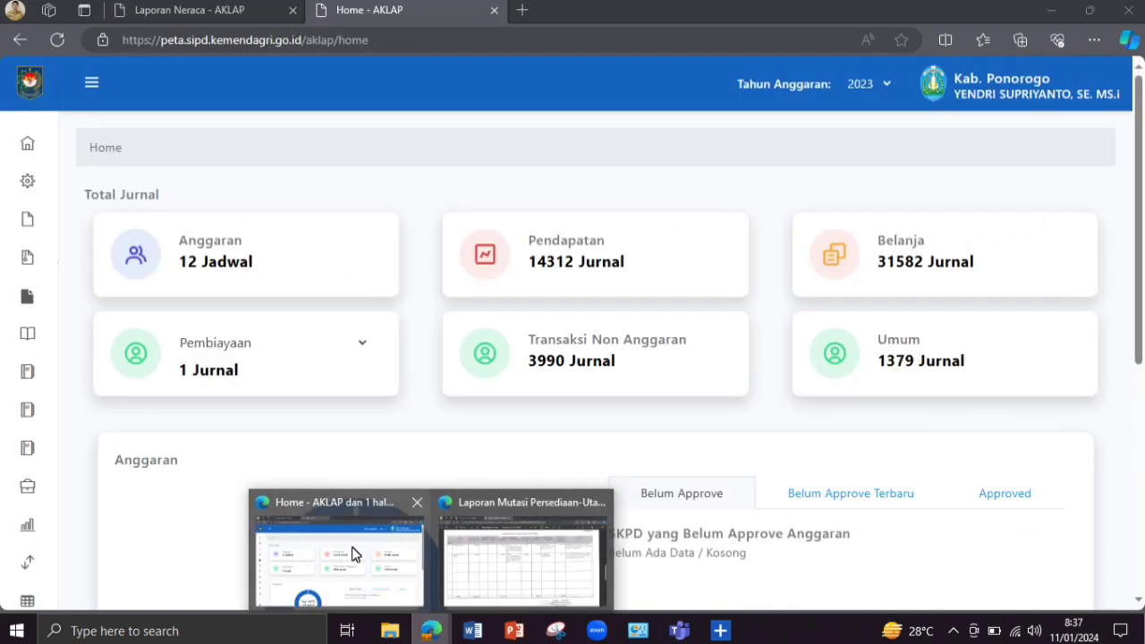
{"action": "left_click", "coordinate": [352, 546]}
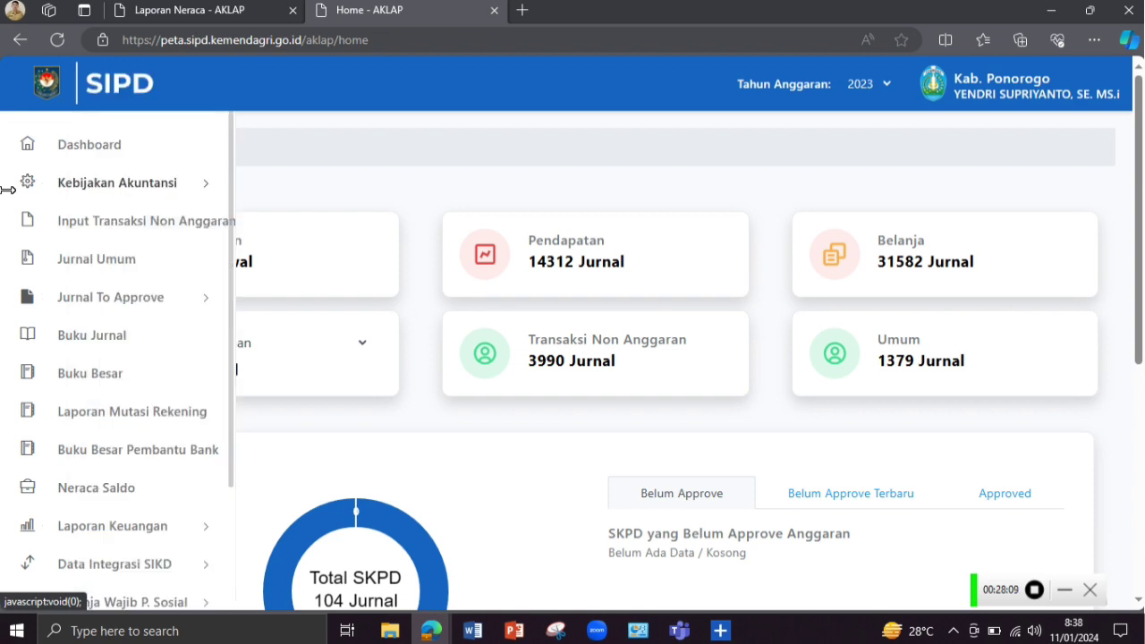
{"action": "left_click", "coordinate": [127, 262]}
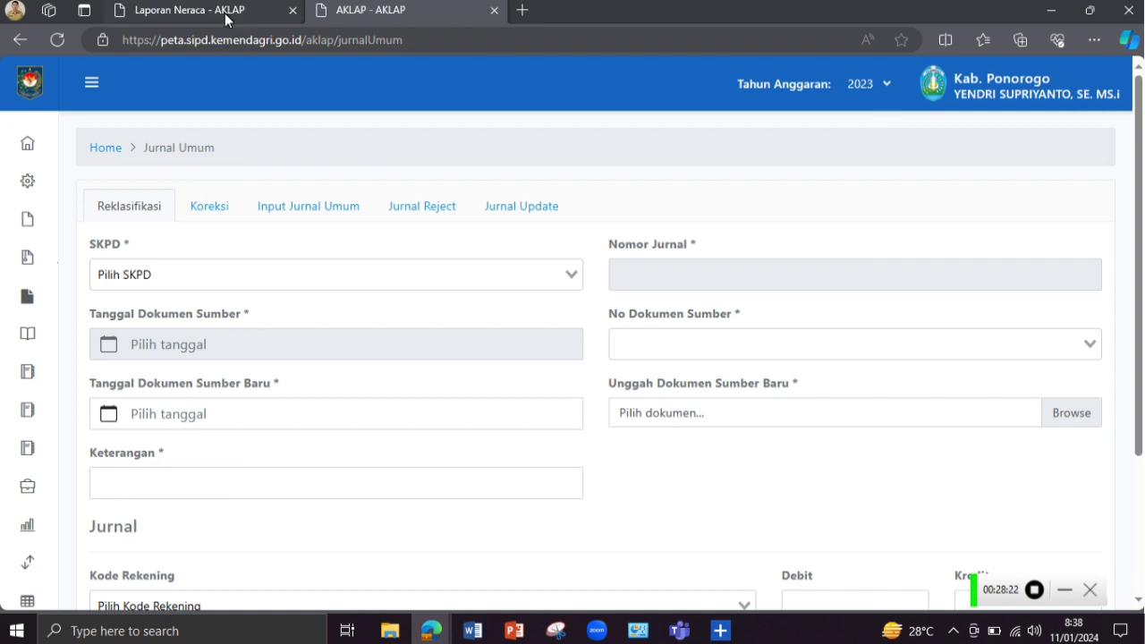
Examine the Kewajiban Jangka Pendek accounts under Utang Belanja in the Laporan Neraca
{"action": "mouse_move", "coordinate": [225, 15]}
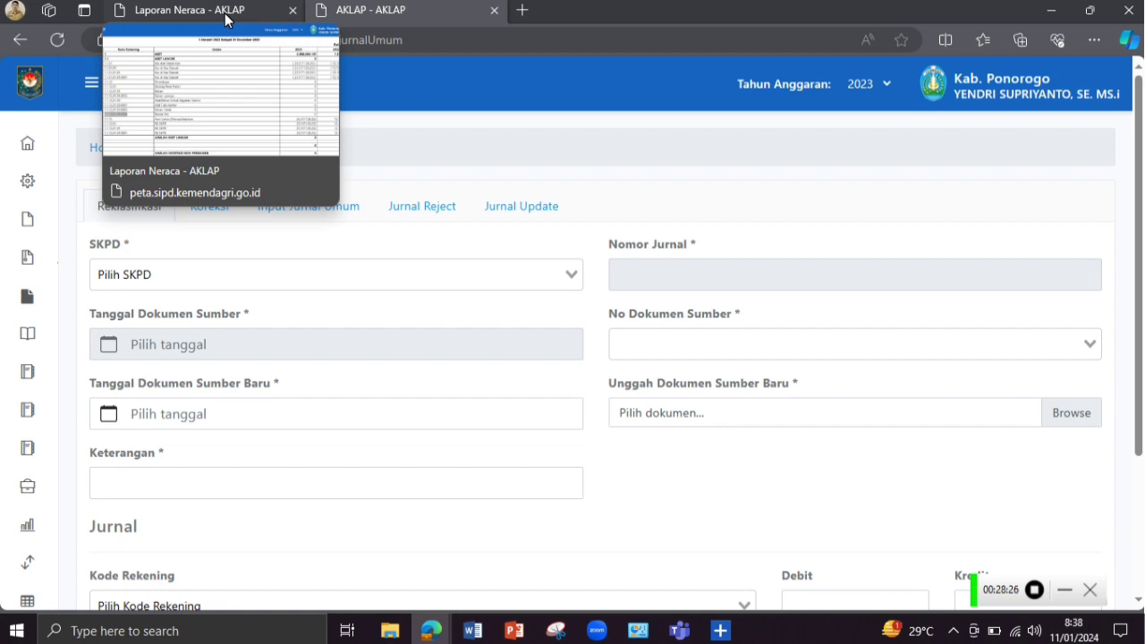
{"action": "left_click", "coordinate": [224, 12]}
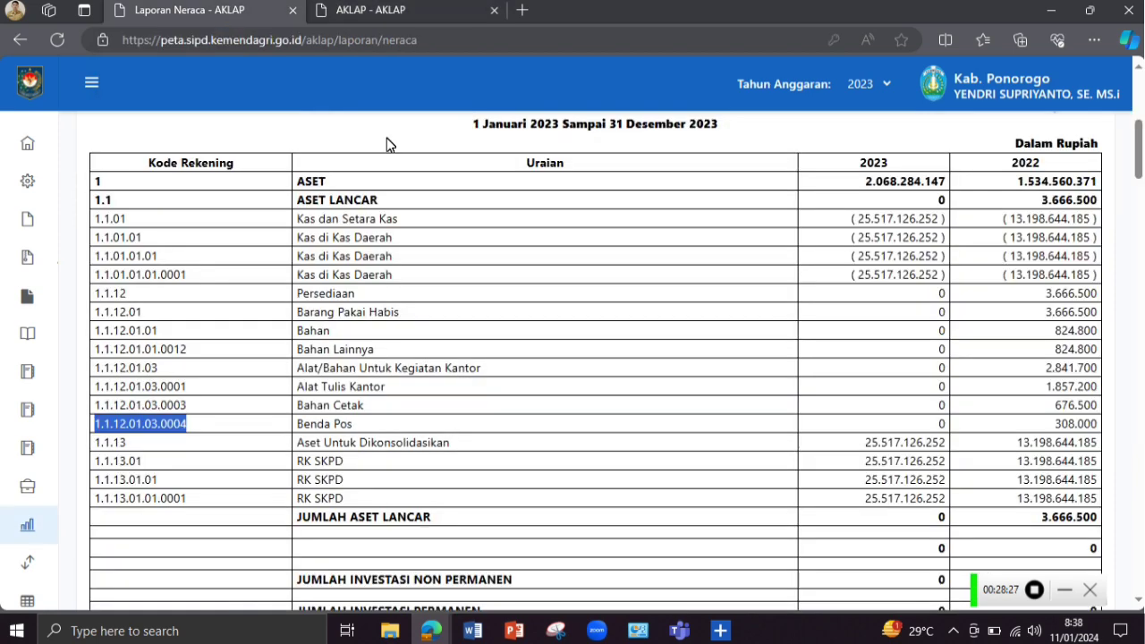
{"action": "scroll", "coordinate": [516, 245], "scroll_direction": "down", "scroll_amount": 15}
{"action": "scroll", "coordinate": [525, 247], "scroll_direction": "down", "scroll_amount": 10}
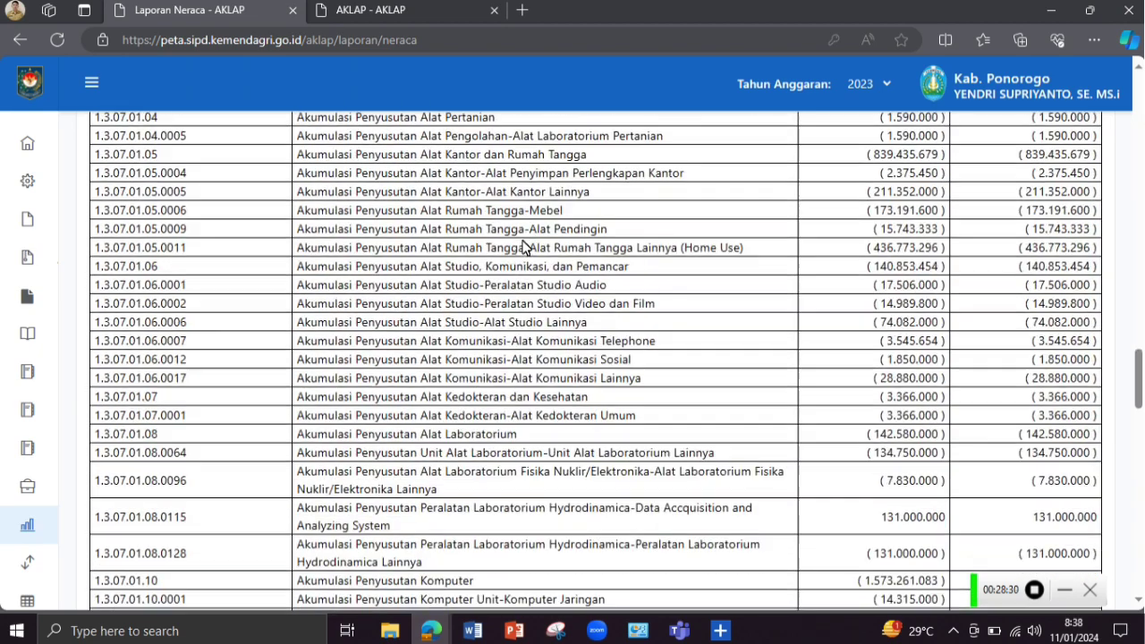
{"action": "scroll", "coordinate": [525, 243], "scroll_direction": "down", "scroll_amount": 10}
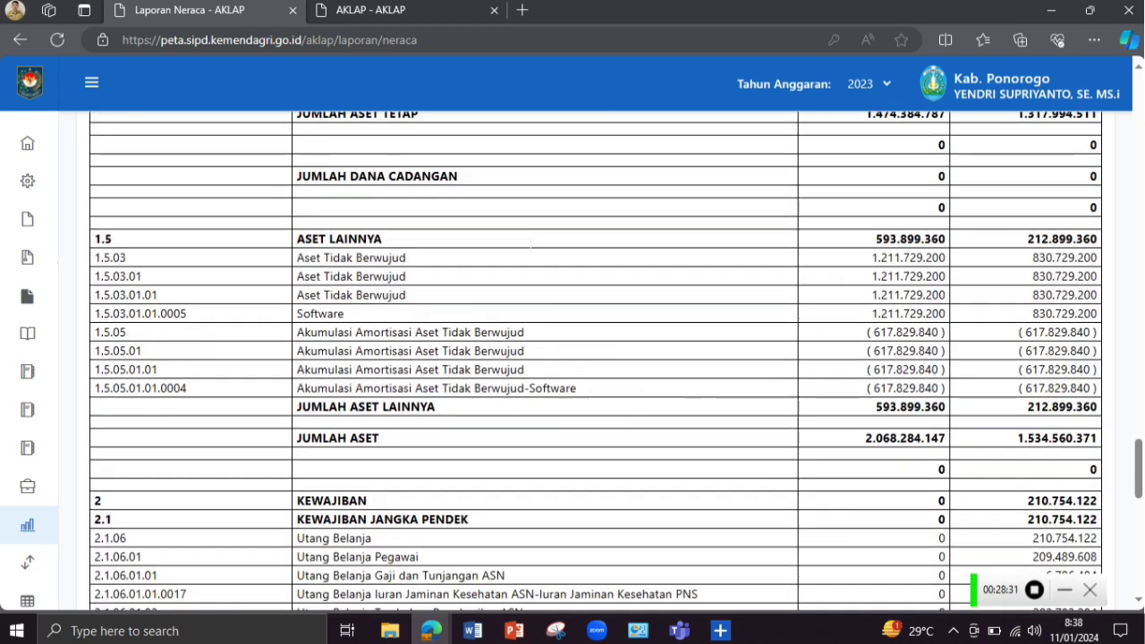
{"action": "scroll", "coordinate": [525, 243], "scroll_direction": "up", "scroll_amount": 4}
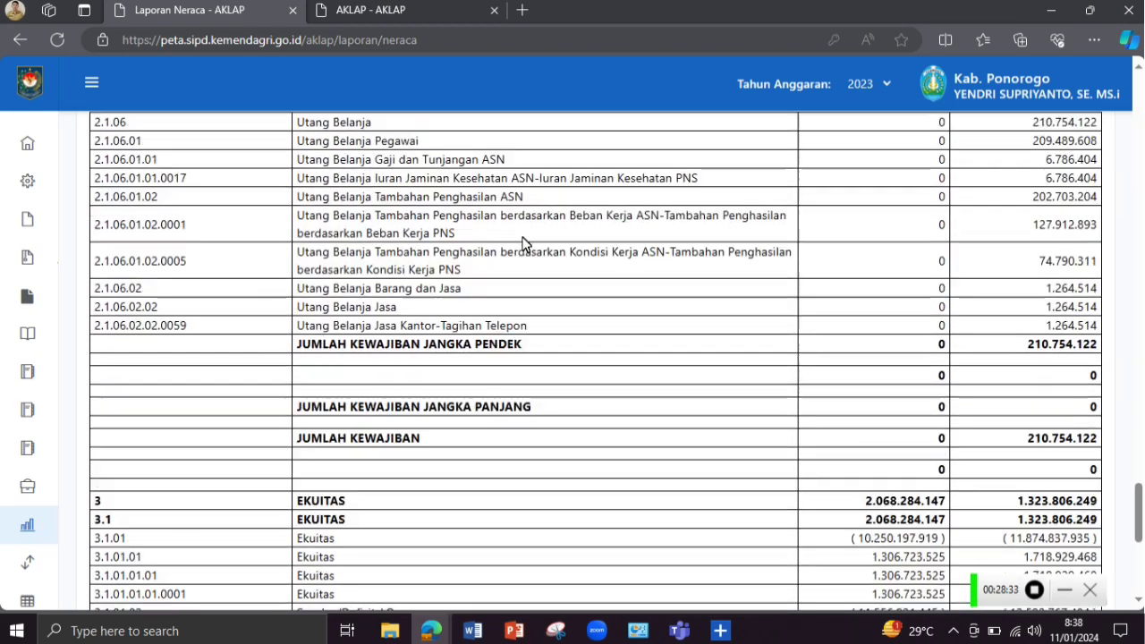
{"action": "scroll", "coordinate": [525, 243], "scroll_direction": "down", "scroll_amount": 2}
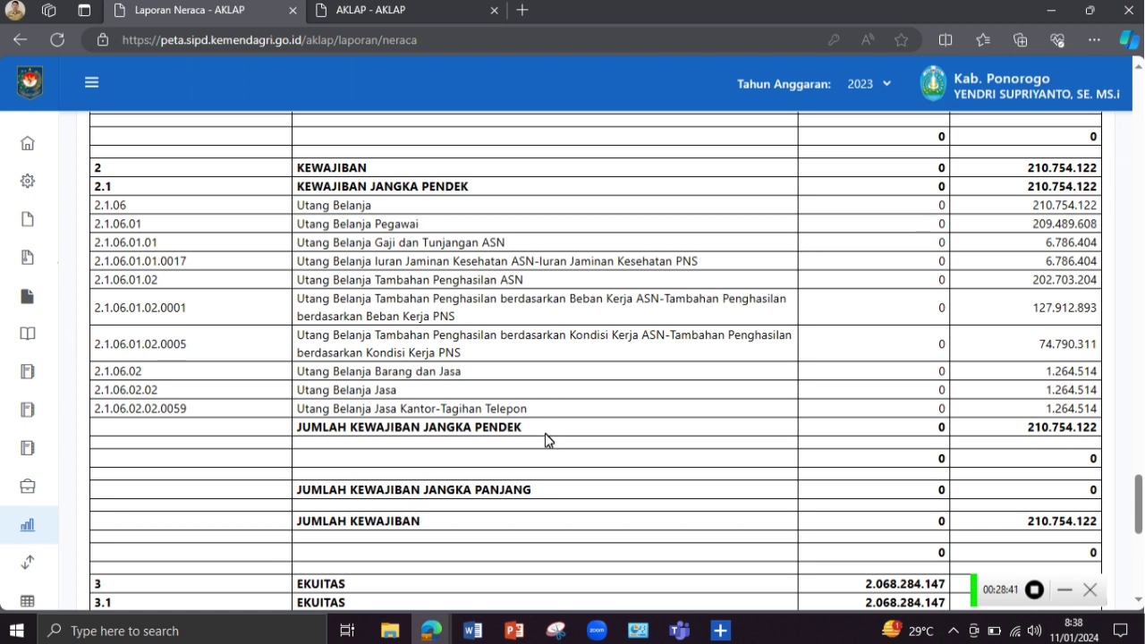
Start a new Input Jurnal Umum entry with Badan Kepegawaian dan Pengembangan Sumber Daya Manusia as the SKPD
{"action": "left_click", "coordinate": [388, 10]}
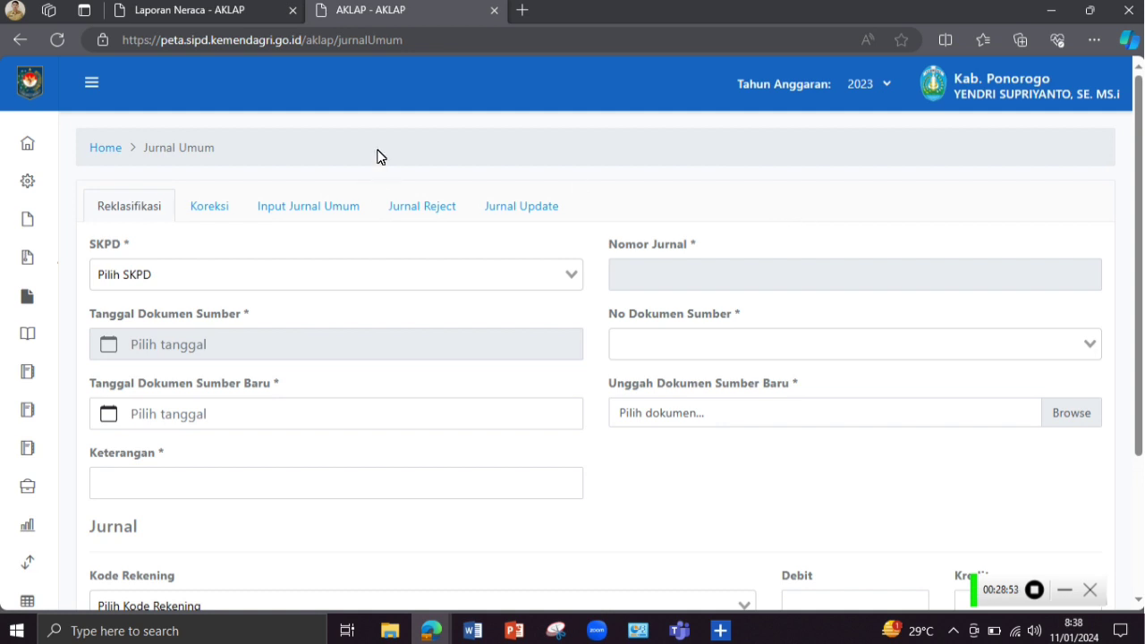
{"action": "left_click", "coordinate": [296, 213]}
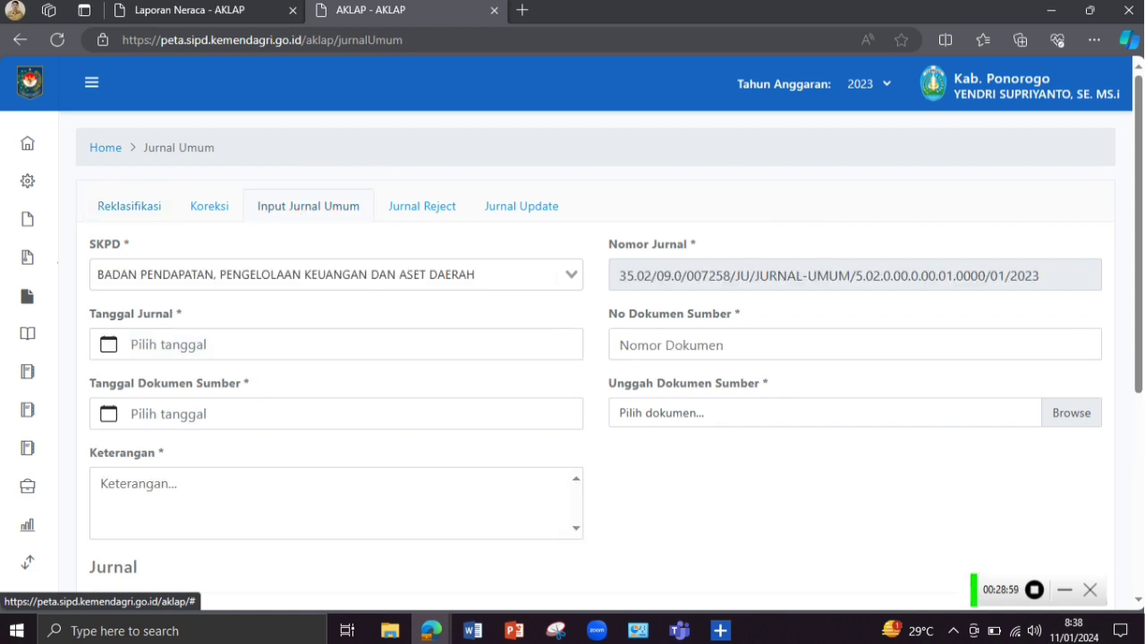
{"action": "left_click", "coordinate": [465, 274]}
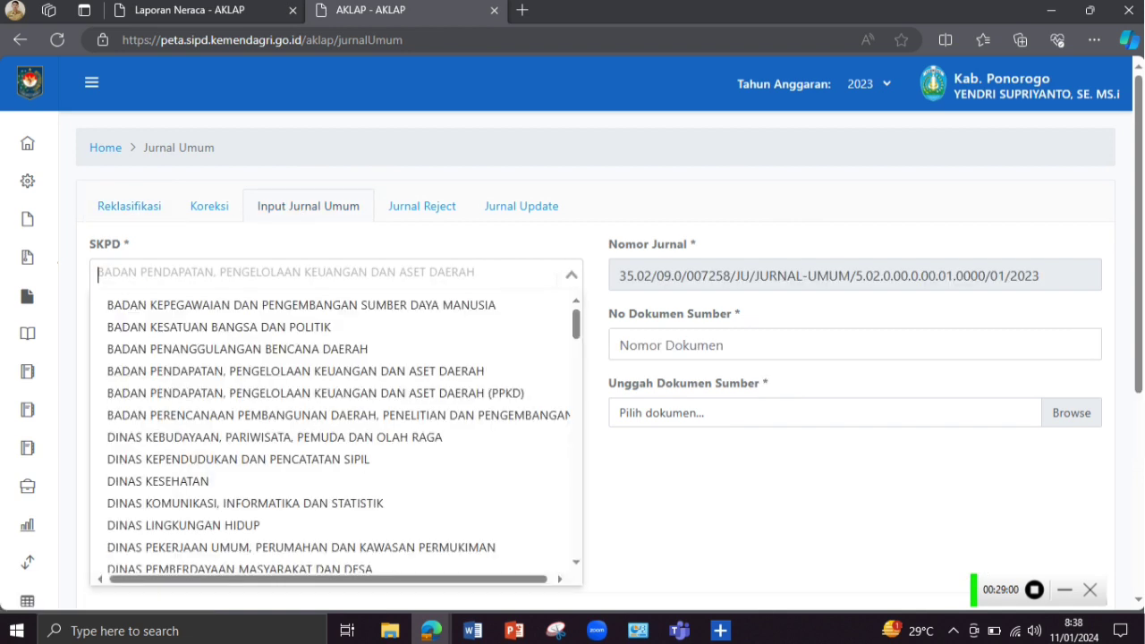
{"action": "left_click", "coordinate": [466, 307]}
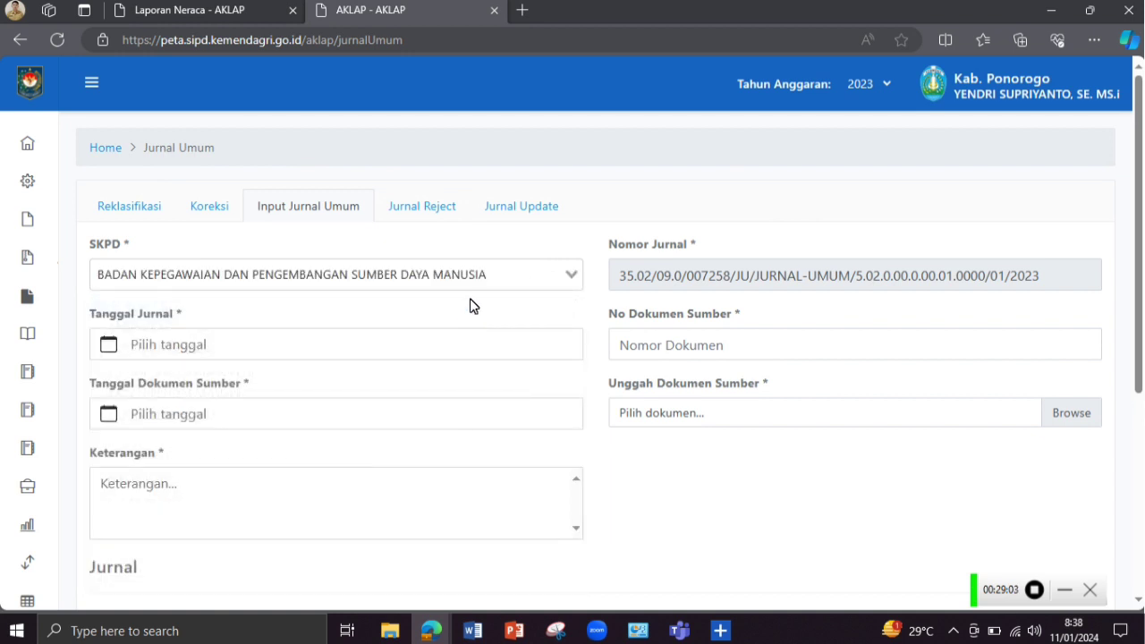
Set both Tanggal Jurnal and Tanggal Dokumen Sumber to 31 Desember 2023
{"action": "left_click", "coordinate": [397, 353]}
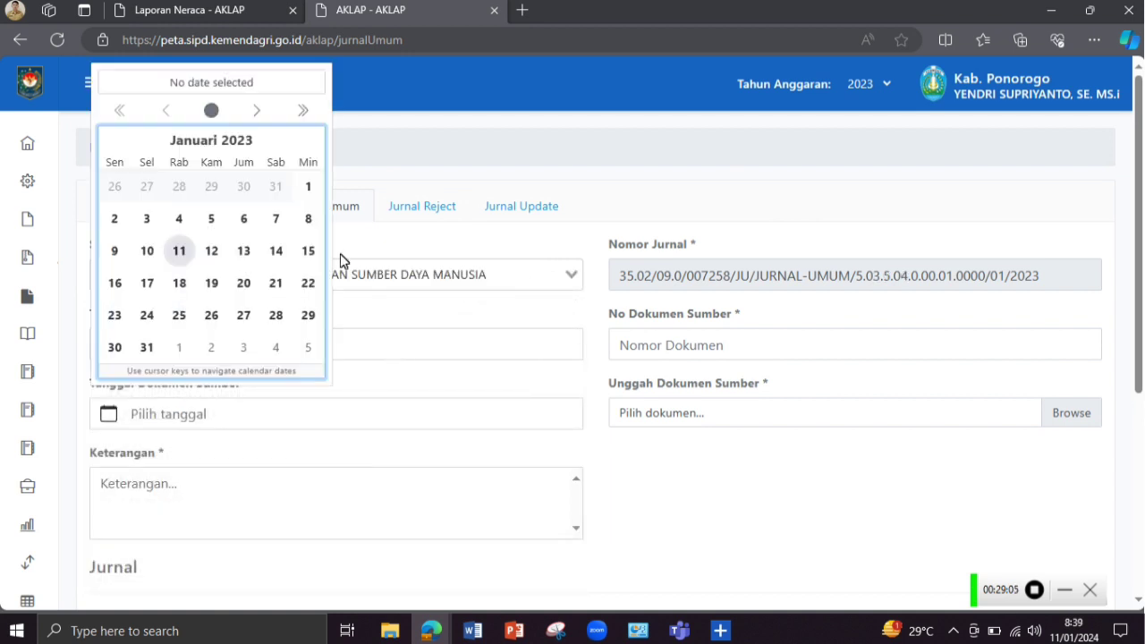
{"action": "left_click", "coordinate": [303, 110]}
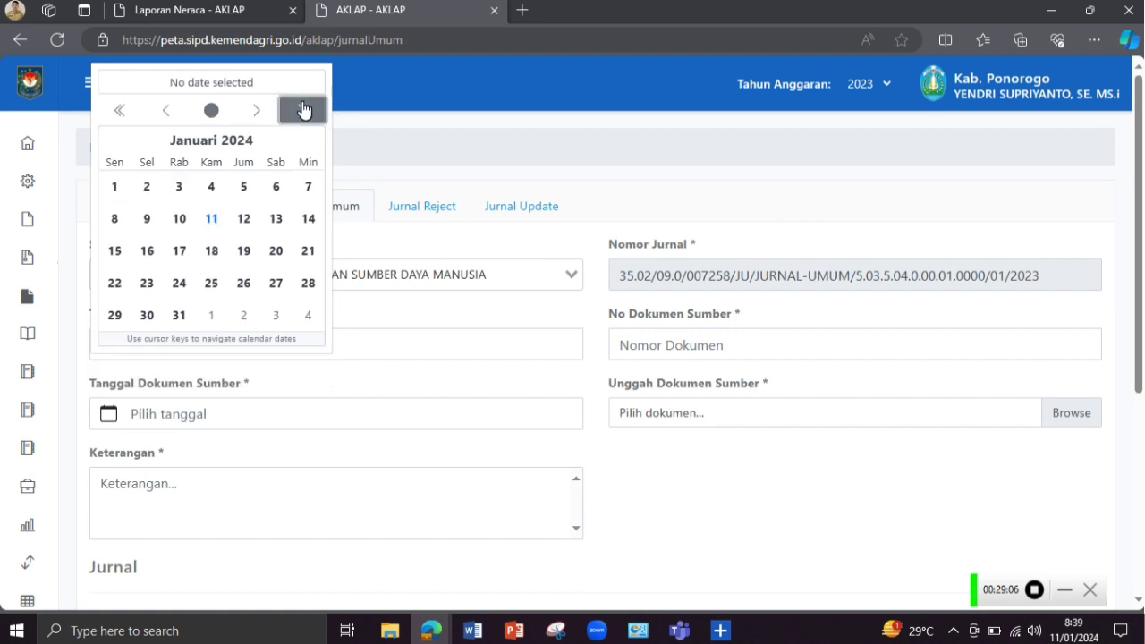
{"action": "left_click", "coordinate": [169, 111]}
{"action": "left_click", "coordinate": [309, 317]}
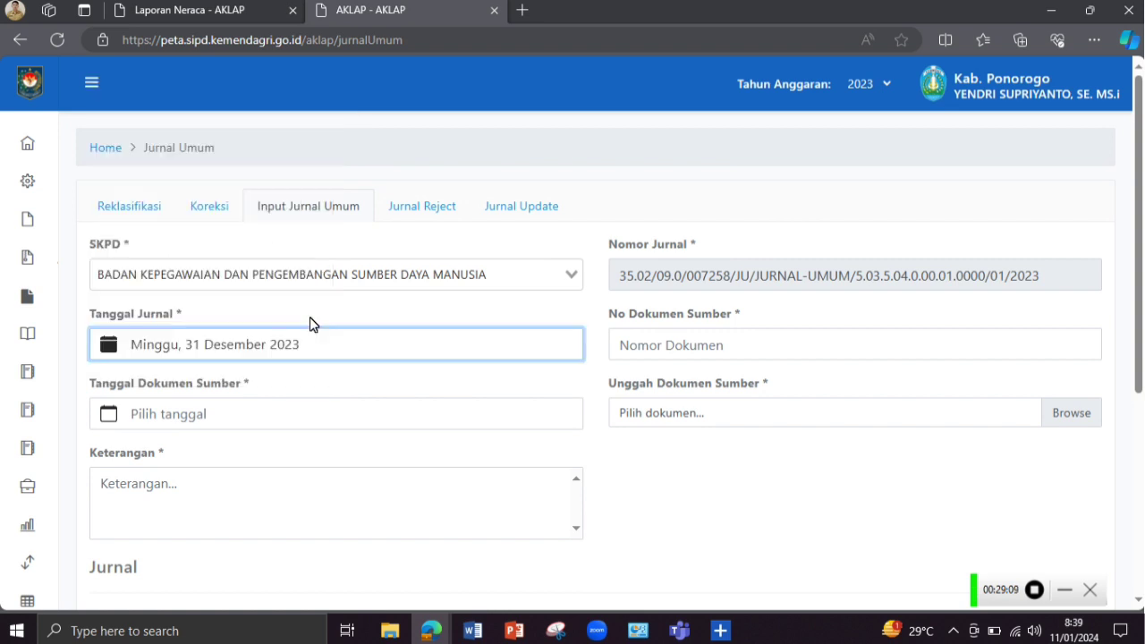
{"action": "left_click", "coordinate": [353, 348]}
{"action": "left_click", "coordinate": [368, 414]}
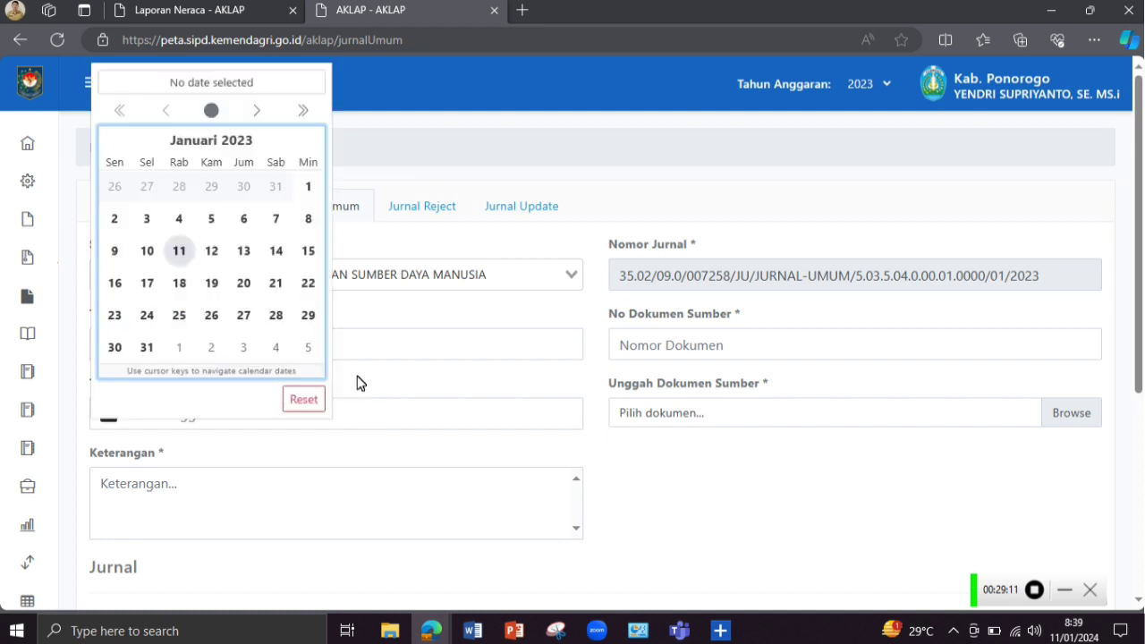
{"action": "left_click", "coordinate": [302, 121]}
{"action": "left_click", "coordinate": [179, 124]}
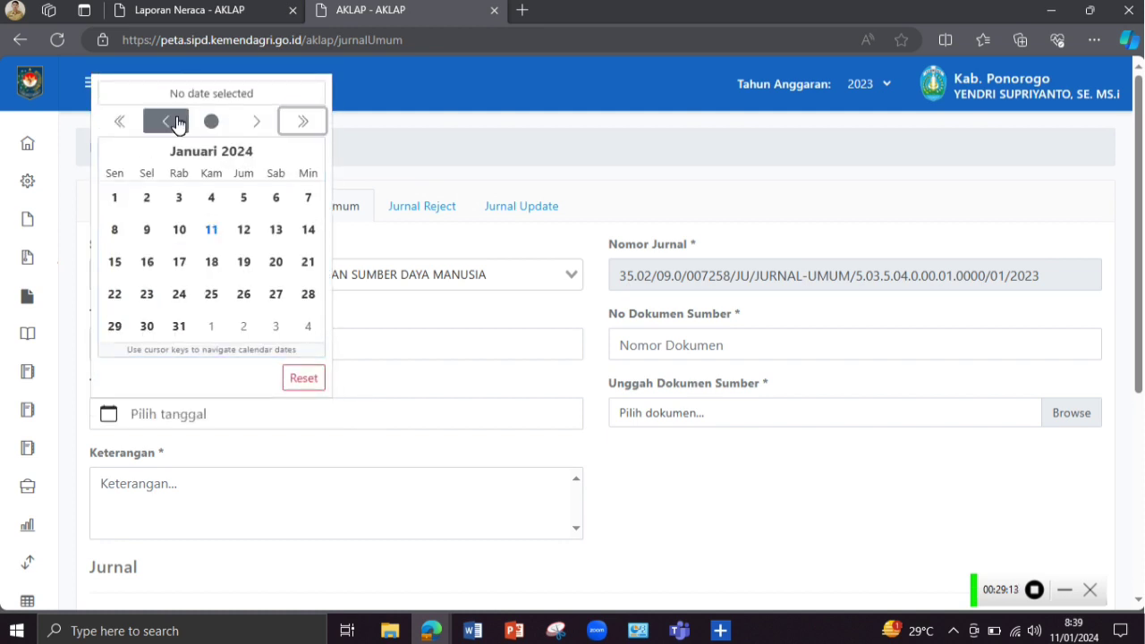
{"action": "left_click", "coordinate": [310, 329]}
Fill in the Keterangan as JURNAL PENGAKUAN UTANG BKPSDM 2023
{"action": "scroll", "coordinate": [312, 325], "scroll_direction": "down", "scroll_amount": 2}
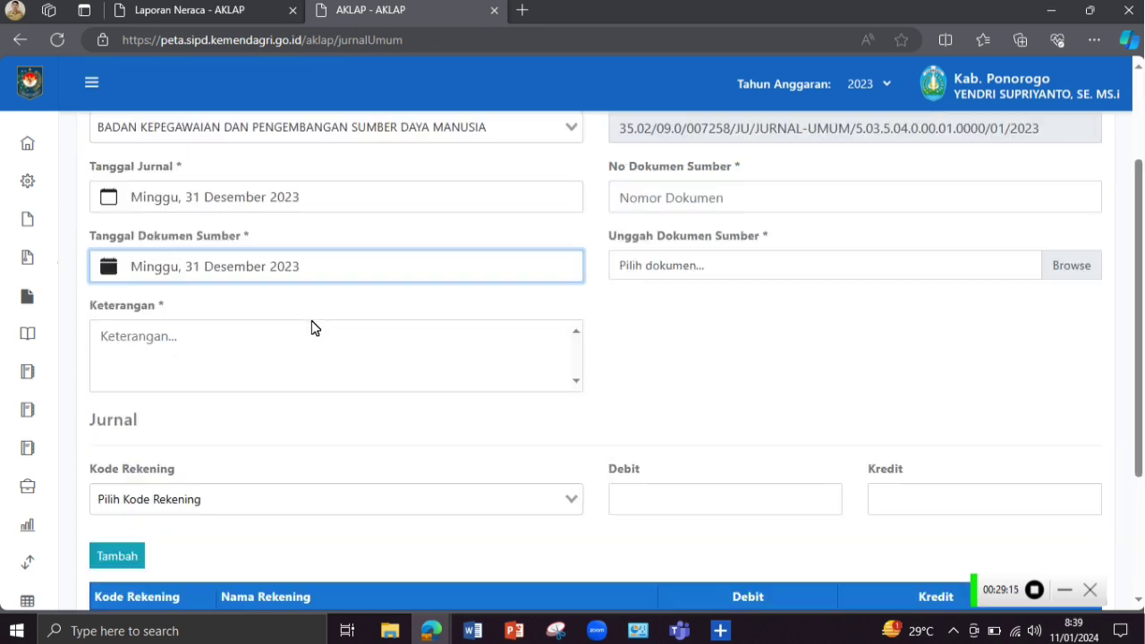
{"action": "left_click", "coordinate": [254, 330]}
{"action": "scroll", "coordinate": [254, 330], "scroll_direction": "up", "scroll_amount": 1}
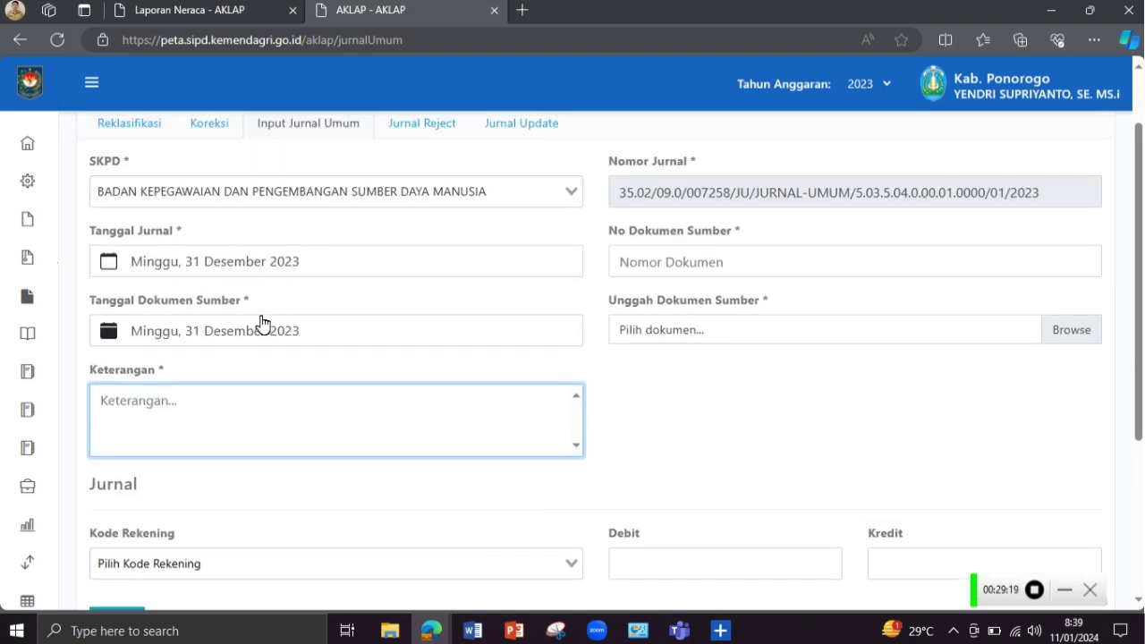
{"action": "type", "text": "JURNAL PEN"}
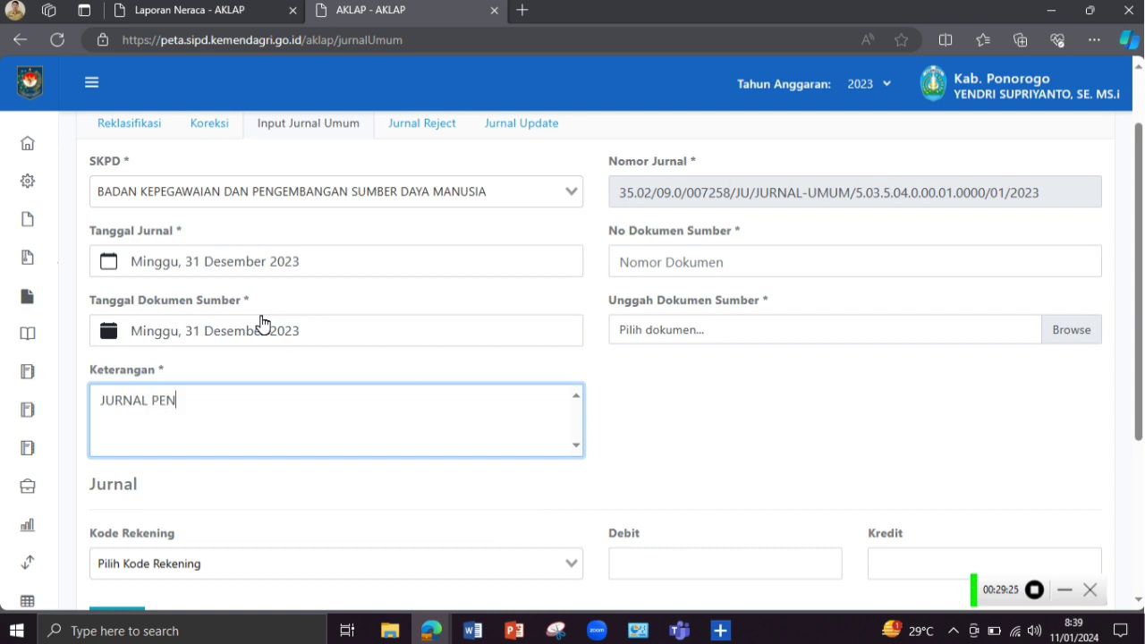
{"action": "type", "text": "GAKUAN UTA"}
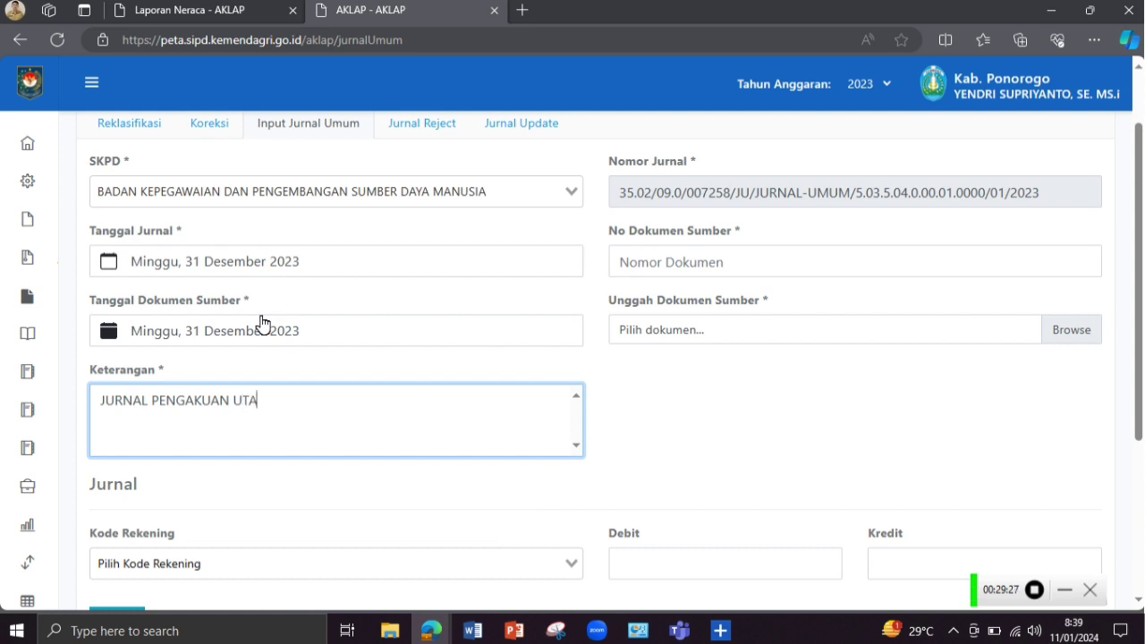
{"action": "type", "text": "NG BKPSDM 2023"}
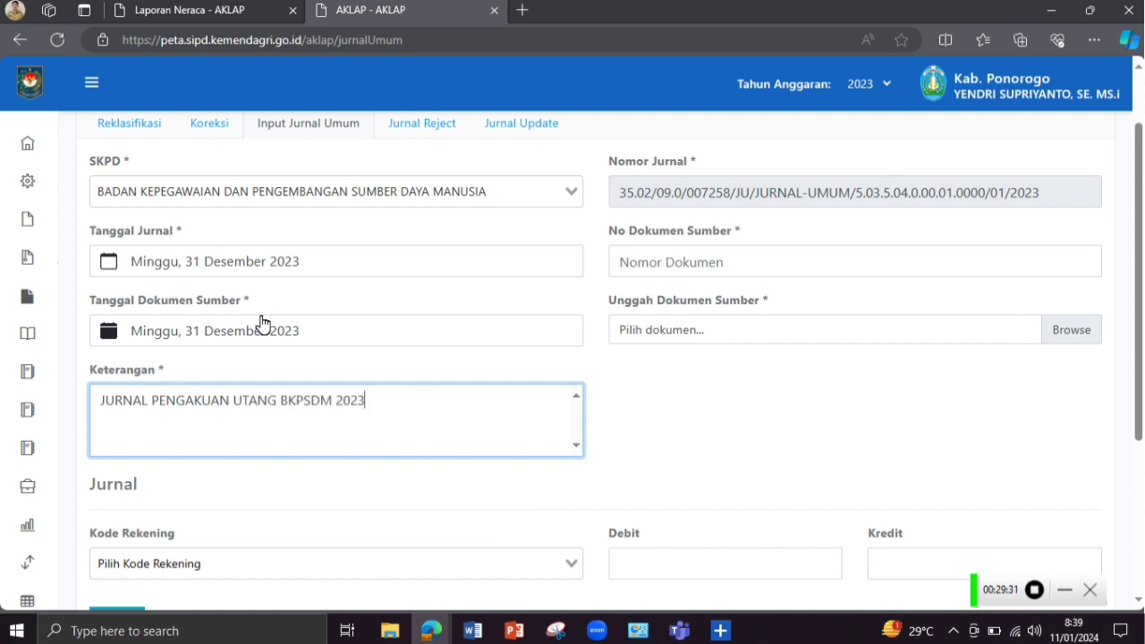
{"action": "key", "text": "Tab"}
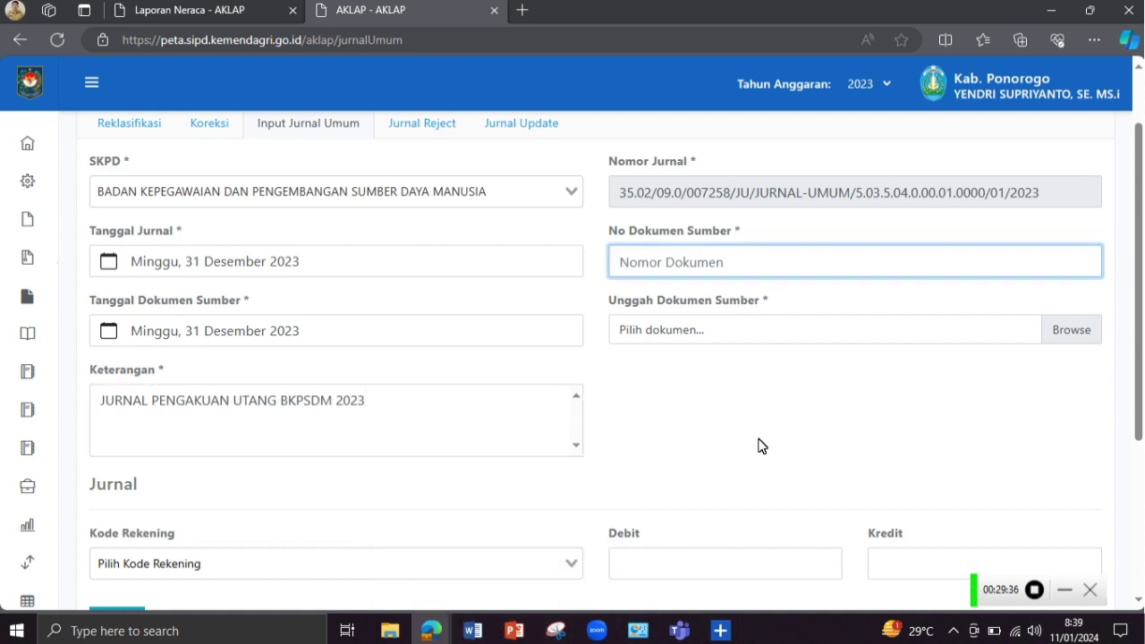
Fill in the No Dokumen Sumber as 0006/JURNAL PENGAKUAN/BKPSDM/2023
{"action": "type", "text": "0006/"}
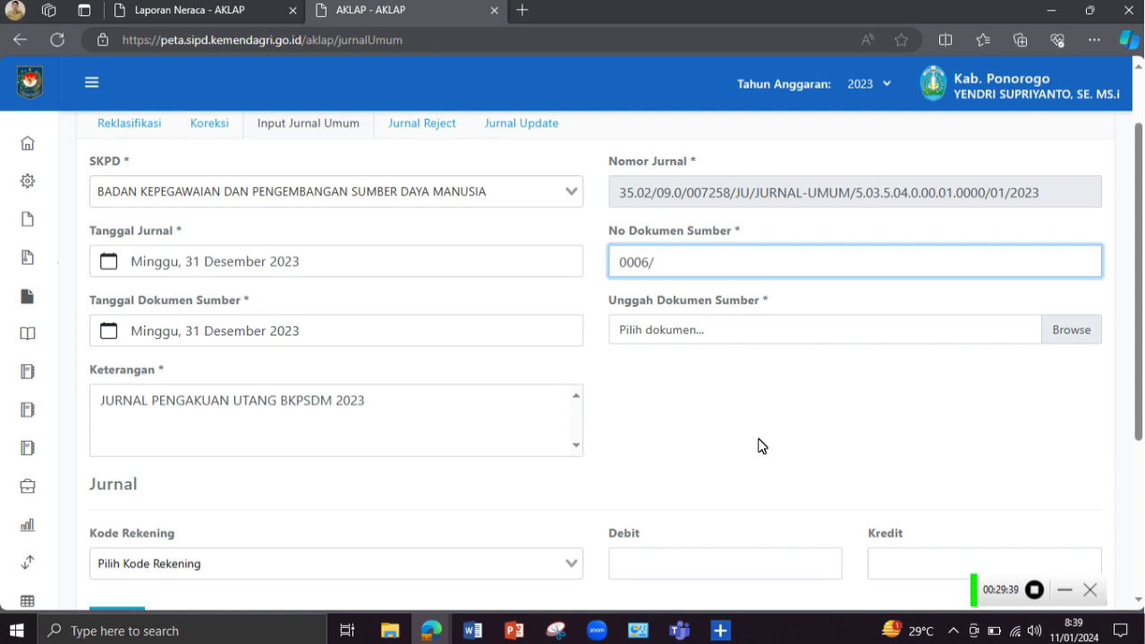
{"action": "type", "text": "JURNAL PENGAKUAN"}
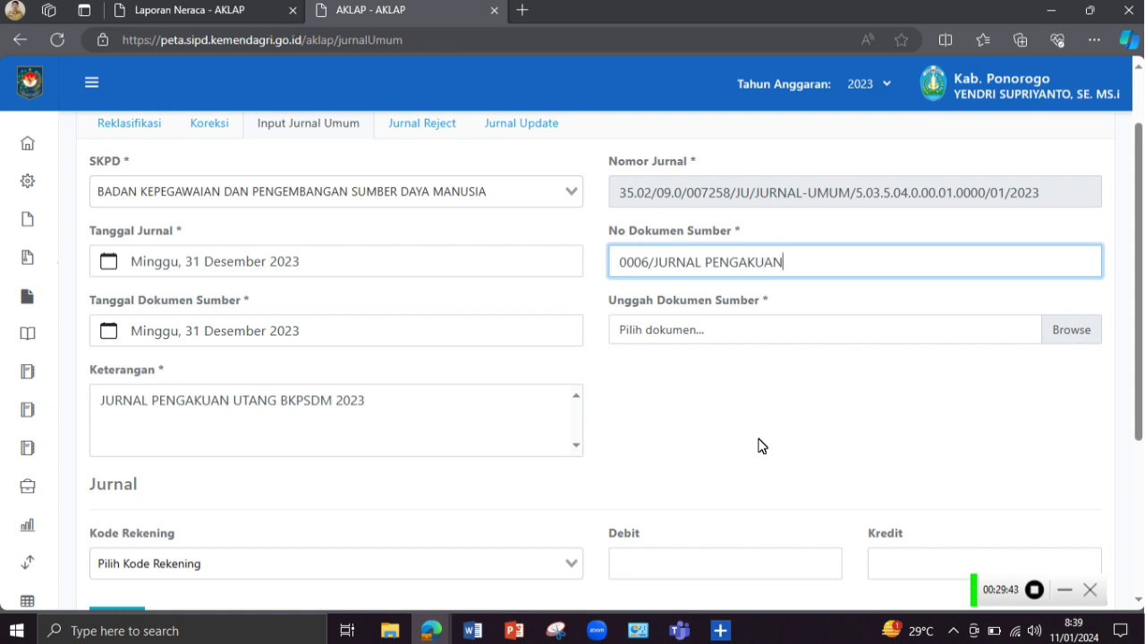
{"action": "type", "text": "/BKPSDM/2023"}
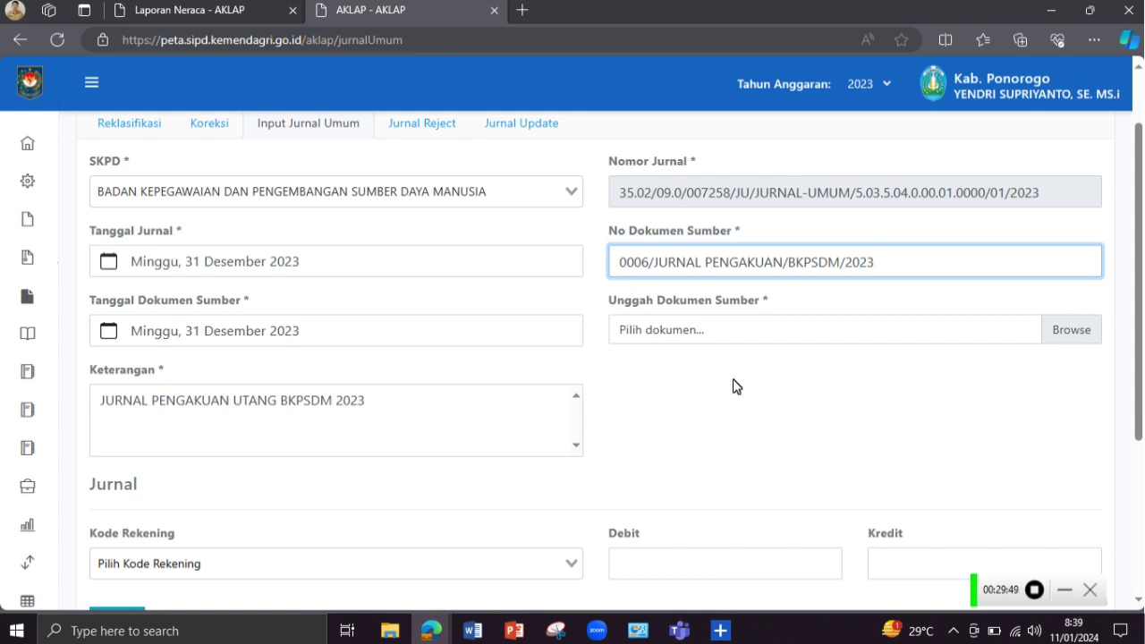
Upload Laporan Mutasi Persediaan-Utang-Piutang BKPSDM TA 2023.pdf from the Pictures folder as the Dokumen Sumber
{"action": "left_click", "coordinate": [1064, 337]}
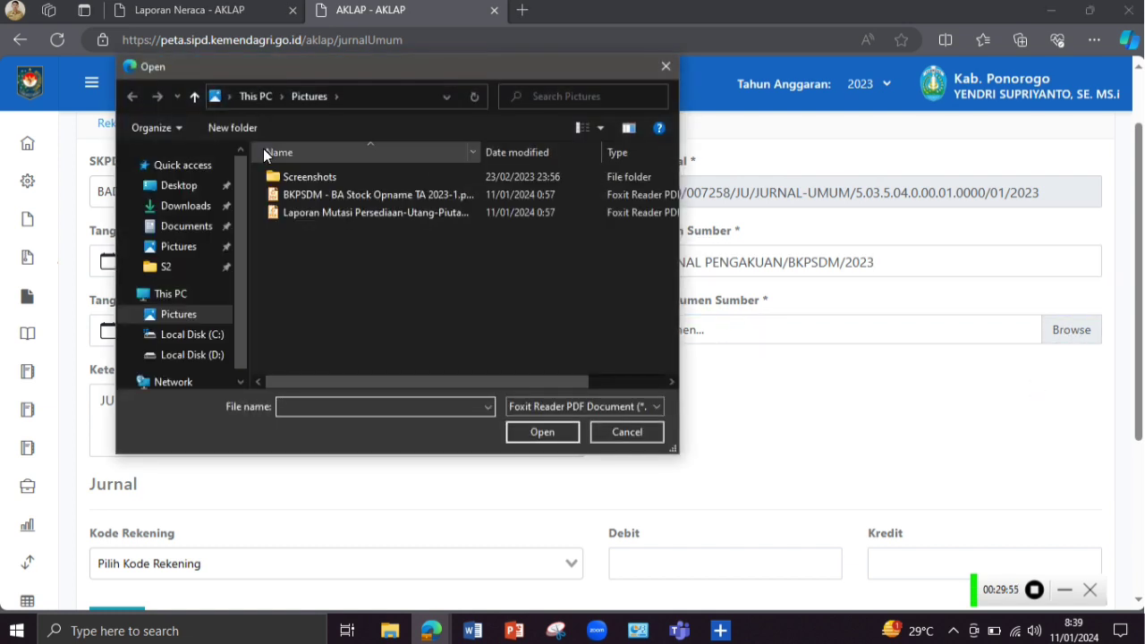
{"action": "left_click", "coordinate": [329, 215]}
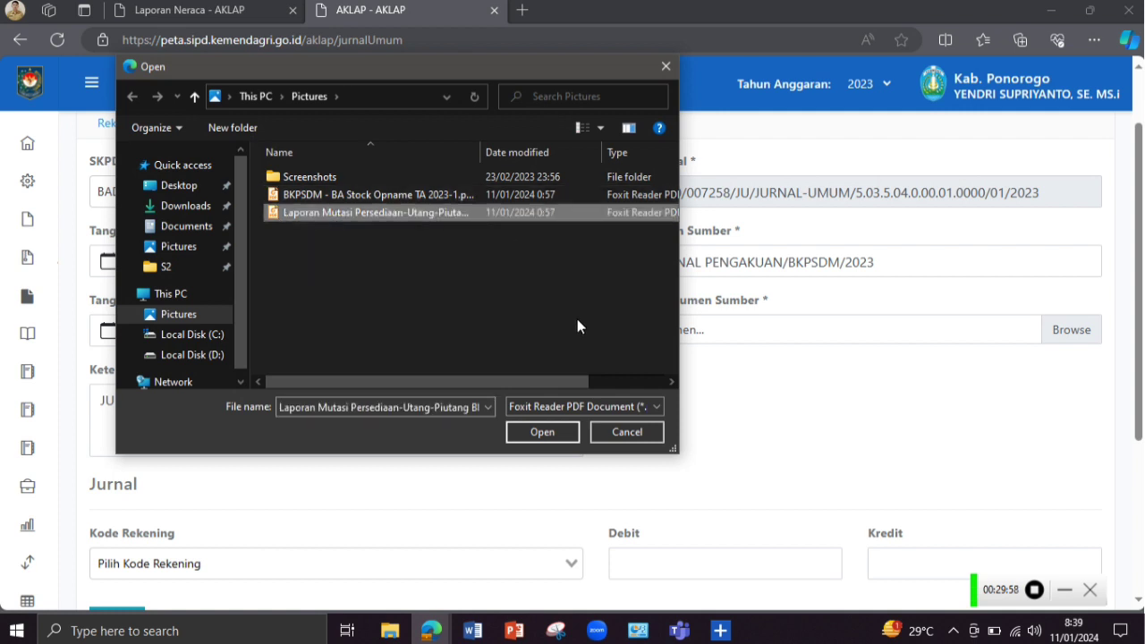
{"action": "left_click", "coordinate": [552, 432]}
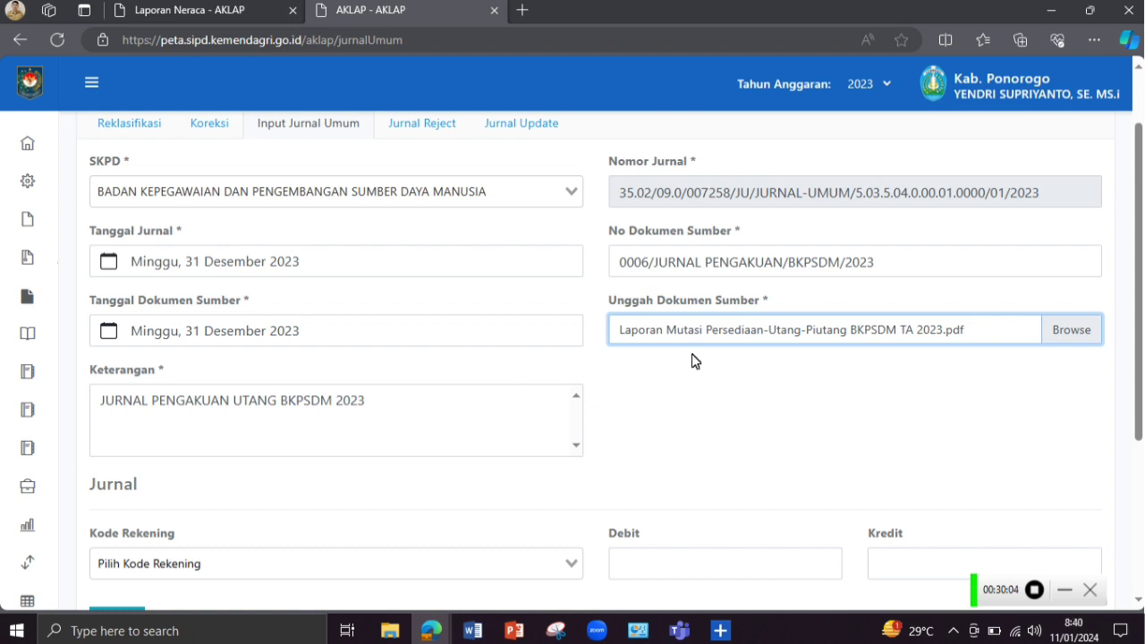
{"action": "scroll", "coordinate": [541, 301], "scroll_direction": "down", "scroll_amount": 1}
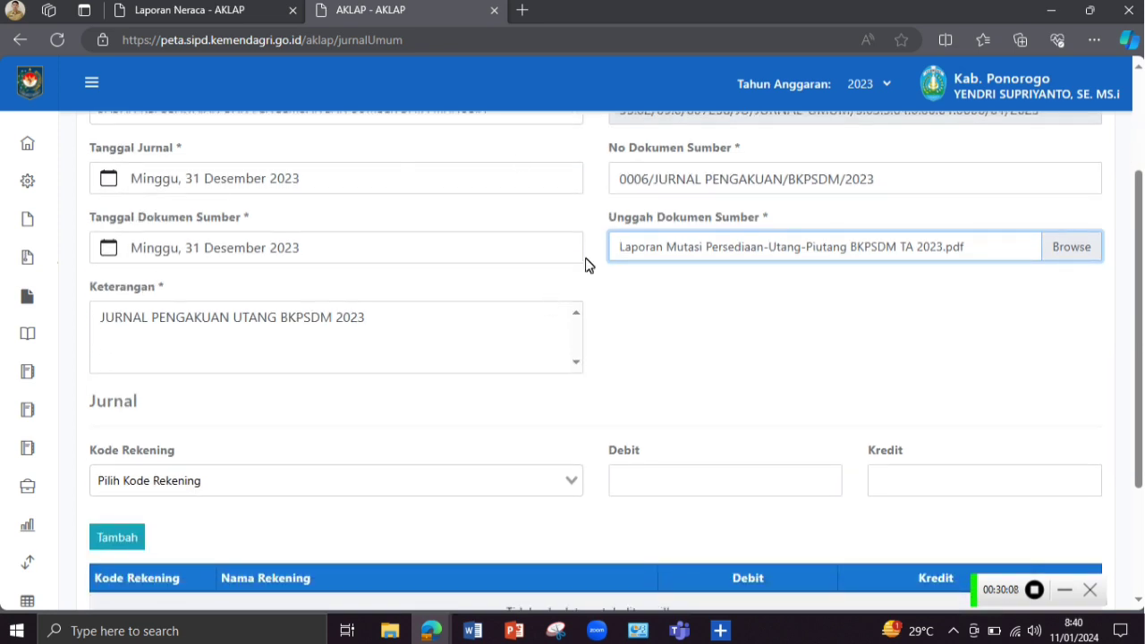
{"action": "scroll", "coordinate": [586, 265], "scroll_direction": "down", "scroll_amount": 2}
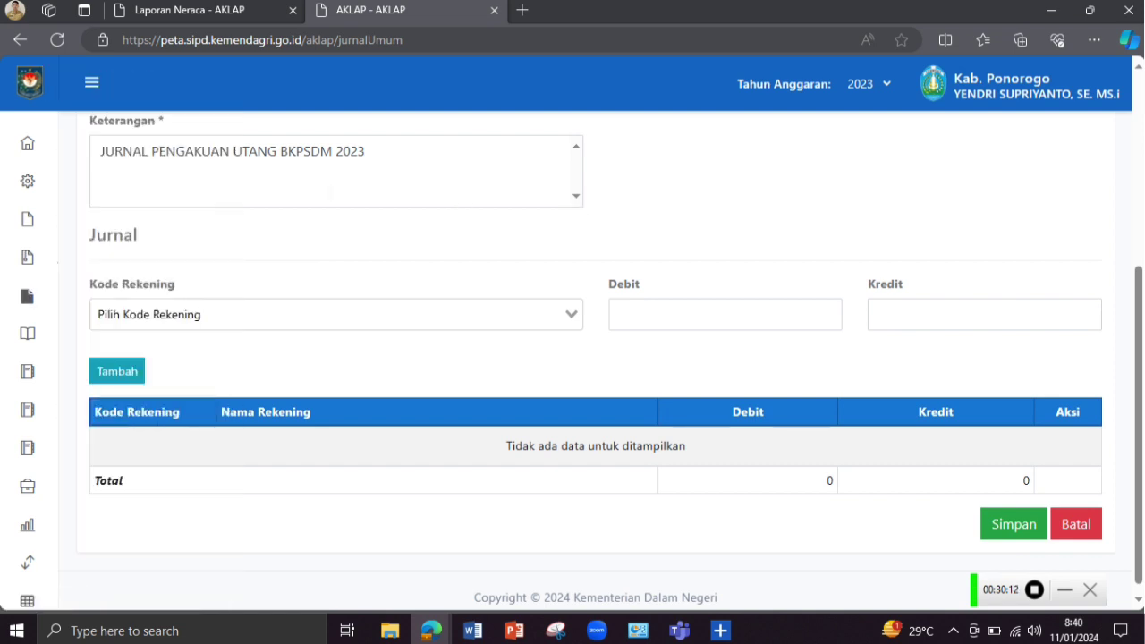
{"action": "scroll", "coordinate": [864, 287], "scroll_direction": "up", "scroll_amount": 4}
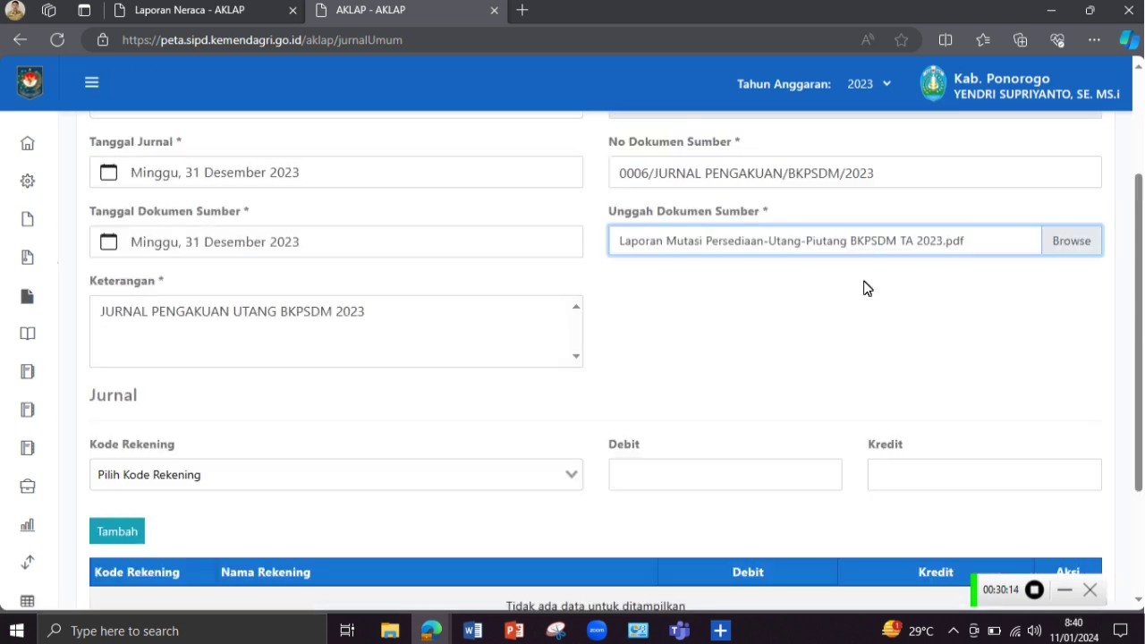
{"action": "scroll", "coordinate": [579, 233], "scroll_direction": "down", "scroll_amount": 1}
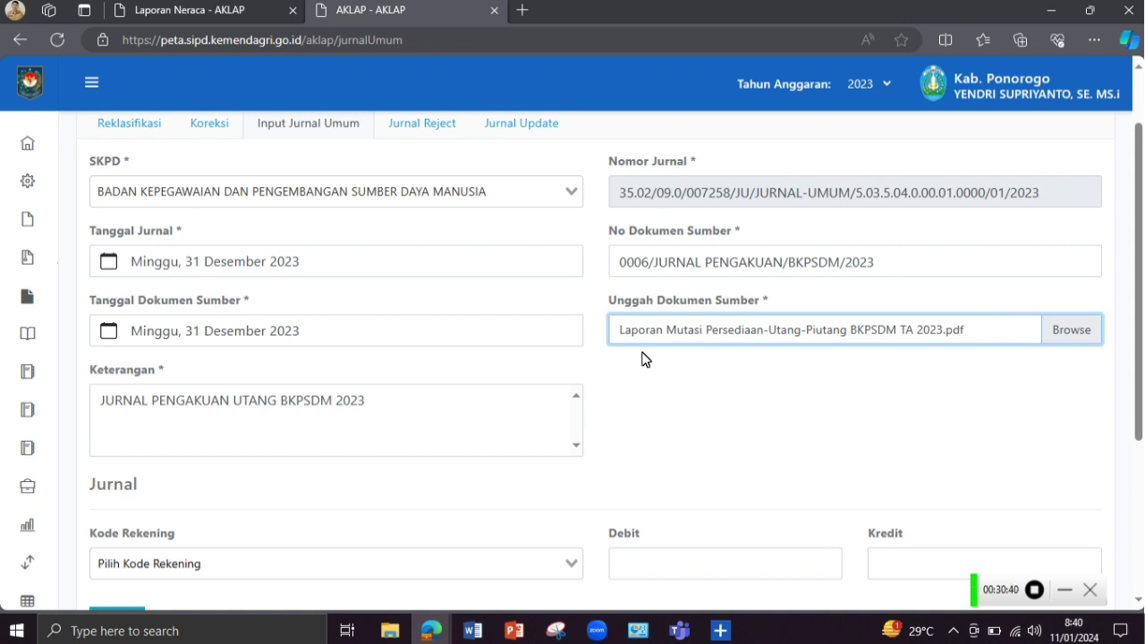
{"action": "scroll", "coordinate": [645, 358], "scroll_direction": "down", "scroll_amount": 3}
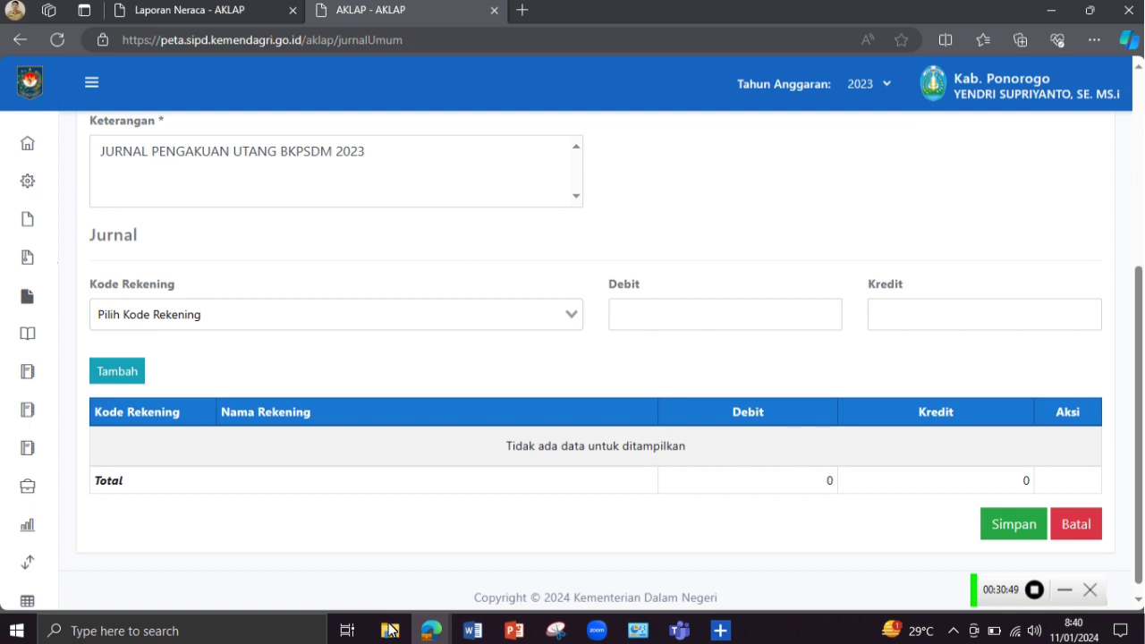
Check the debt types in the Laporan Mutasi Utang PDF and copy the Utang Belanja Jasa Kantor-Tagihan Telepon account code from the Laporan Neraca
{"action": "mouse_move", "coordinate": [431, 631]}
{"action": "left_click", "coordinate": [510, 567]}
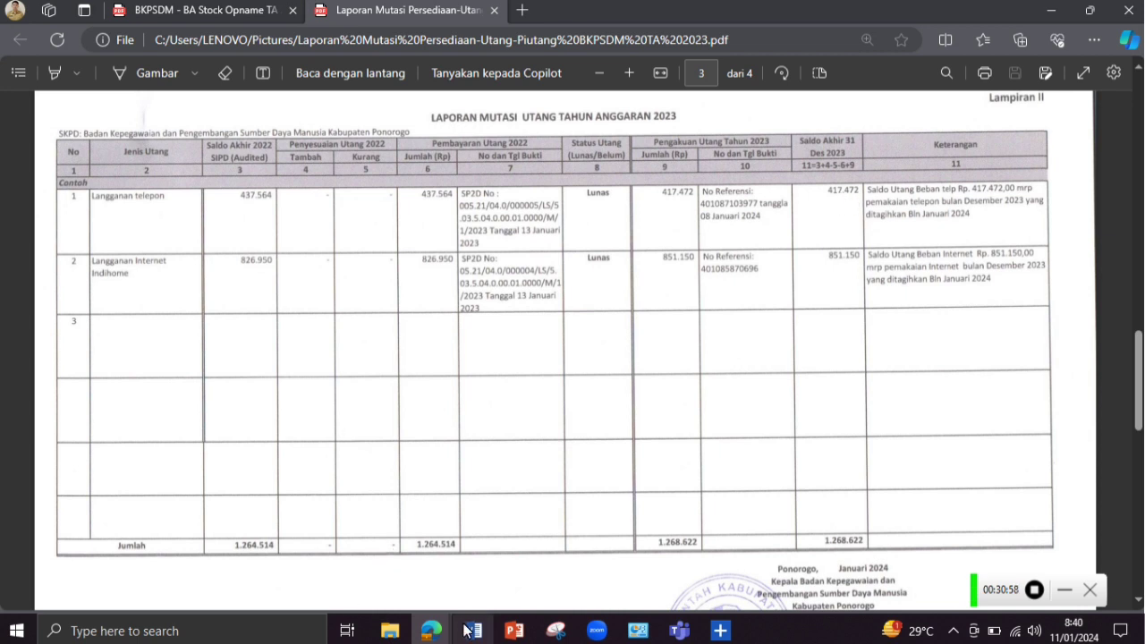
{"action": "mouse_move", "coordinate": [431, 631]}
{"action": "left_click", "coordinate": [362, 572]}
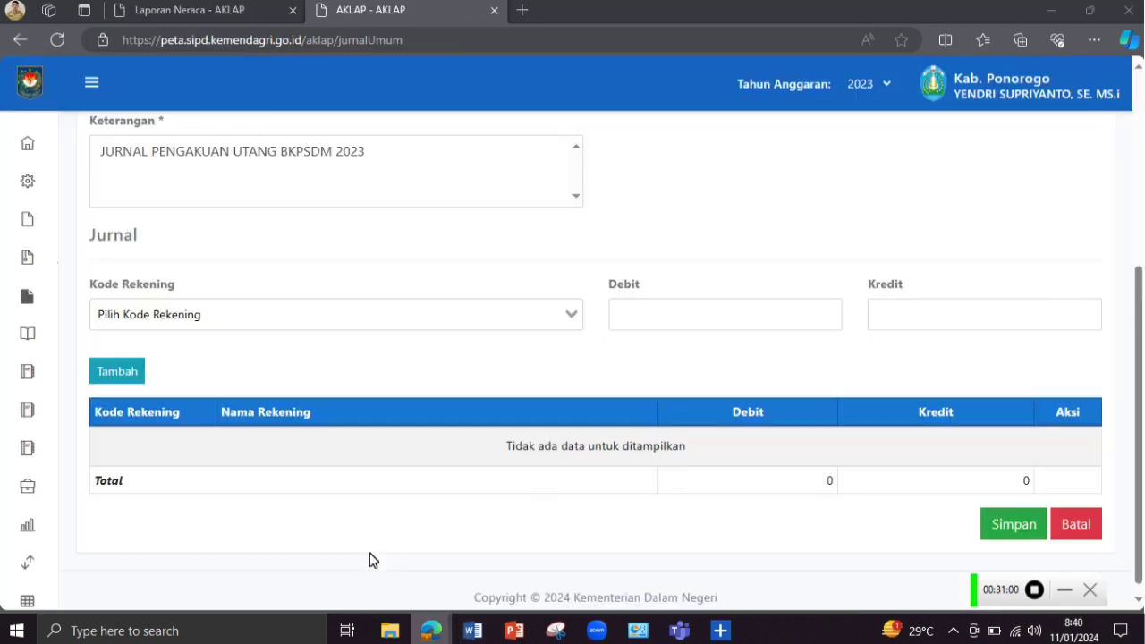
{"action": "left_click", "coordinate": [208, 10]}
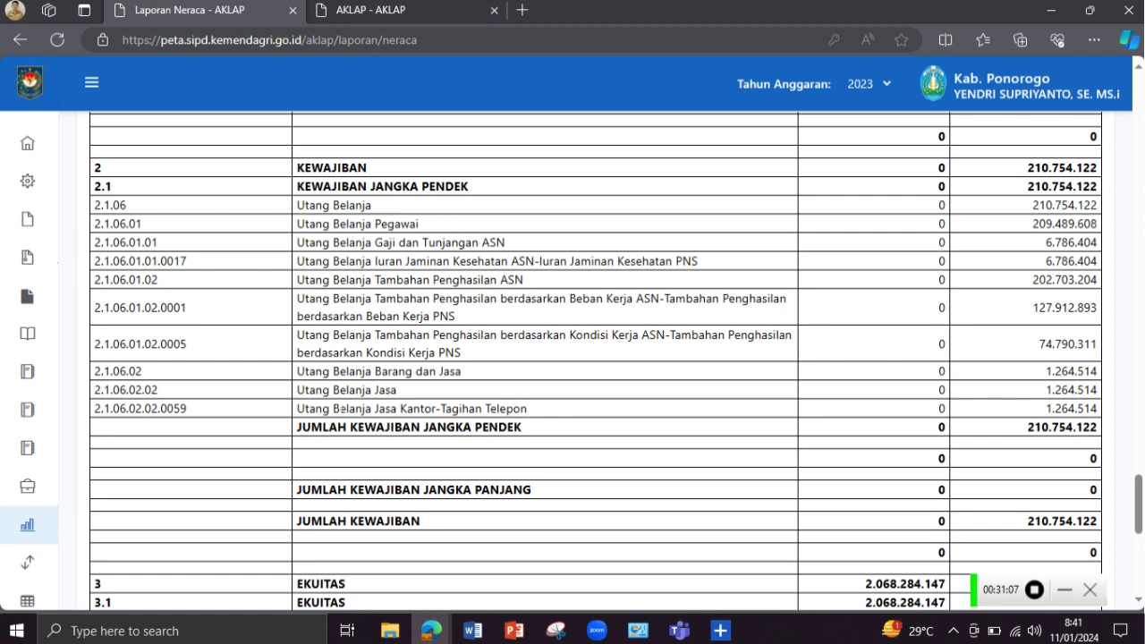
{"action": "double_click", "coordinate": [145, 408]}
{"action": "key", "text": "ctrl+c"}
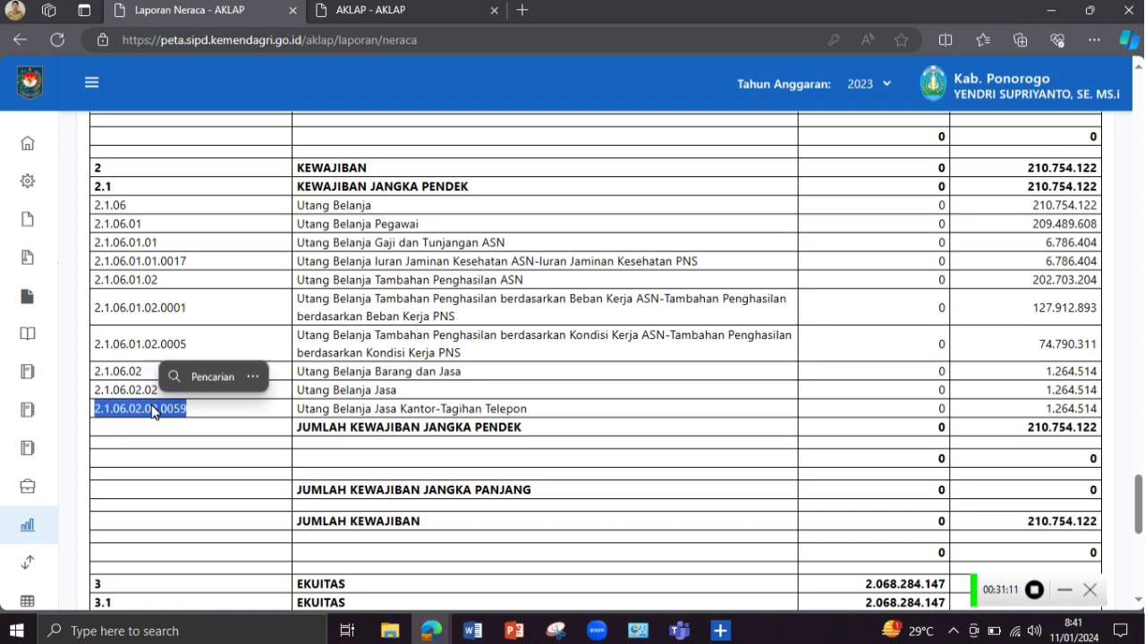
{"action": "right_click", "coordinate": [152, 411]}
{"action": "left_click", "coordinate": [227, 137]}
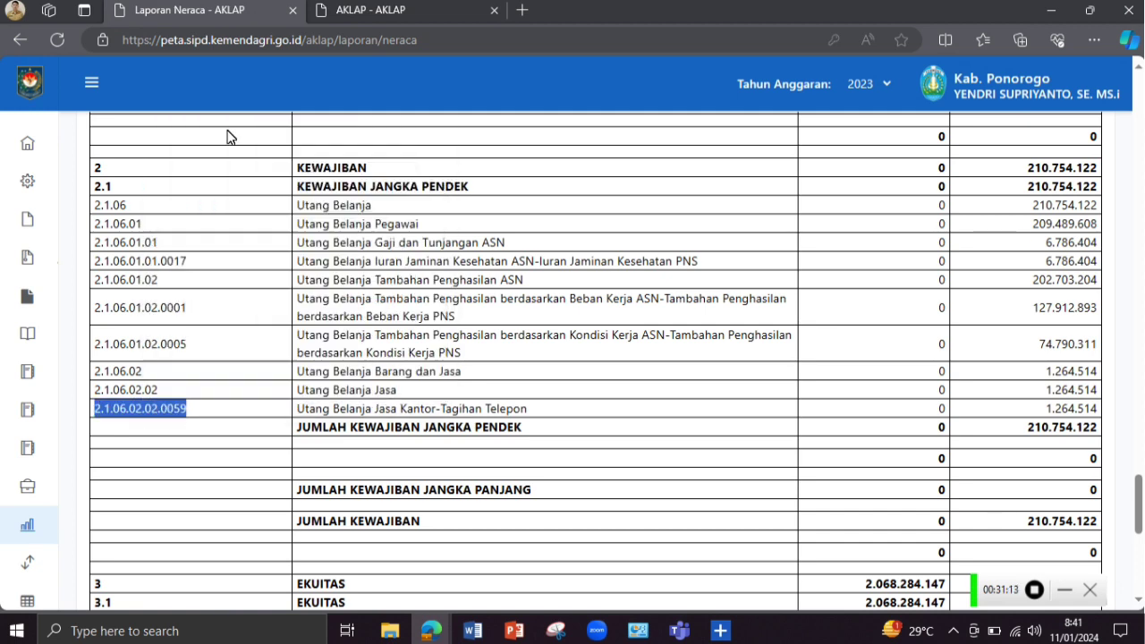
Select 2.1.06.02.02.0059 - Utang Belanja Jasa Kantor-Tagihan Telepon as the Kode Rekening in the Input Jurnal Umum form
{"action": "left_click", "coordinate": [386, 10]}
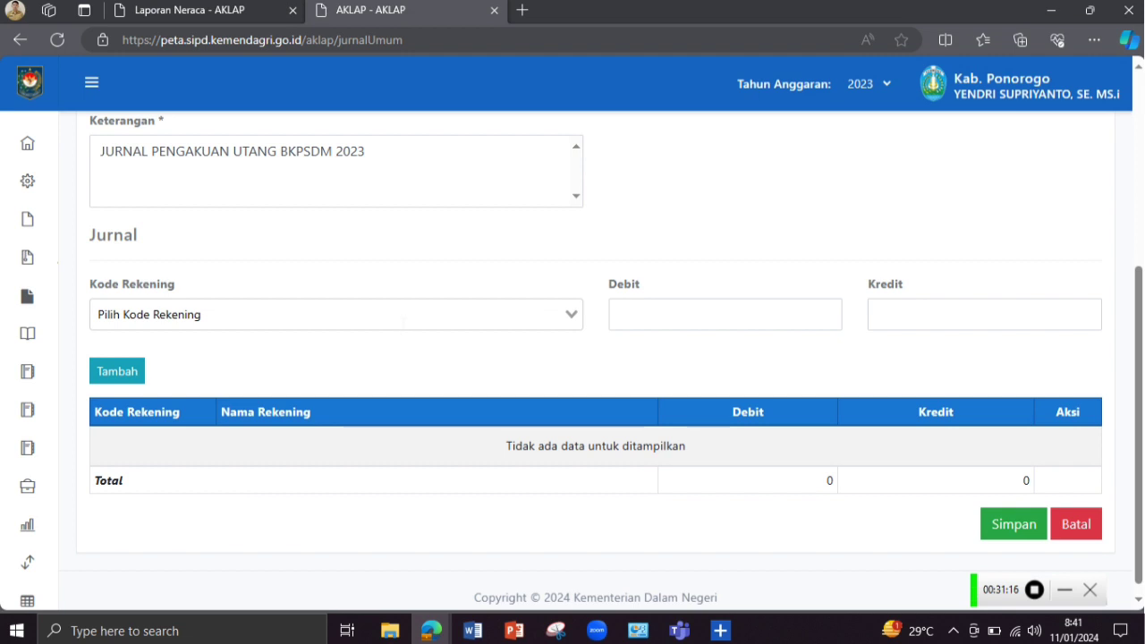
{"action": "left_click", "coordinate": [403, 320]}
{"action": "right_click", "coordinate": [396, 322]}
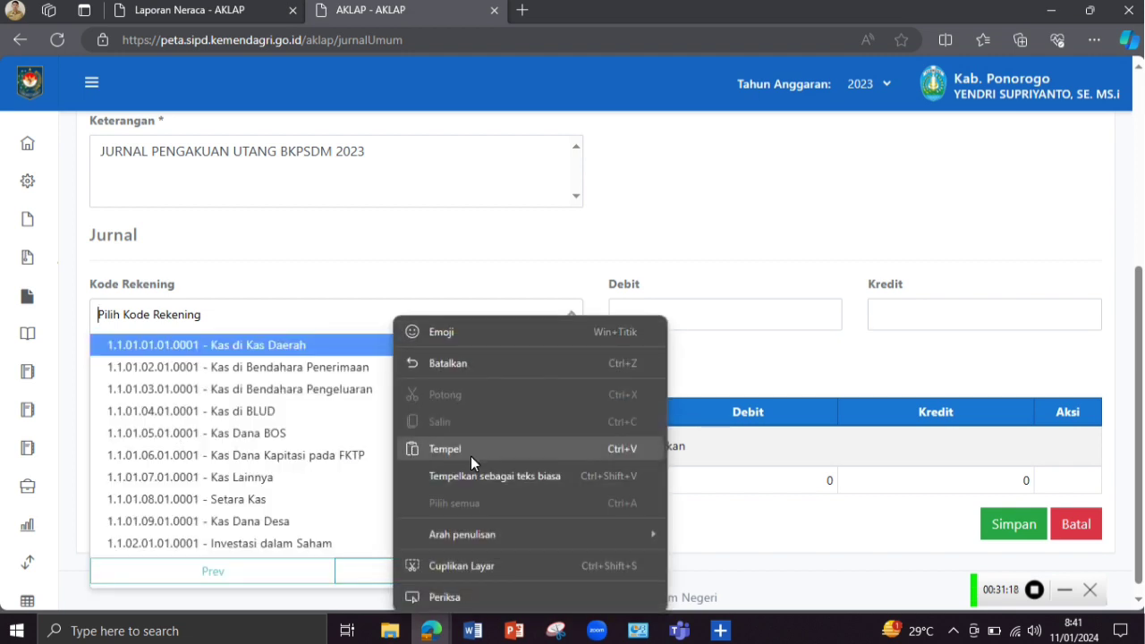
{"action": "left_click", "coordinate": [484, 449]}
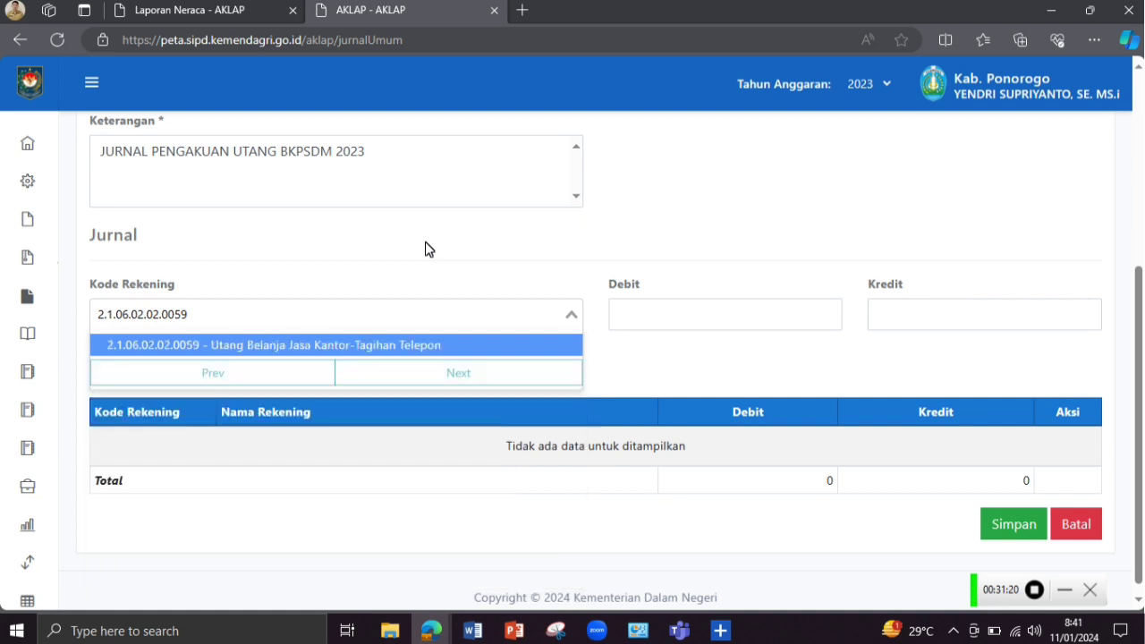
{"action": "left_click", "coordinate": [400, 347]}
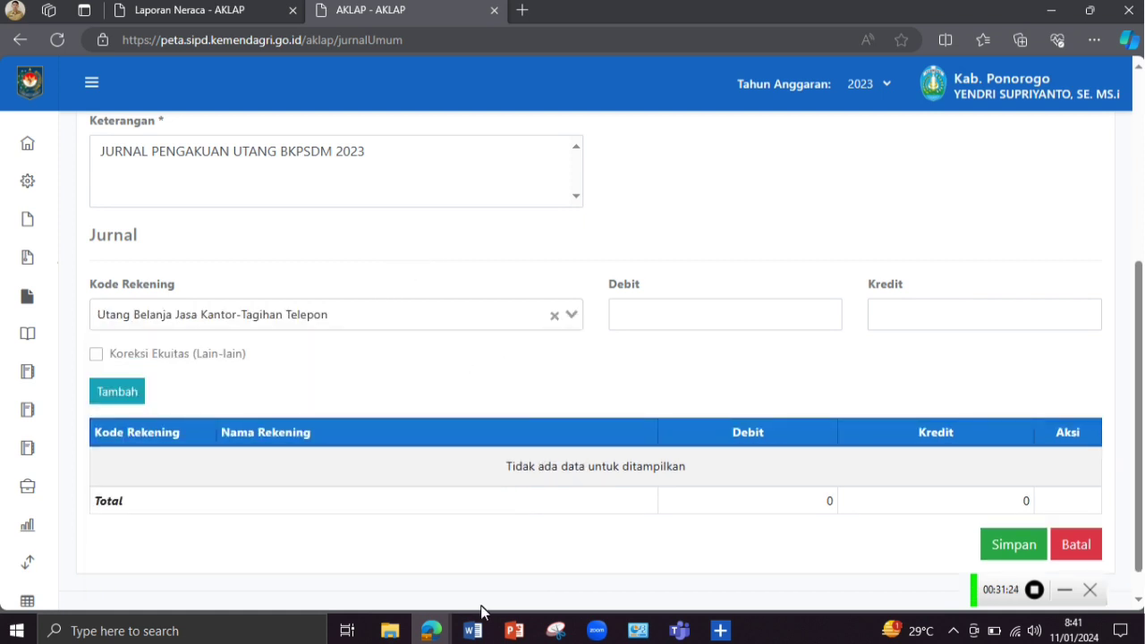
Consult the UTANG rule in Word's RUMUS JURNAL and the debt report PDF, and add the telephone debt row with a Kredit of Rp 417.472
{"action": "left_click", "coordinate": [473, 630]}
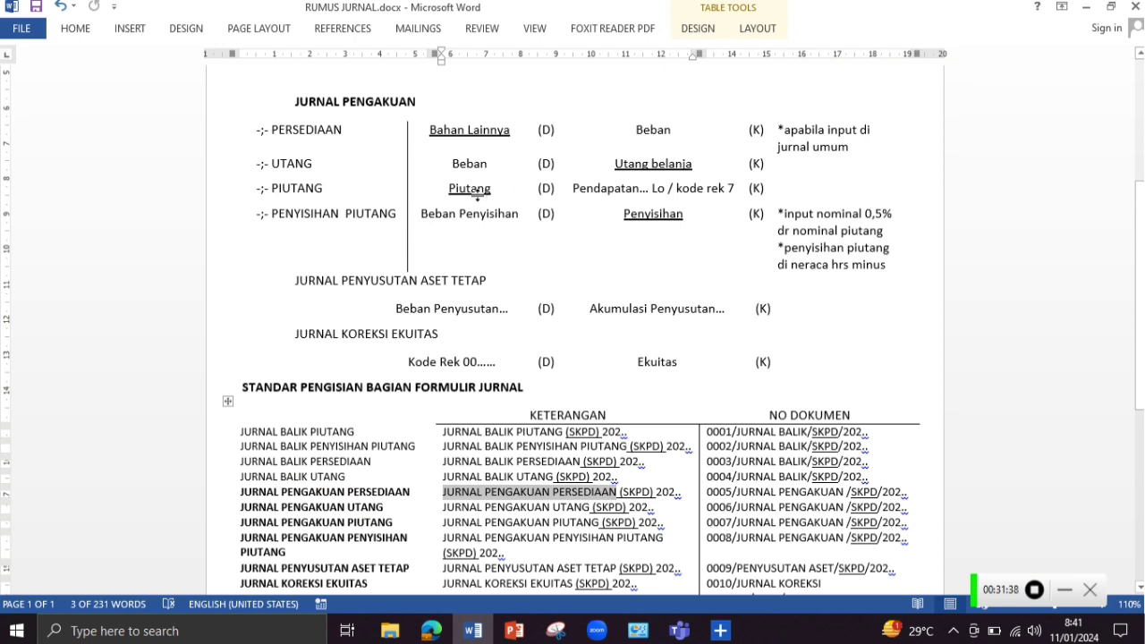
{"action": "left_click", "coordinate": [432, 630]}
{"action": "left_click", "coordinate": [520, 572]}
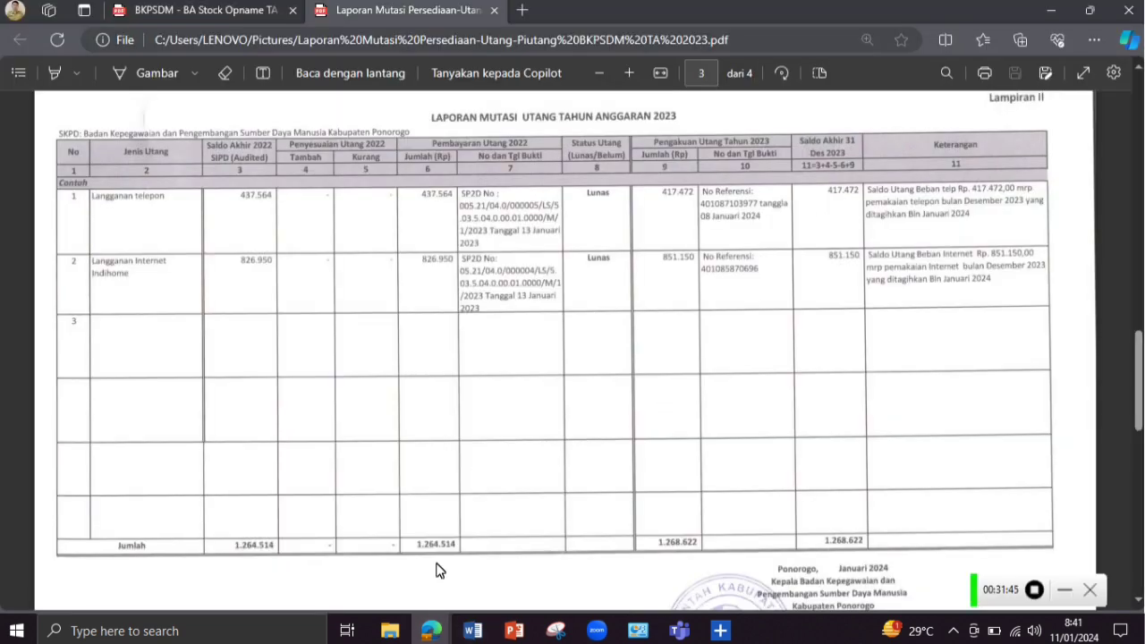
{"action": "mouse_move", "coordinate": [432, 630]}
{"action": "left_click", "coordinate": [332, 593]}
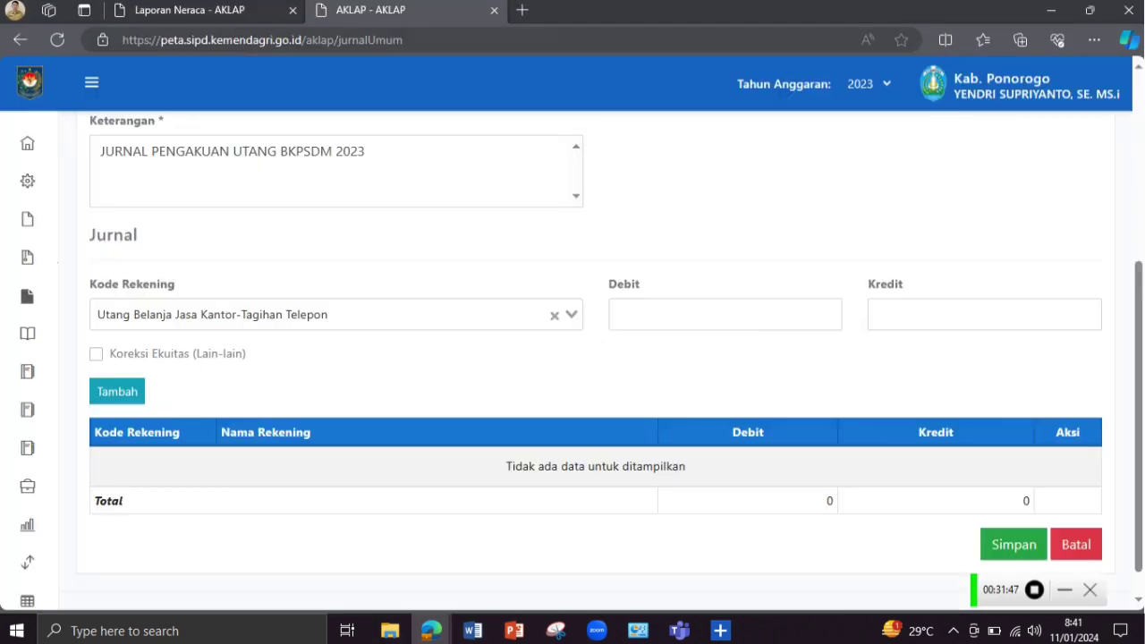
{"action": "left_click", "coordinate": [984, 315]}
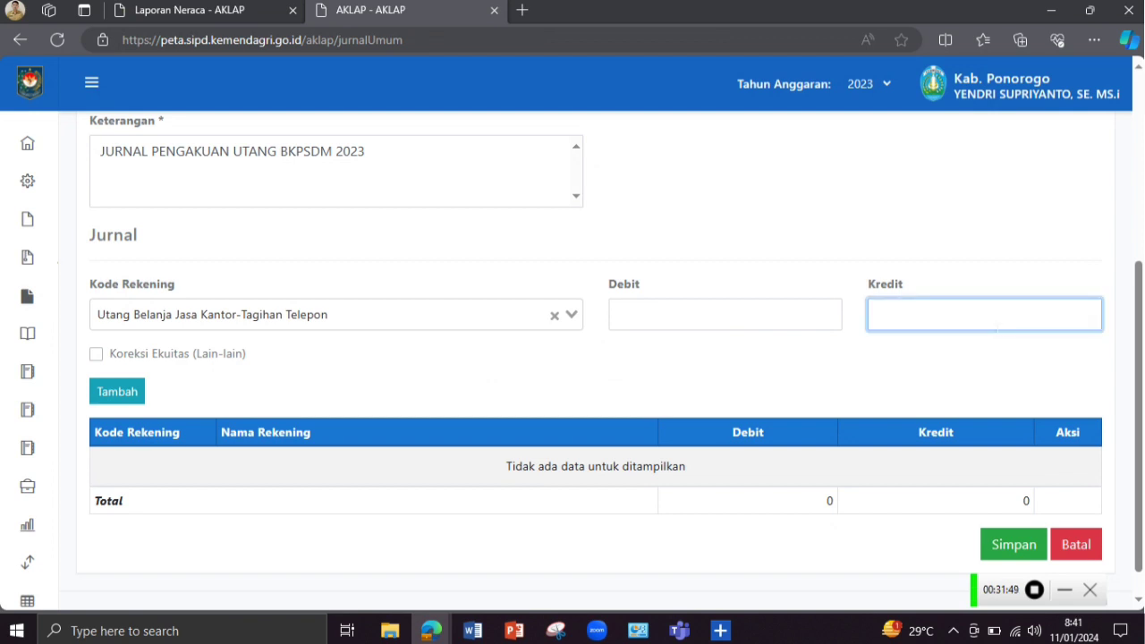
{"action": "type", "text": "4"}
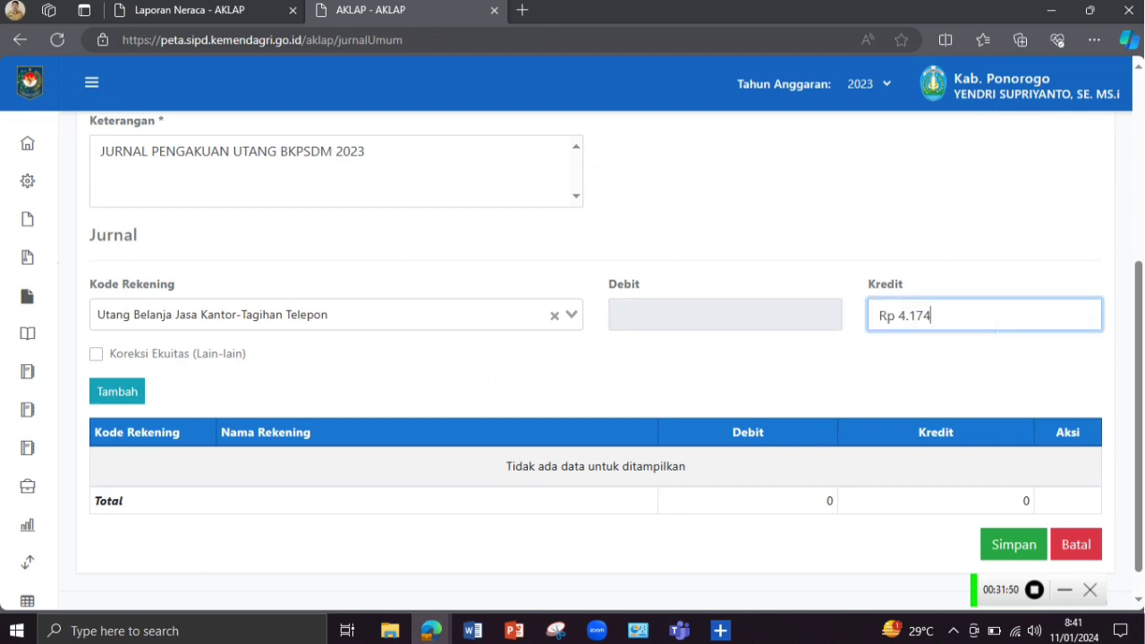
{"action": "type", "text": "17.472"}
{"action": "mouse_move", "coordinate": [432, 631]}
{"action": "left_click", "coordinate": [492, 593]}
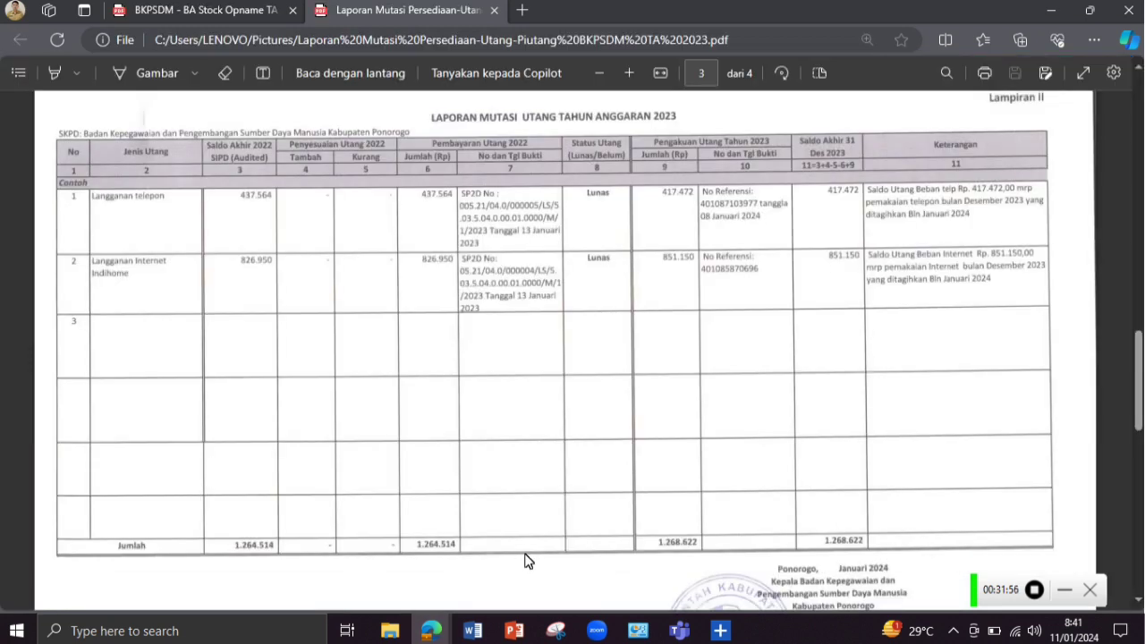
{"action": "mouse_move", "coordinate": [420, 631]}
{"action": "left_click", "coordinate": [384, 572]}
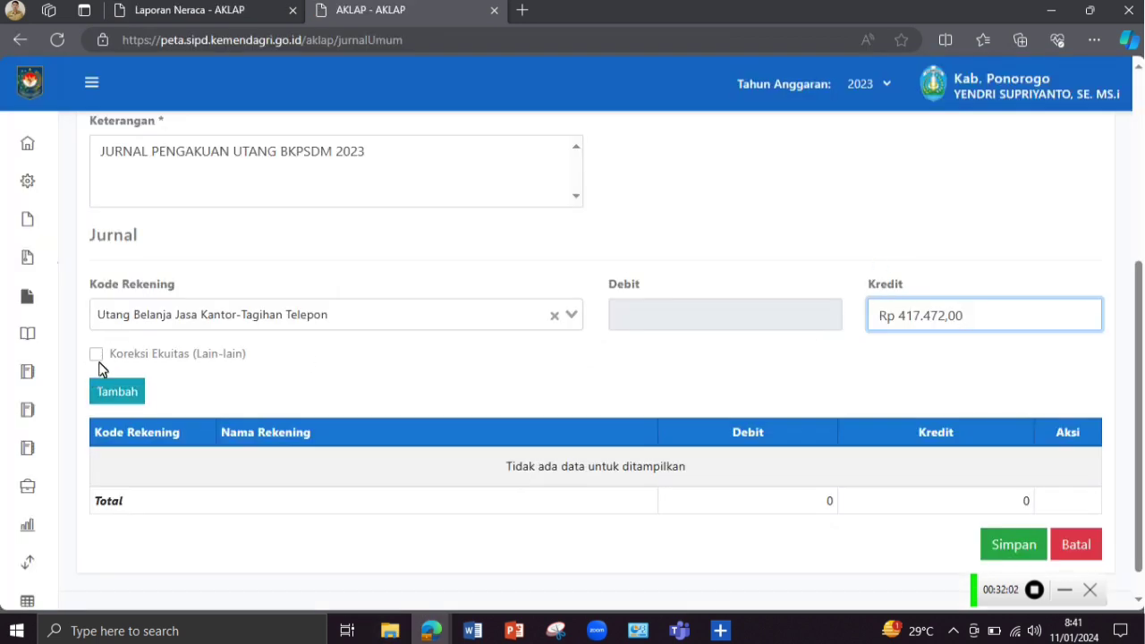
{"action": "left_click", "coordinate": [131, 396]}
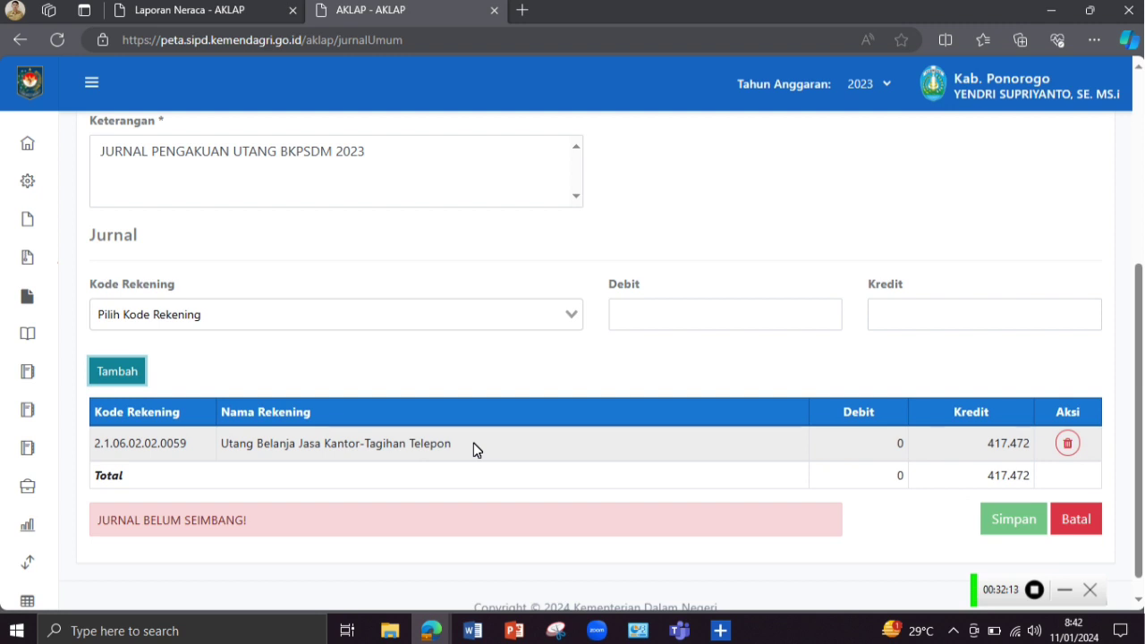
Find accounts matching the copied text Tagihan Telepon and select 8.1.02.02.01.0059 - Beban Tagihan Telepon as the Kode Rekening
{"action": "left_click_drag", "start_coordinate": [452, 442], "coordinate": [365, 443]}
{"action": "key", "text": "ctrl+c"}
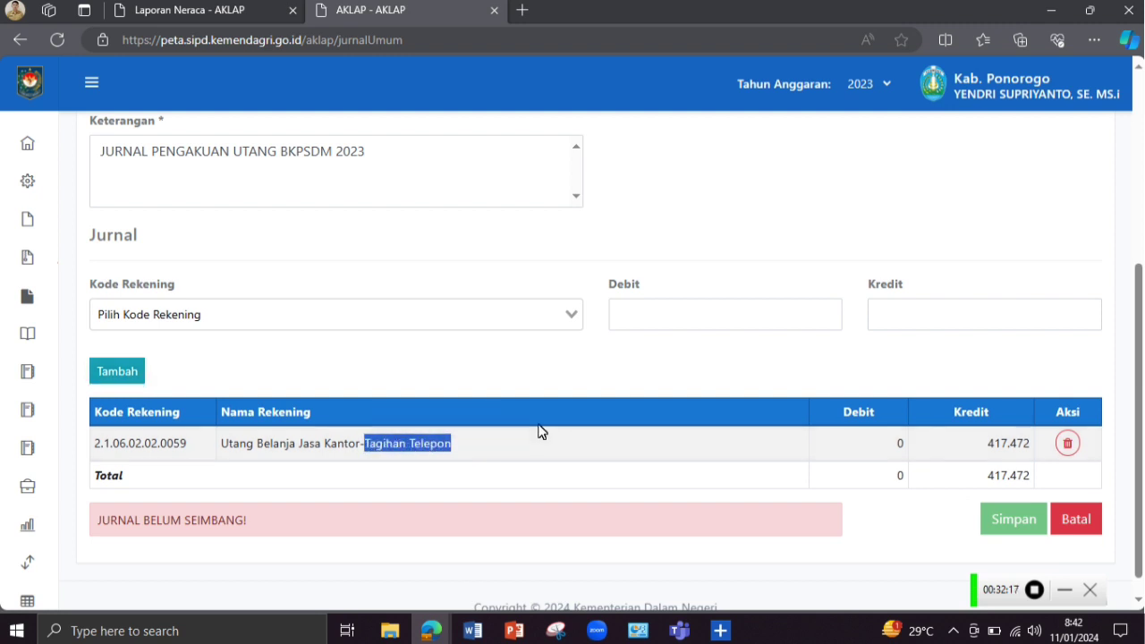
{"action": "right_click", "coordinate": [414, 433]}
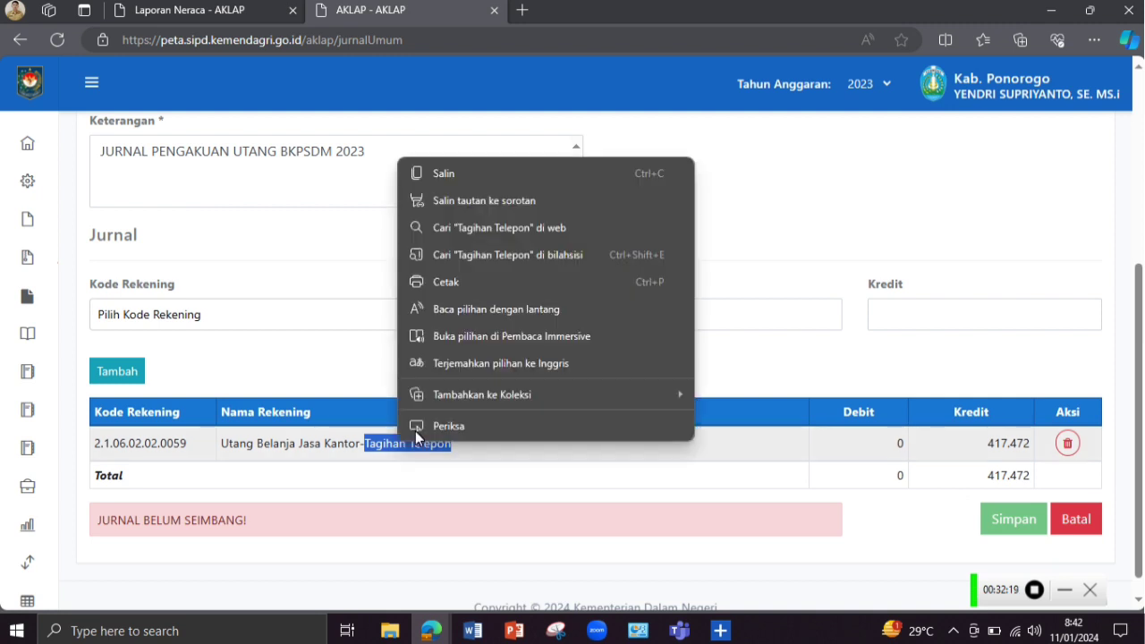
{"action": "left_click", "coordinate": [463, 164]}
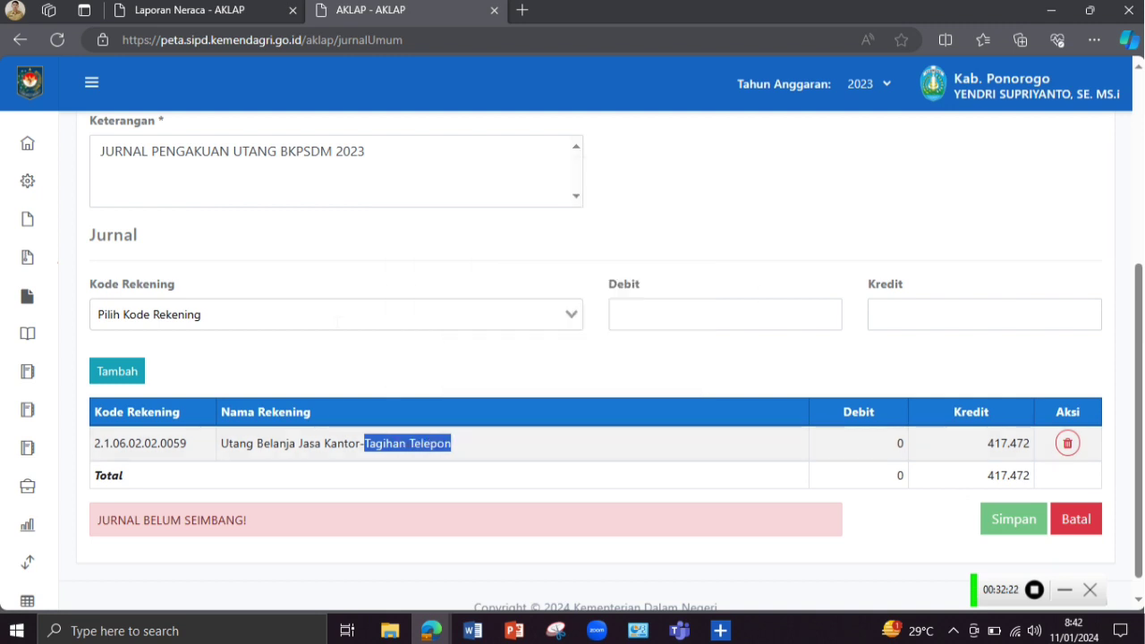
{"action": "left_click", "coordinate": [328, 314]}
{"action": "right_click", "coordinate": [328, 313]}
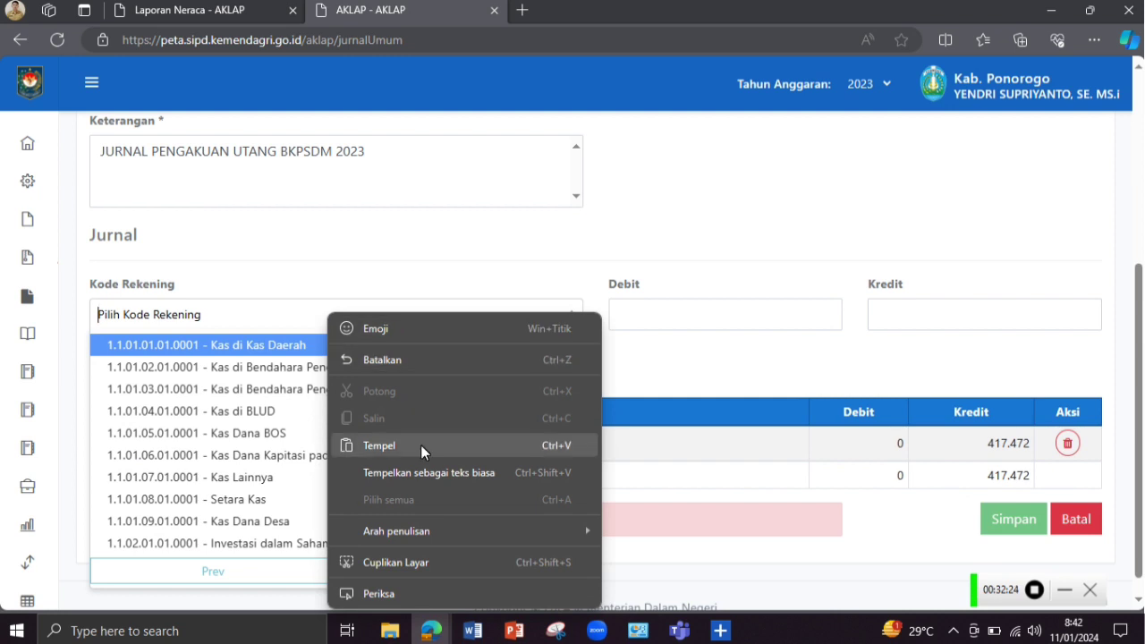
{"action": "left_click", "coordinate": [422, 445]}
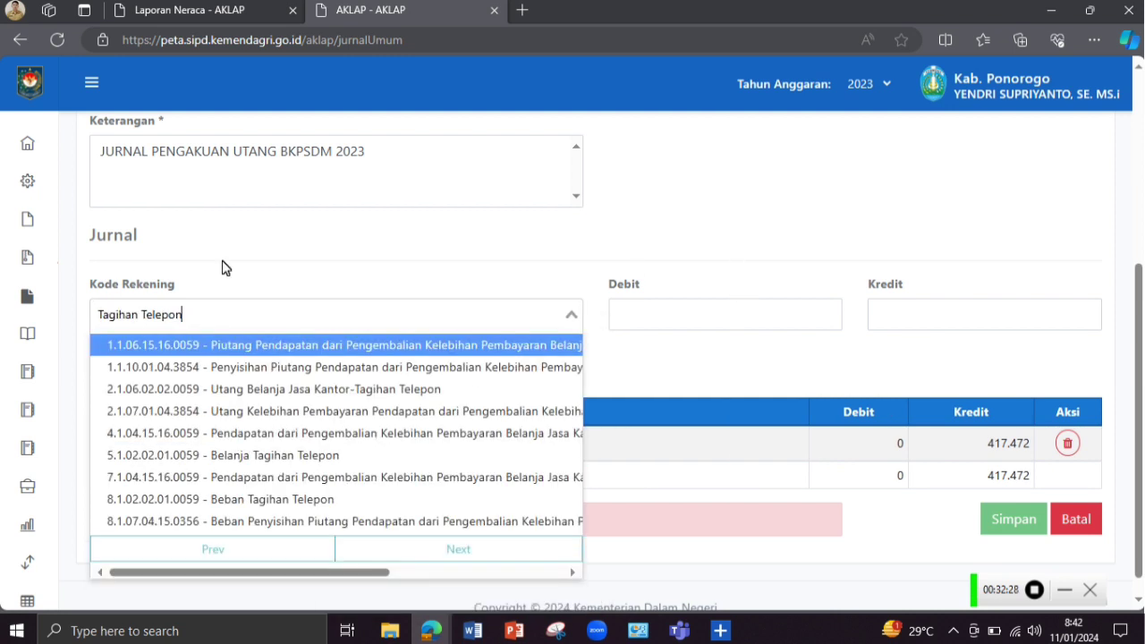
{"action": "left_click", "coordinate": [273, 500]}
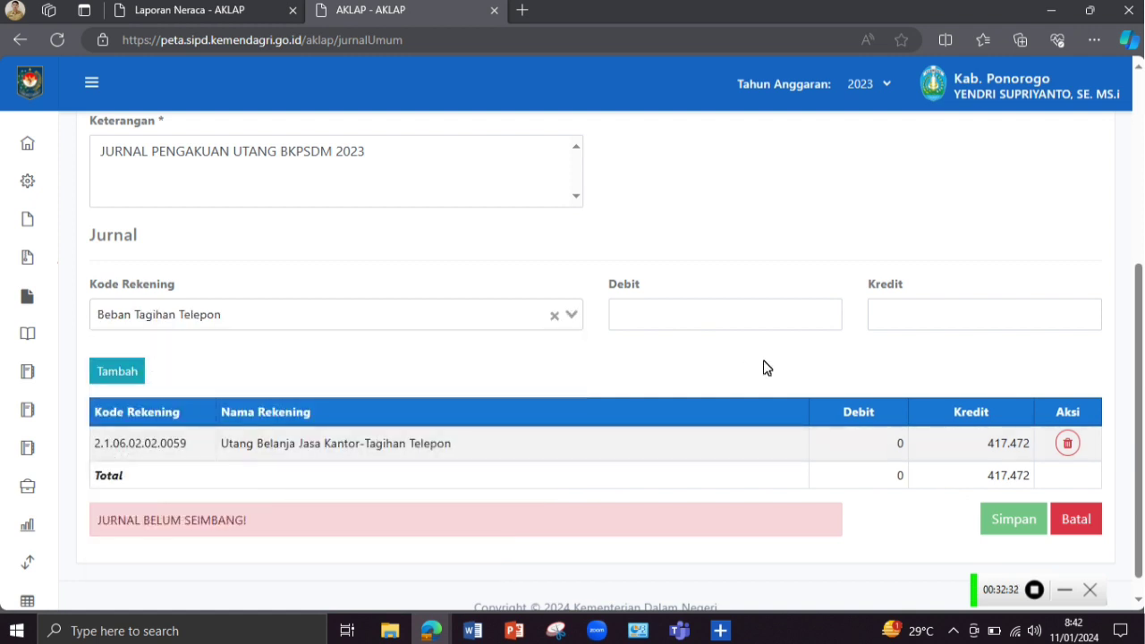
Add the Beban Tagihan Telepon row with a Debit of 417.472, copied from the Kredit amount of the telephone debt row
{"action": "double_click", "coordinate": [1008, 443]}
{"action": "key", "text": "ctrl+c"}
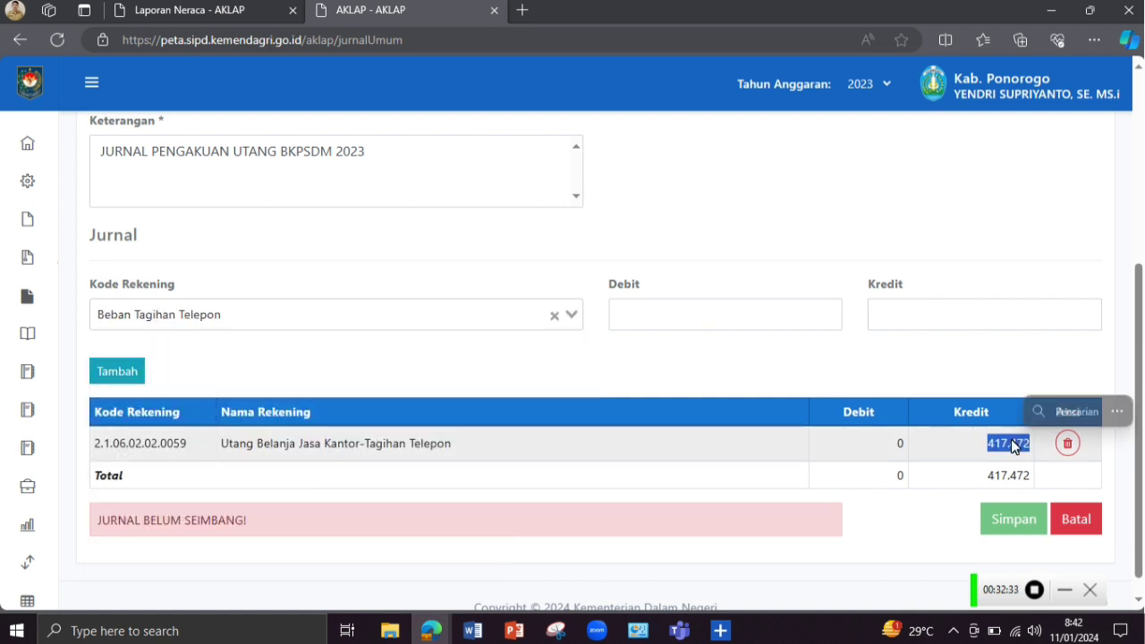
{"action": "right_click", "coordinate": [1010, 445]}
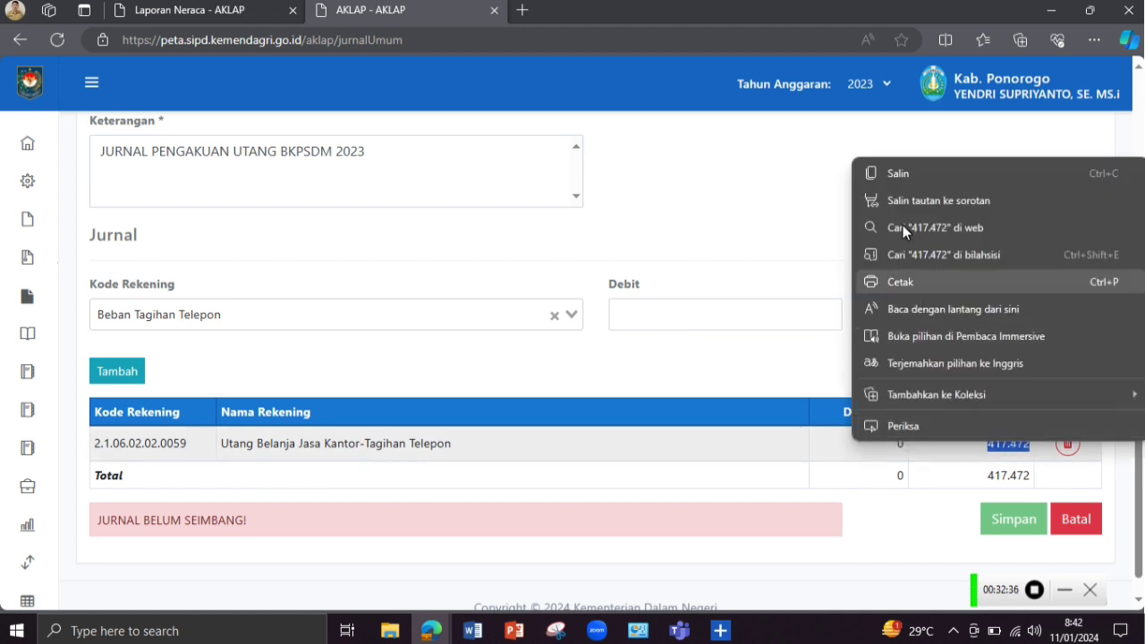
{"action": "left_click", "coordinate": [908, 175]}
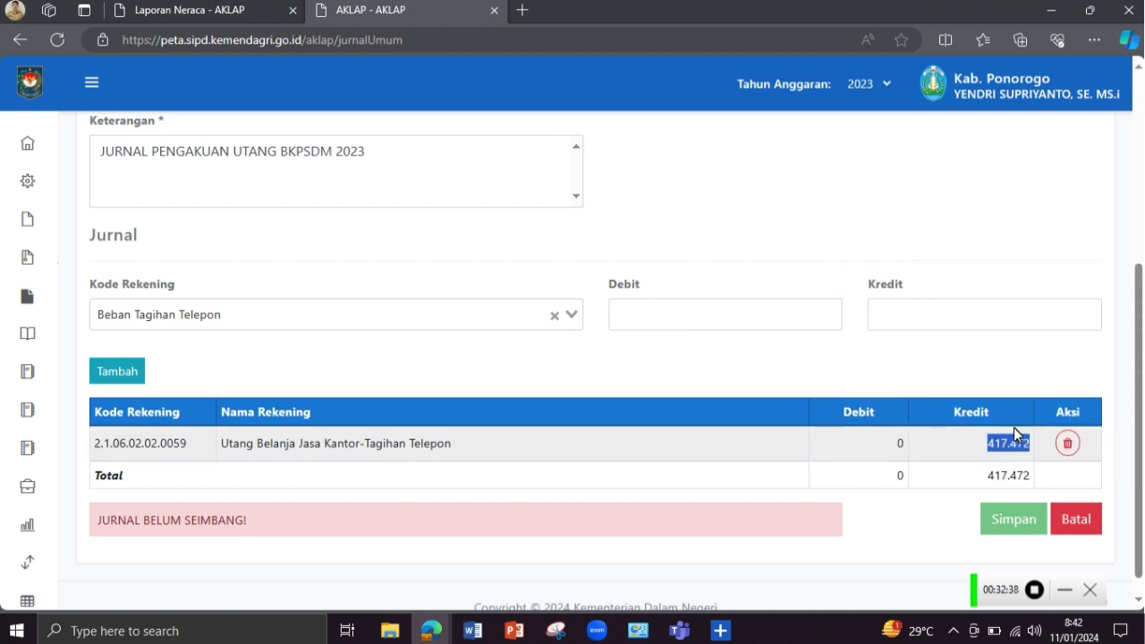
{"action": "left_click", "coordinate": [674, 317]}
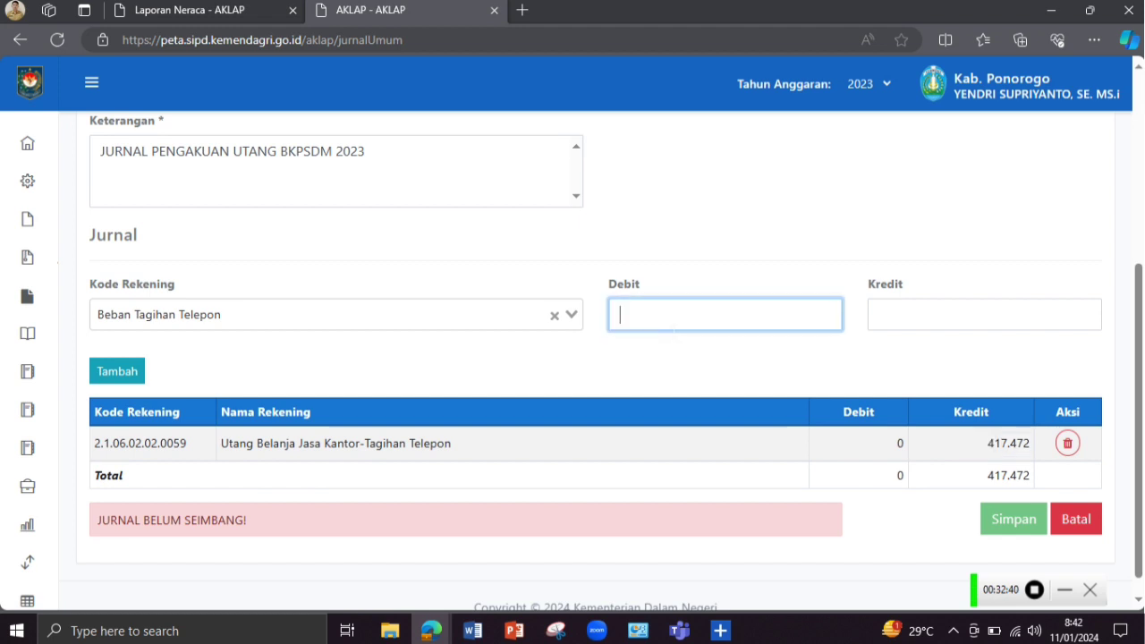
{"action": "right_click", "coordinate": [677, 315]}
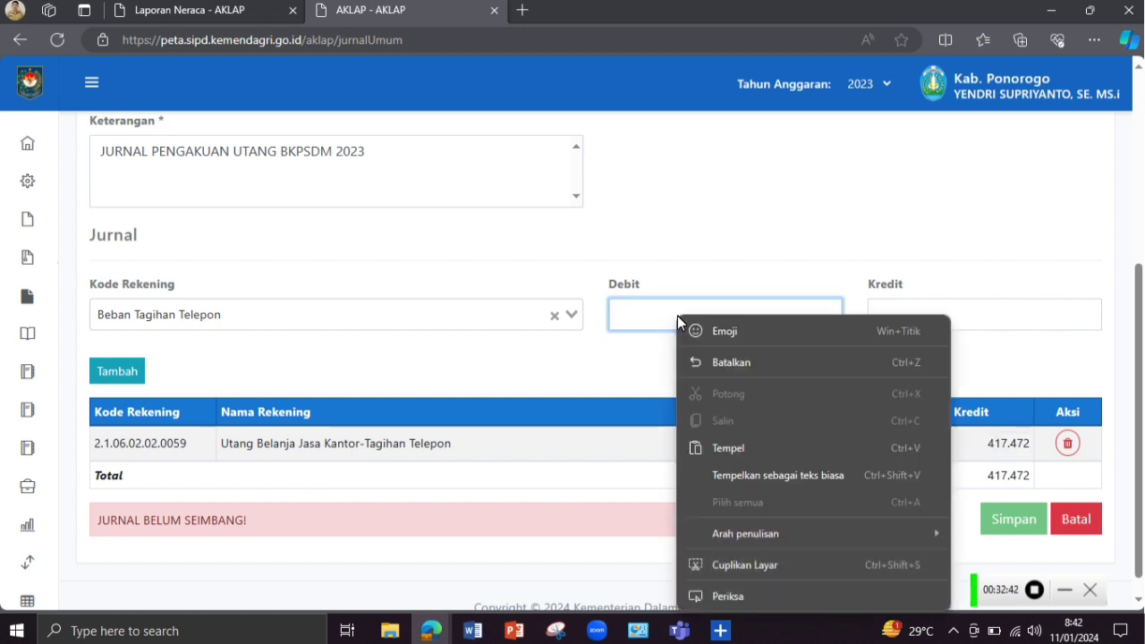
{"action": "left_click", "coordinate": [737, 447]}
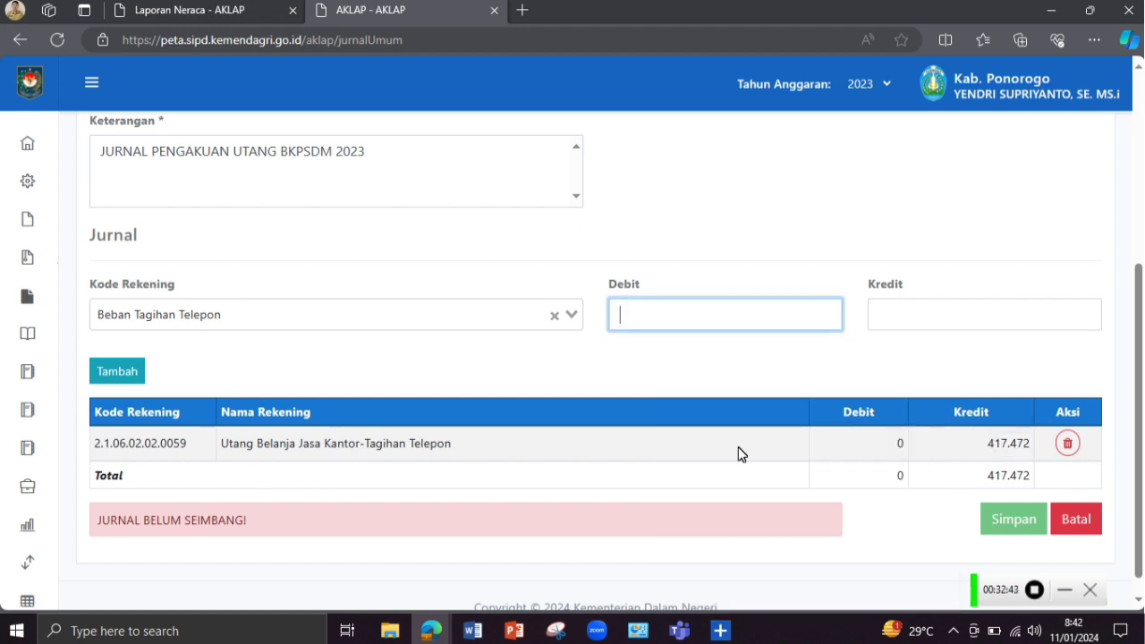
{"action": "left_click", "coordinate": [130, 374]}
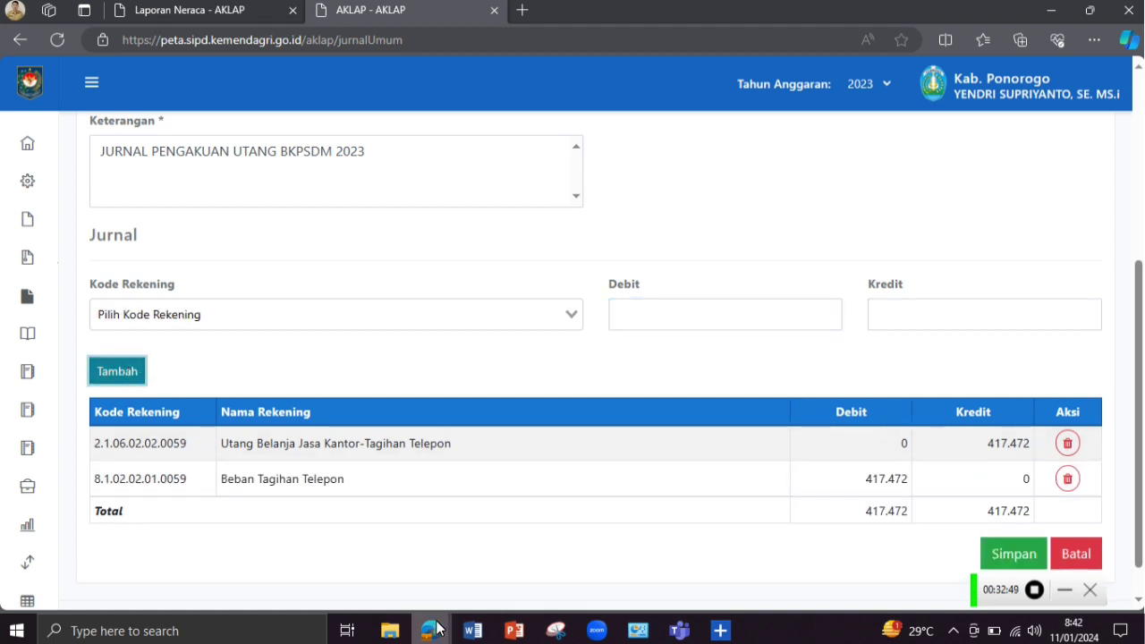
Check the debt report PDF and Laporan Neraca, and select 2.1.06.02.02.0063 - Utang Belanja Jasa Kantor-Kawat/Faksimili/Internet/TV Berlangganan as Kode Rekening by searching KAWAT
{"action": "mouse_move", "coordinate": [430, 630]}
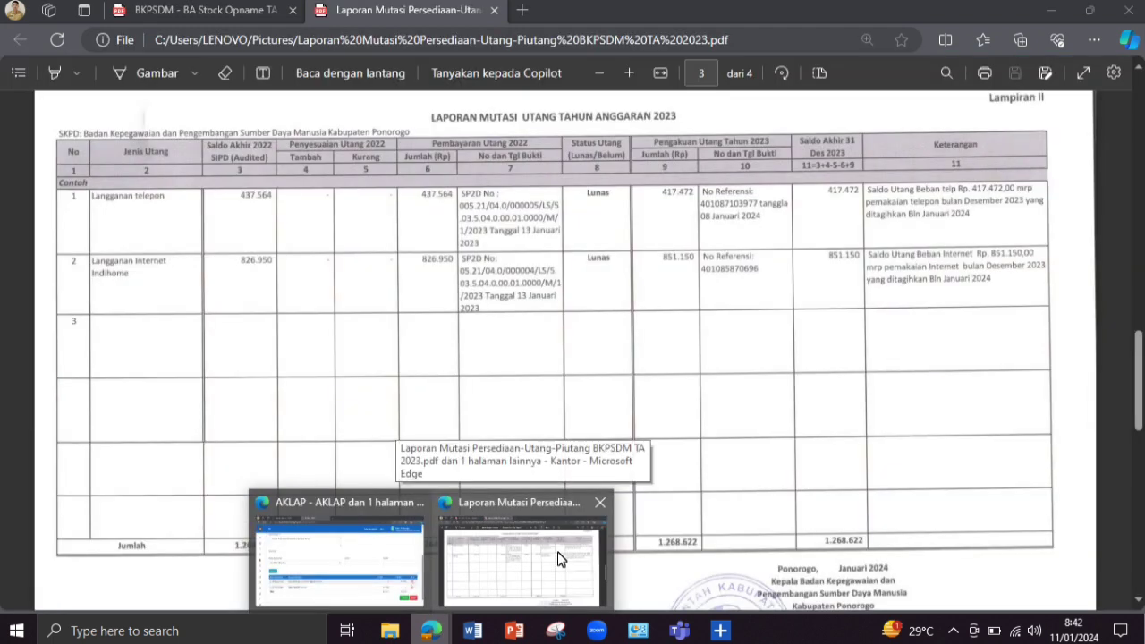
{"action": "left_click", "coordinate": [560, 557]}
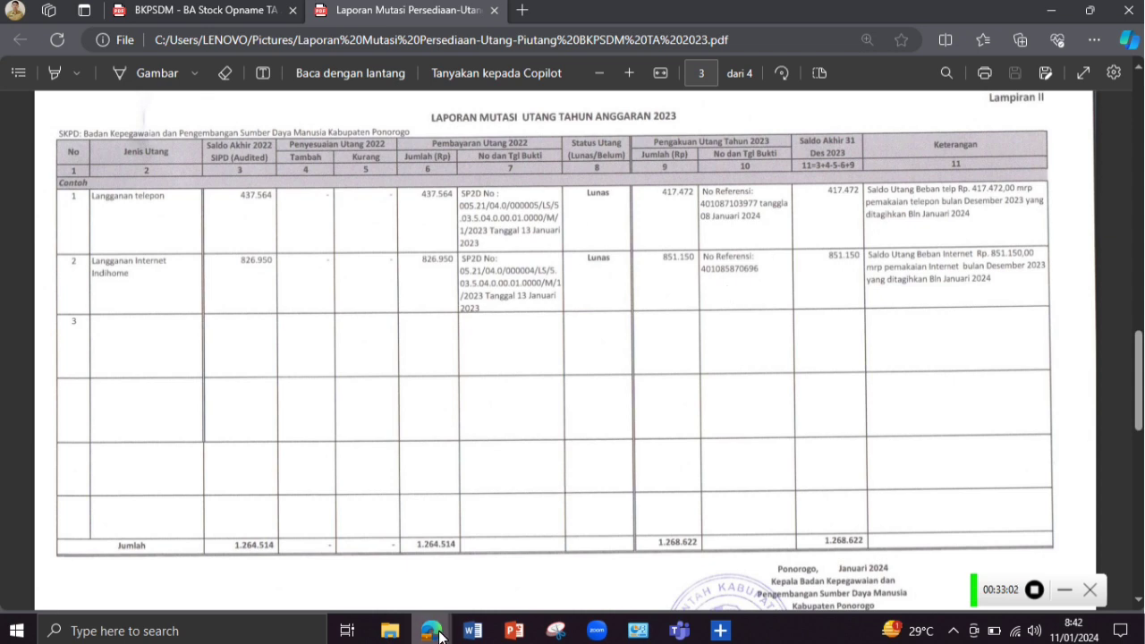
{"action": "mouse_move", "coordinate": [439, 637]}
{"action": "left_click", "coordinate": [393, 563]}
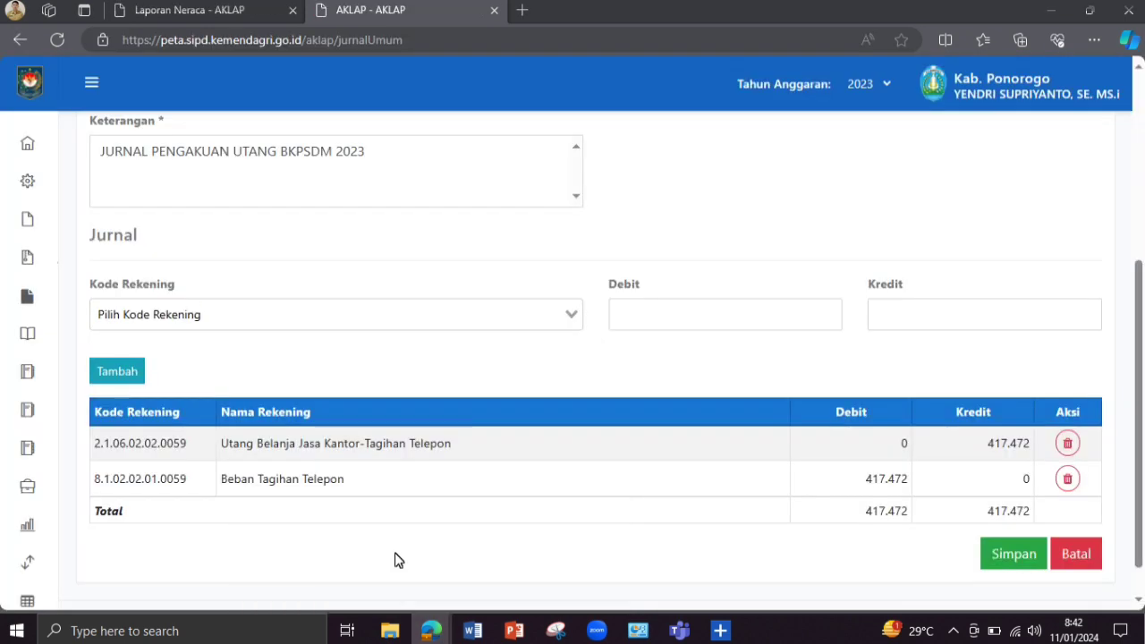
{"action": "left_click", "coordinate": [209, 12]}
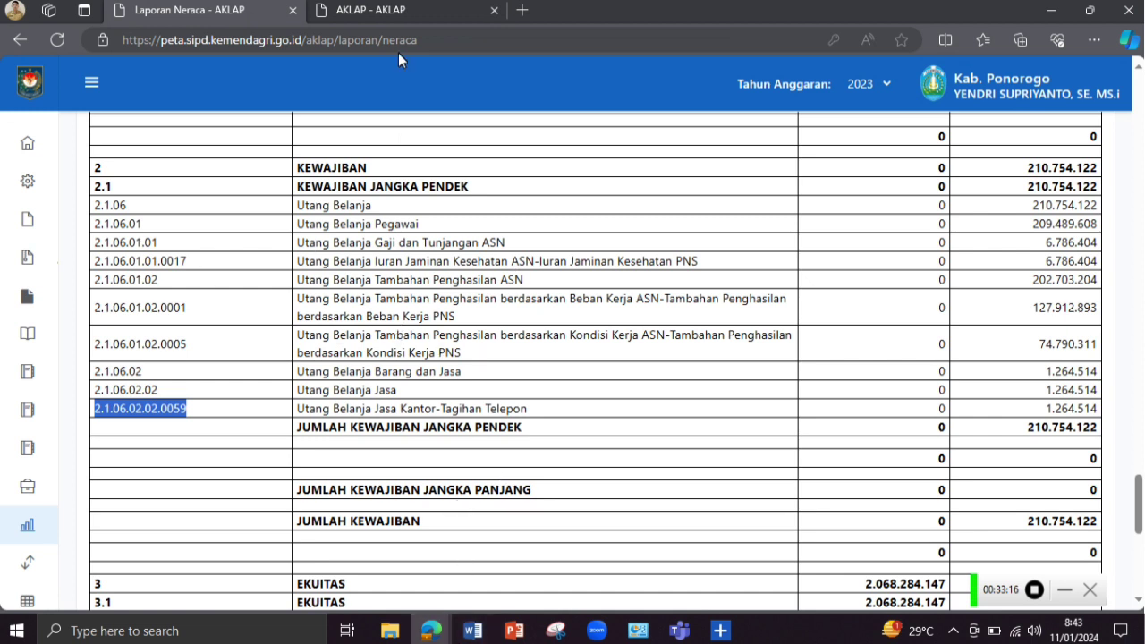
{"action": "left_click", "coordinate": [400, 11]}
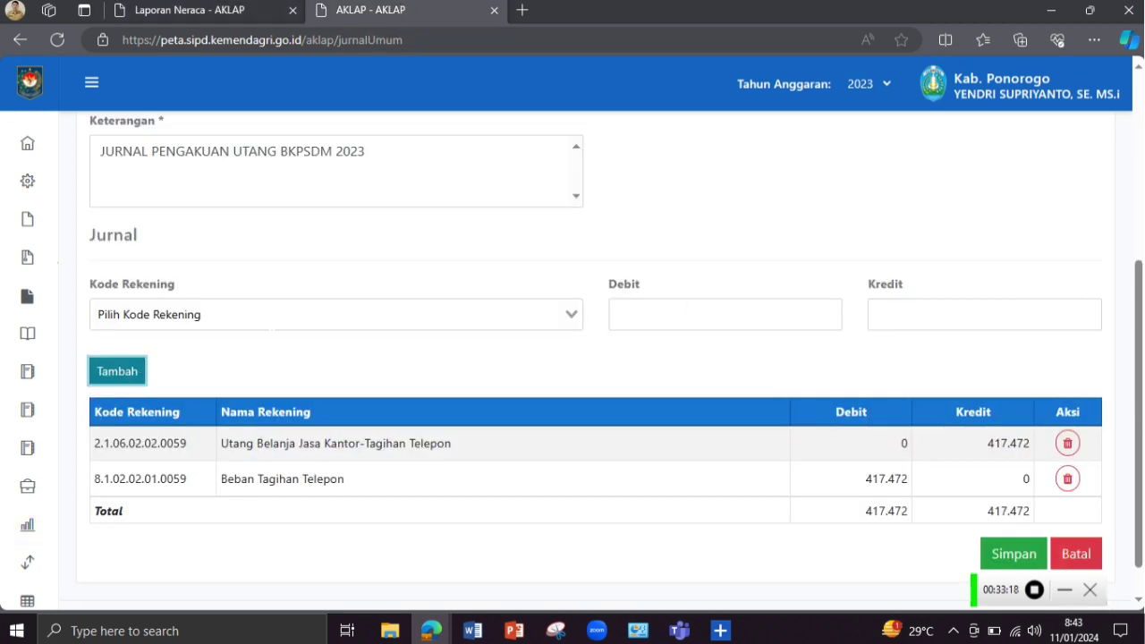
{"action": "left_click", "coordinate": [336, 314]}
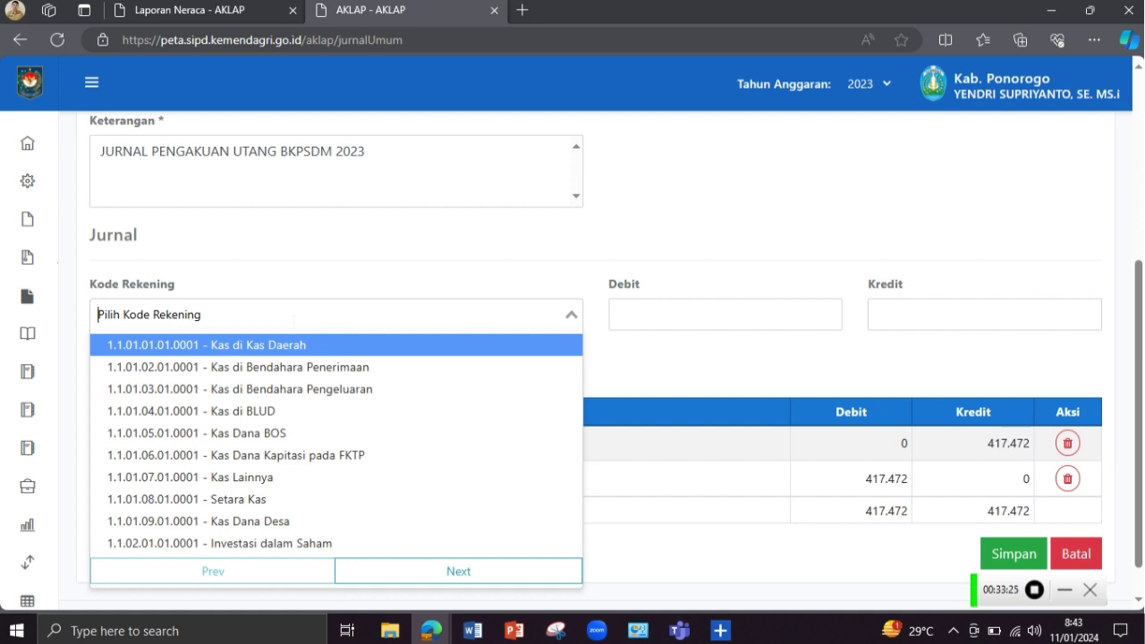
{"action": "type", "text": "KAWAT"}
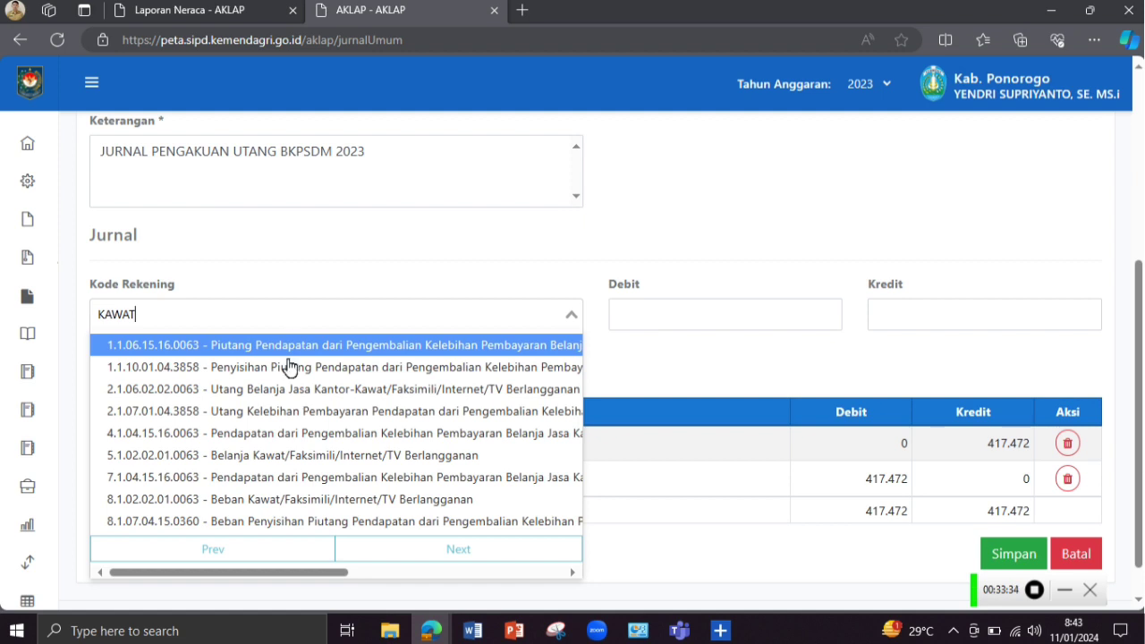
{"action": "left_click", "coordinate": [273, 394]}
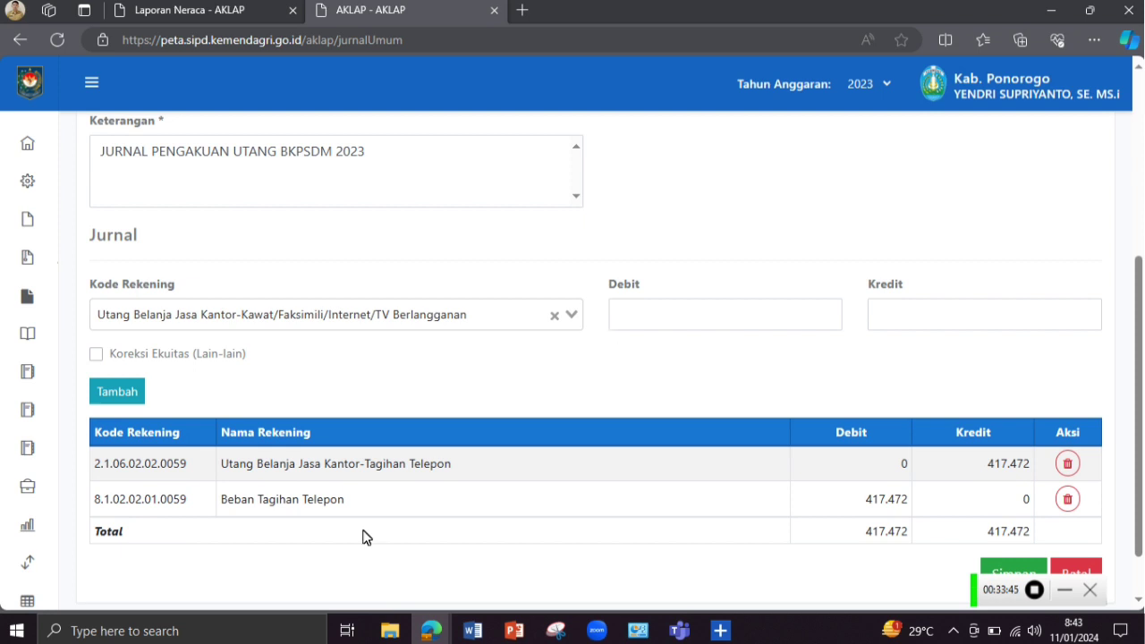
Consult the Langganan Internet Indihome amount in the debt report PDF and add the internet debt row with a Kredit of Rp 851.150
{"action": "left_click", "coordinate": [432, 633]}
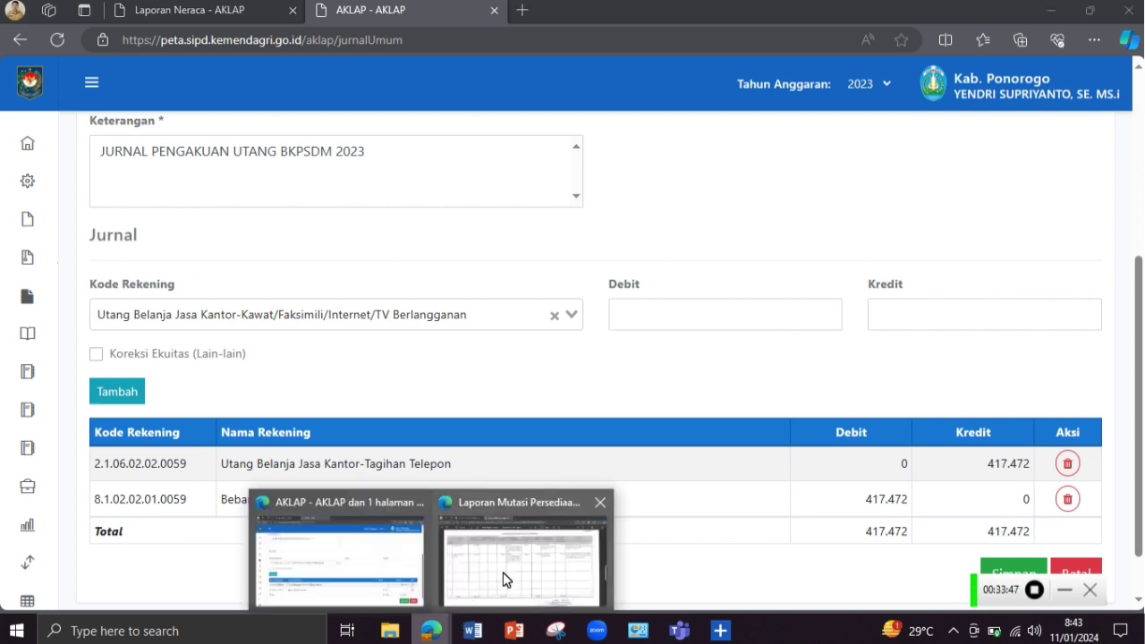
{"action": "left_click", "coordinate": [506, 579]}
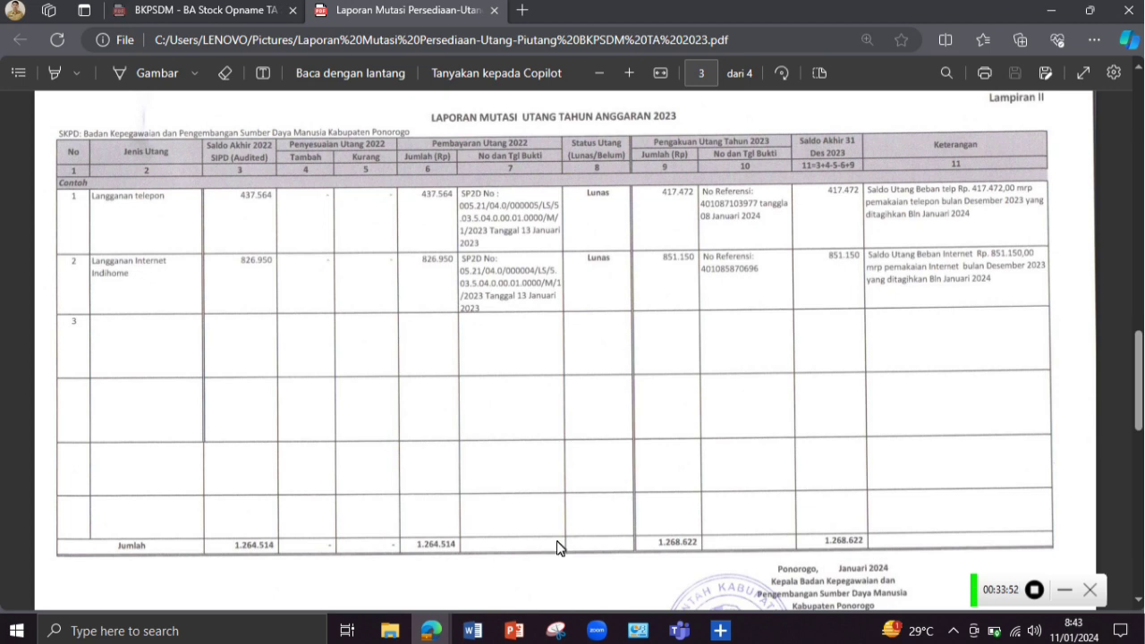
{"action": "mouse_move", "coordinate": [431, 631]}
{"action": "left_click", "coordinate": [383, 561]}
{"action": "left_click", "coordinate": [942, 329]}
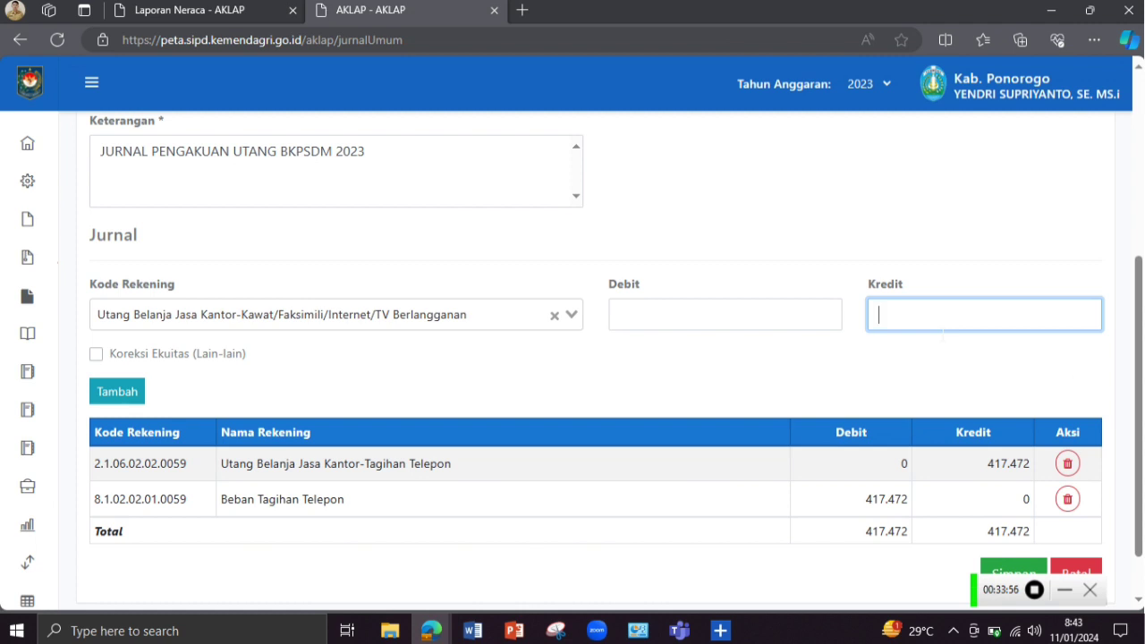
{"action": "type", "text": "85"}
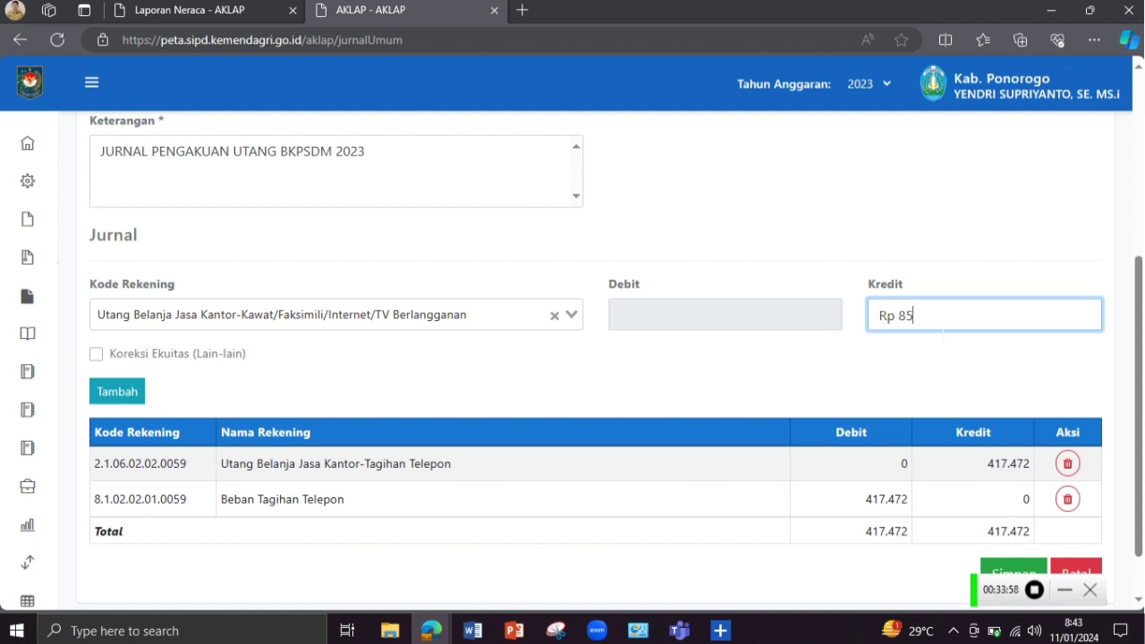
{"action": "type", "text": "1.850"}
{"action": "left_click", "coordinate": [431, 631]}
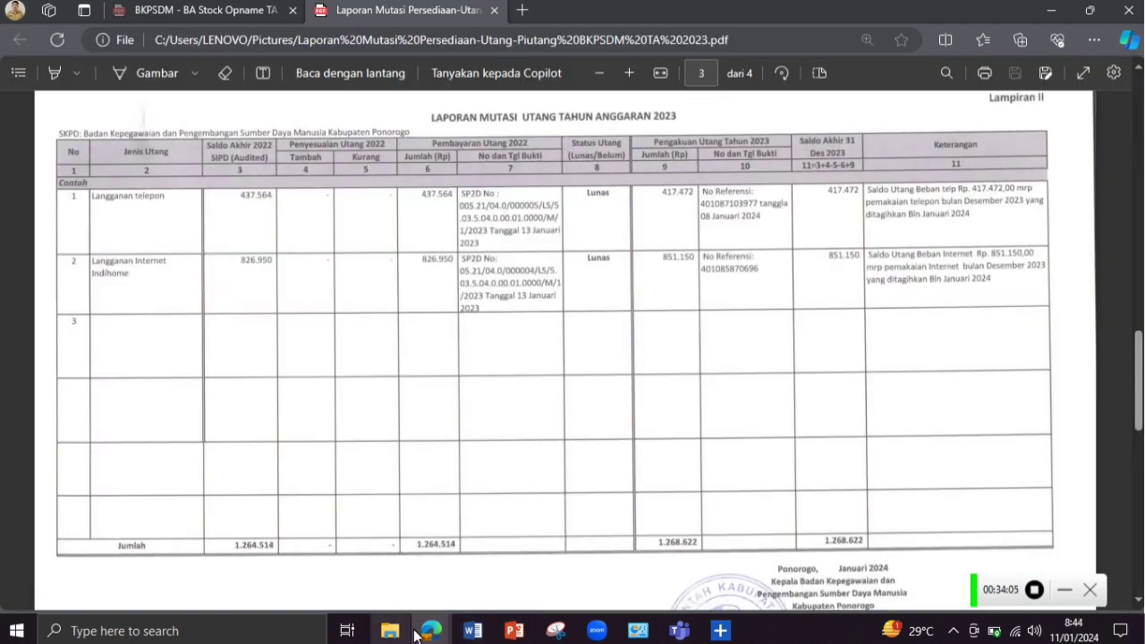
{"action": "left_click", "coordinate": [416, 633]}
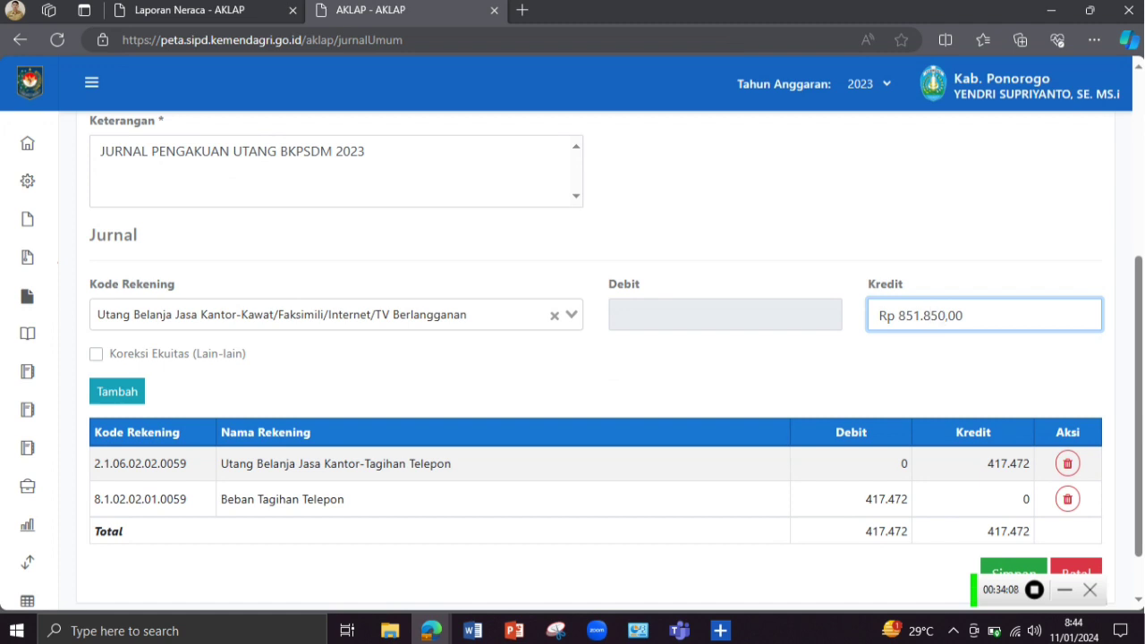
{"action": "key", "text": "BackSpace"}
{"action": "type", "text": "1"}
{"action": "left_click", "coordinate": [132, 391]}
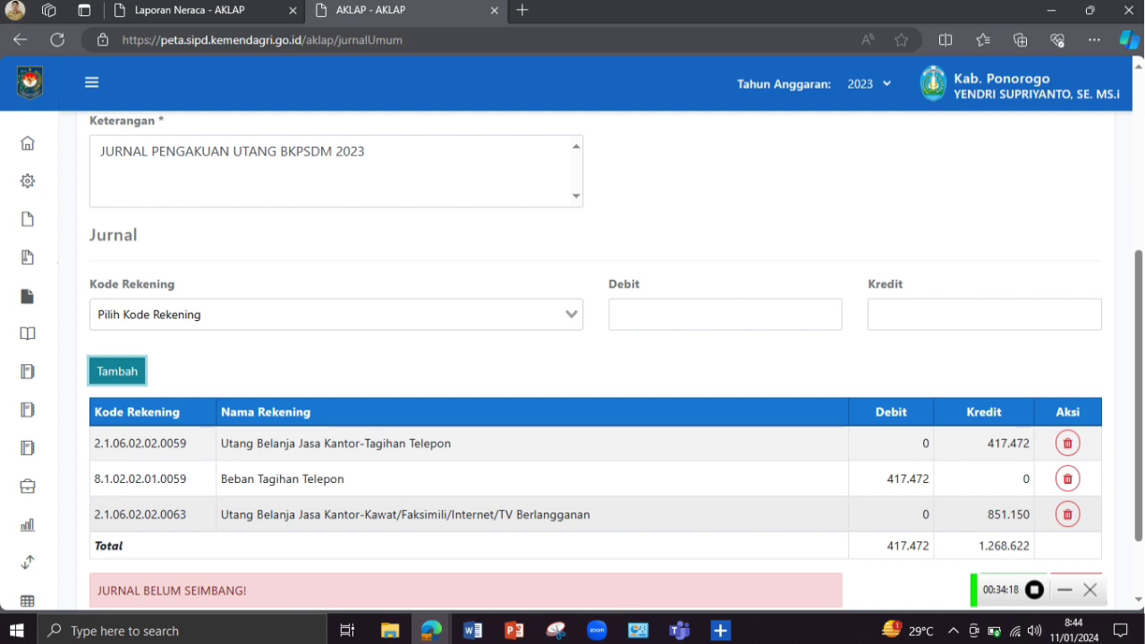
Find accounts matching the copied word Kawat and select 8.1.02.02.01.0063 - Beban Kawat/Faksimili/Internet/TV Berlangganan as the Kode Rekening
{"action": "double_click", "coordinate": [378, 515]}
{"action": "key", "text": "ctrl+c"}
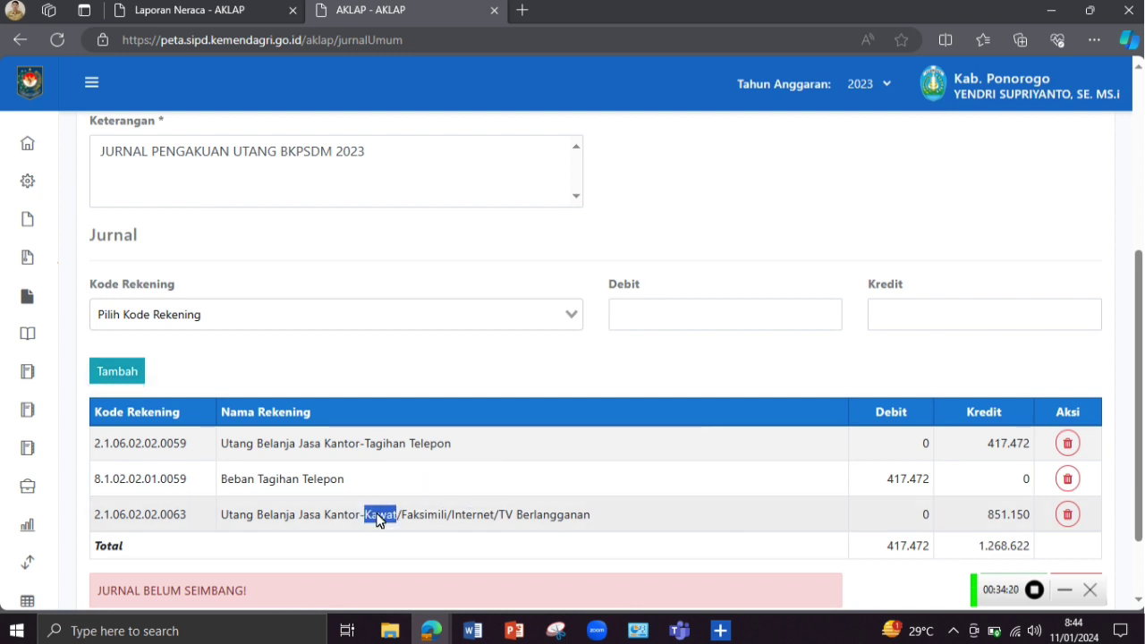
{"action": "right_click", "coordinate": [376, 516]}
{"action": "left_click", "coordinate": [482, 252]}
{"action": "left_click", "coordinate": [396, 316]}
{"action": "right_click", "coordinate": [396, 316]}
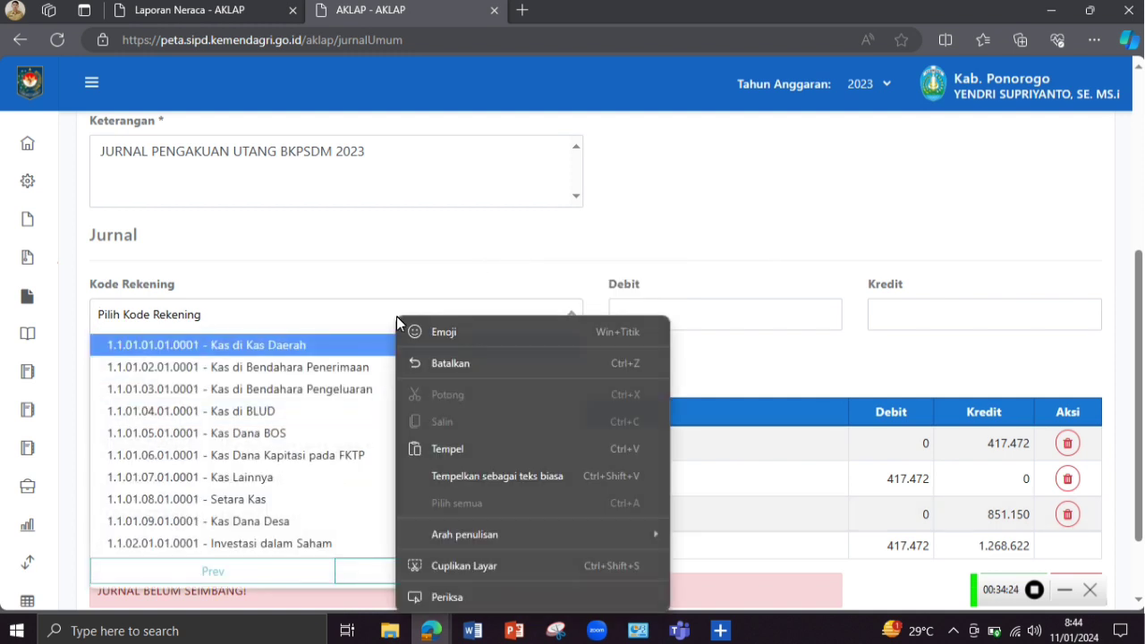
{"action": "left_click", "coordinate": [502, 455]}
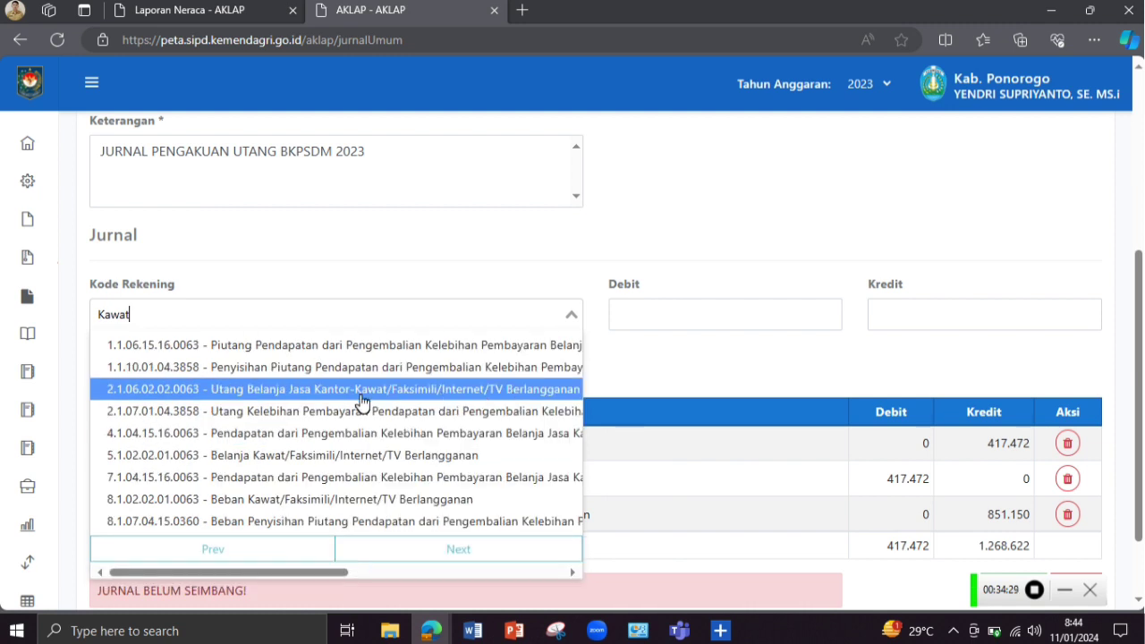
{"action": "left_click", "coordinate": [346, 499]}
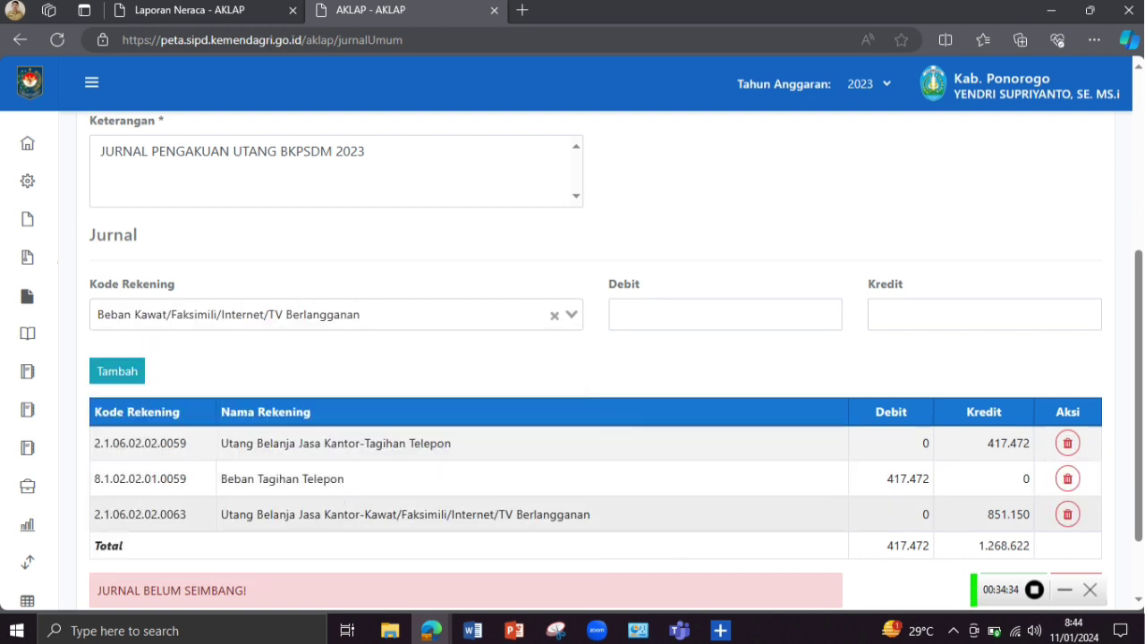
Add the Beban Kawat/Faksimili/Internet/TV Berlangganan row with a Debit of 851.150, copied from the Kredit amount of the internet debt row
{"action": "double_click", "coordinate": [1006, 515]}
{"action": "key", "text": "ctrl+c"}
{"action": "right_click", "coordinate": [1008, 520]}
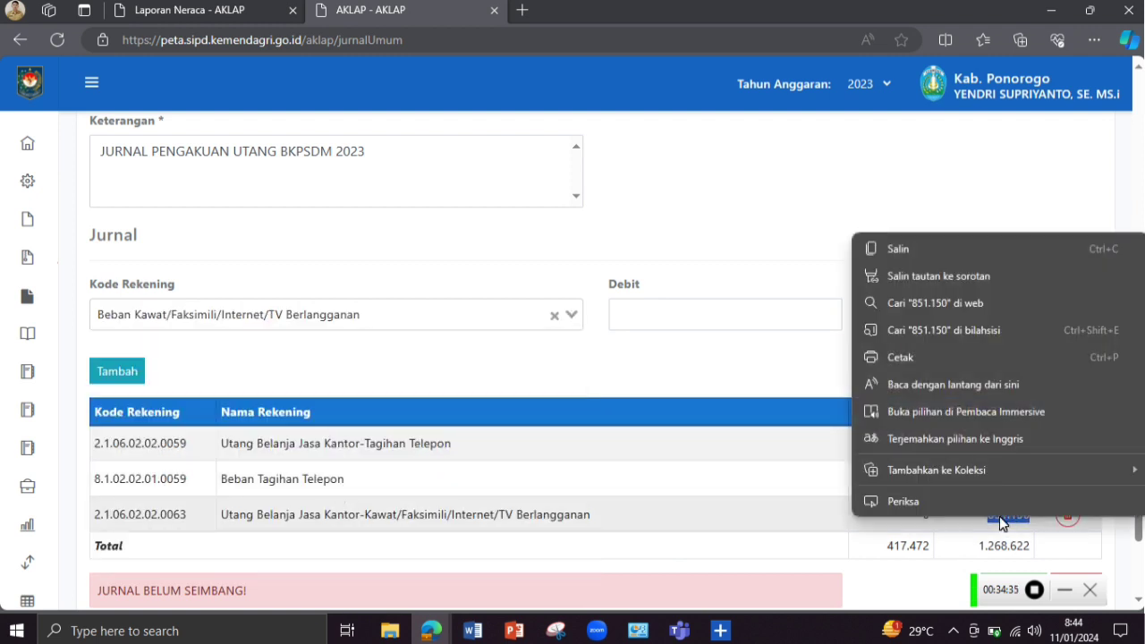
{"action": "left_click", "coordinate": [906, 253]}
{"action": "left_click", "coordinate": [664, 313]}
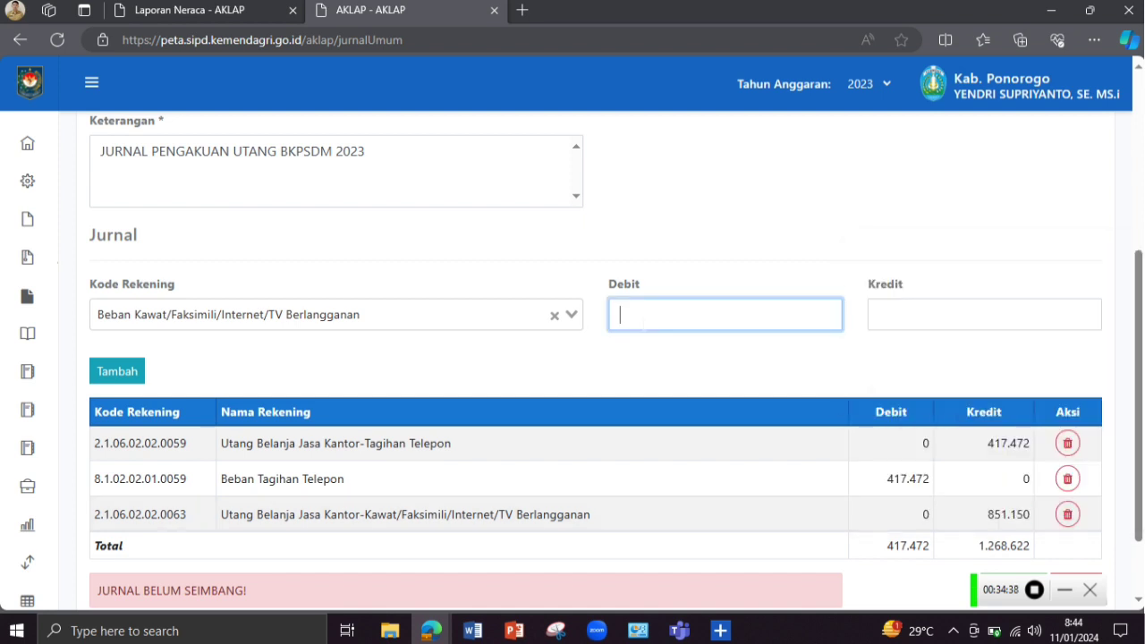
{"action": "right_click", "coordinate": [664, 312]}
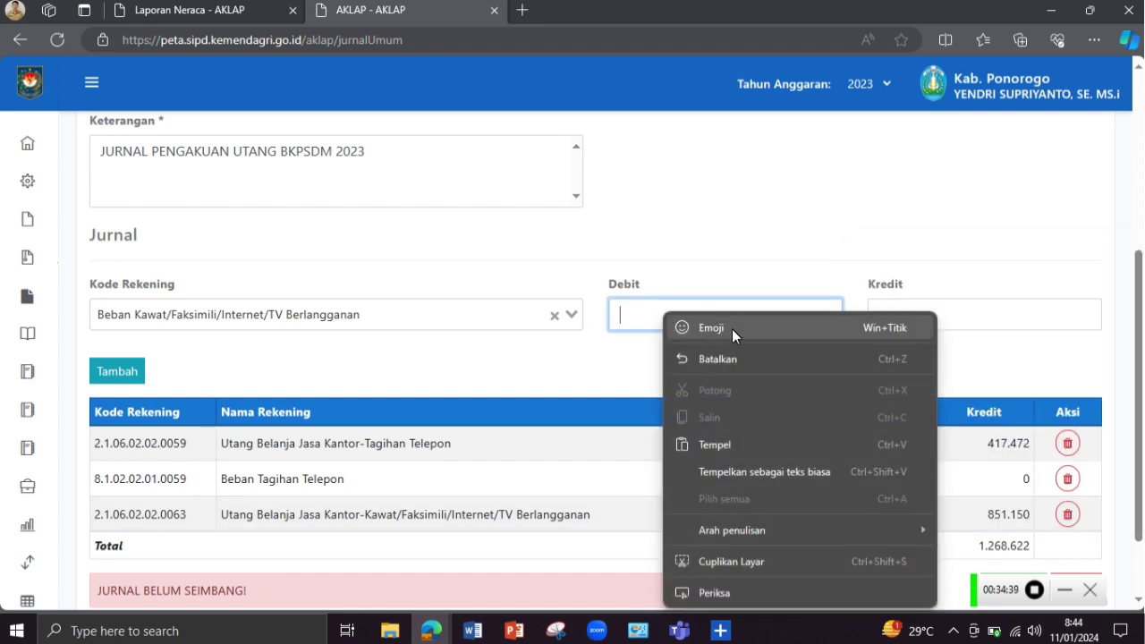
{"action": "left_click", "coordinate": [756, 444]}
{"action": "left_click", "coordinate": [136, 374]}
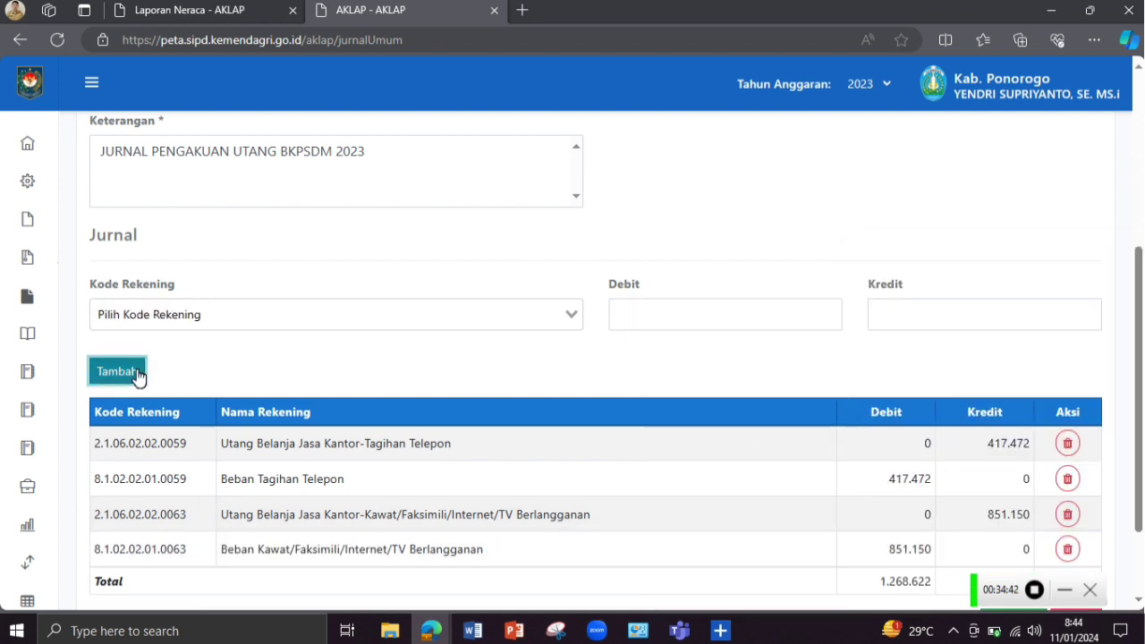
Review the four journal rows and save the JURNAL PENGAKUAN UTANG BKPSDM 2023 entry, confirming that its data is complete and correct
{"action": "scroll", "coordinate": [708, 176], "scroll_direction": "down", "scroll_amount": 2}
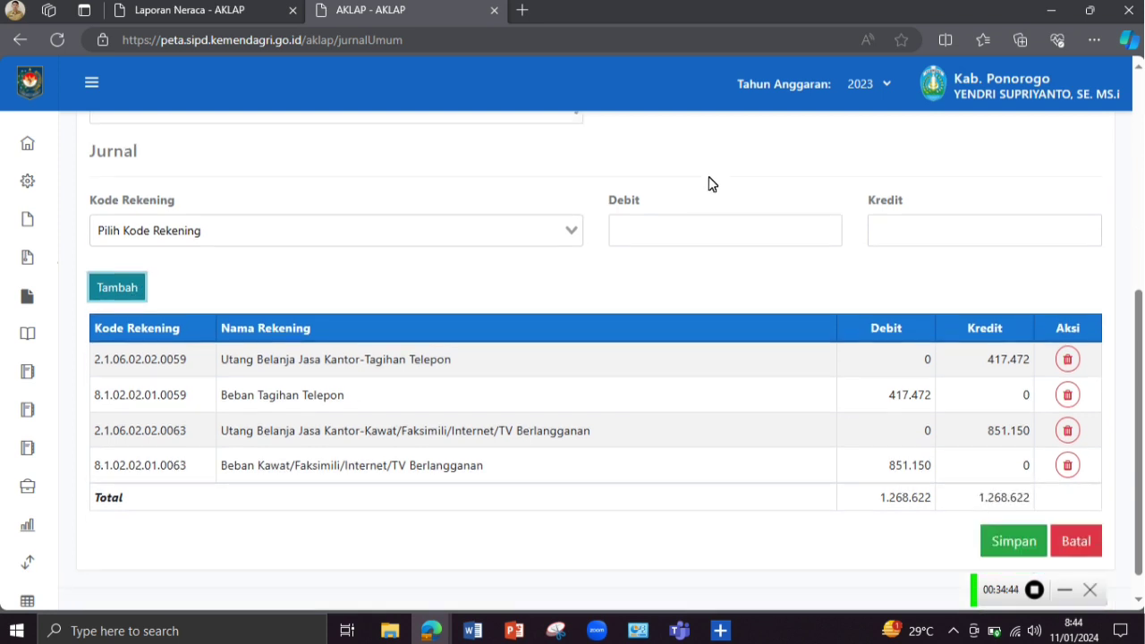
{"action": "scroll", "coordinate": [713, 182], "scroll_direction": "down", "scroll_amount": 1}
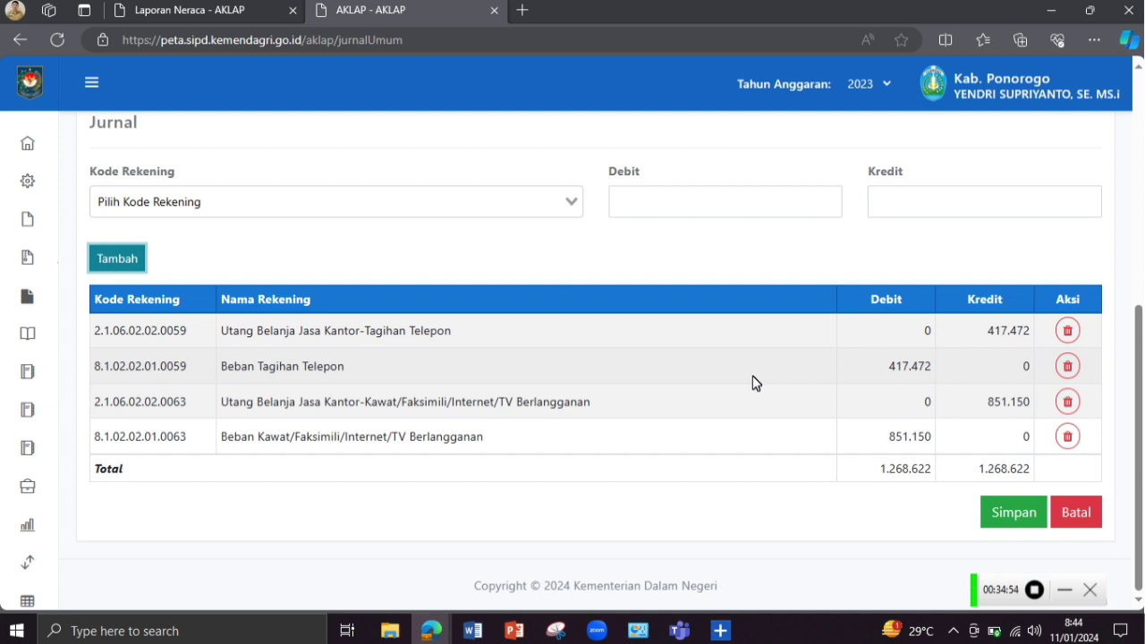
{"action": "left_click", "coordinate": [1014, 515]}
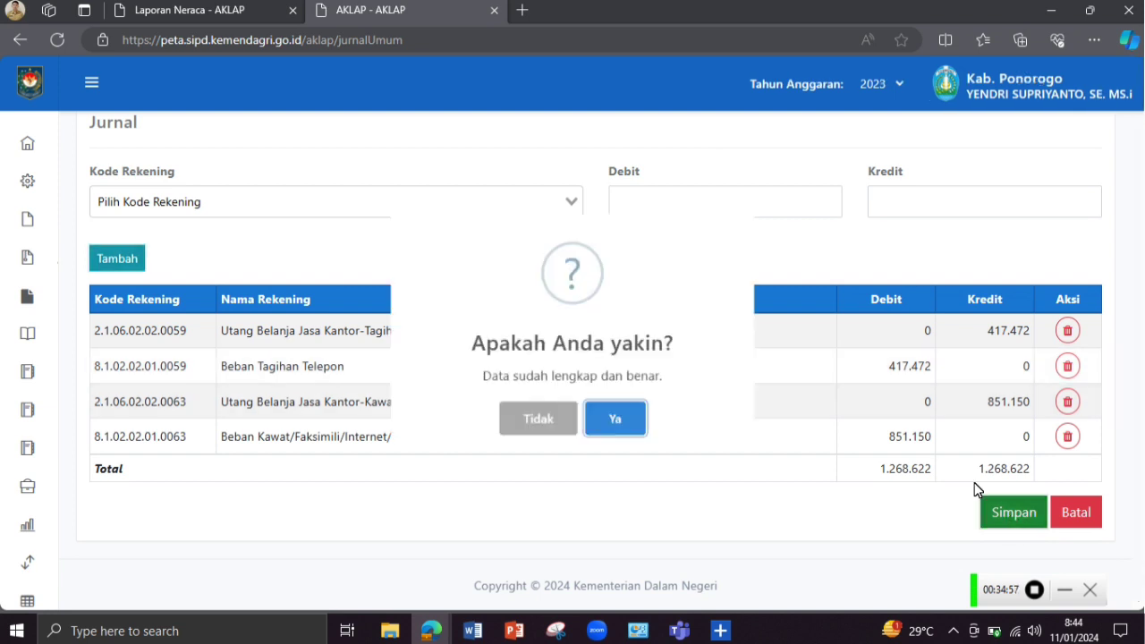
{"action": "left_click", "coordinate": [630, 444]}
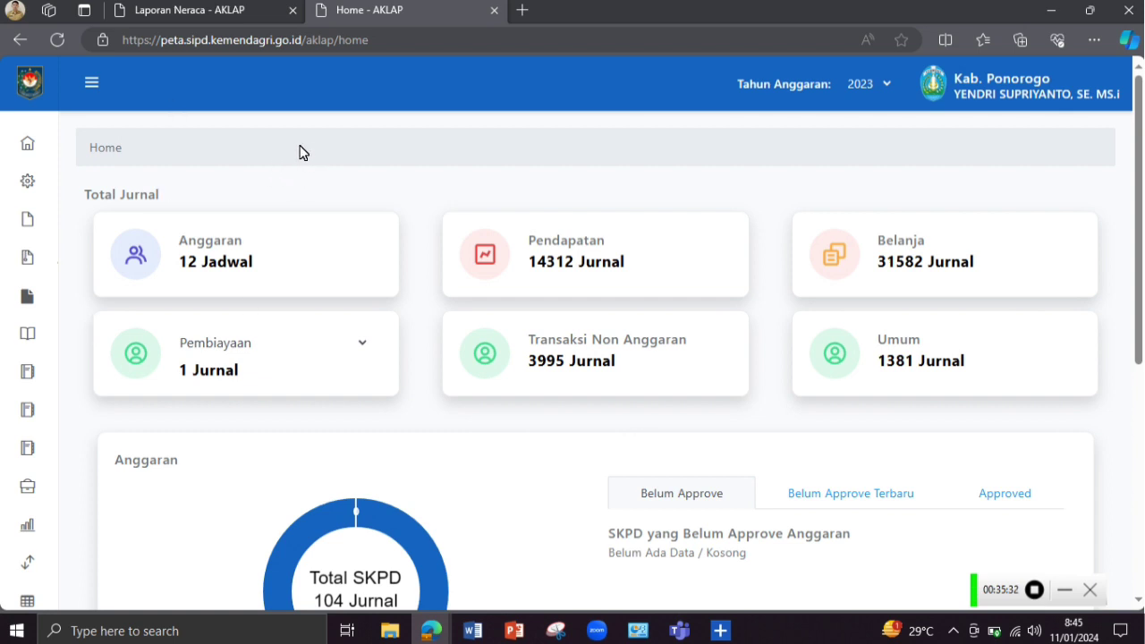
List the Transaksi Non Anggaran journals to approve for SKPD BADAN KEPEGAWAIAN DAN PENGEMBANGAN SUMBER DAYA MANUSIA
{"action": "mouse_move", "coordinate": [8, 176]}
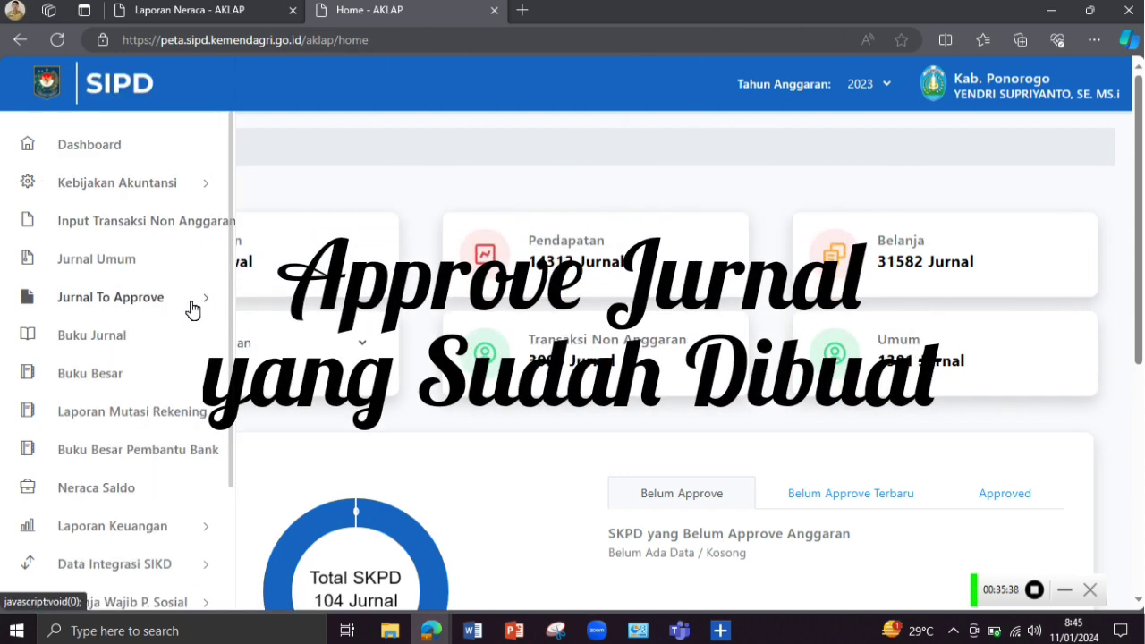
{"action": "left_click", "coordinate": [192, 309]}
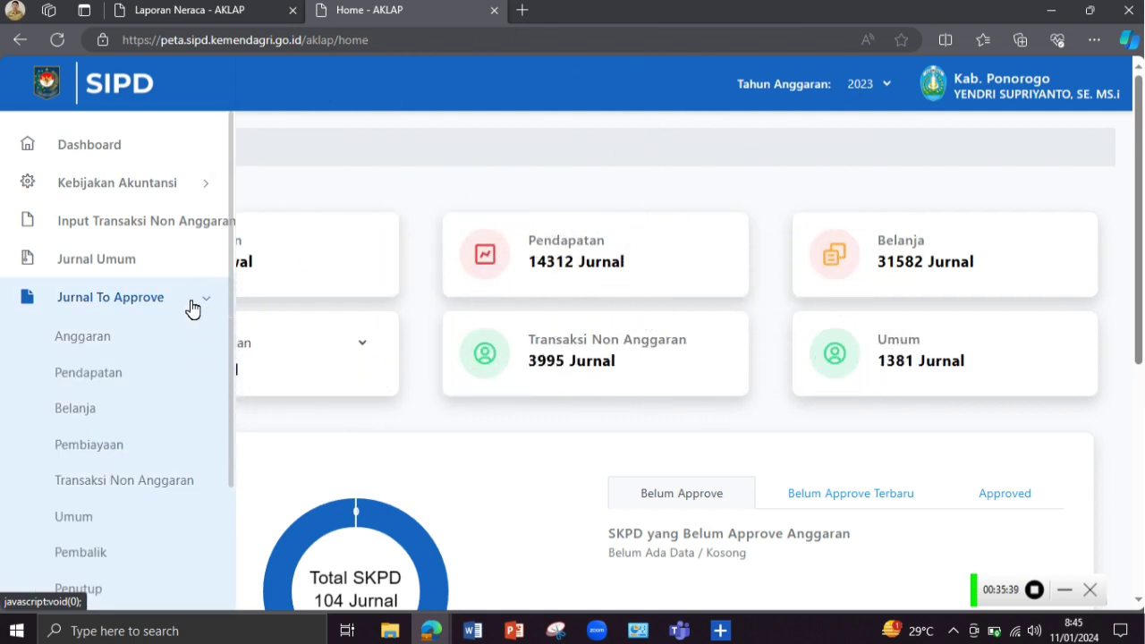
{"action": "scroll", "coordinate": [192, 308], "scroll_direction": "down", "scroll_amount": 1}
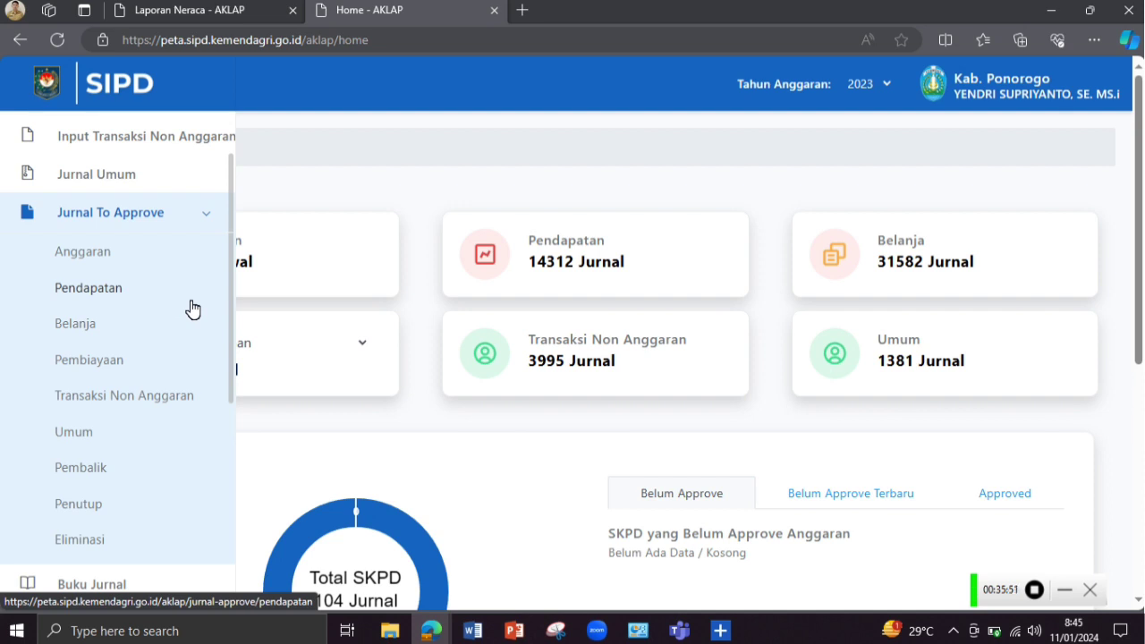
{"action": "left_click", "coordinate": [179, 404]}
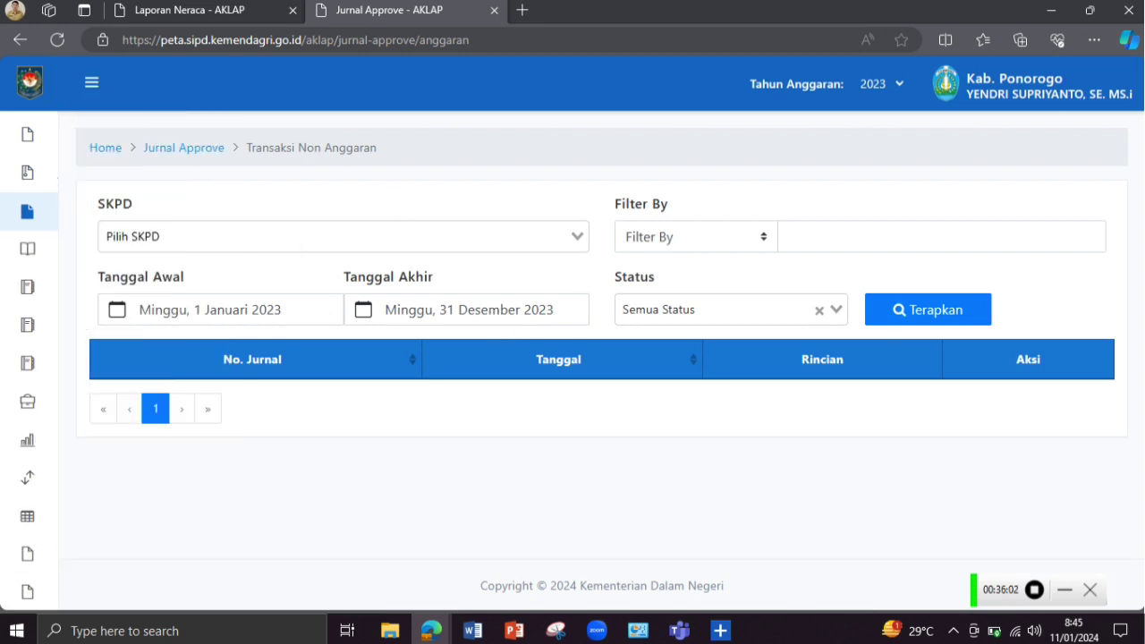
{"action": "left_click", "coordinate": [106, 236]}
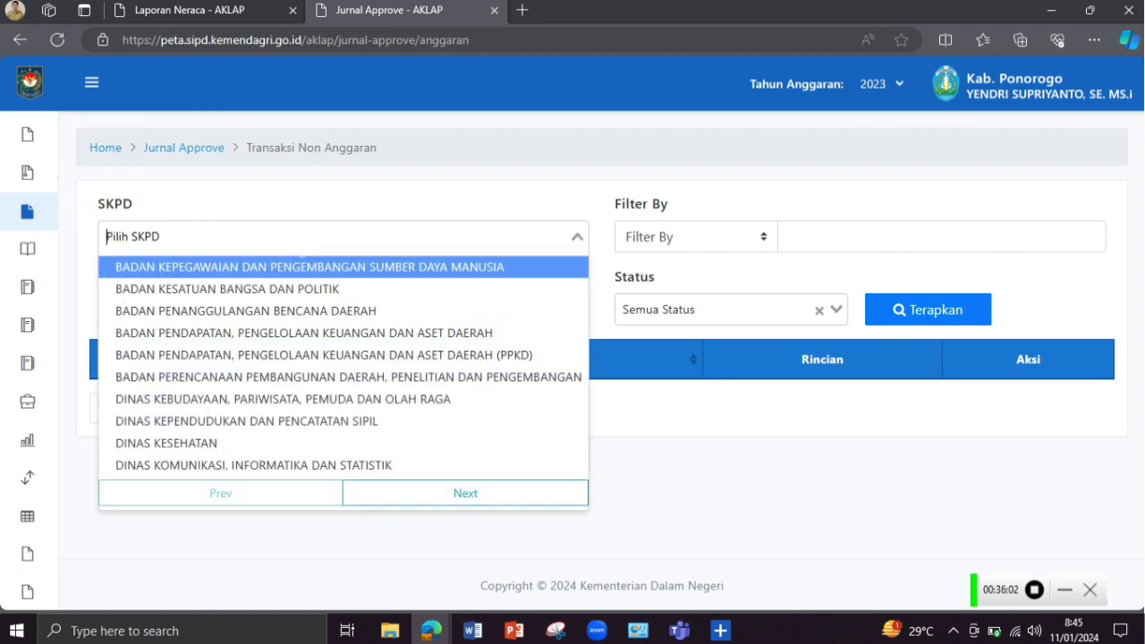
{"action": "left_click", "coordinate": [195, 273]}
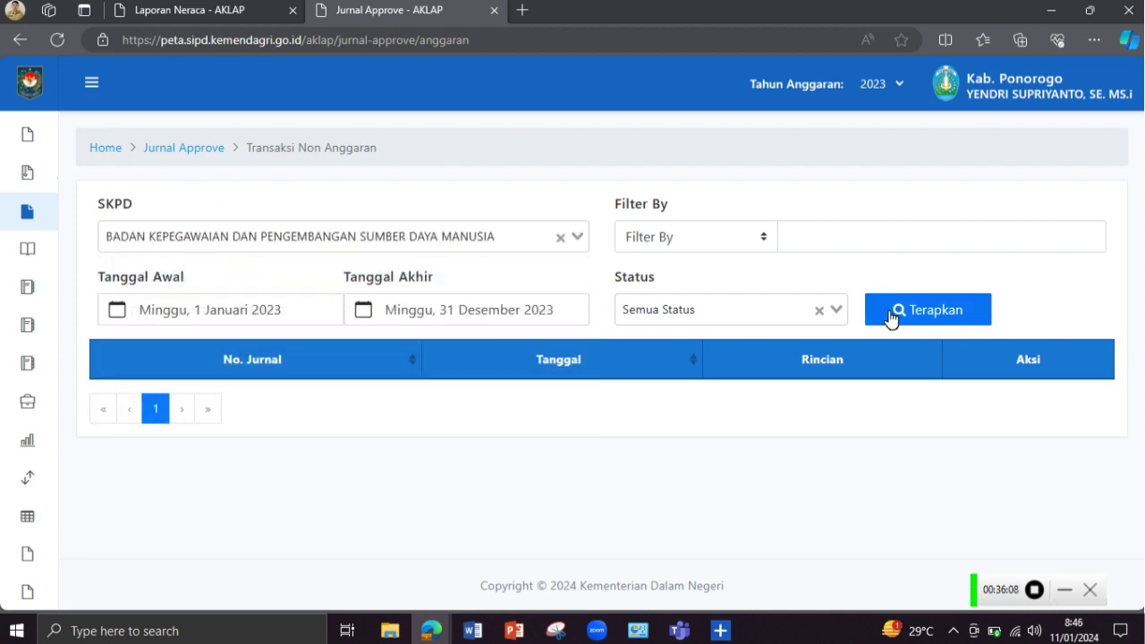
{"action": "left_click", "coordinate": [930, 311]}
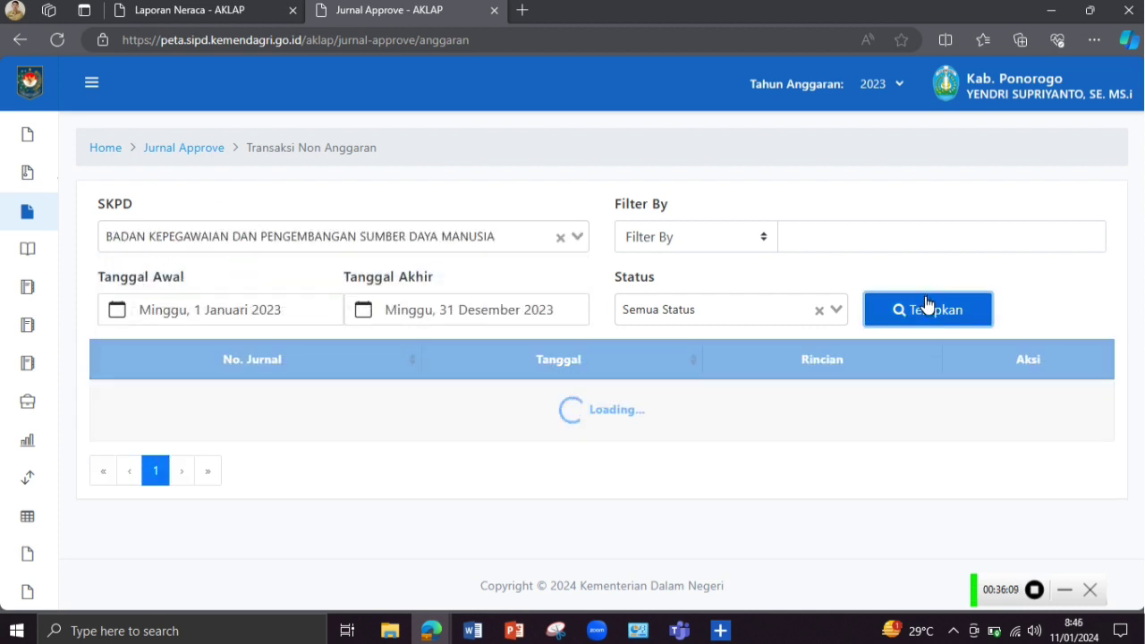
Review the listed Transaksi Non Anggaran journals and approve the 31 Desember 2023 inventory journal covering Alat Tulis Kantor, Bahan Cetak, Bahan Lainnya and Benda Pos
{"action": "scroll", "coordinate": [909, 304], "scroll_direction": "down", "scroll_amount": 2}
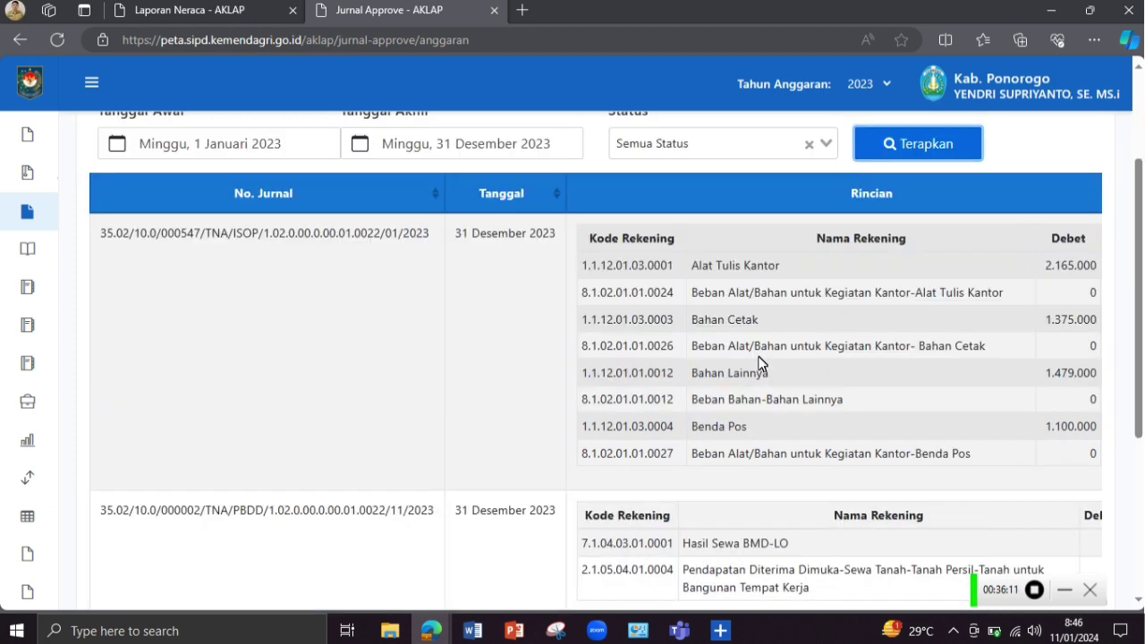
{"action": "scroll", "coordinate": [578, 324], "scroll_direction": "down", "scroll_amount": 2}
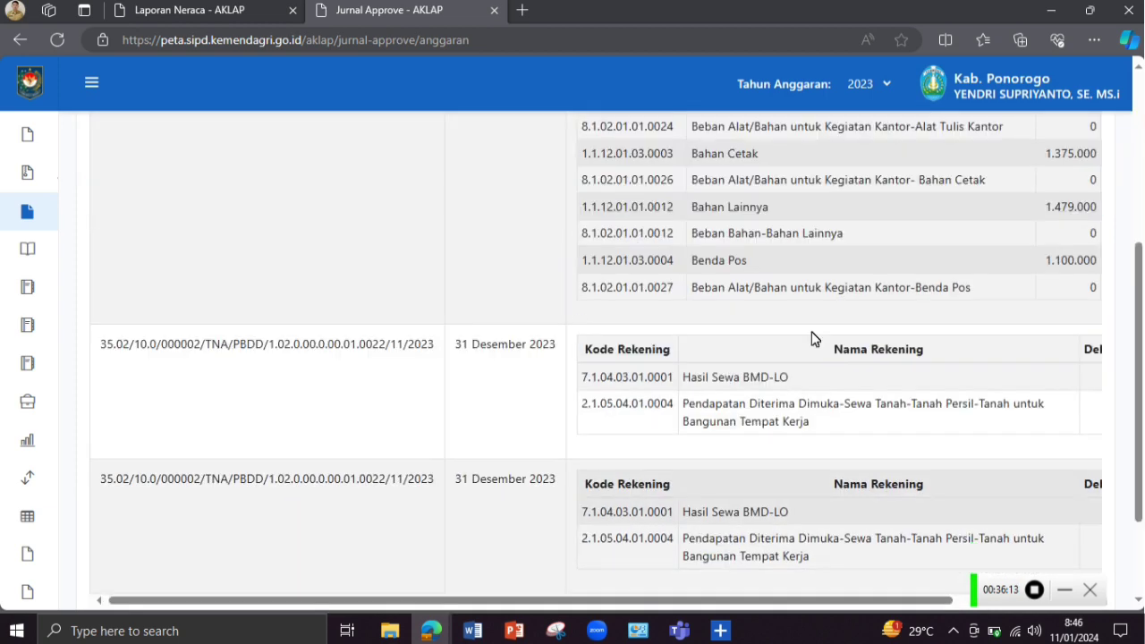
{"action": "scroll", "coordinate": [812, 337], "scroll_direction": "up", "scroll_amount": 4}
{"action": "scroll", "coordinate": [812, 335], "scroll_direction": "down", "scroll_amount": 1}
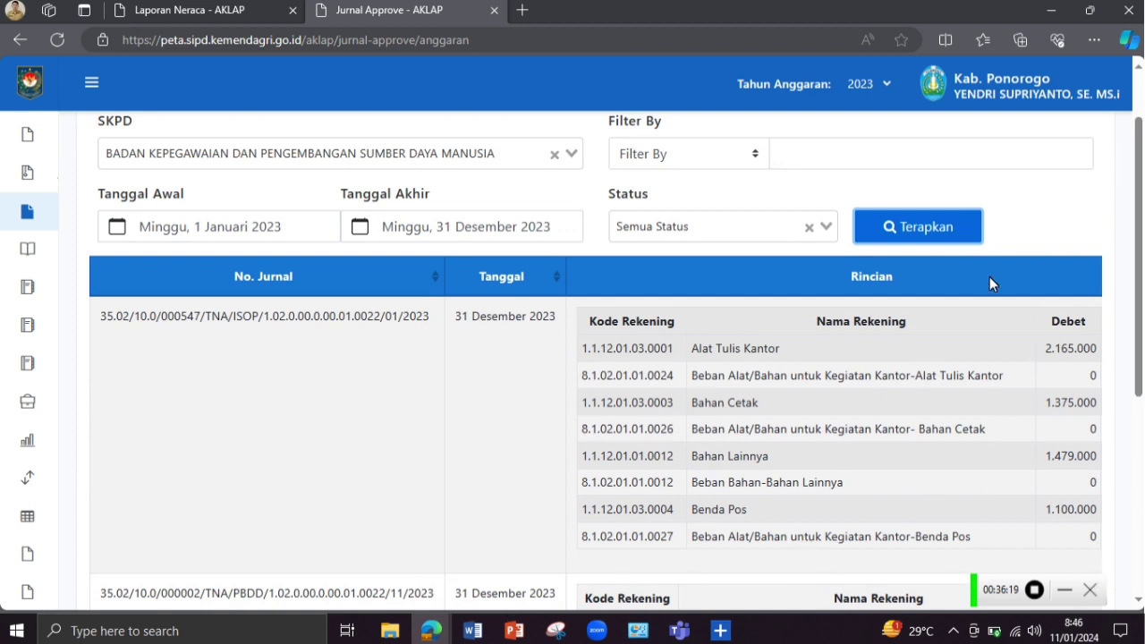
{"action": "scroll", "coordinate": [537, 434], "scroll_direction": "down", "scroll_amount": 4}
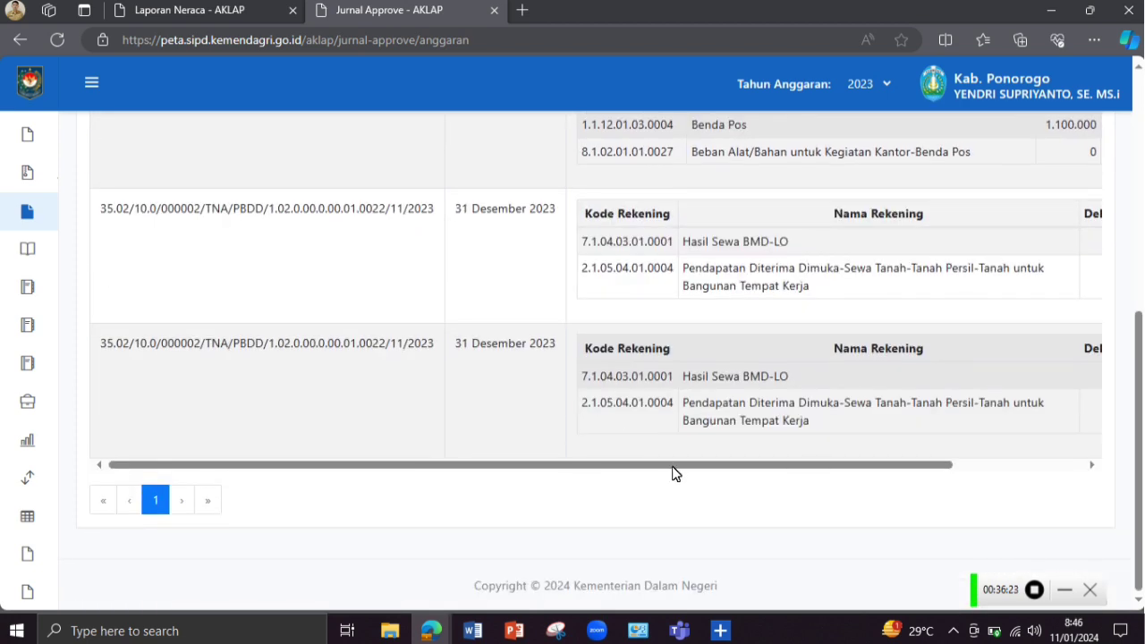
{"action": "left_click_drag", "start_coordinate": [674, 466], "coordinate": [1059, 479]}
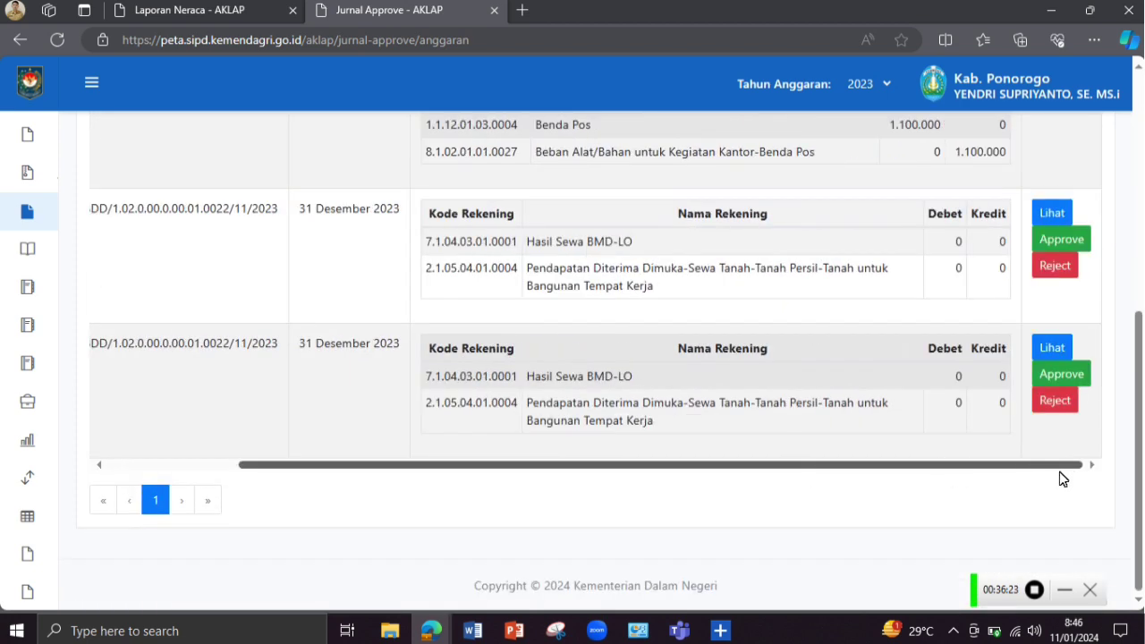
{"action": "scroll", "coordinate": [819, 435], "scroll_direction": "up", "scroll_amount": 7}
{"action": "scroll", "coordinate": [596, 357], "scroll_direction": "down", "scroll_amount": 1}
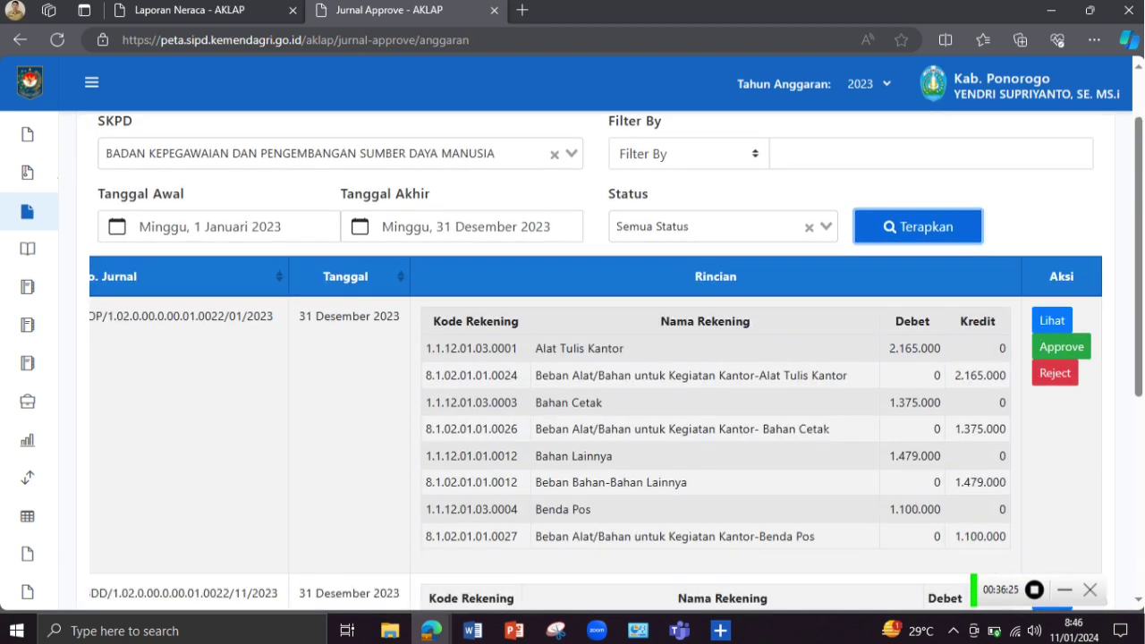
{"action": "left_click", "coordinate": [1071, 348]}
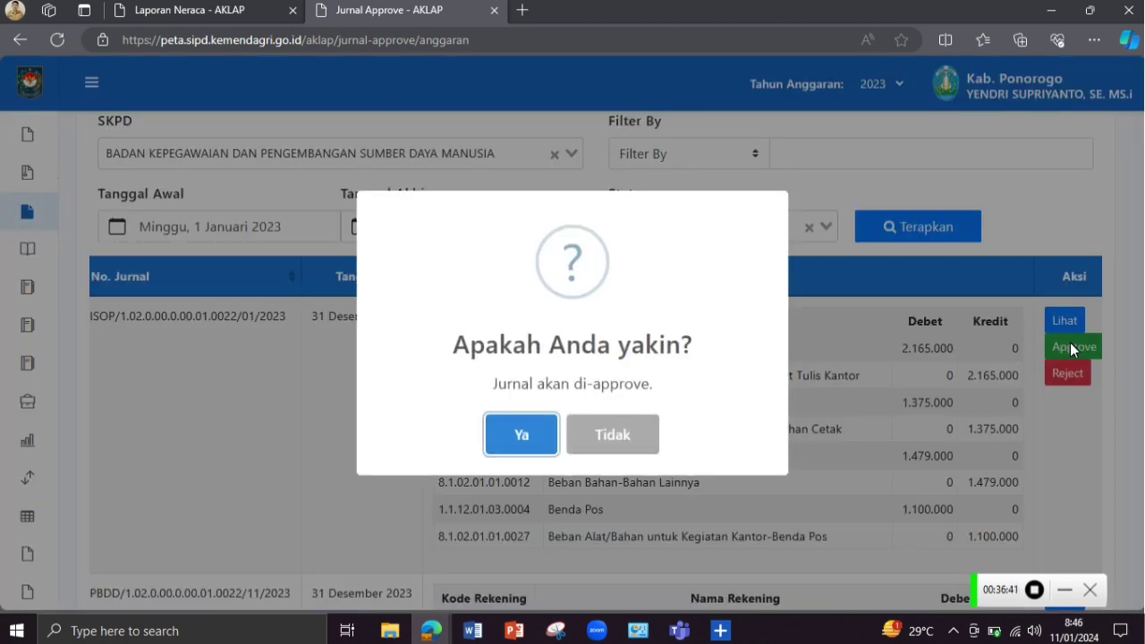
{"action": "left_click", "coordinate": [531, 439]}
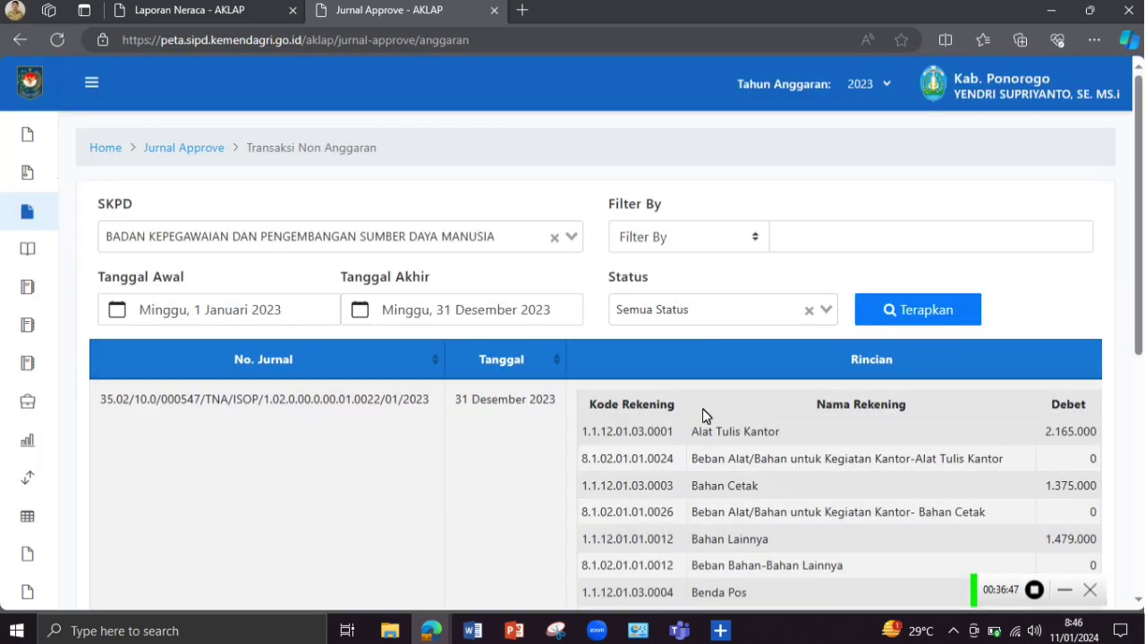
{"action": "scroll", "coordinate": [703, 416], "scroll_direction": "down", "scroll_amount": 2}
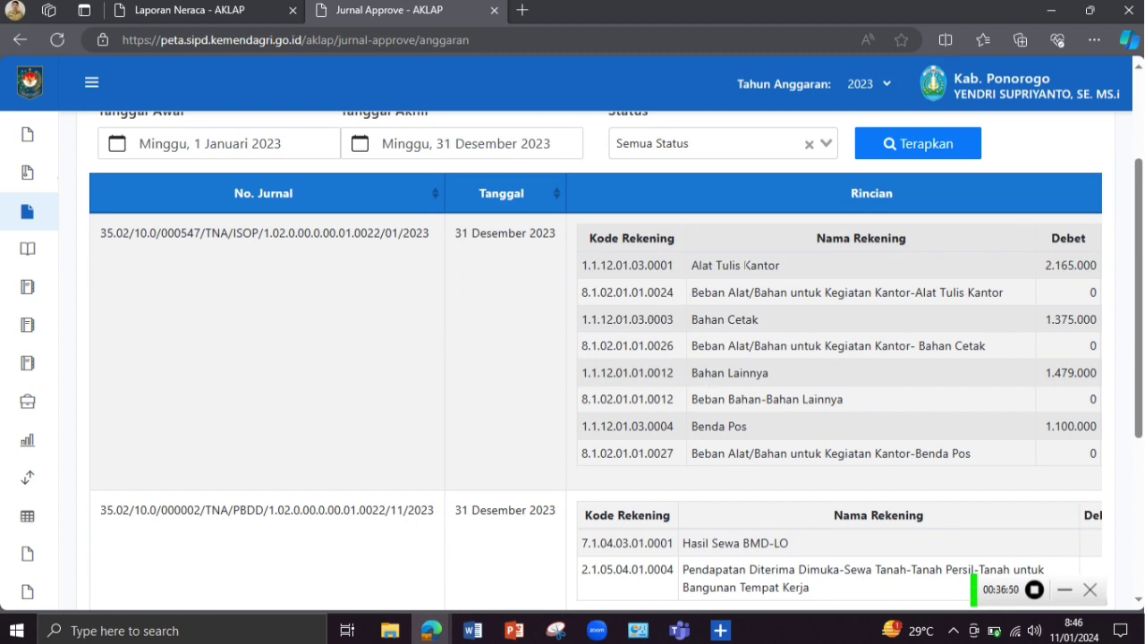
{"action": "scroll", "coordinate": [738, 261], "scroll_direction": "up", "scroll_amount": 1}
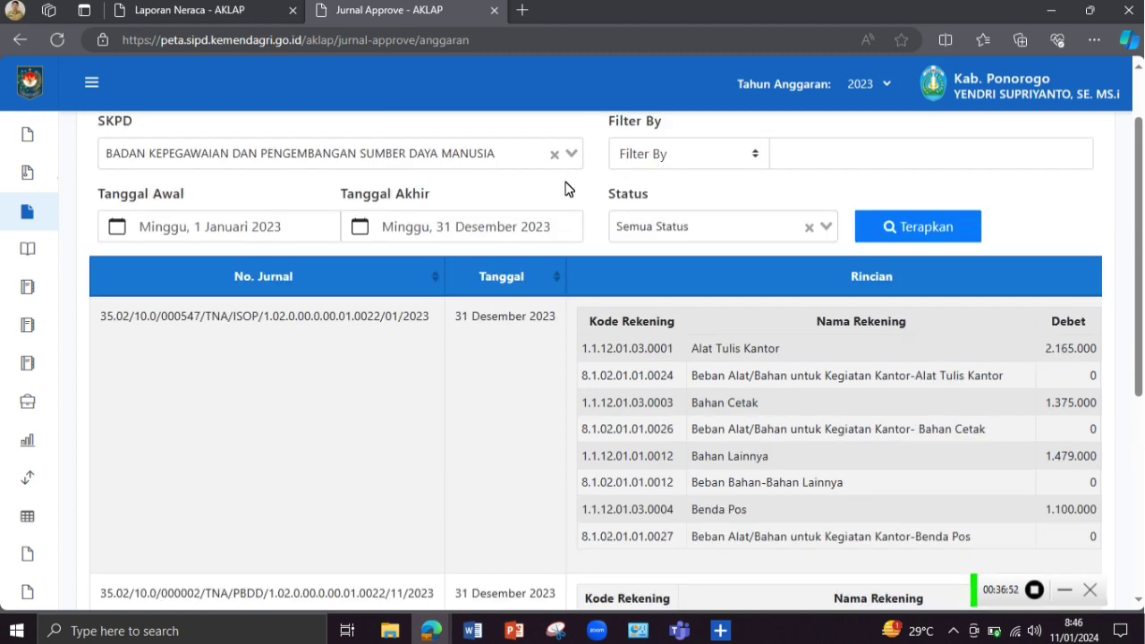
List the Jurnal Umum entries to approve for SKPD BADAN KEPEGAWAIAN DAN PENGEMBANGAN SUMBER DAYA MANUSIA
{"action": "mouse_move", "coordinate": [17, 328]}
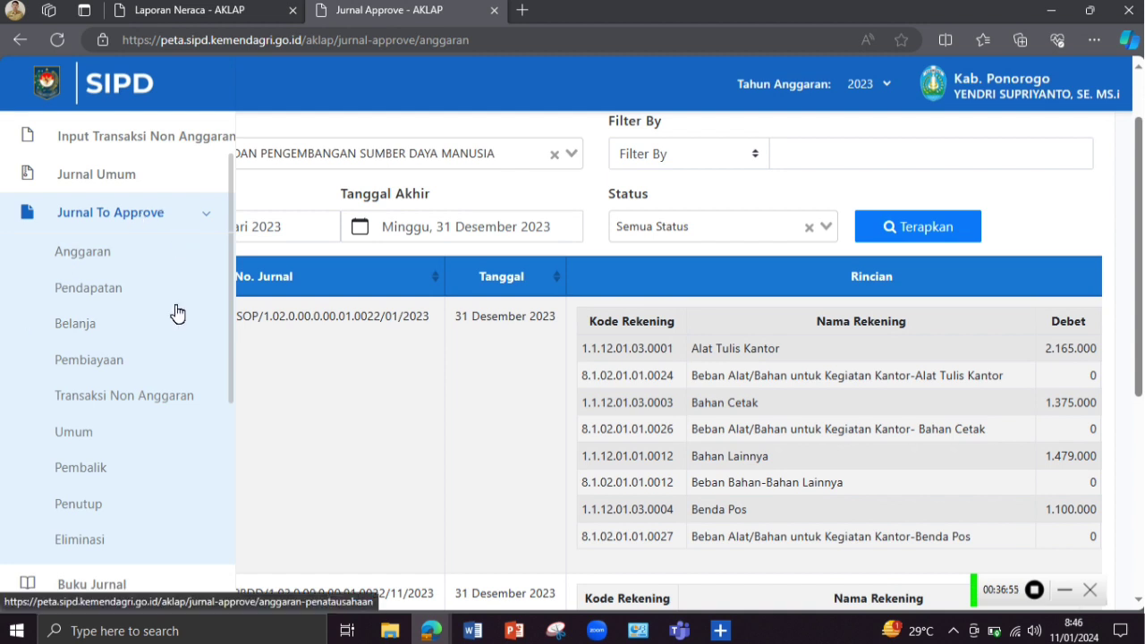
{"action": "left_click", "coordinate": [88, 438]}
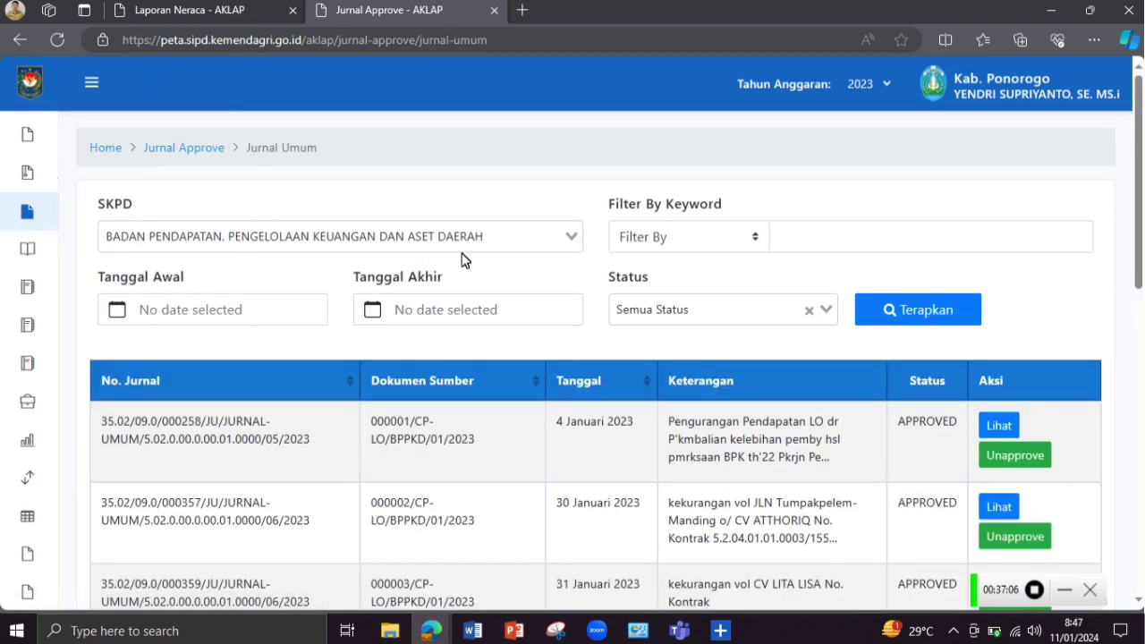
{"action": "left_click", "coordinate": [358, 237]}
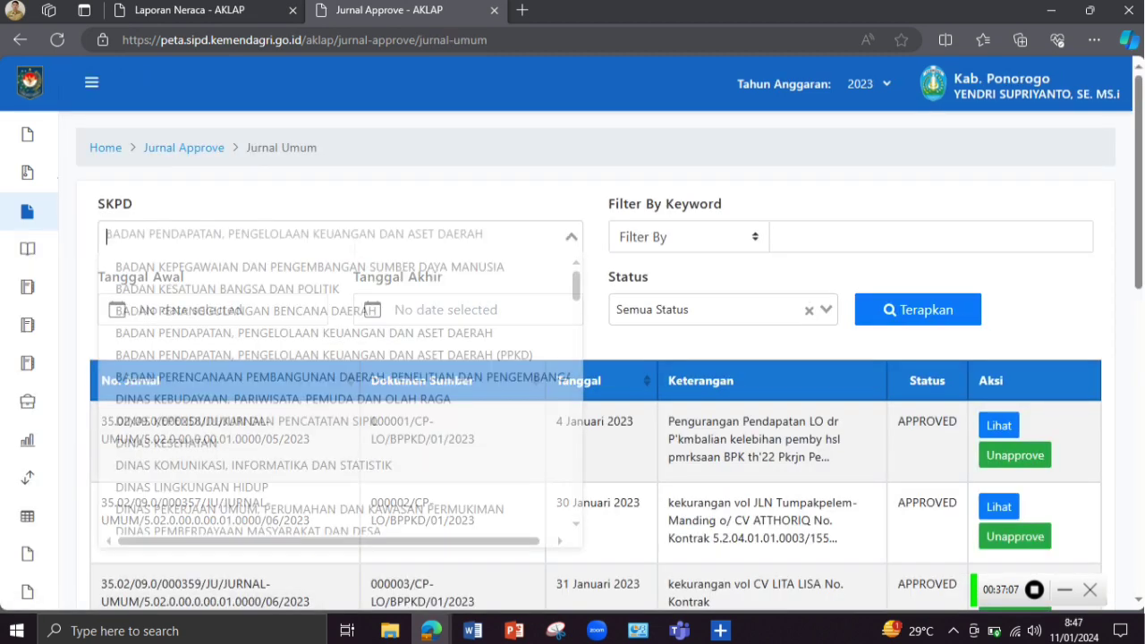
{"action": "left_click", "coordinate": [240, 268]}
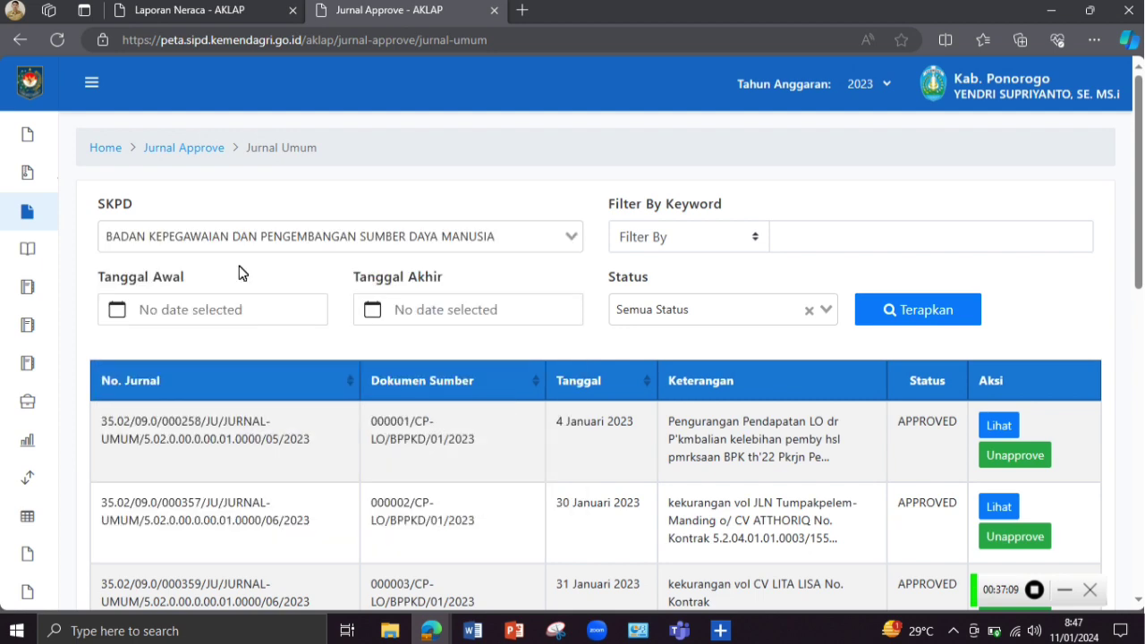
{"action": "left_click", "coordinate": [925, 308]}
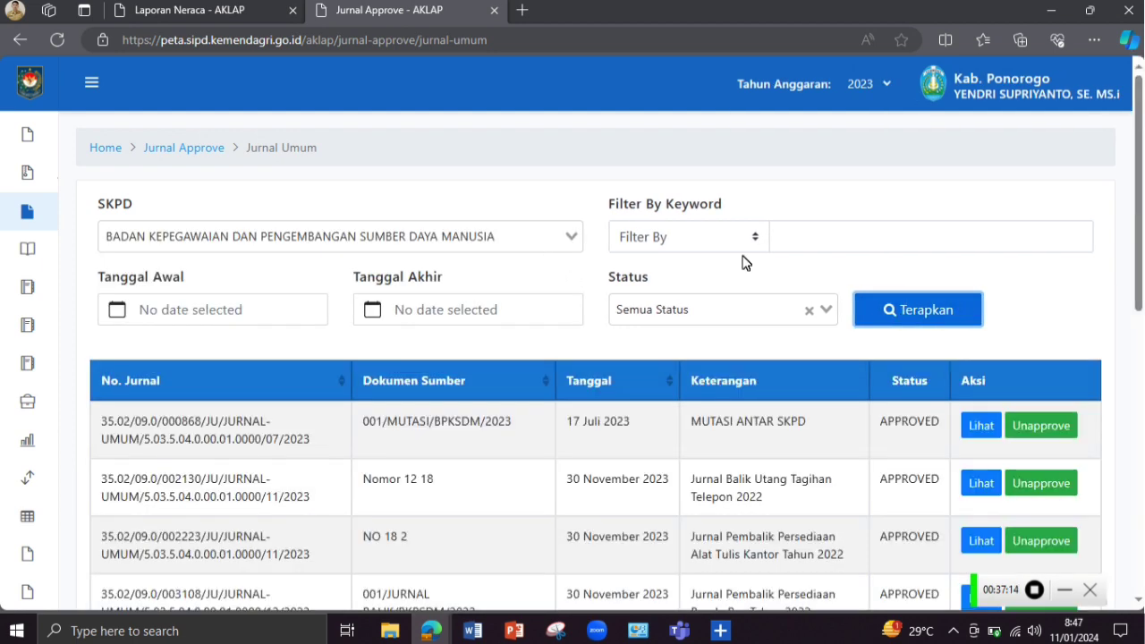
Find JURNAL PENGAKUAN UTANG BKPSDM 2023 on the last page of the Jurnal Umum list and approve it
{"action": "scroll", "coordinate": [742, 261], "scroll_direction": "down", "scroll_amount": 10}
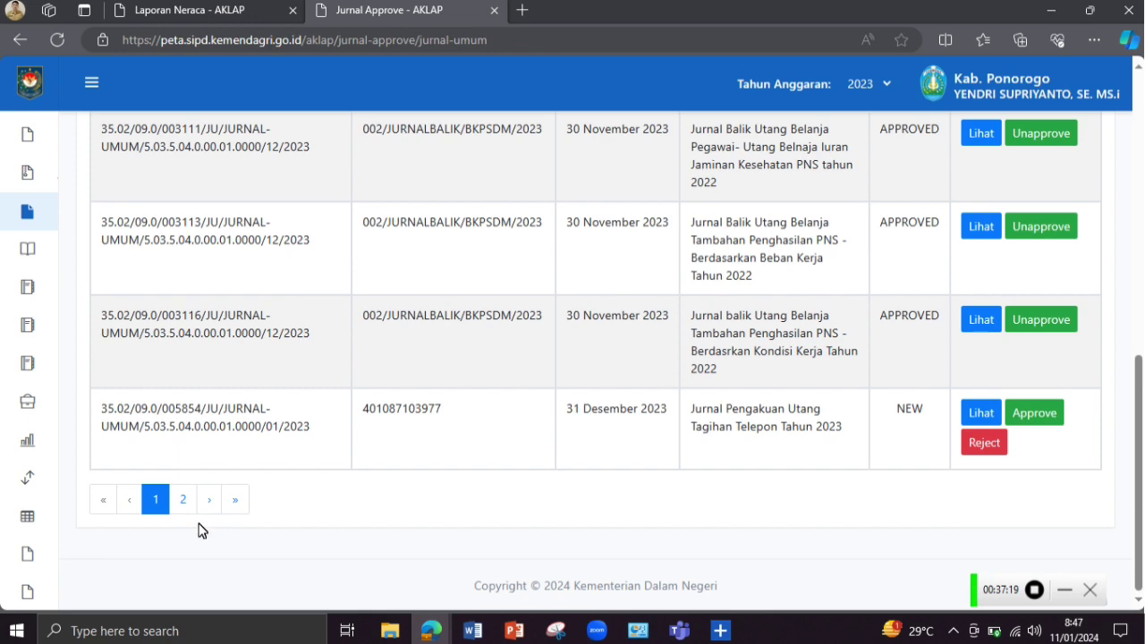
{"action": "left_click", "coordinate": [237, 503]}
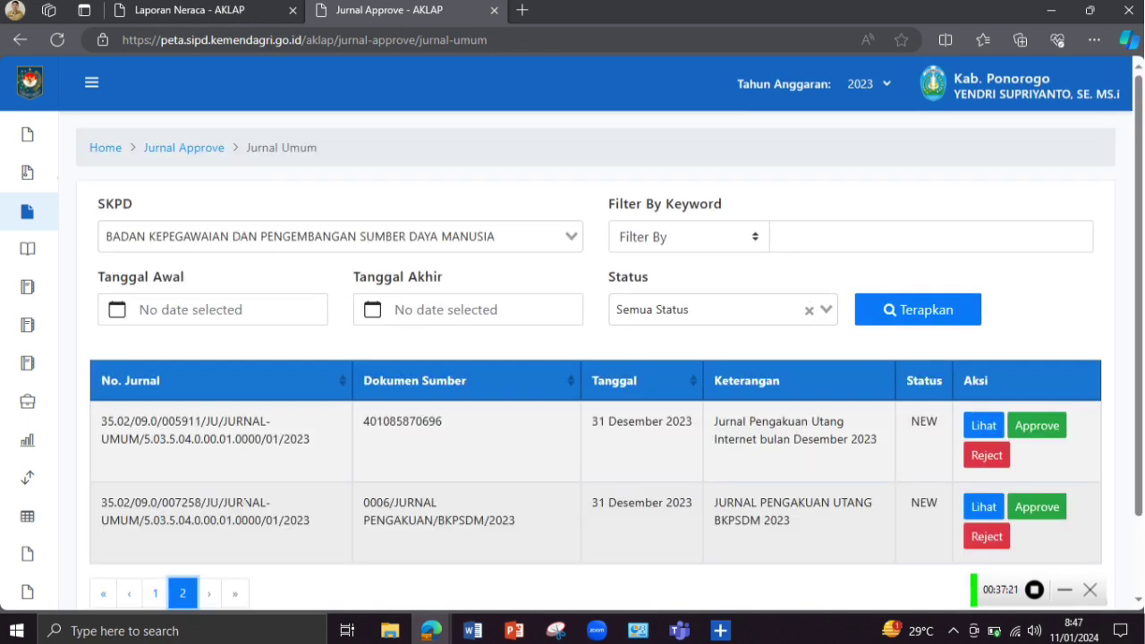
{"action": "scroll", "coordinate": [778, 268], "scroll_direction": "down", "scroll_amount": 2}
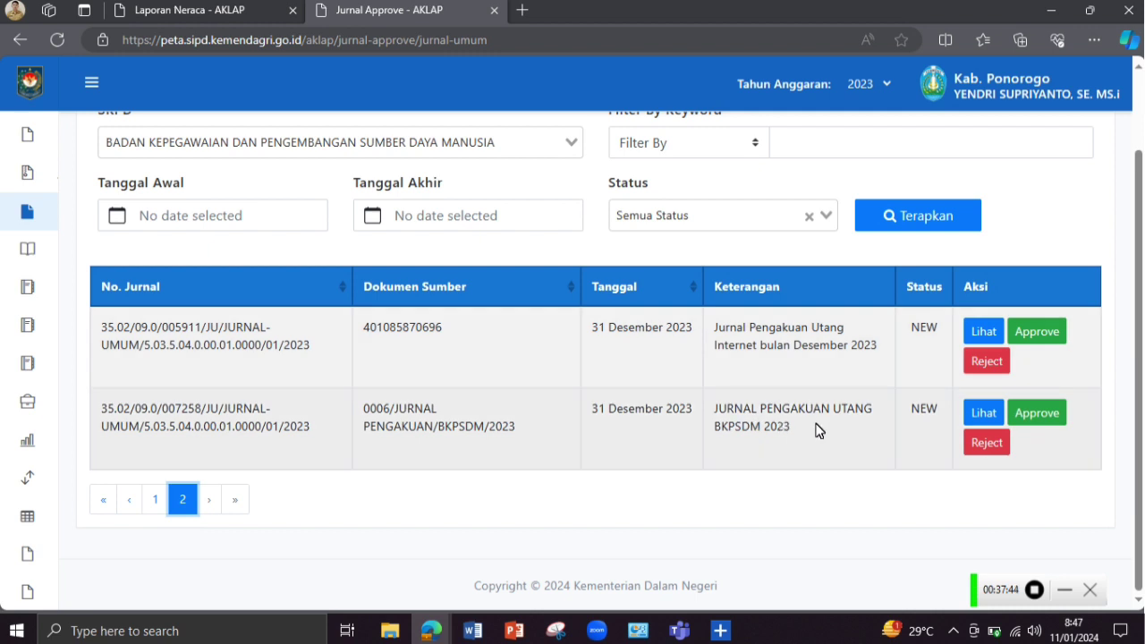
{"action": "left_click", "coordinate": [1048, 419]}
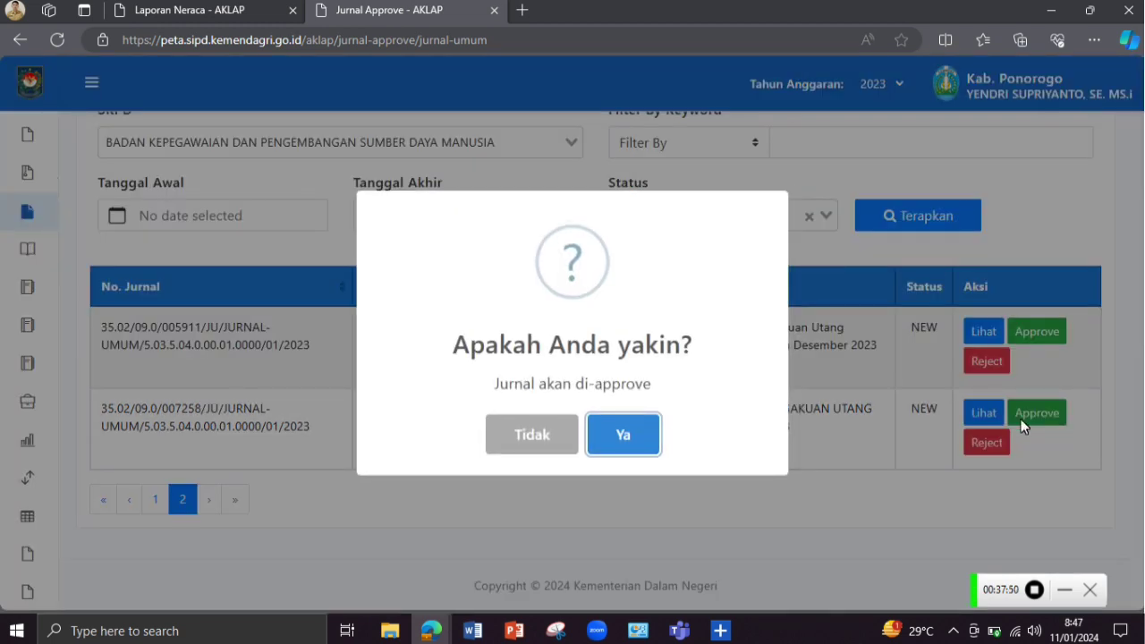
{"action": "left_click", "coordinate": [639, 433]}
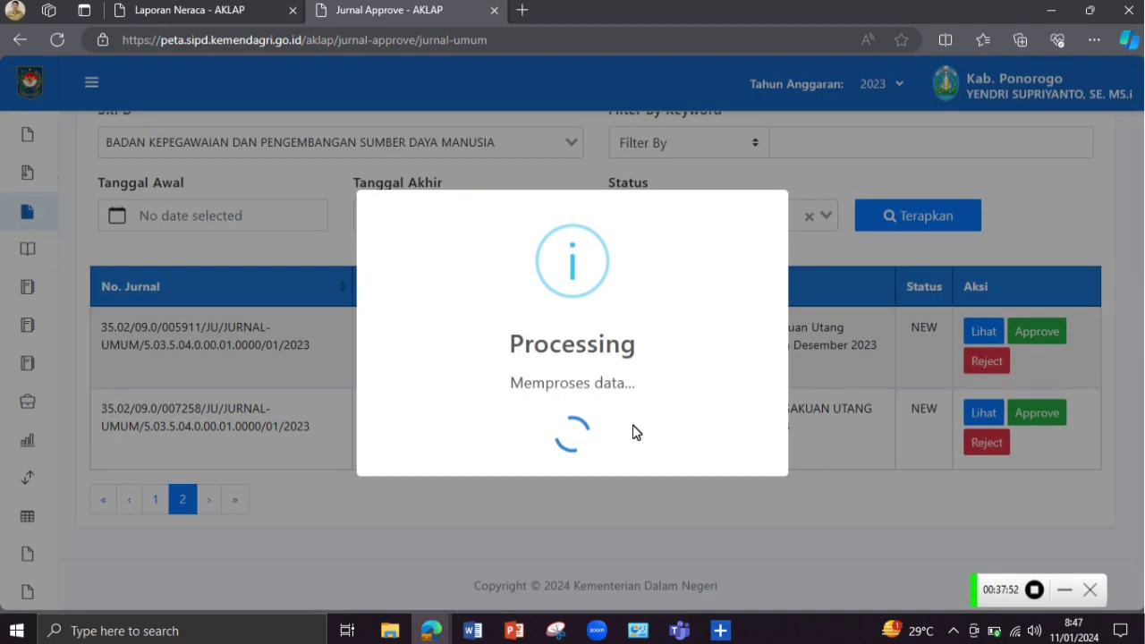
{"action": "left_click", "coordinate": [573, 434]}
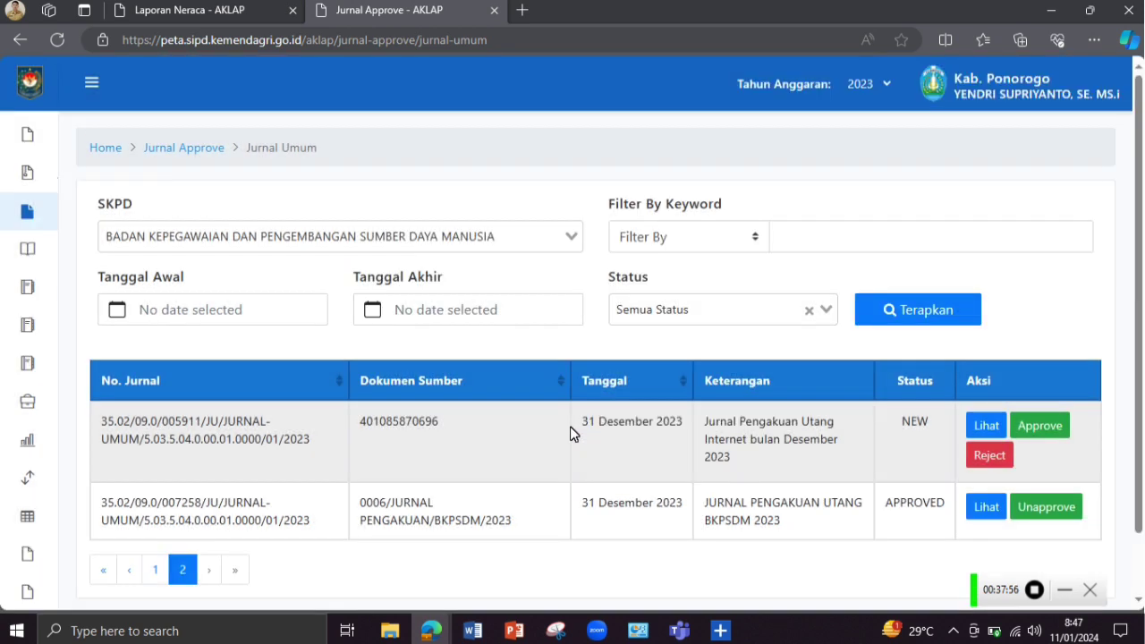
{"action": "scroll", "coordinate": [573, 434], "scroll_direction": "down", "scroll_amount": 1}
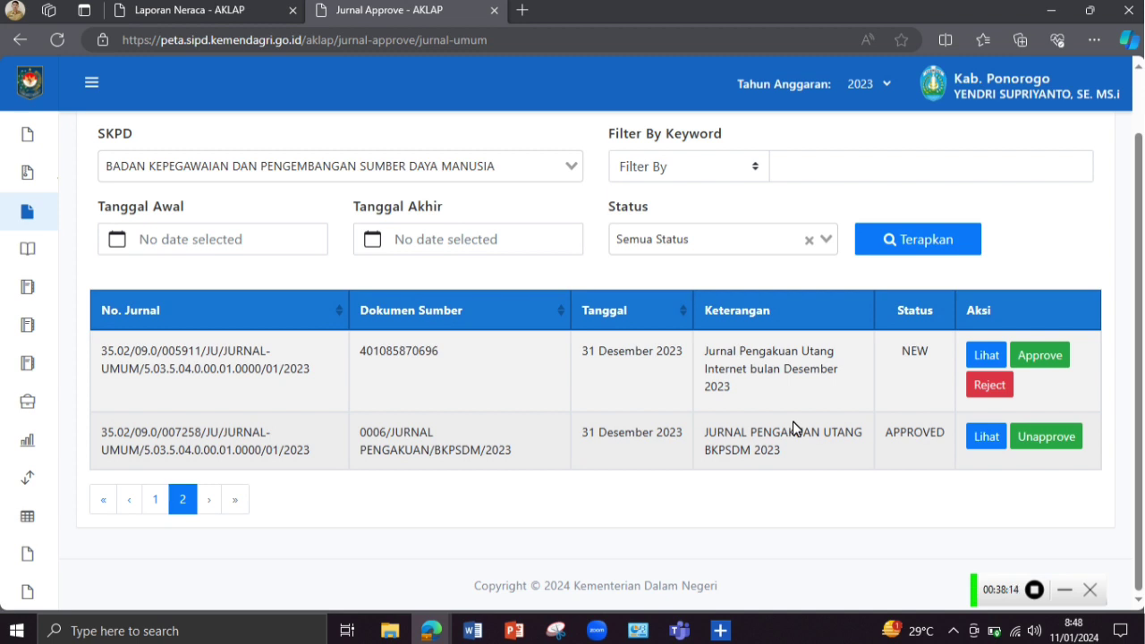
Go back to the Laporan Neraca report and examine its Kewajiban and Persediaan sections for 2023
{"action": "left_click", "coordinate": [161, 10]}
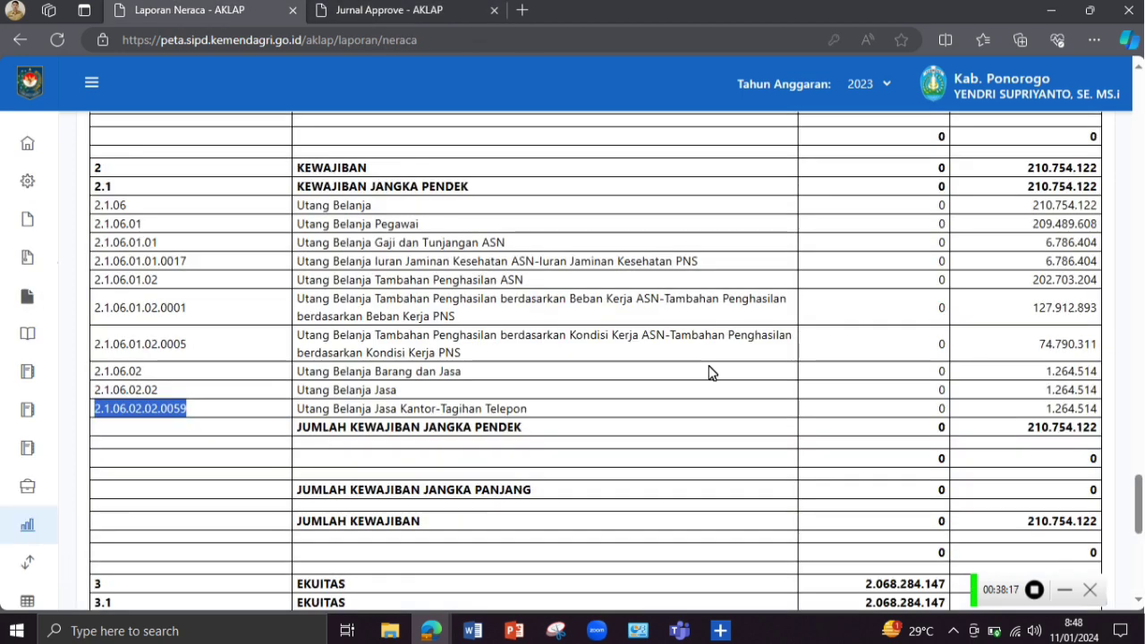
{"action": "scroll", "coordinate": [721, 376], "scroll_direction": "up", "scroll_amount": 1}
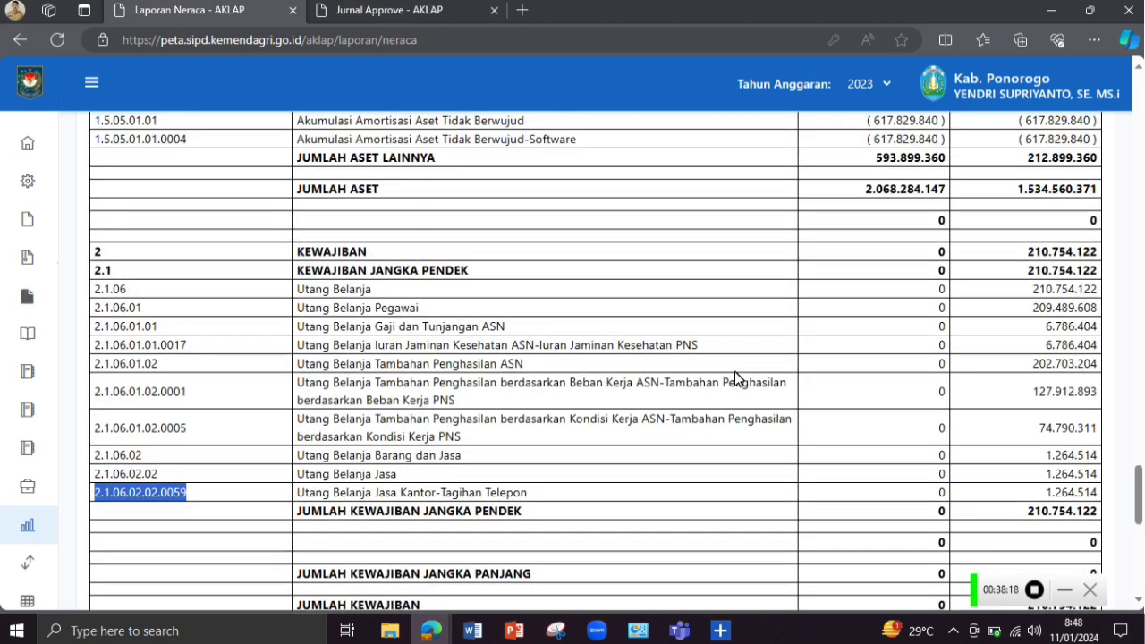
{"action": "scroll", "coordinate": [737, 368], "scroll_direction": "up", "scroll_amount": 20}
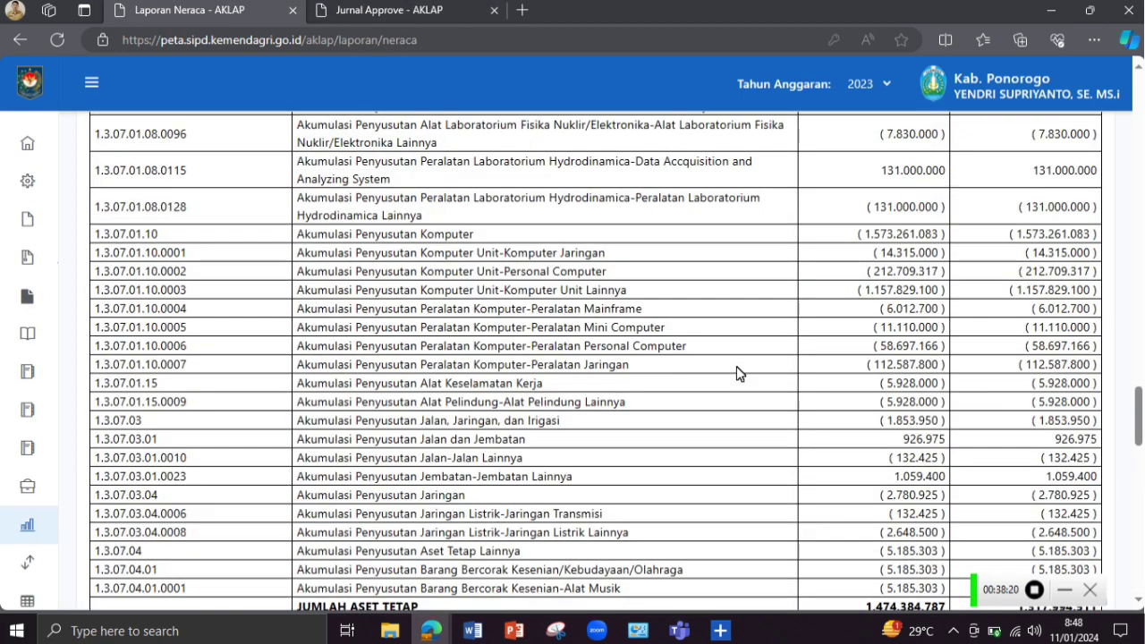
{"action": "scroll", "coordinate": [730, 365], "scroll_direction": "up", "scroll_amount": 15}
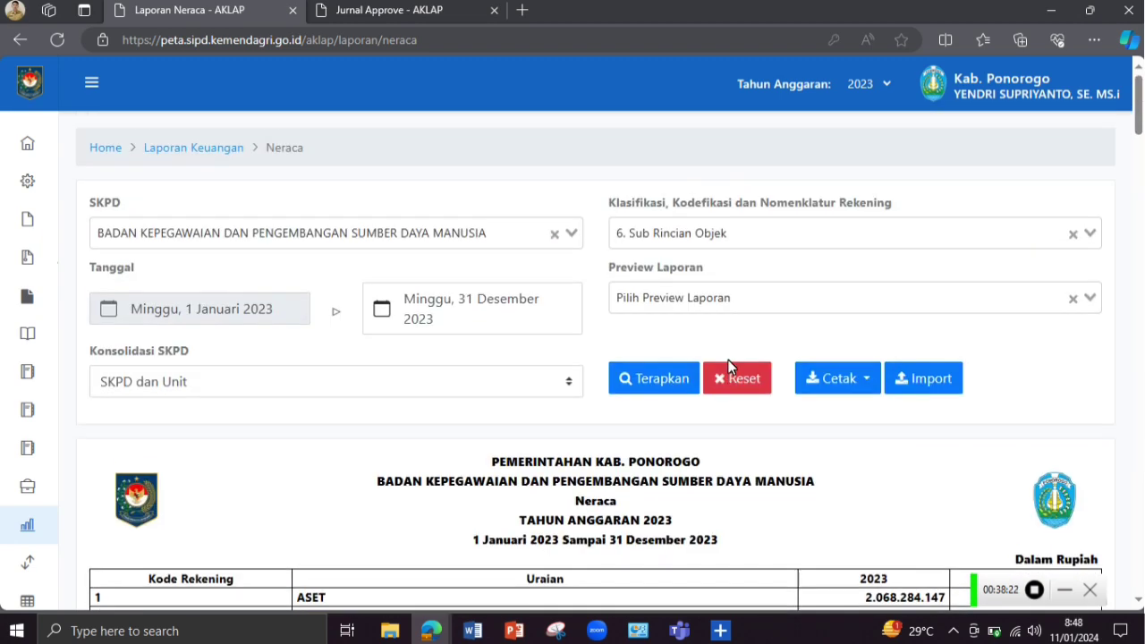
{"action": "scroll", "coordinate": [631, 407], "scroll_direction": "down", "scroll_amount": 2}
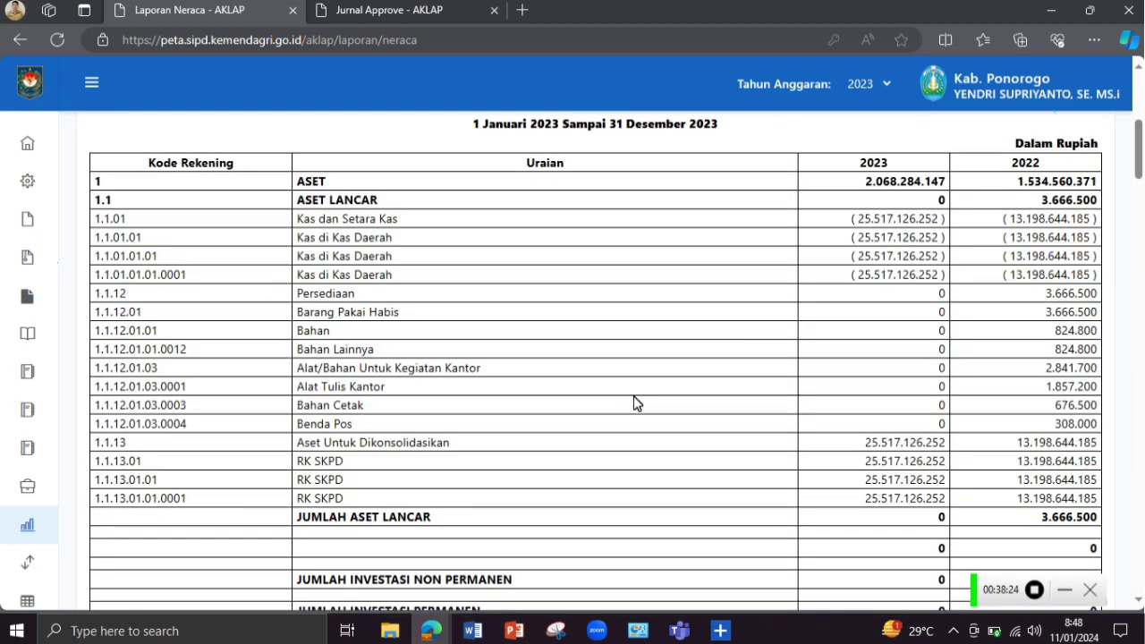
{"action": "scroll", "coordinate": [633, 404], "scroll_direction": "up", "scroll_amount": 5}
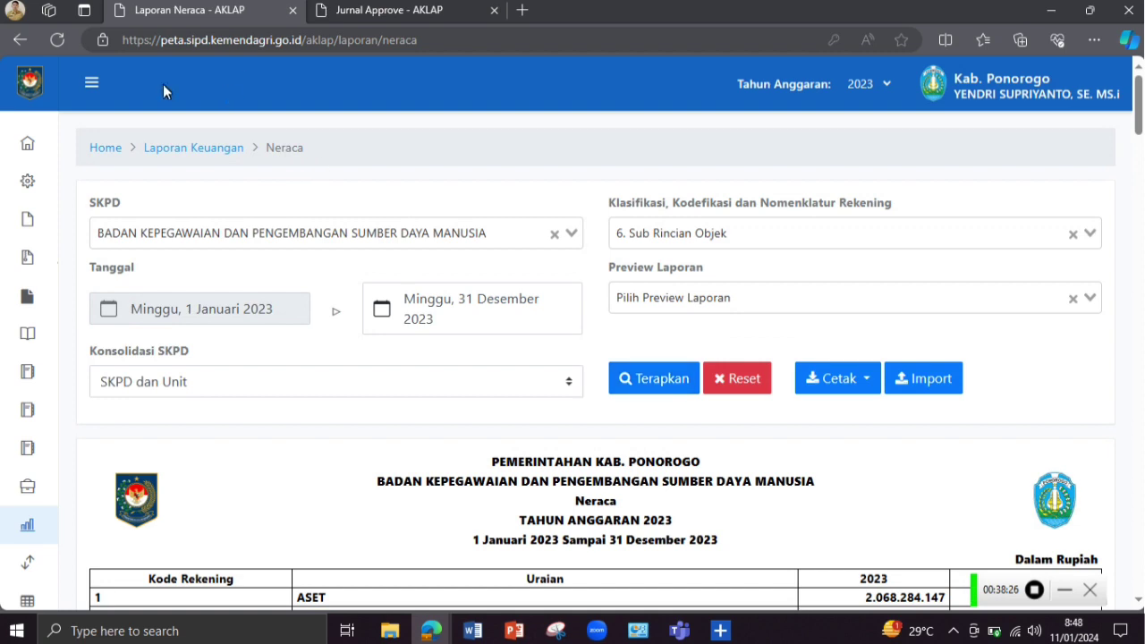
Regenerate the Neraca report for BADAN KEPEGAWAIAN DAN PENGEMBANGAN SUMBER DAYA MANUSIA covering 1 Januari to 31 Desember 2023 at Sub Rincian Objek level
{"action": "scroll", "coordinate": [536, 230], "scroll_direction": "down", "scroll_amount": 2}
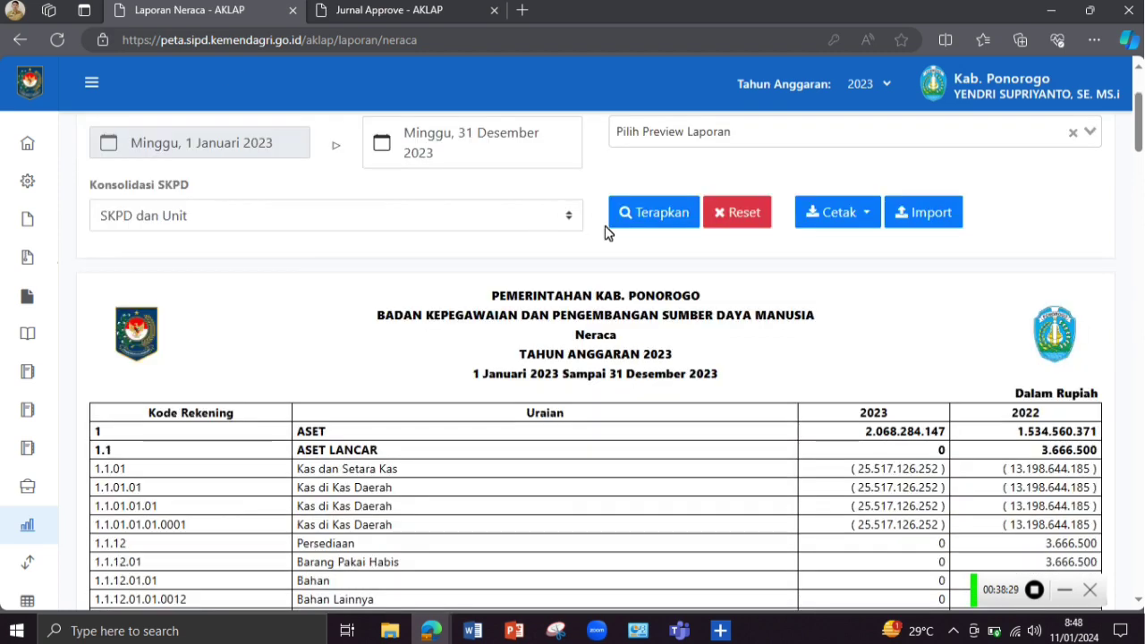
{"action": "scroll", "coordinate": [592, 258], "scroll_direction": "up", "scroll_amount": 1}
{"action": "scroll", "coordinate": [684, 257], "scroll_direction": "up", "scroll_amount": 1}
{"action": "scroll", "coordinate": [679, 263], "scroll_direction": "down", "scroll_amount": 1}
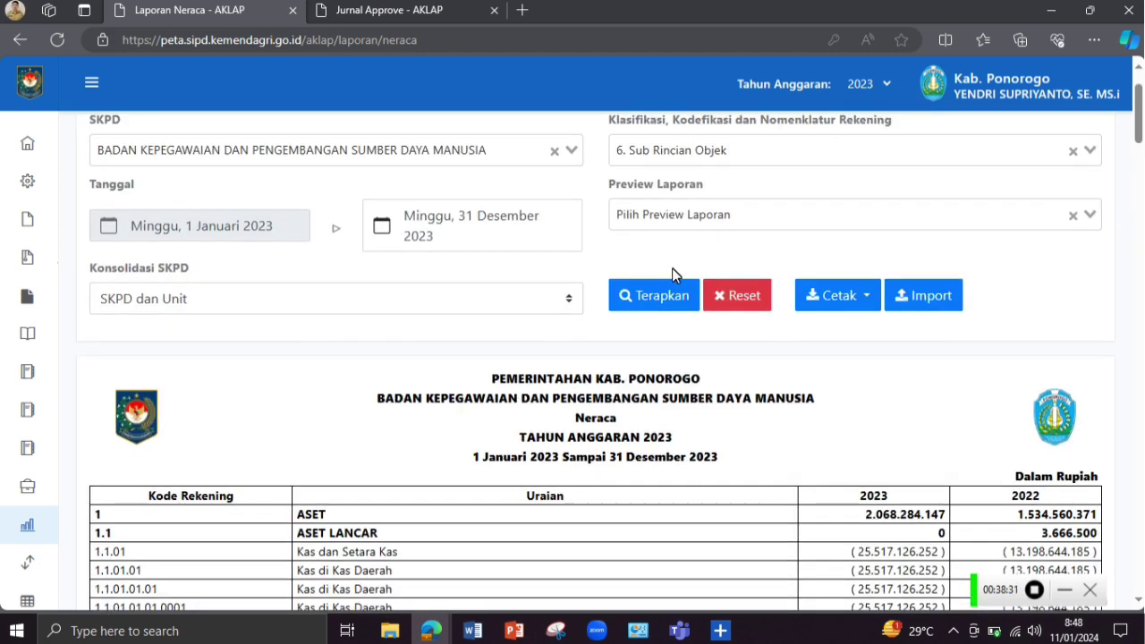
{"action": "left_click", "coordinate": [655, 301]}
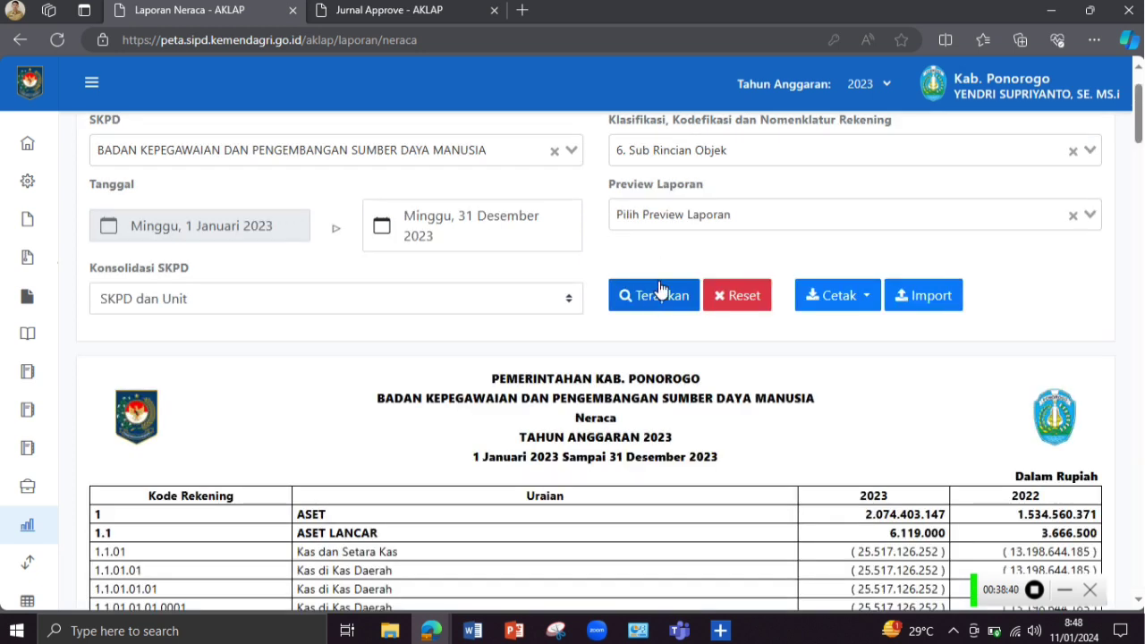
Compare the Persediaan accounts in the Neraca report with the inventory values in the BKPSDM BA Stock Opname TA 2023 PDF
{"action": "scroll", "coordinate": [662, 295], "scroll_direction": "down", "scroll_amount": 3}
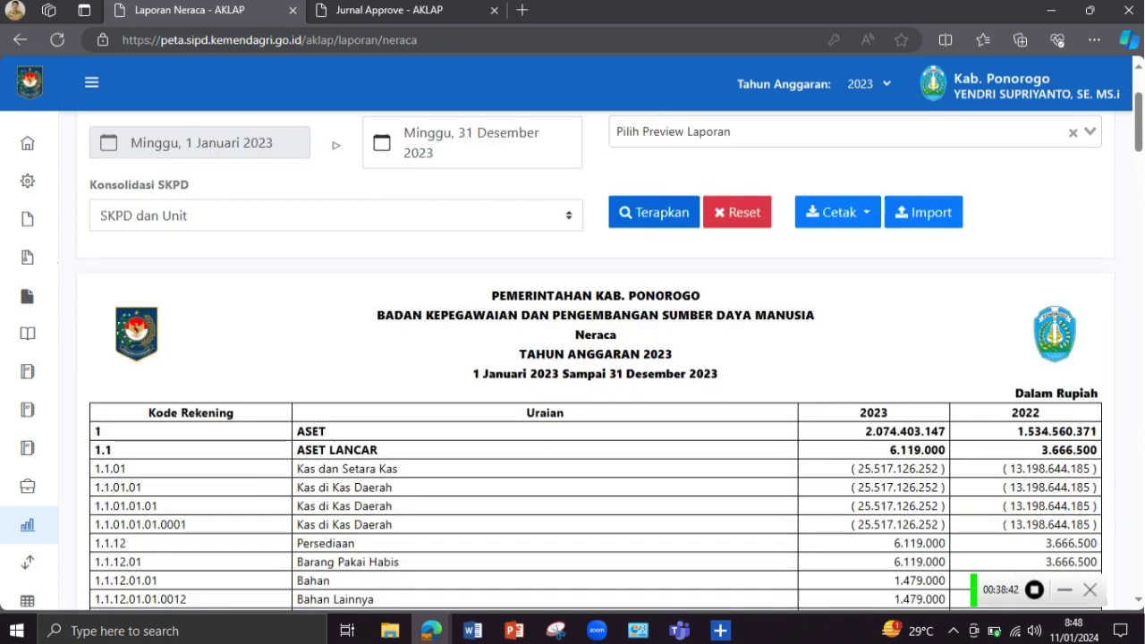
{"action": "scroll", "coordinate": [662, 291], "scroll_direction": "down", "scroll_amount": 1}
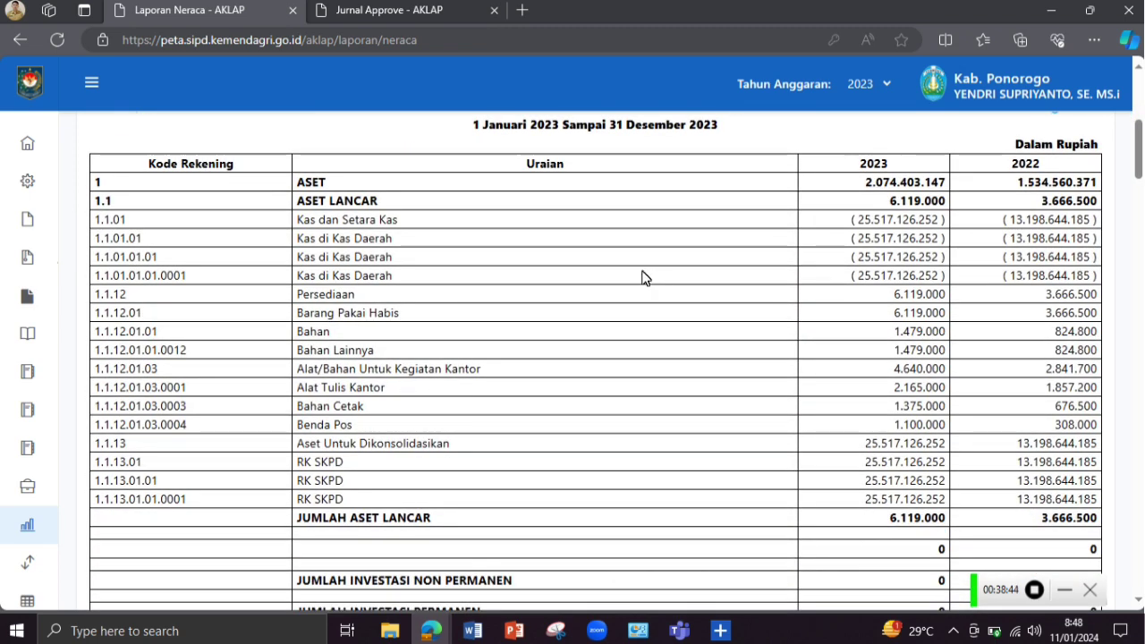
{"action": "double_click", "coordinate": [318, 298]}
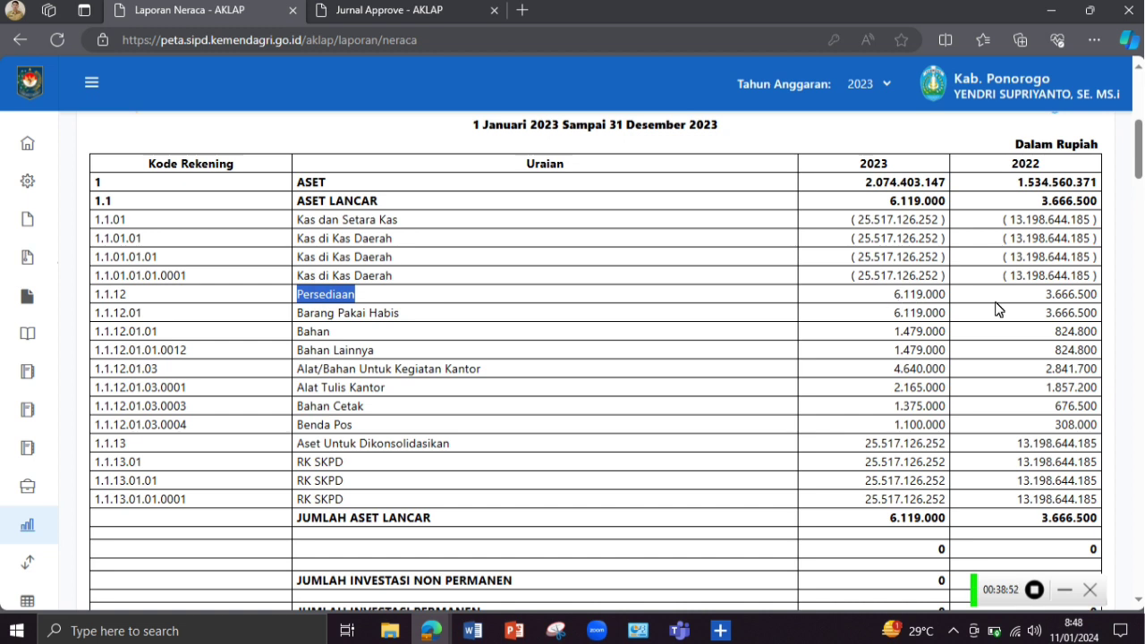
{"action": "left_click", "coordinate": [430, 631]}
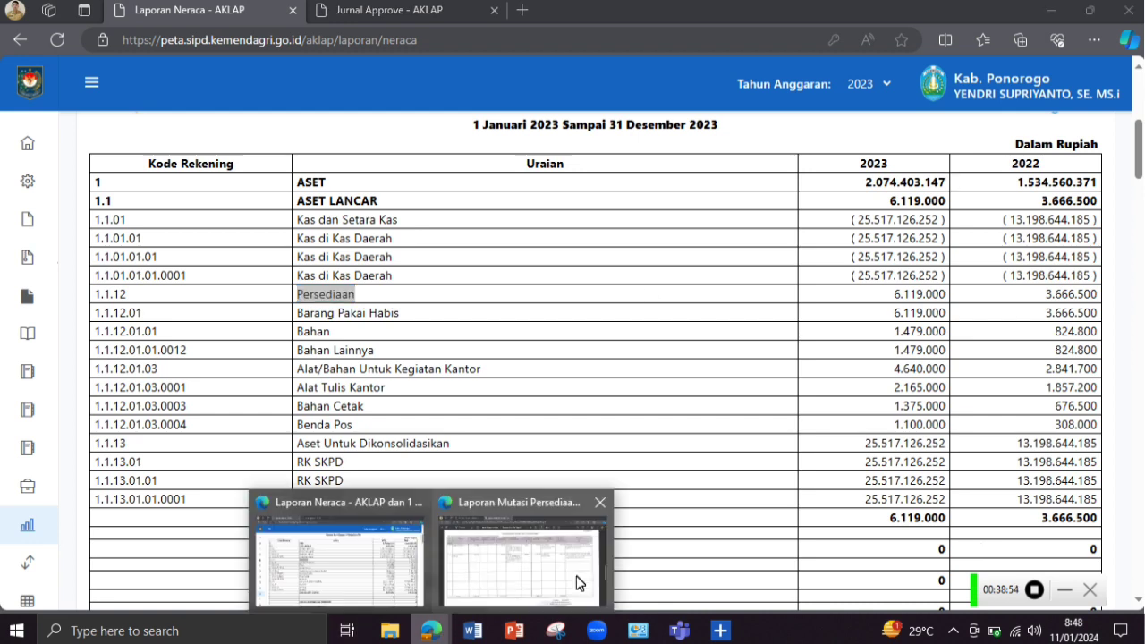
{"action": "left_click", "coordinate": [579, 583]}
{"action": "left_click", "coordinate": [210, 17]}
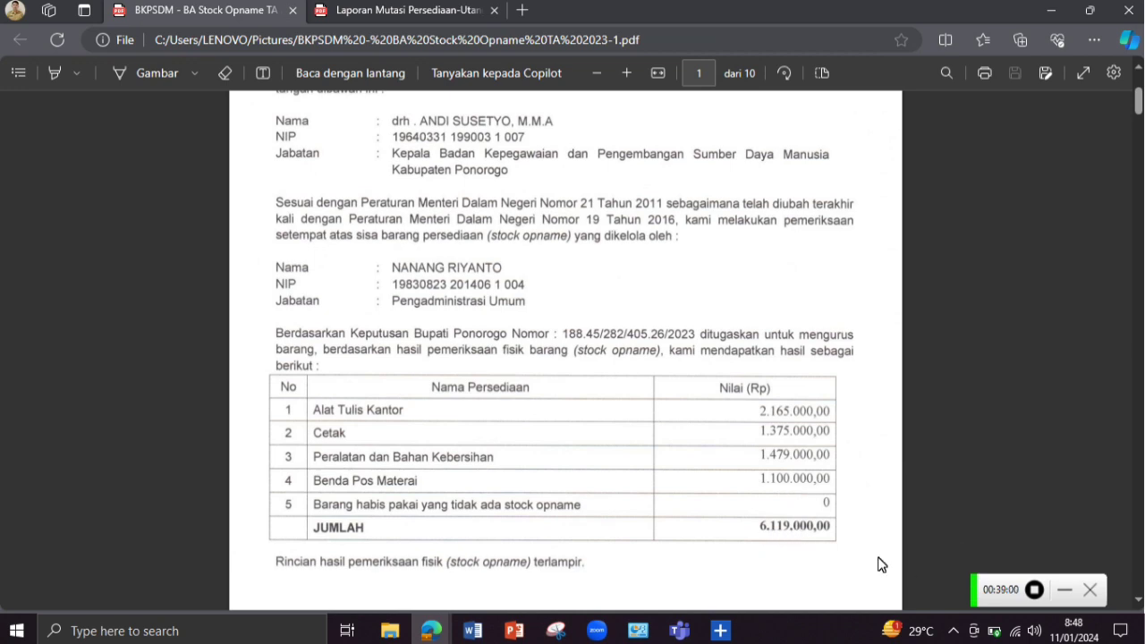
{"action": "mouse_move", "coordinate": [439, 634]}
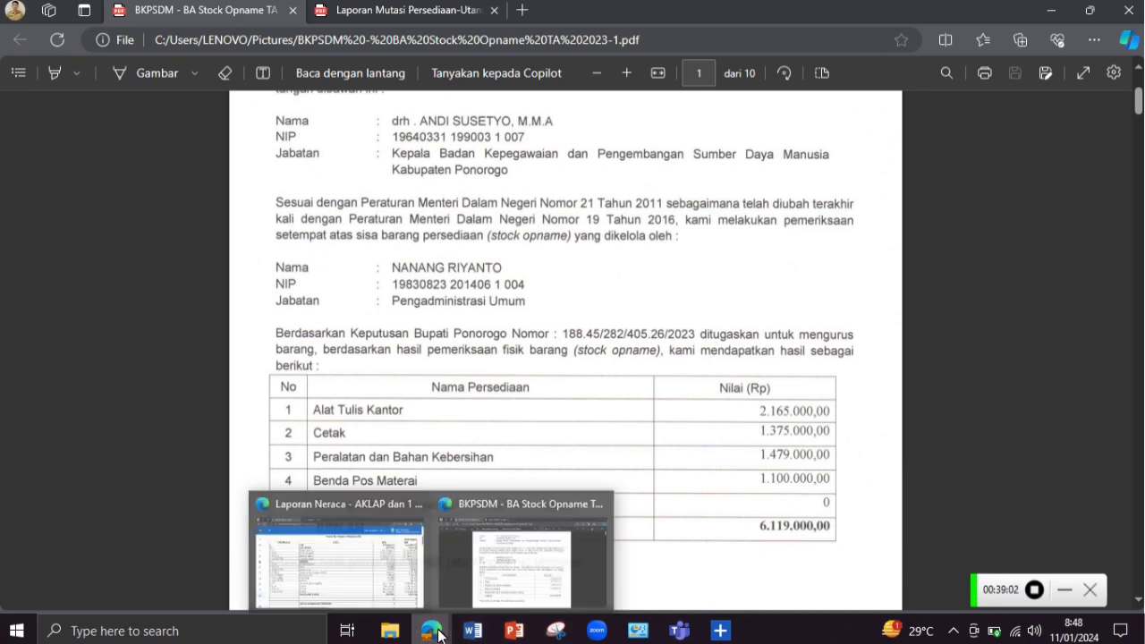
{"action": "left_click", "coordinate": [339, 550]}
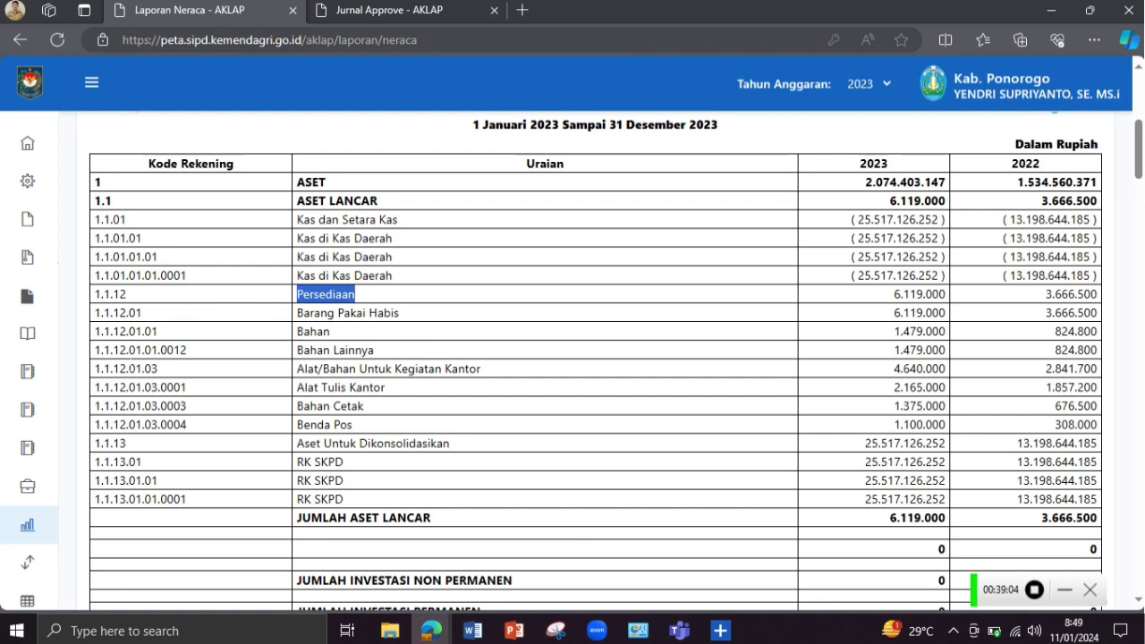
{"action": "double_click", "coordinate": [134, 350]}
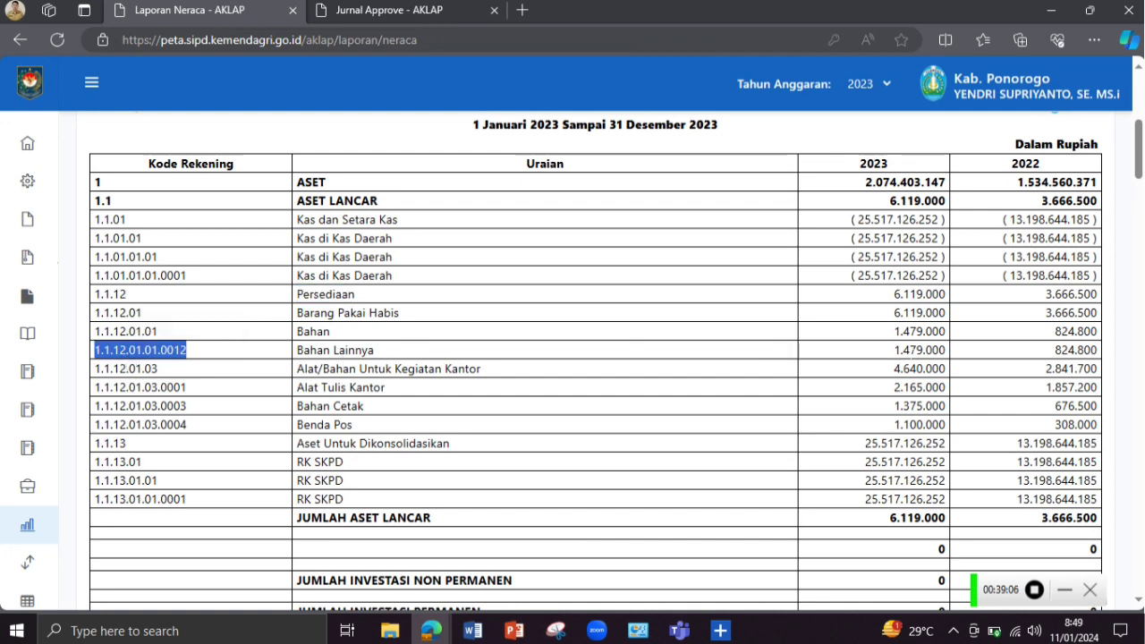
{"action": "double_click", "coordinate": [140, 387]}
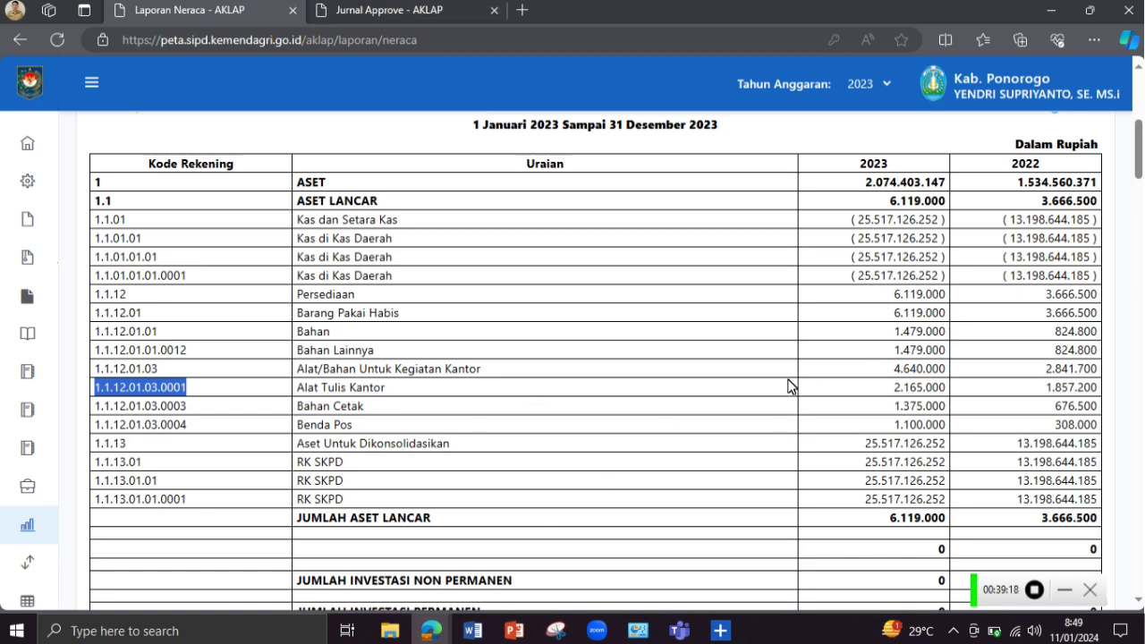
Examine the Kewajiban section of the Neraca report, focusing on Utang Belanja and its Tagihan Telepon and Kawat/Faksimili/Internet/TV Berlangganan accounts
{"action": "scroll", "coordinate": [792, 383], "scroll_direction": "down", "scroll_amount": 2}
{"action": "scroll", "coordinate": [584, 274], "scroll_direction": "up", "scroll_amount": 2}
{"action": "scroll", "coordinate": [586, 241], "scroll_direction": "down", "scroll_amount": 10}
{"action": "scroll", "coordinate": [586, 239], "scroll_direction": "down", "scroll_amount": 15}
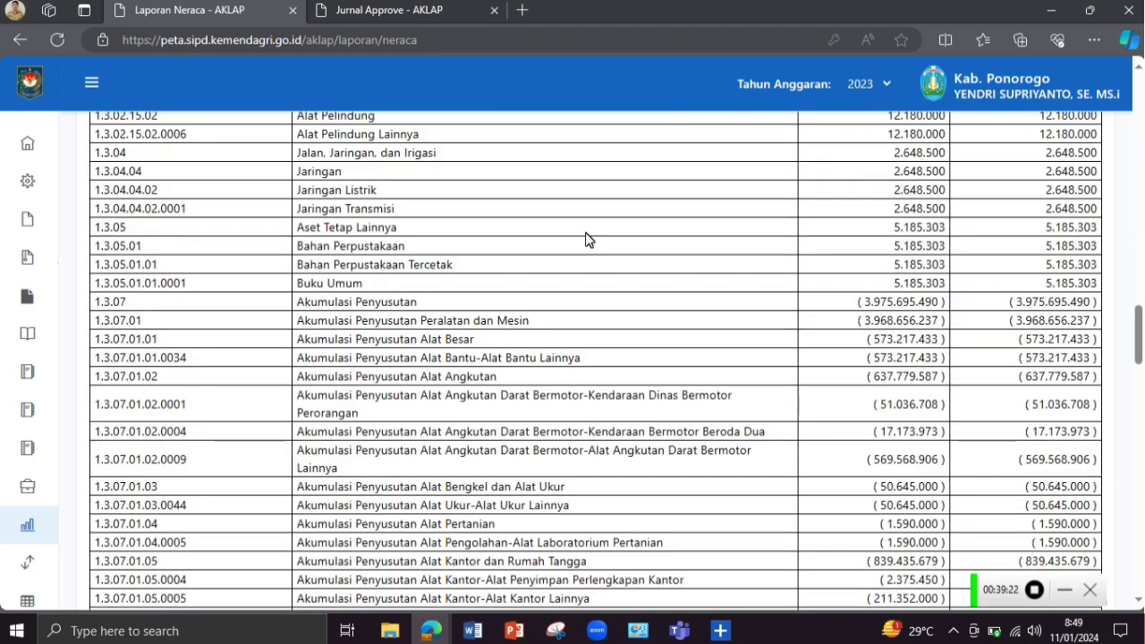
{"action": "scroll", "coordinate": [578, 244], "scroll_direction": "up", "scroll_amount": 3}
{"action": "scroll", "coordinate": [578, 244], "scroll_direction": "up", "scroll_amount": 3}
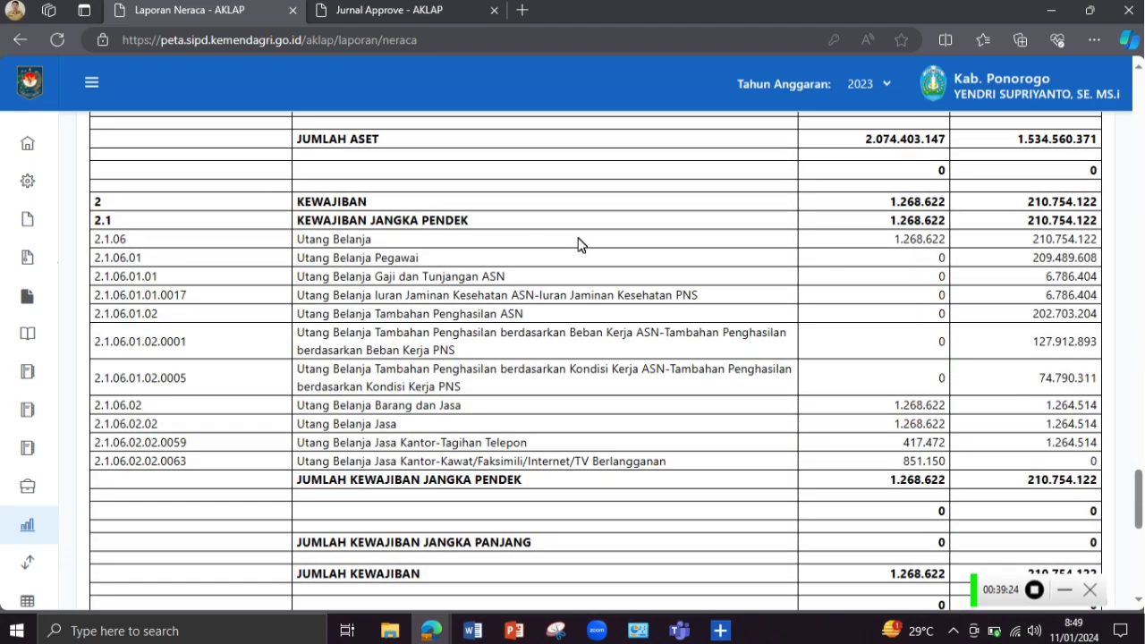
{"action": "scroll", "coordinate": [577, 244], "scroll_direction": "down", "scroll_amount": 1}
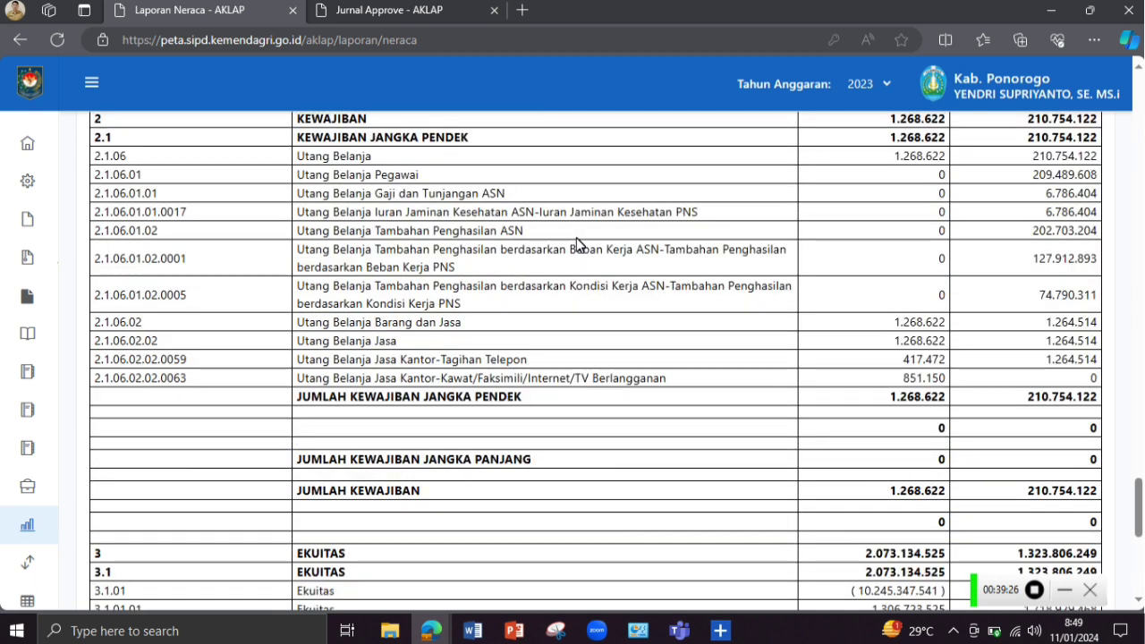
{"action": "scroll", "coordinate": [577, 244], "scroll_direction": "up", "scroll_amount": 1}
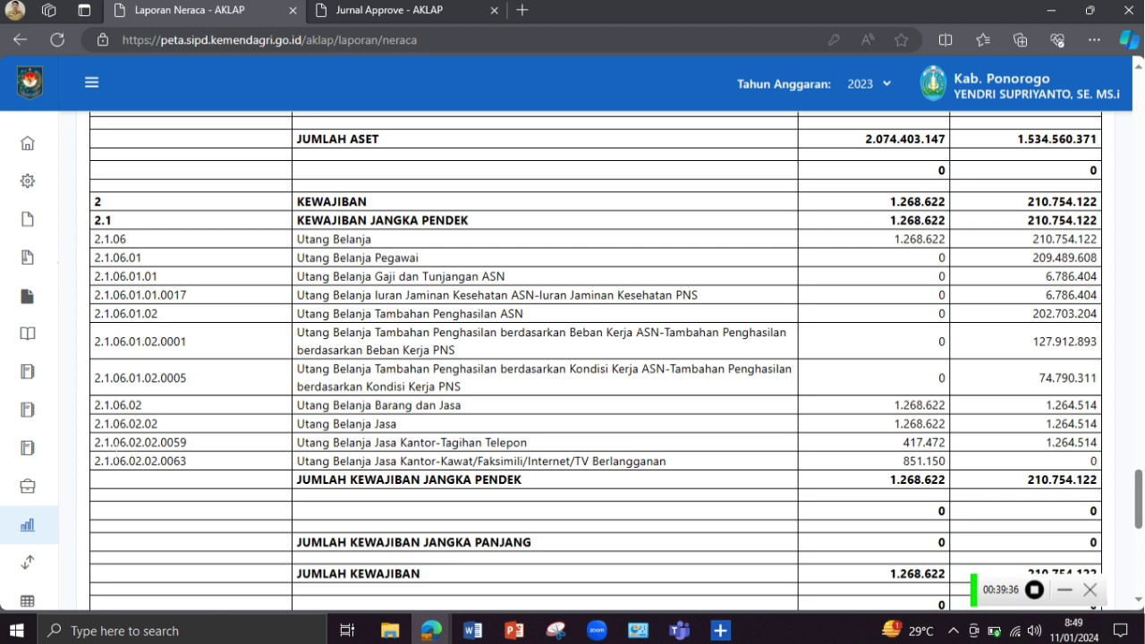
{"action": "left_click_drag", "start_coordinate": [101, 442], "coordinate": [185, 460]}
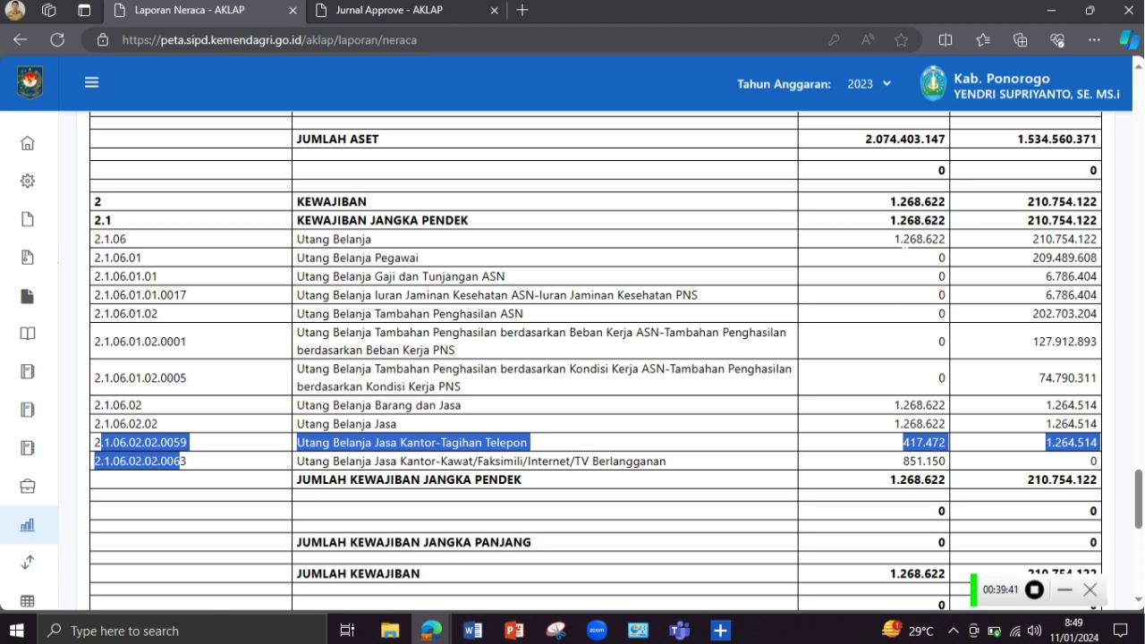
{"action": "double_click", "coordinate": [911, 240]}
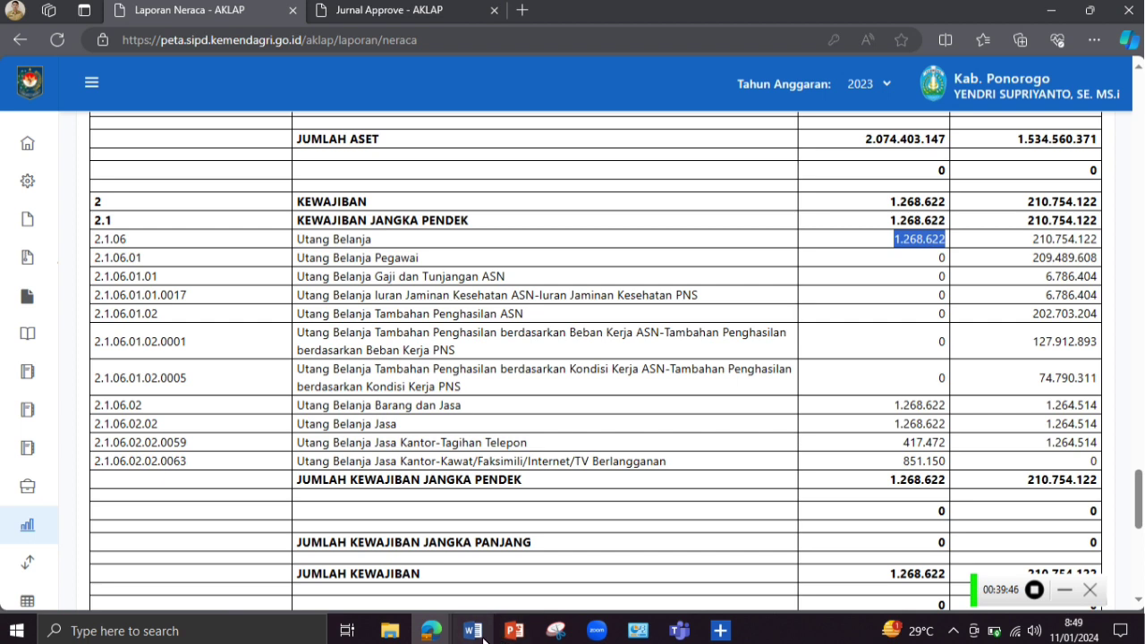
Check the Utang Belanja values against the Laporan Mutasi Utang Tahun Anggaran 2023 PDF, and return to the Neraca report
{"action": "mouse_move", "coordinate": [431, 631]}
{"action": "left_click", "coordinate": [561, 562]}
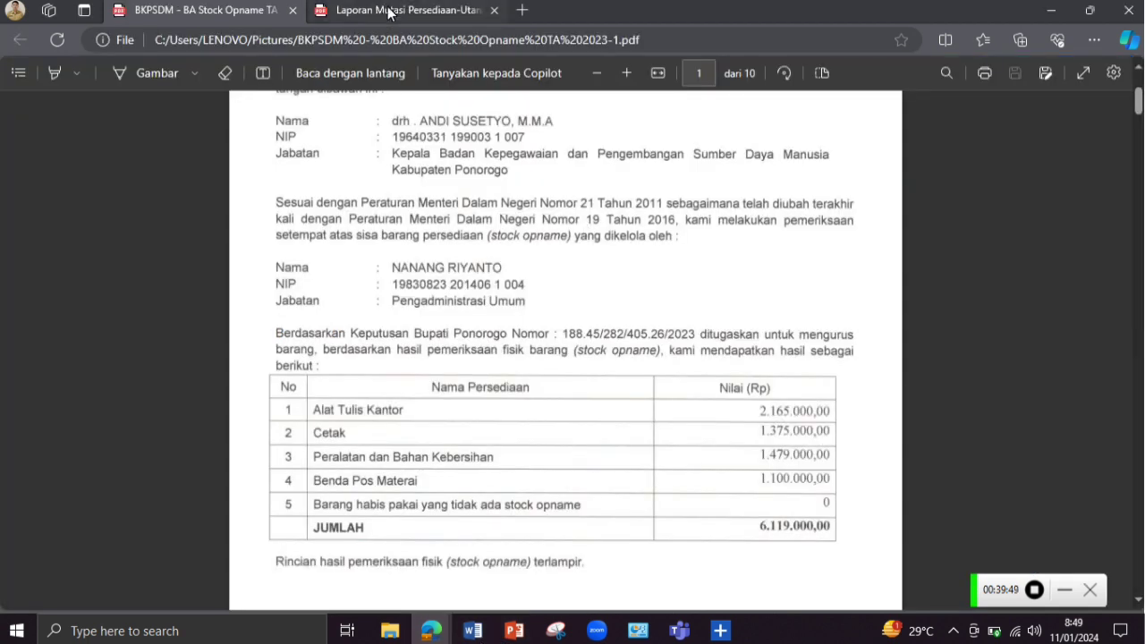
{"action": "left_click", "coordinate": [387, 11]}
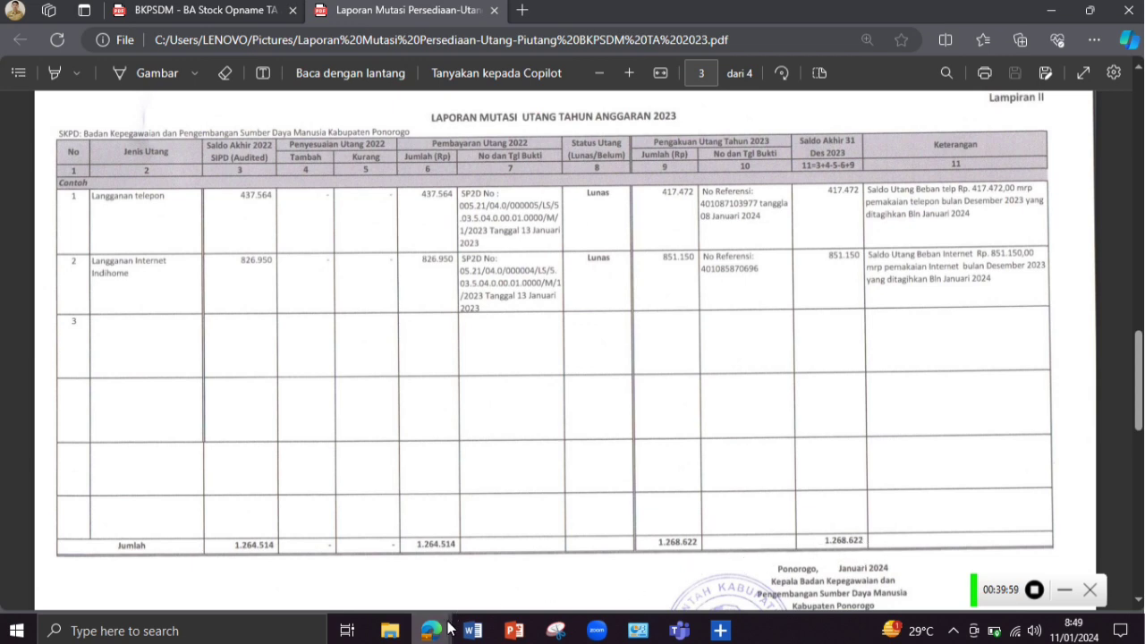
{"action": "mouse_move", "coordinate": [447, 628]}
{"action": "left_click", "coordinate": [365, 564]}
{"action": "left_click", "coordinate": [900, 259]}
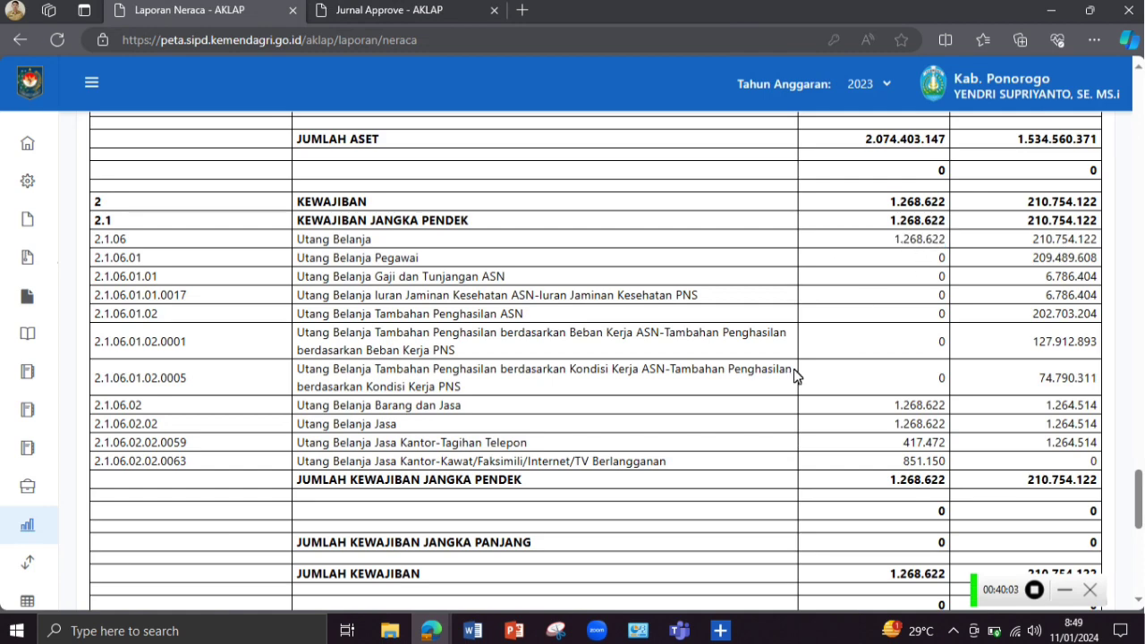
Review the Aset Tetap and Aset Lainnya sections of the Neraca report
{"action": "scroll", "coordinate": [618, 424], "scroll_direction": "up", "scroll_amount": 2}
{"action": "scroll", "coordinate": [607, 422], "scroll_direction": "up", "scroll_amount": 6}
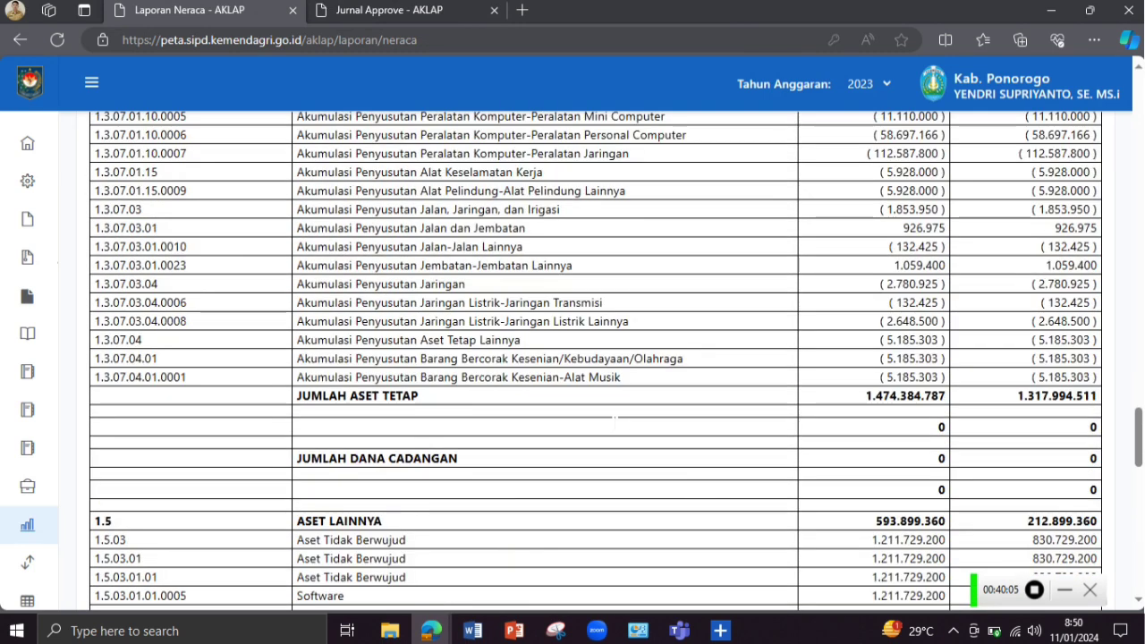
{"action": "scroll", "coordinate": [606, 422], "scroll_direction": "down", "scroll_amount": 2}
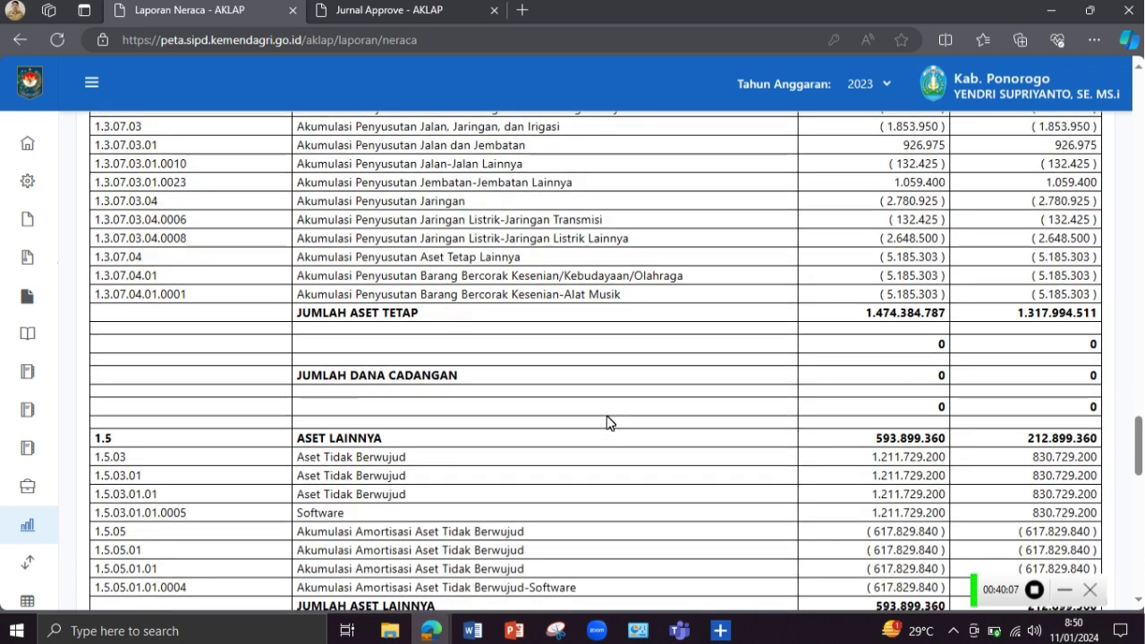